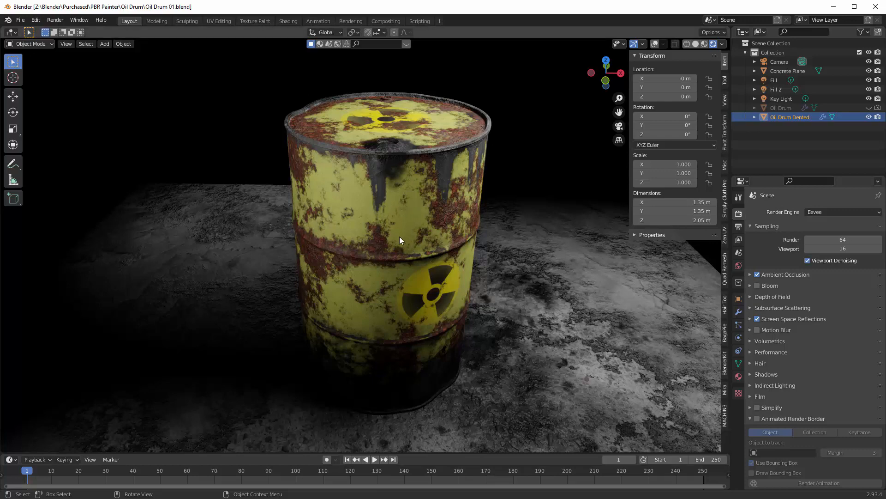
Step: Examine the finished rusty radioactive drum and the untextured dented drum model from several angles
middle_drag(400, 236, 362, 232)
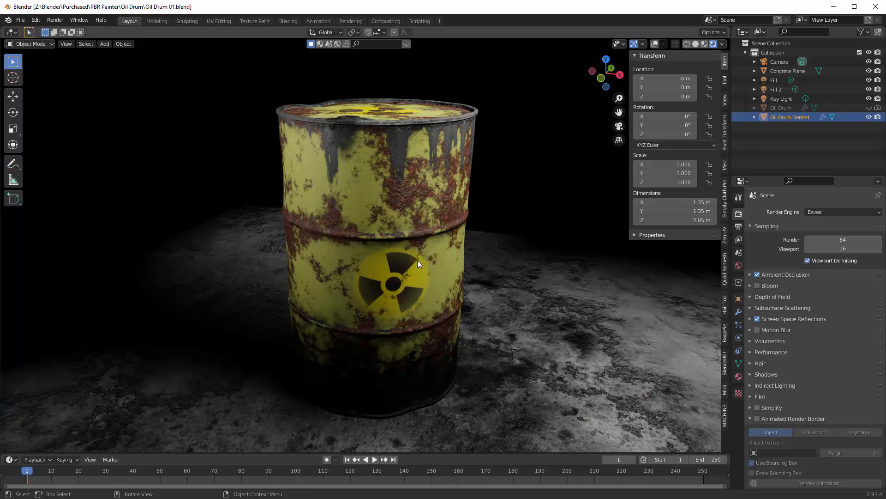
middle_drag(417, 259, 392, 263)
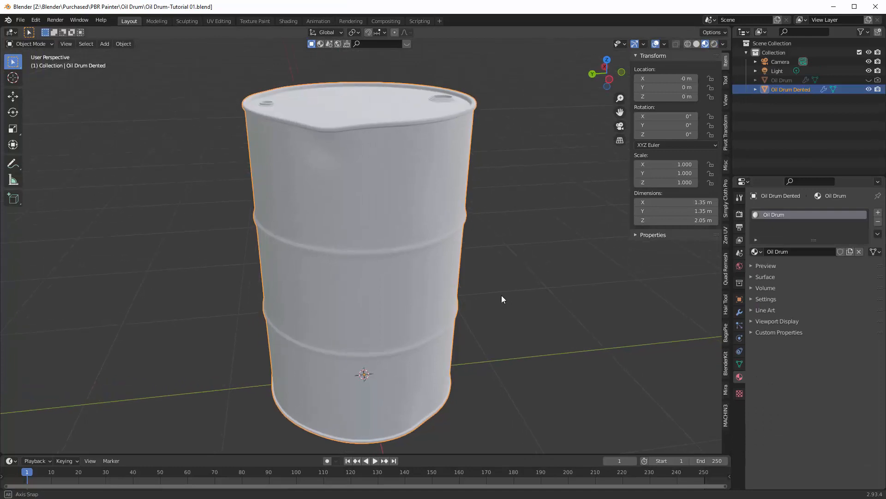
middle_drag(502, 295, 479, 284)
scroll(486, 290, down, 1)
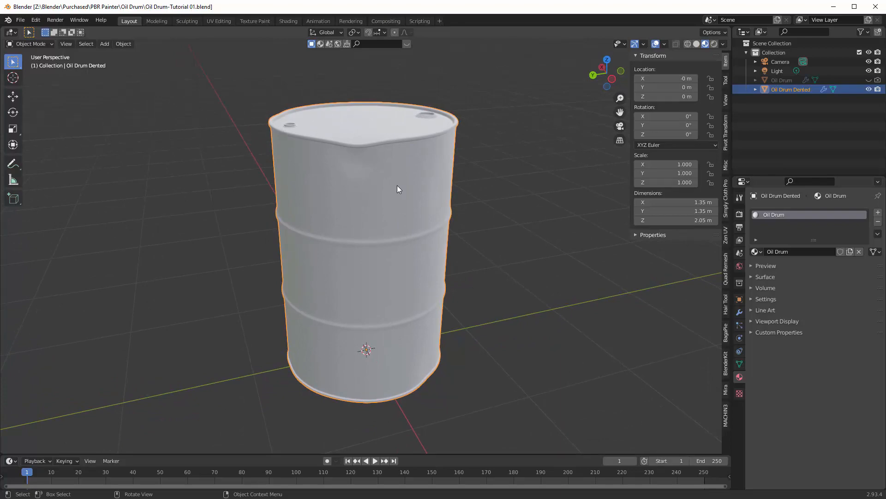
Step: Put the dented oil drum in Edit Mode, clear the mesh selection and inspect its topology and marked seams
key(Tab)
middle_drag(397, 185, 349, 209)
key(shift+a)
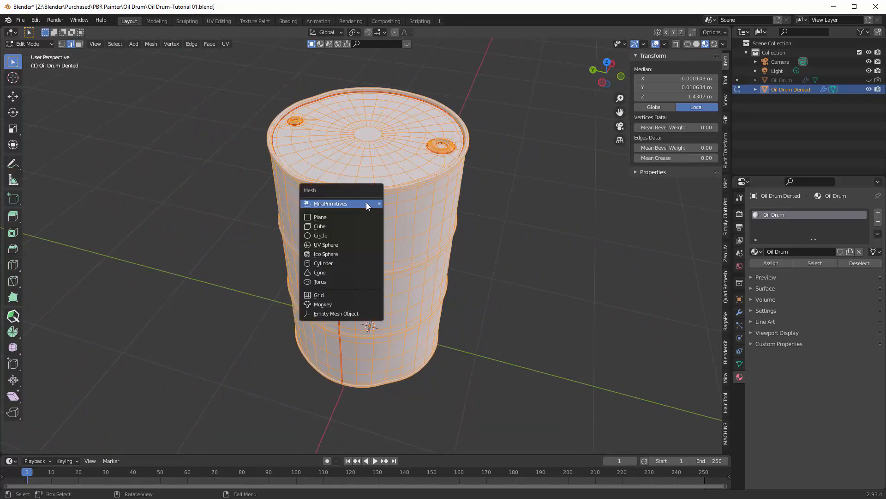
mouse_move(363, 203)
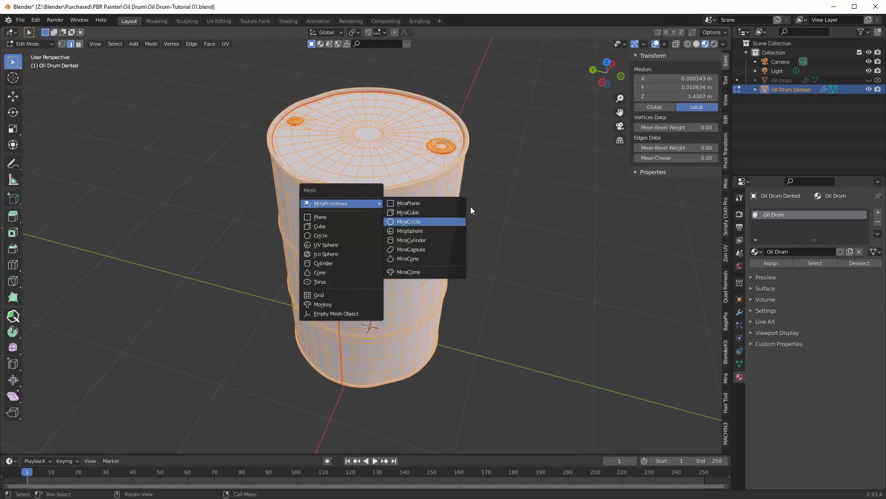
click(524, 165)
middle_drag(524, 164, 335, 163)
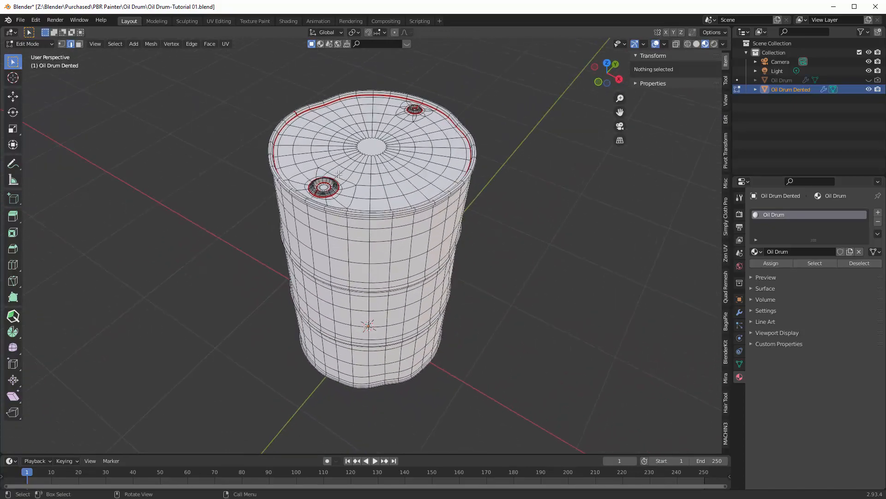
scroll(334, 164, up, 6)
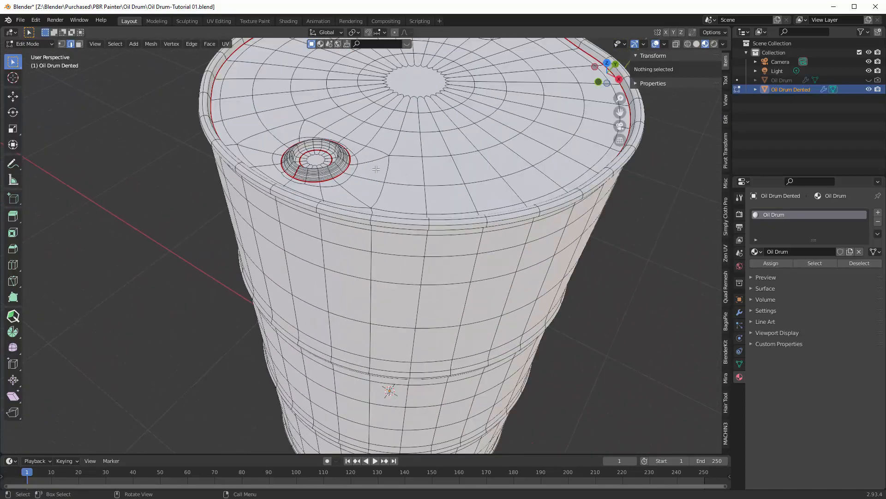
scroll(415, 165, down, 1)
scroll(452, 161, down, 1)
middle_drag(449, 191, 455, 231)
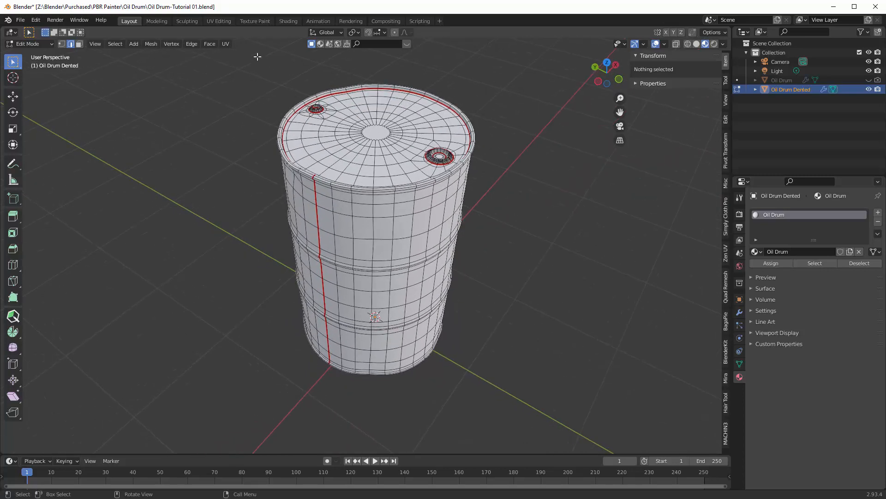
Step: Examine the drum's unwrapped UV layout against its seams in the UV Editing workspace
click(219, 22)
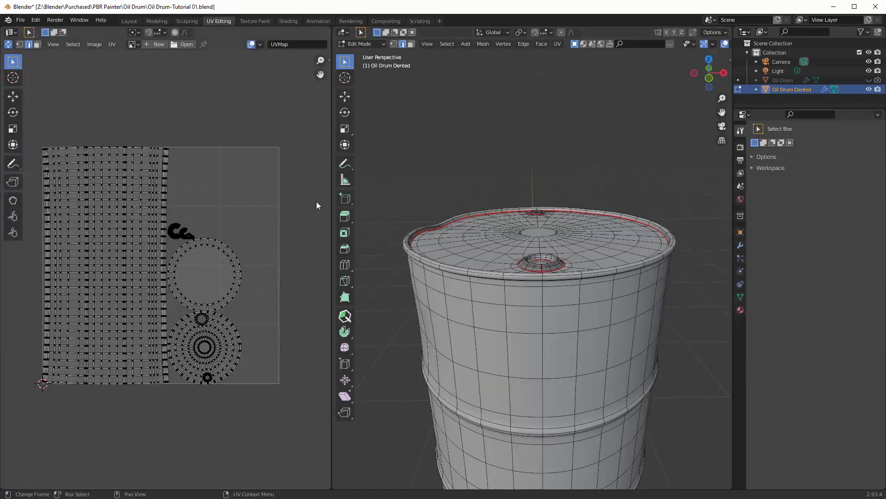
middle_drag(500, 188, 530, 218)
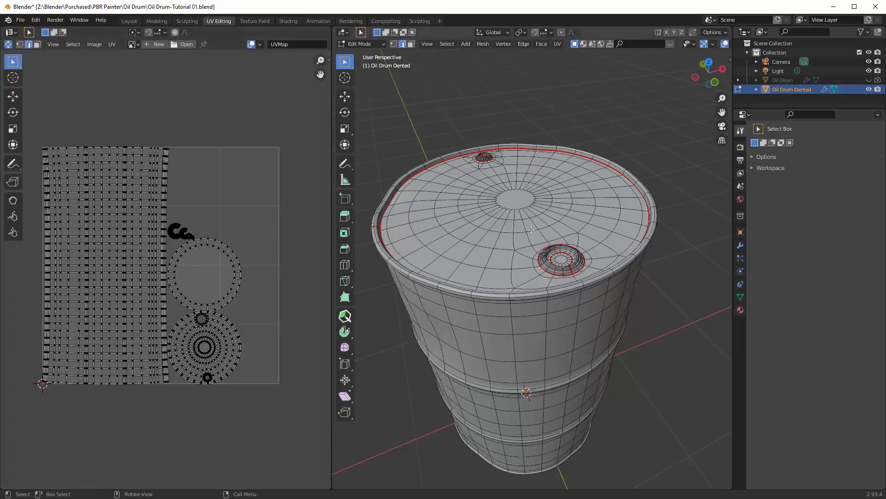
middle_drag(519, 241, 483, 250)
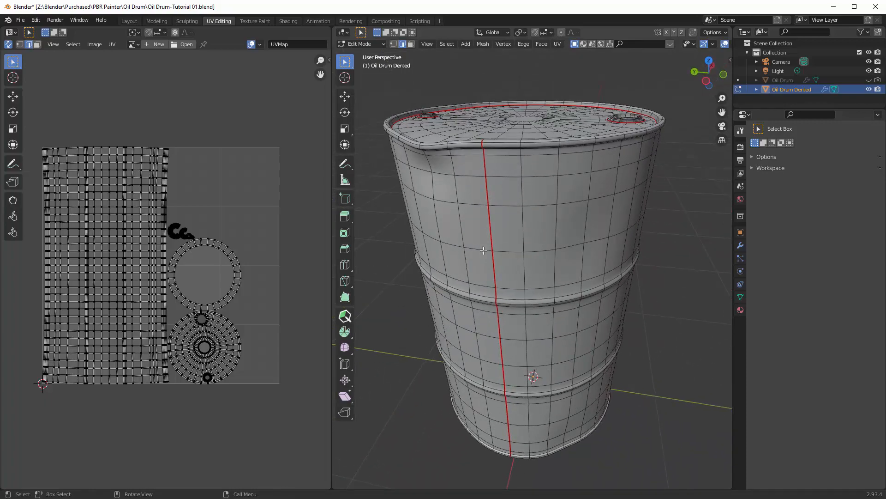
middle_drag(551, 300, 517, 246)
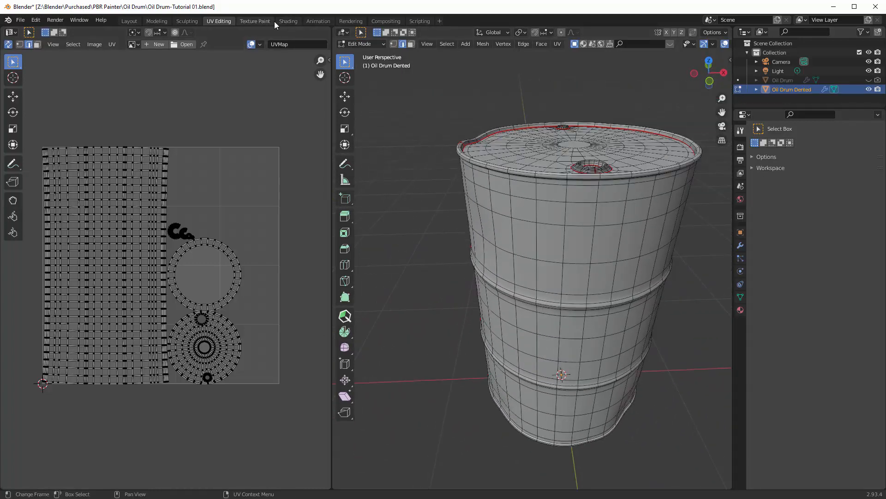
Step: Switch to the Texture Paint workspace, collapse the Brushes section, and set up the Oil Drum material for PBR Painter
click(260, 21)
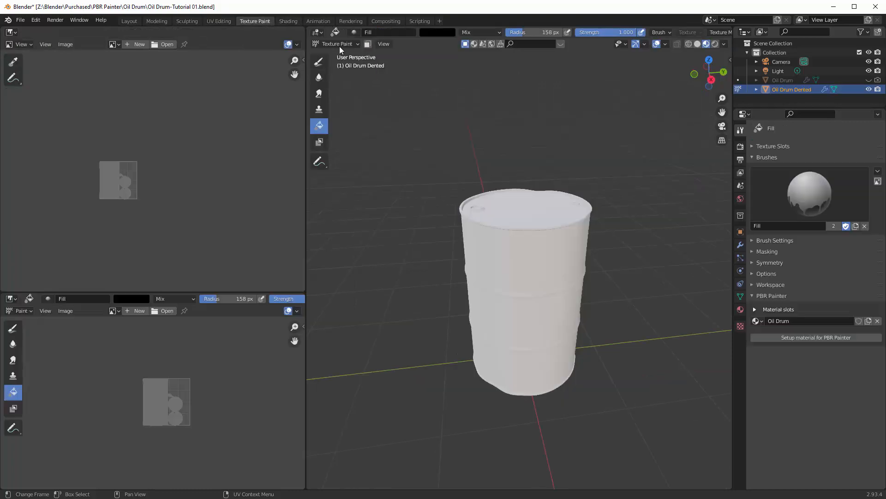
click(785, 336)
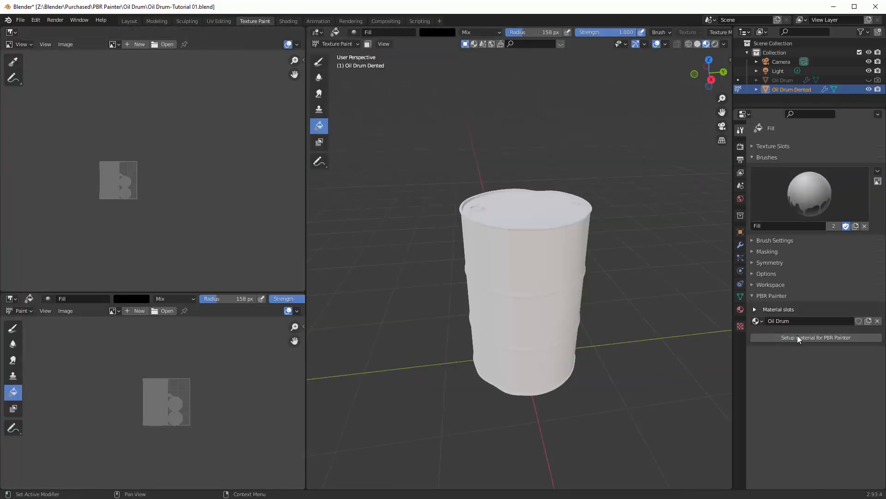
click(753, 158)
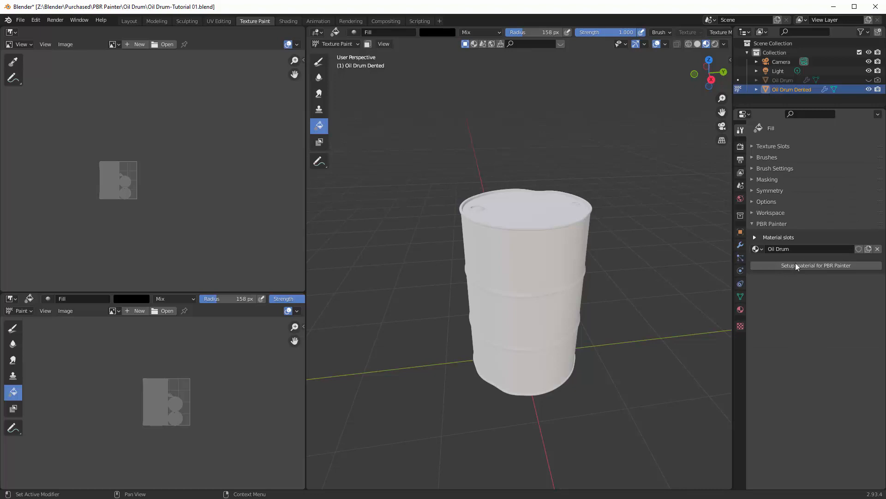
click(824, 265)
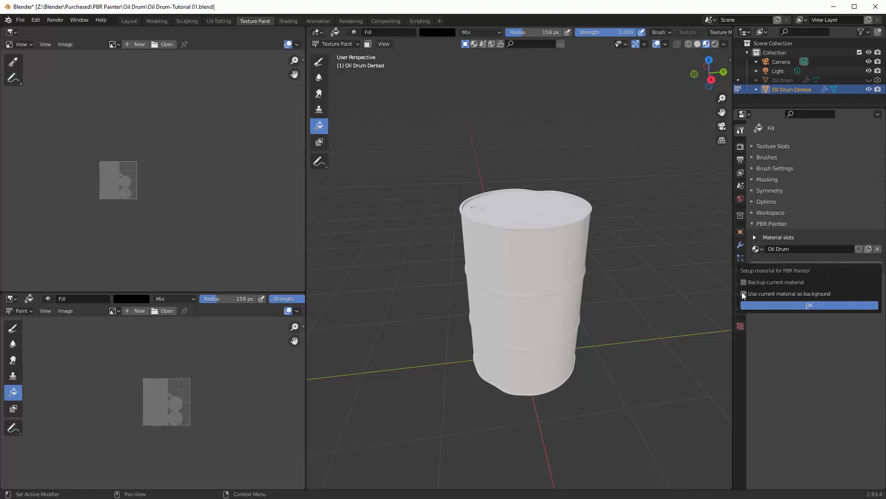
click(810, 304)
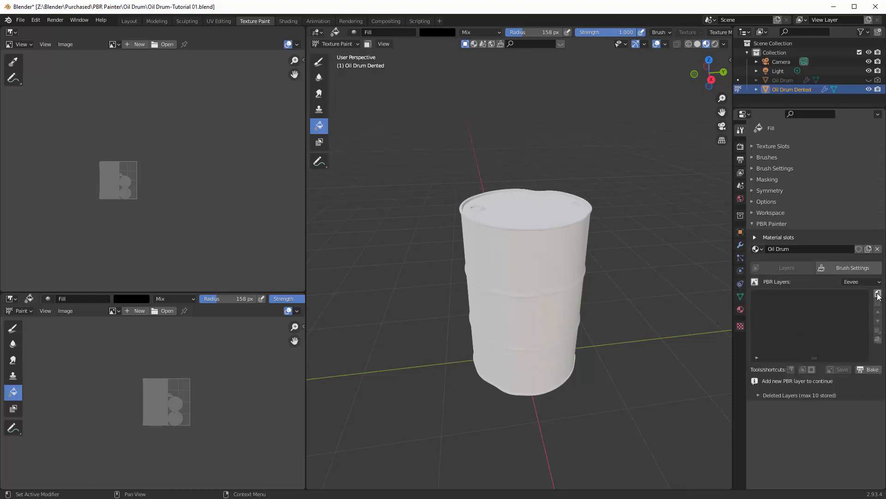
Step: Add a Multichannel PBR layer named Base Colour at 2k resolution (2048 × 2048)
click(878, 296)
click(823, 309)
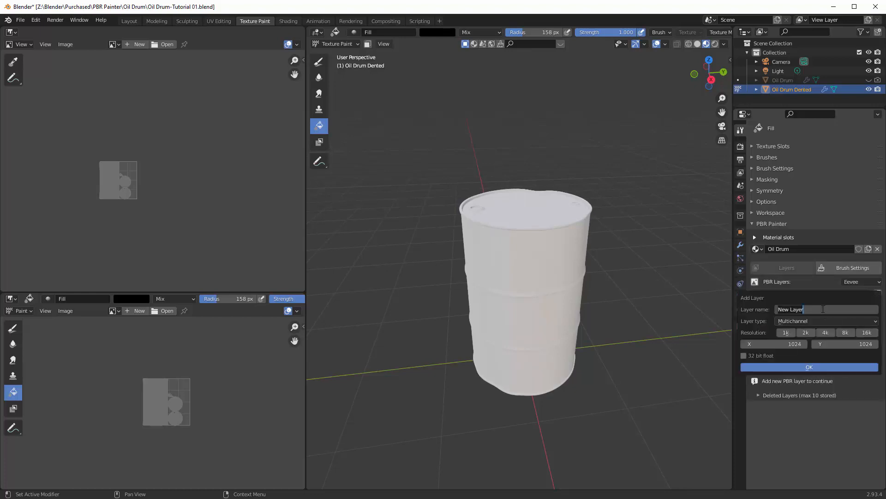
text(Base Colour)
click(807, 332)
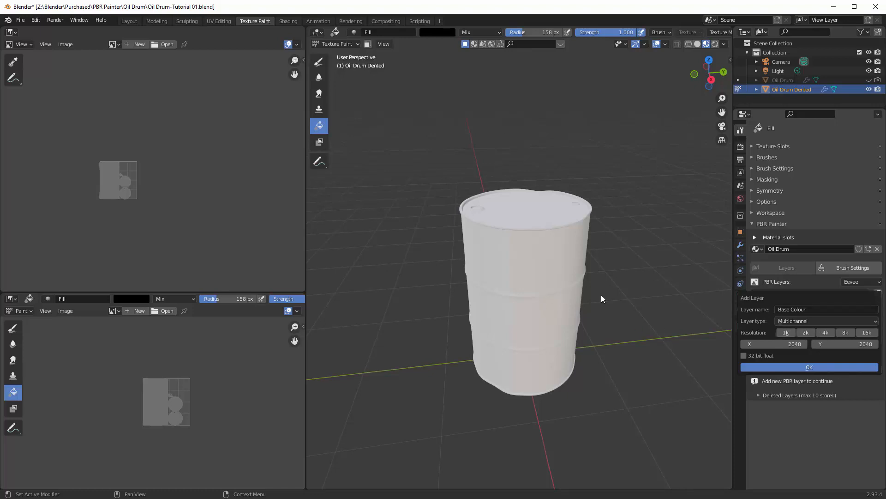
click(808, 367)
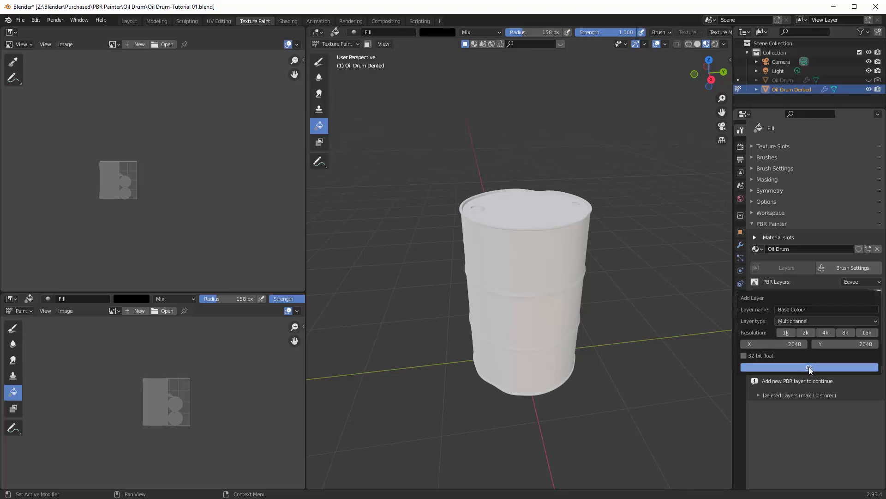
click(810, 367)
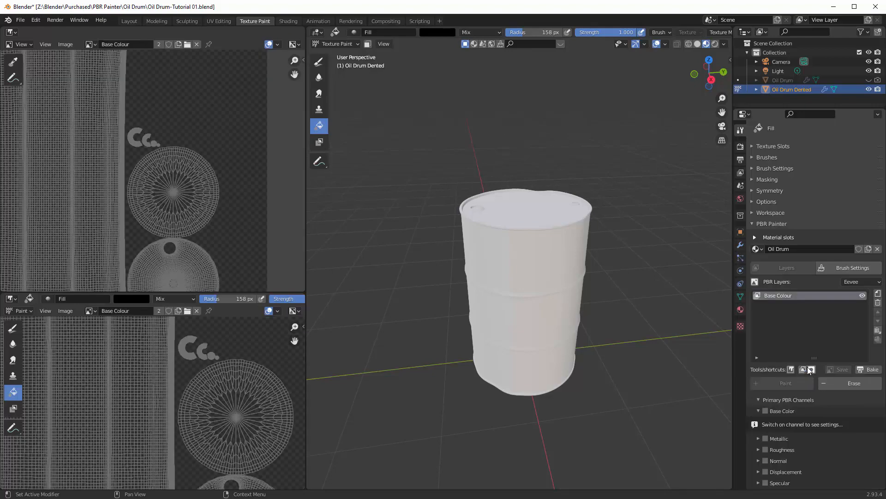
Step: Enable the Base Color channel on the Base Colour layer and set its painted color to yellow
click(764, 411)
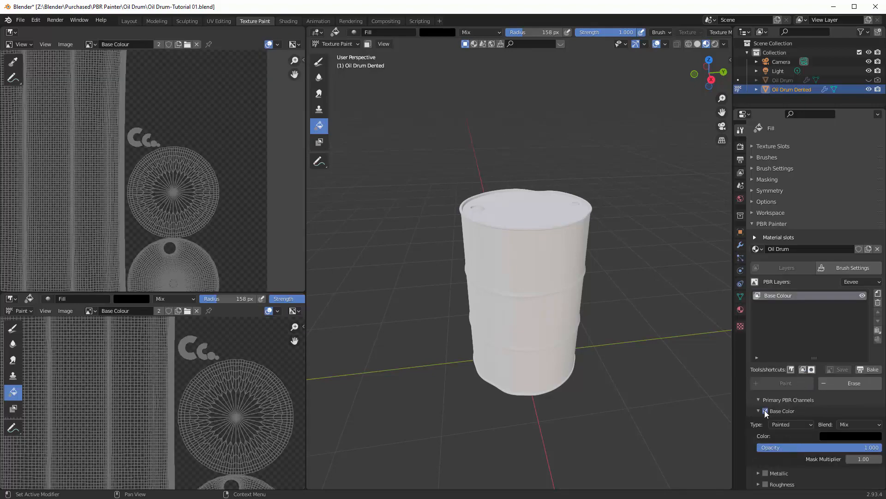
scroll(819, 417, down, 5)
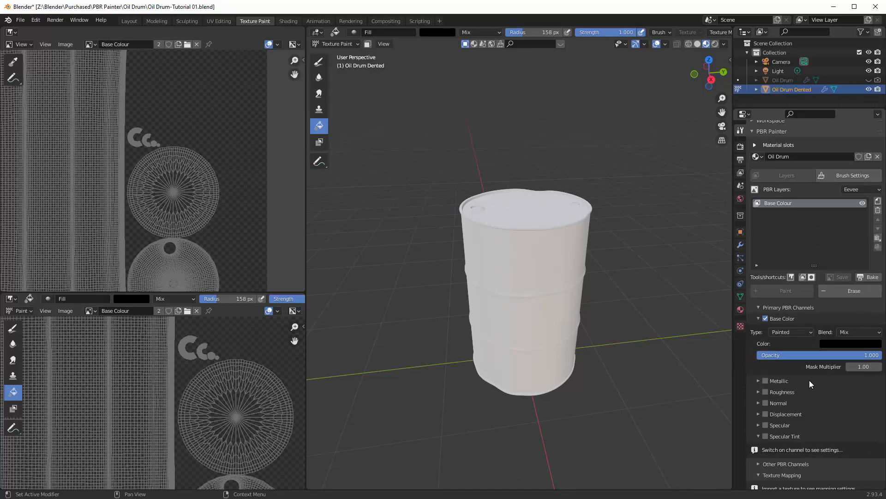
scroll(808, 377, down, 1)
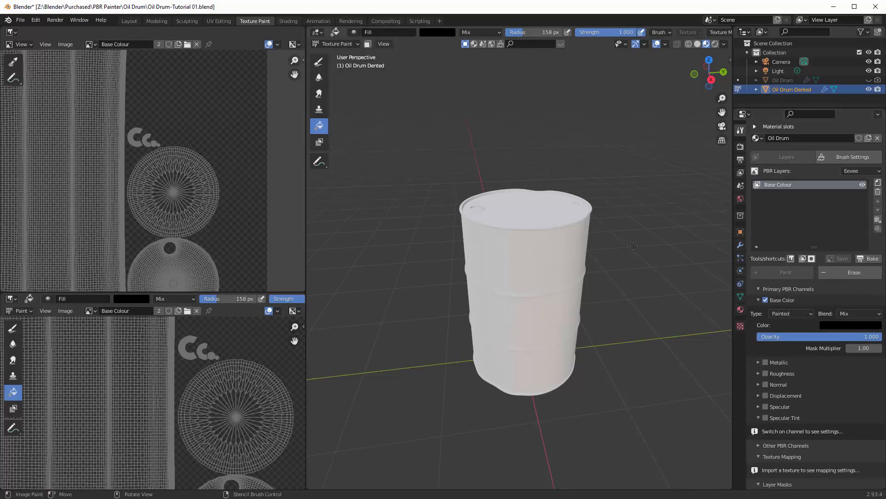
click(849, 325)
click(875, 298)
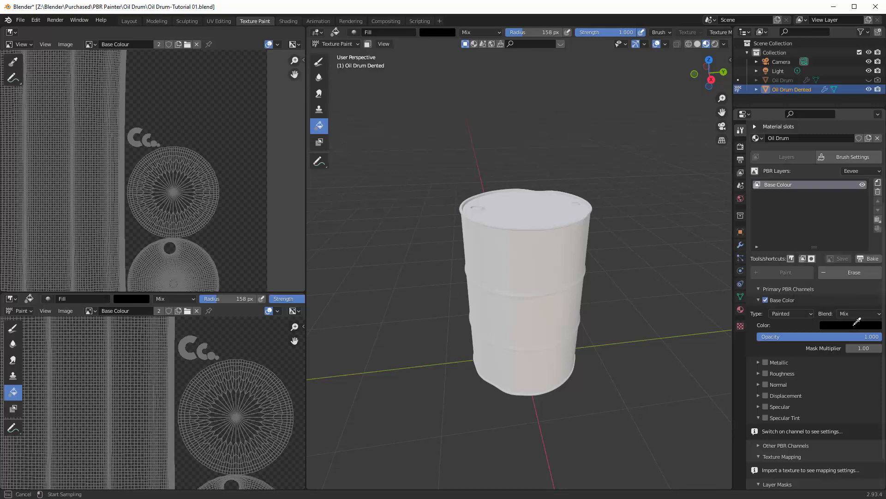
click(858, 323)
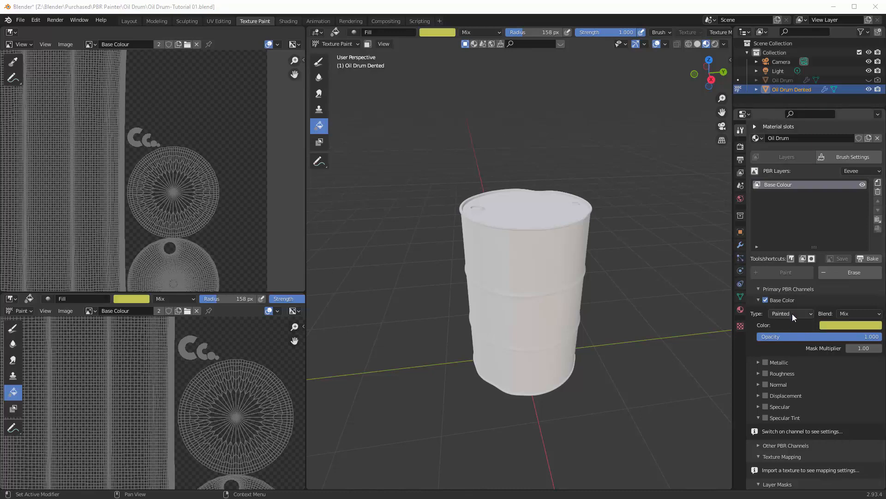
Step: Change the Base Color type to Procedural and paste the yellow onto the first stop of the procedural color ramp
click(793, 314)
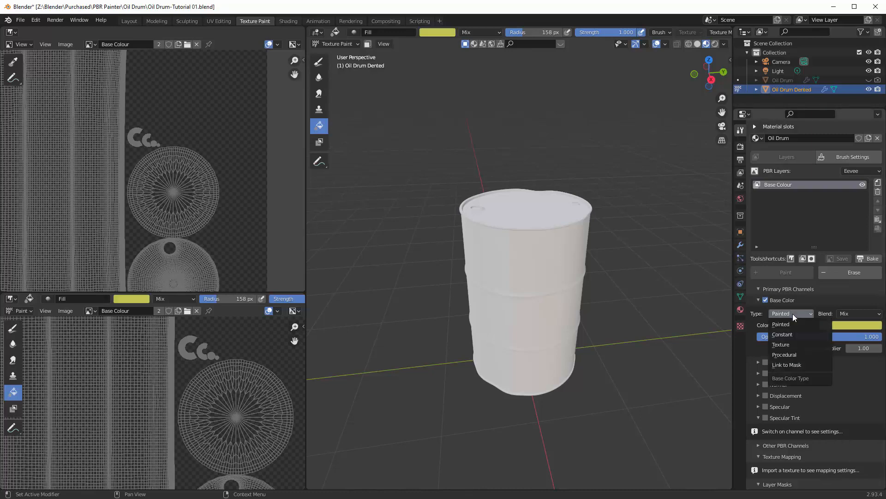
click(792, 352)
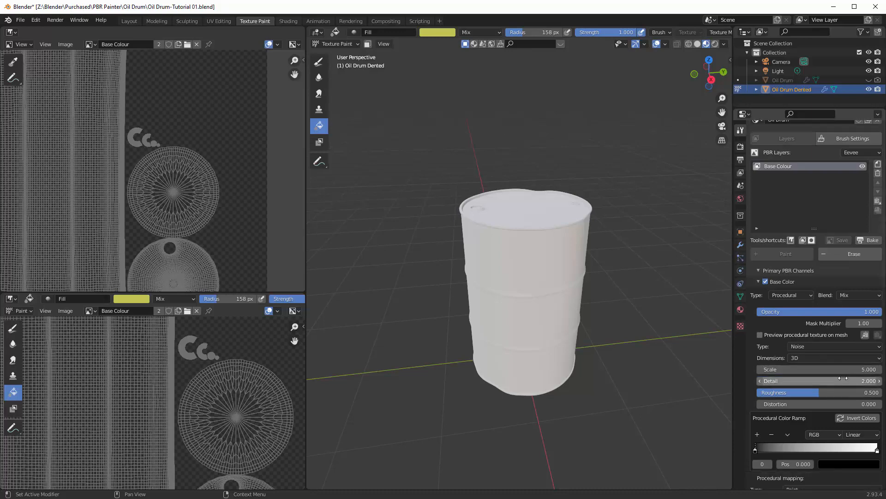
scroll(831, 364, down, 3)
scroll(836, 366, down, 2)
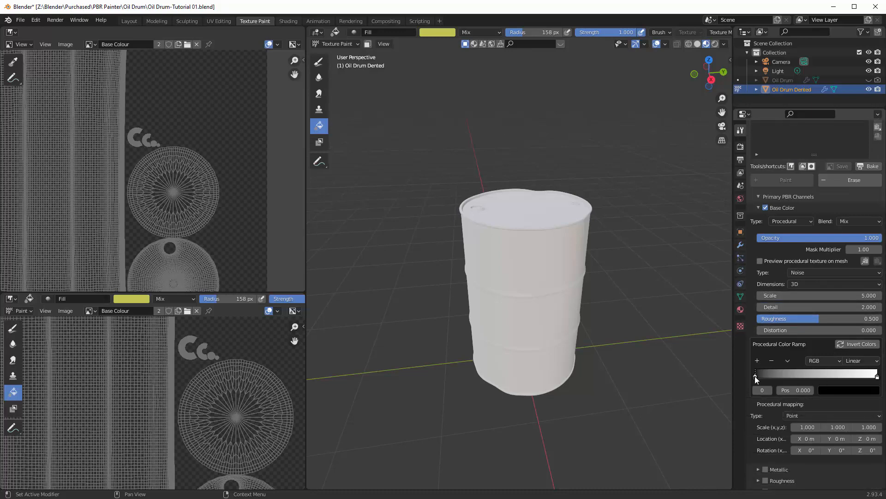
scroll(542, 286, up, 2)
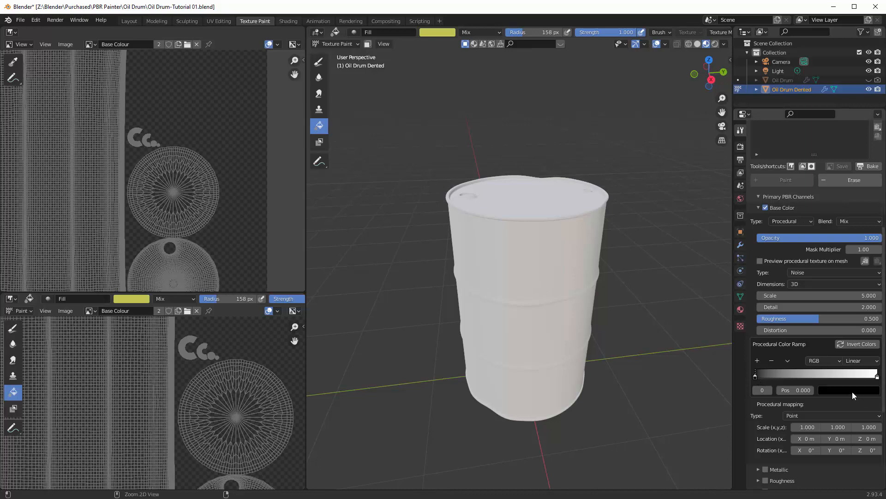
key(ctrl+v)
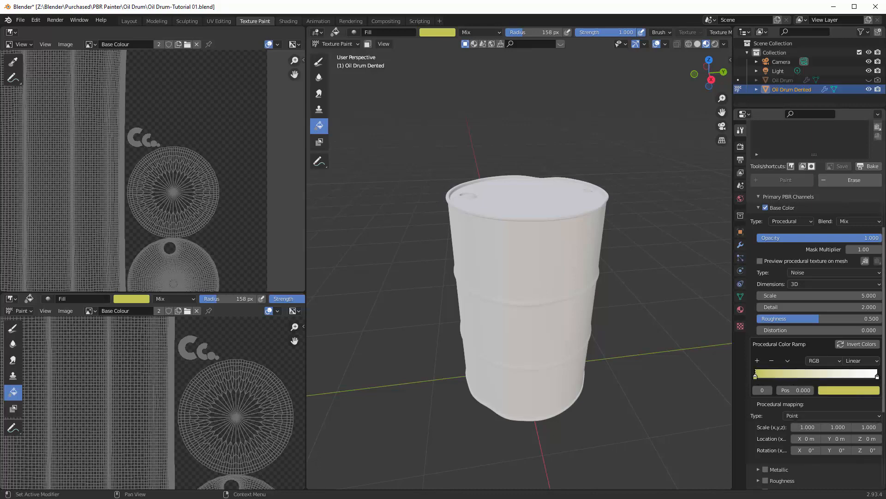
Step: Set the color ramp's end stop to a brighter yellow, about R 0.934, G 0.914, B 0.169
click(877, 375)
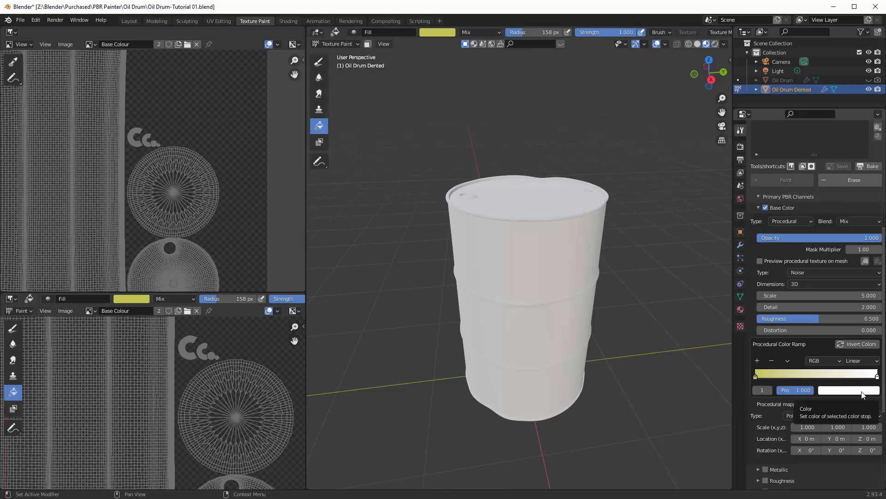
click(861, 394)
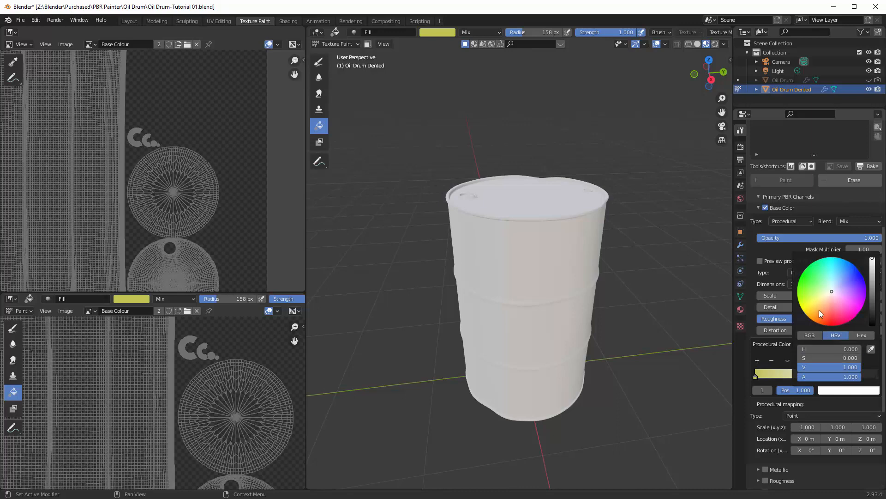
click(813, 297)
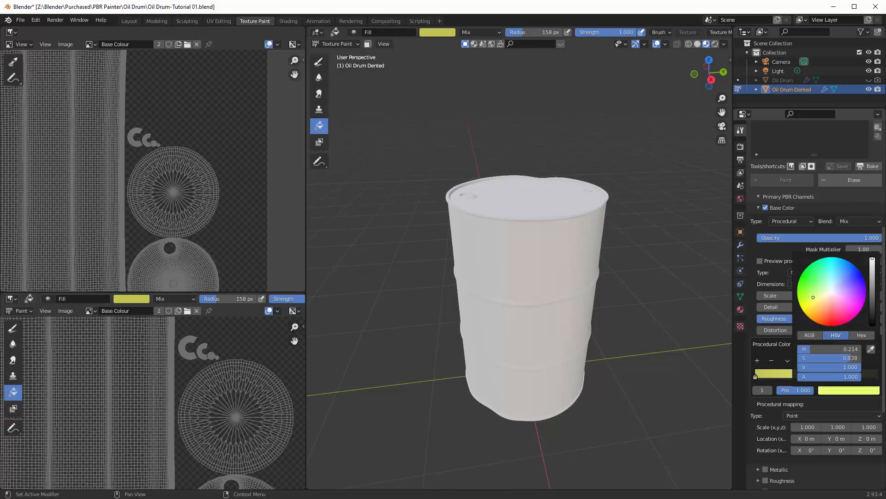
click(809, 335)
drag(859, 357, 853, 357)
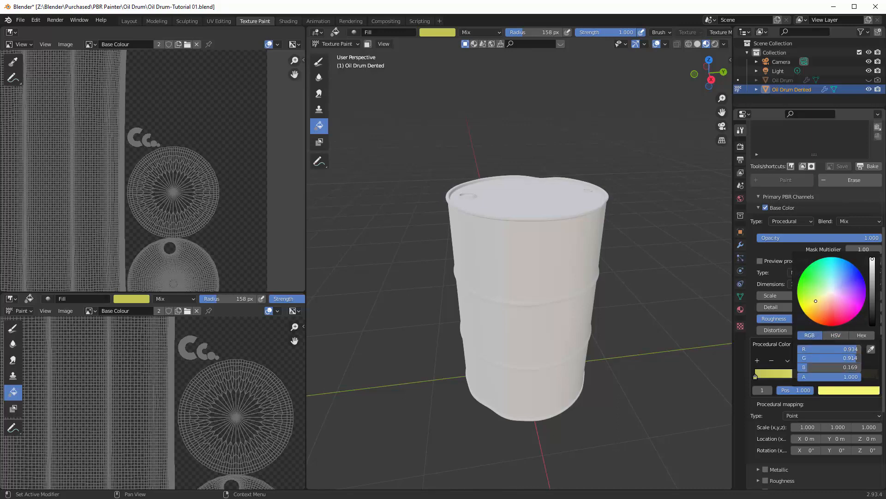
Step: Adjust the red value of the color ramp's end stop and turn on the procedural texture preview on the mesh
click(854, 349)
key(Return)
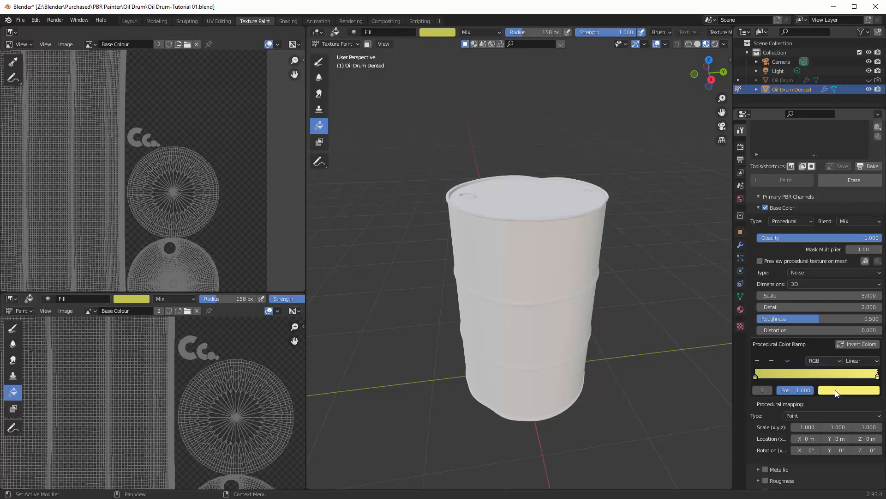
scroll(837, 390, up, 1)
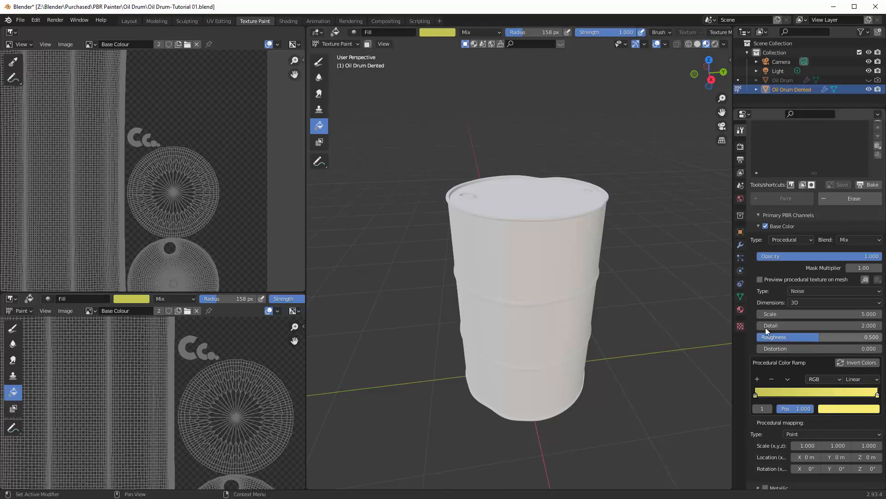
click(759, 279)
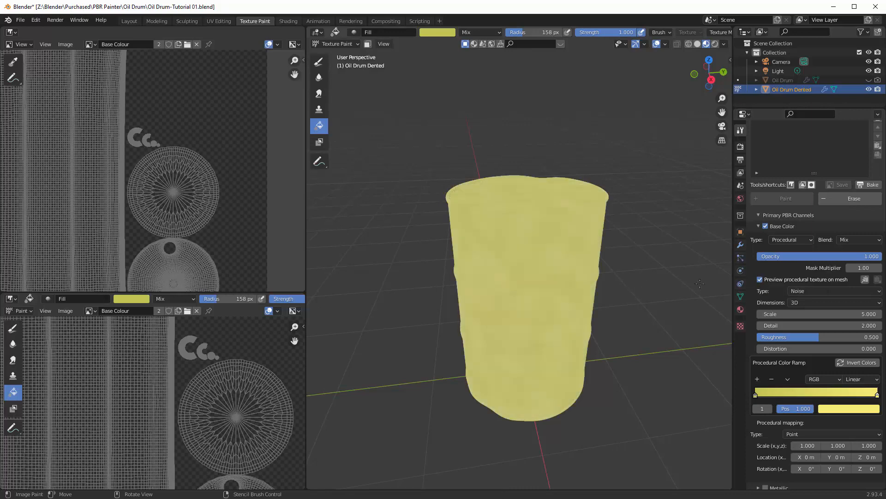
scroll(621, 286, up, 3)
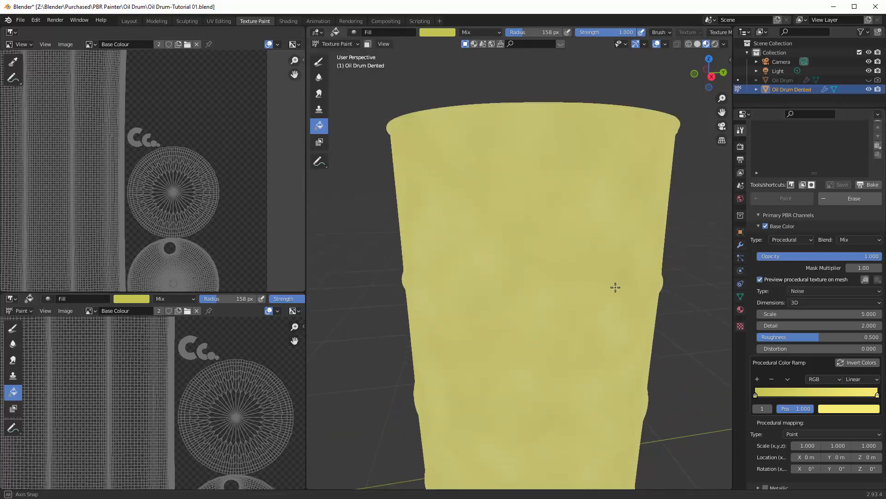
middle_drag(616, 289, 651, 282)
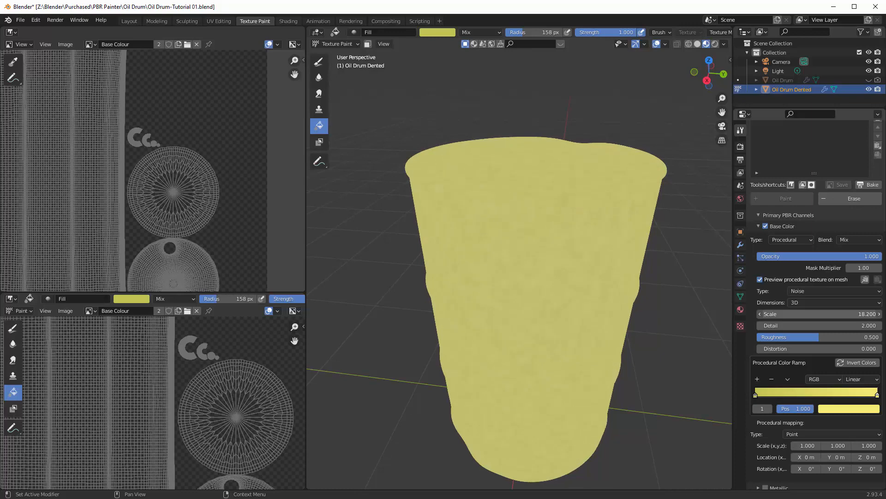
Step: Switch the procedural texture to Musgrave with Scale 0.6, Detail 16, Dimension 0 and Lacunarity 2.6
drag(820, 313, 829, 314)
click(824, 291)
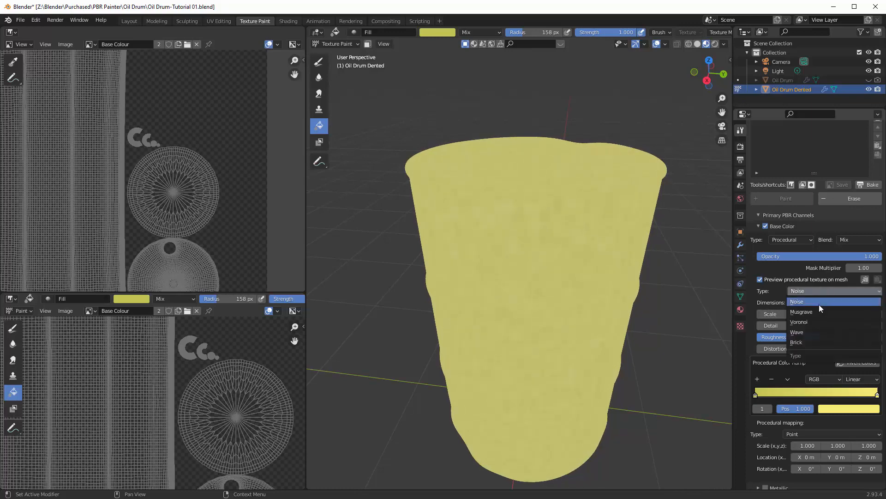
click(819, 311)
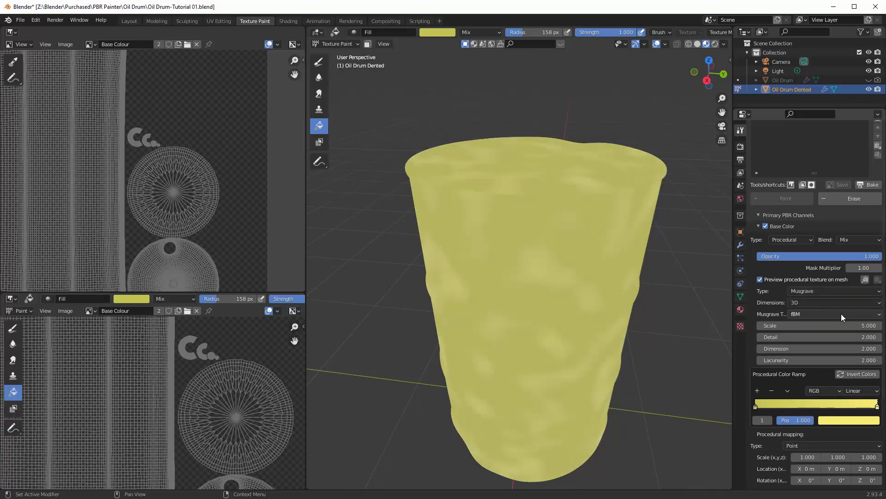
drag(840, 325, 856, 337)
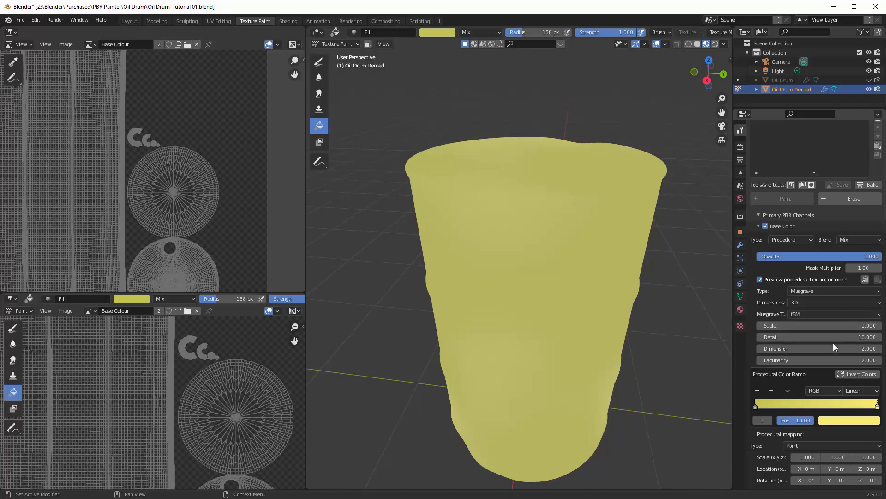
drag(833, 349, 817, 349)
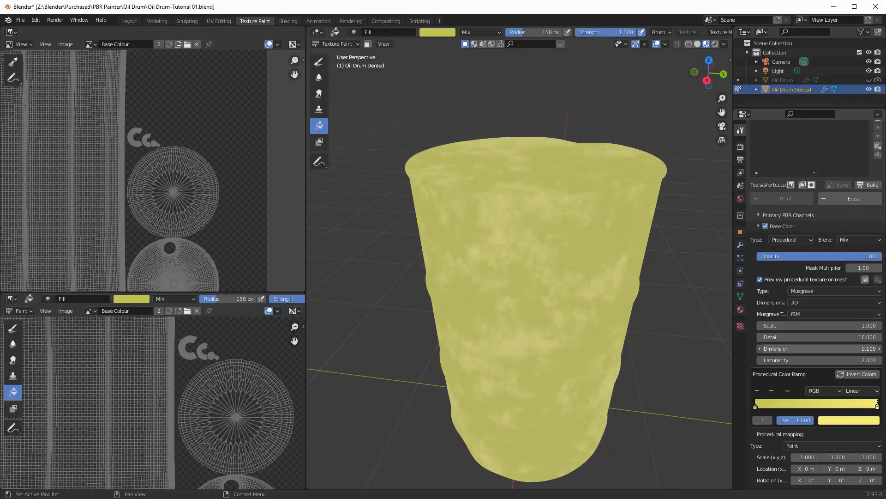
drag(817, 348, 814, 349)
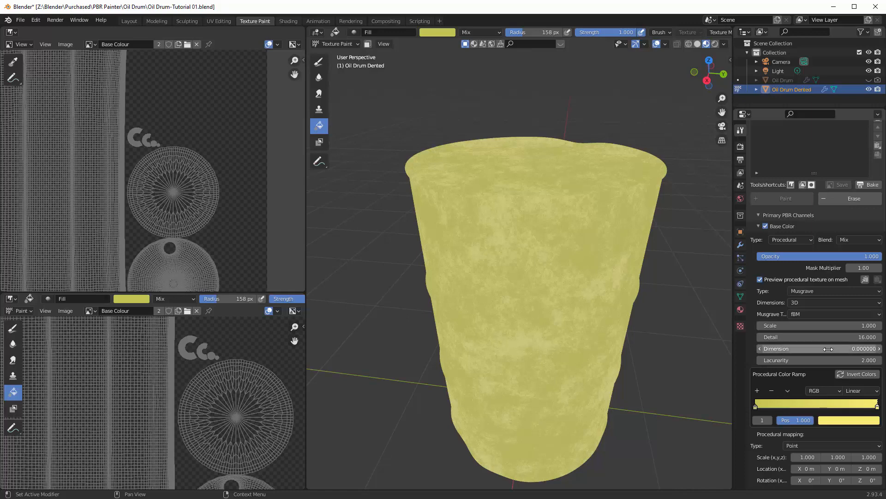
drag(815, 325, 837, 326)
drag(839, 360, 844, 360)
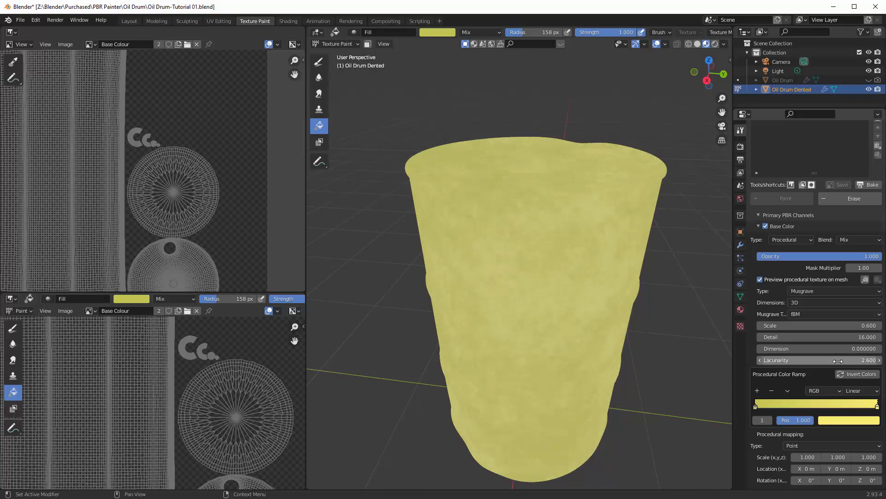
middle_drag(556, 249, 570, 239)
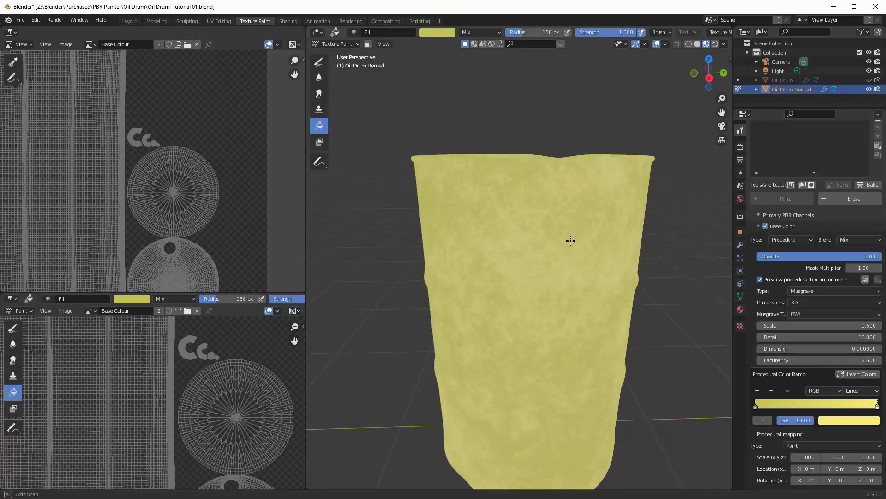
Step: Darken the color ramp's end stop to about R 0.698, G 0.625, B 0.128
click(873, 420)
drag(874, 302, 872, 296)
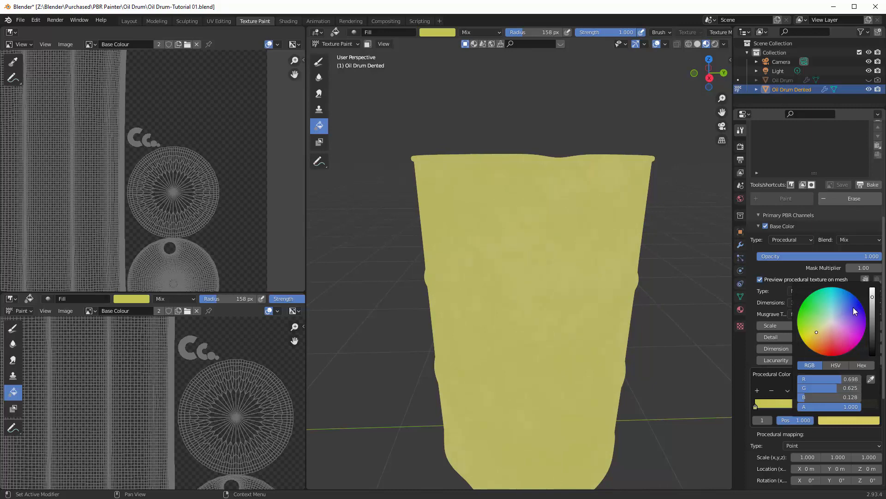
middle_drag(665, 323, 595, 298)
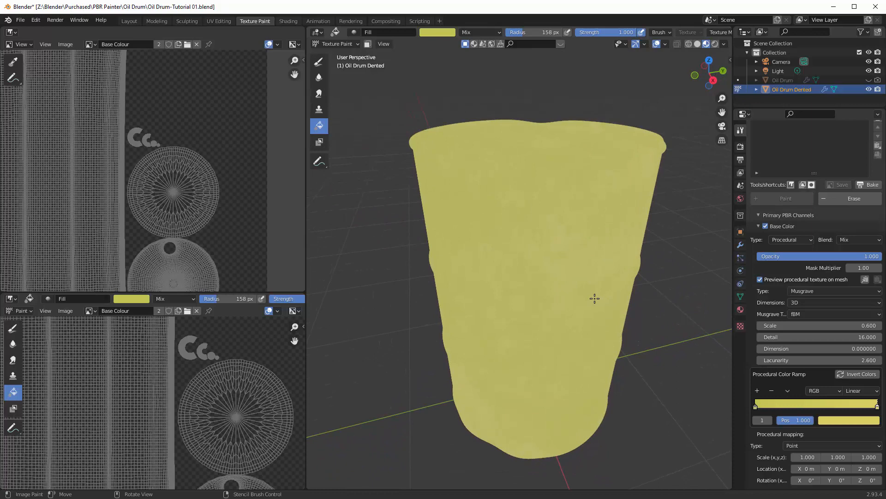
Step: Turn off the procedural preview and fill the drum with the Musgrave texture on the Base Colour layer
click(760, 279)
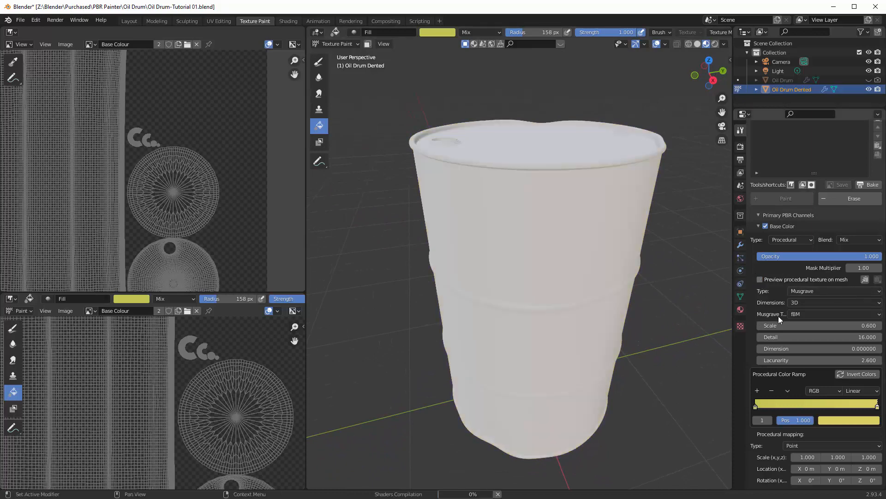
click(562, 242)
mouse_move(560, 243)
middle_down()
mouse_move(570, 238)
mouse_move(559, 245)
mouse_move(553, 237)
middle_up()
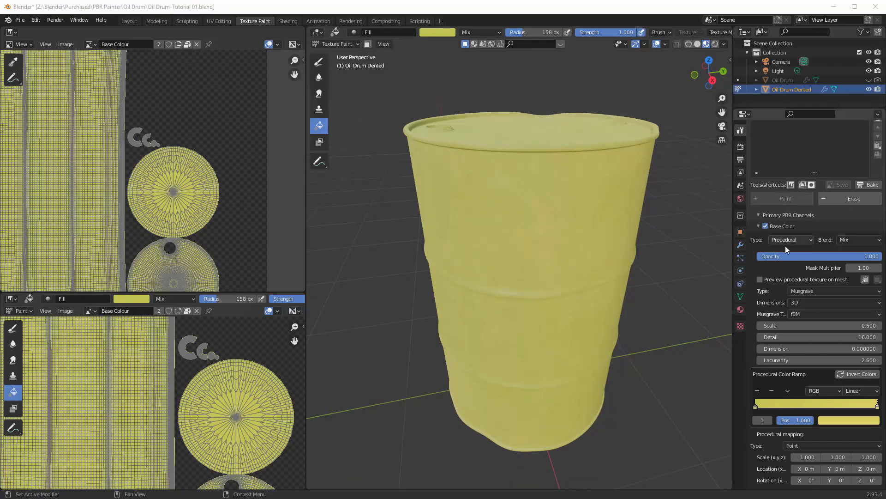
scroll(799, 225, up, 5)
scroll(800, 225, up, 1)
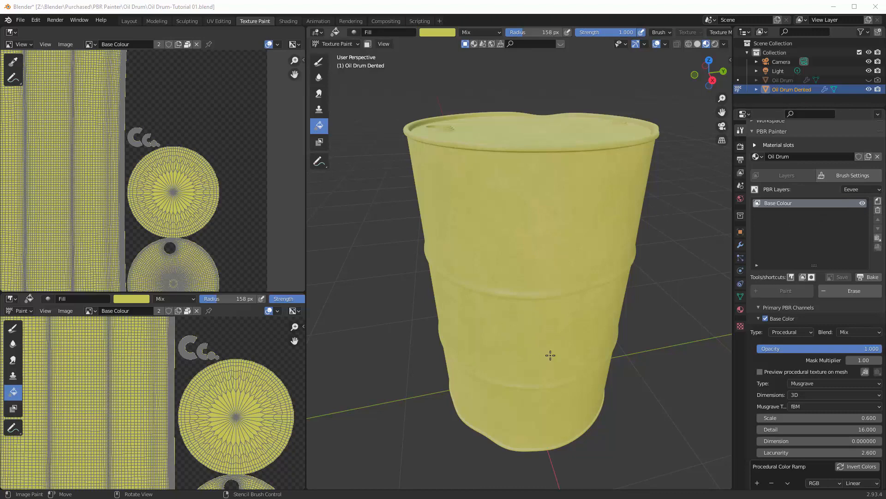
middle_drag(549, 356, 516, 290)
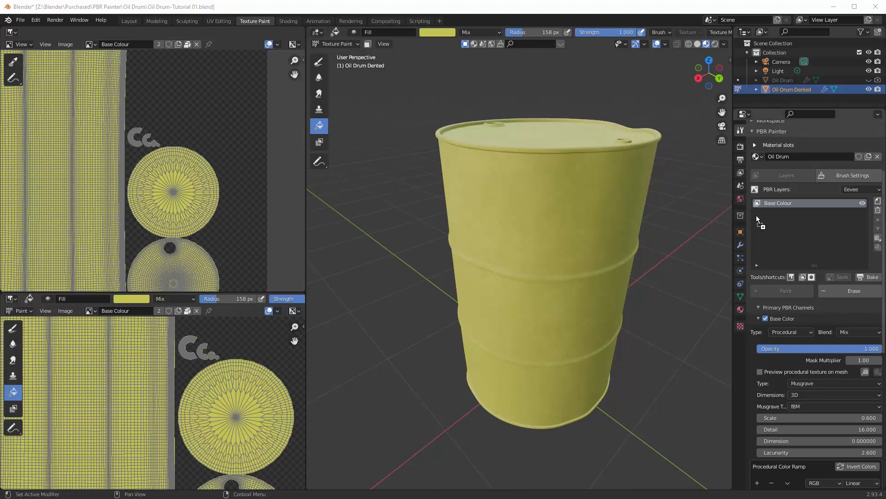
Step: Load the image Radioactive Label.png into the upper image editor
drag(118, 161, 119, 161)
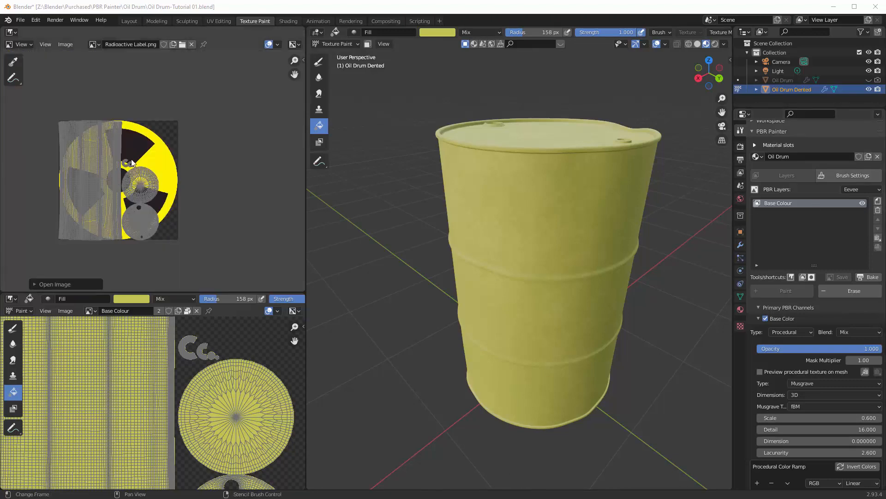
scroll(114, 92, up, 2)
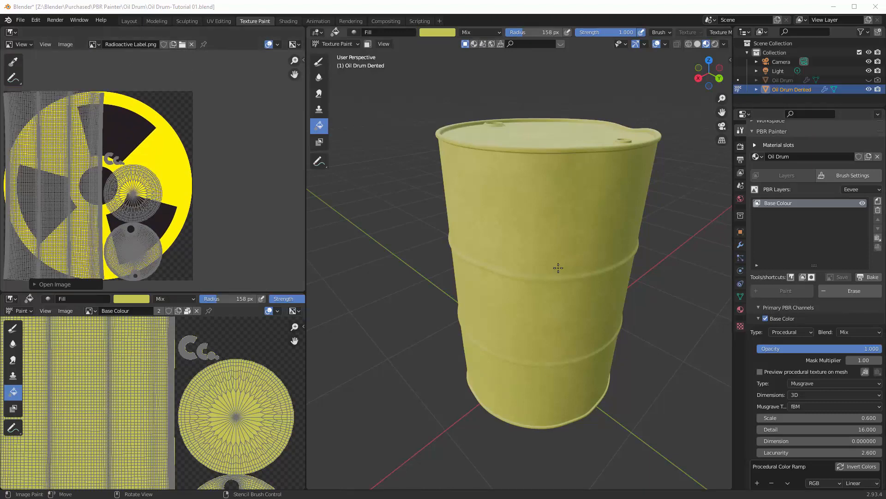
middle_drag(636, 289, 646, 278)
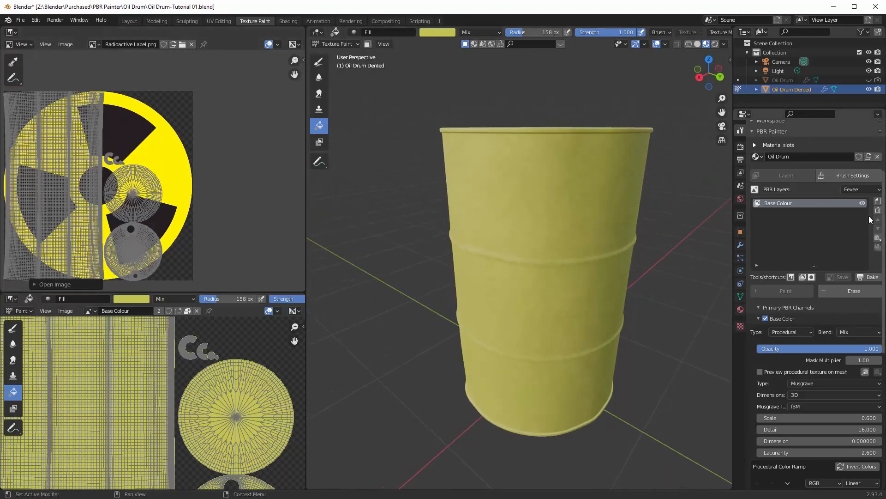
Step: Add a Multichannel PBR layer named Radioactive waste at 4k resolution (4096 × 4096)
click(878, 201)
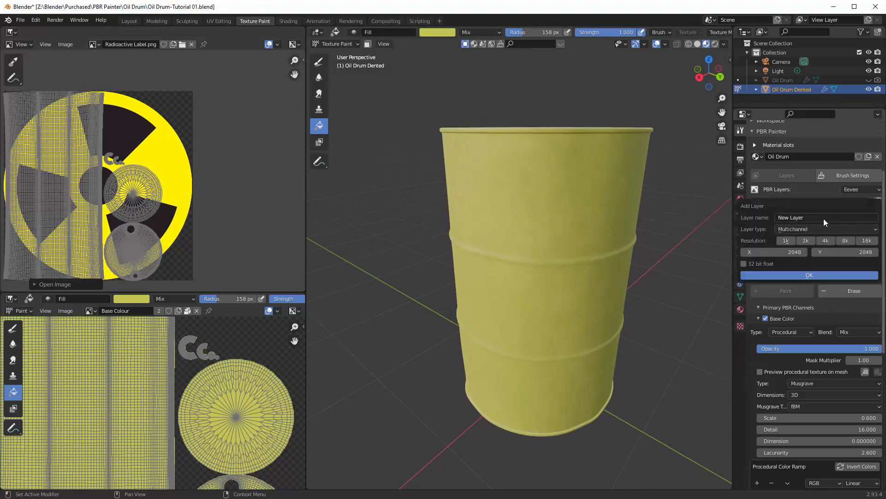
click(827, 241)
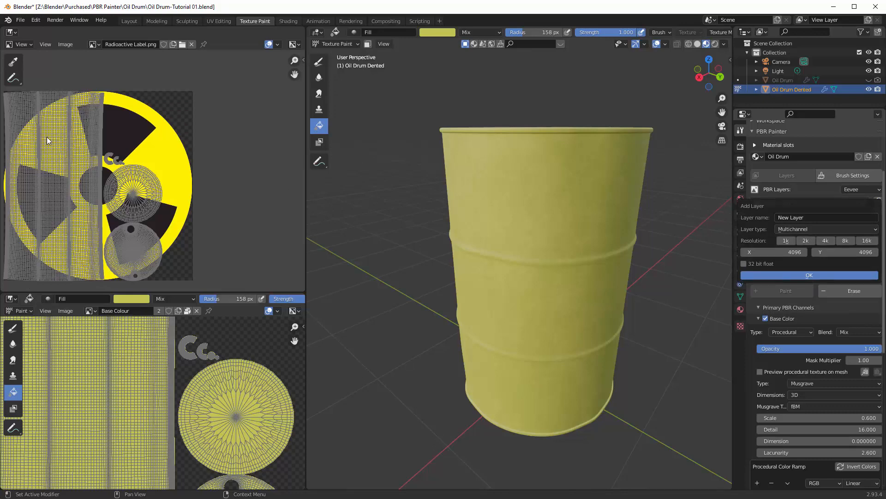
click(808, 218)
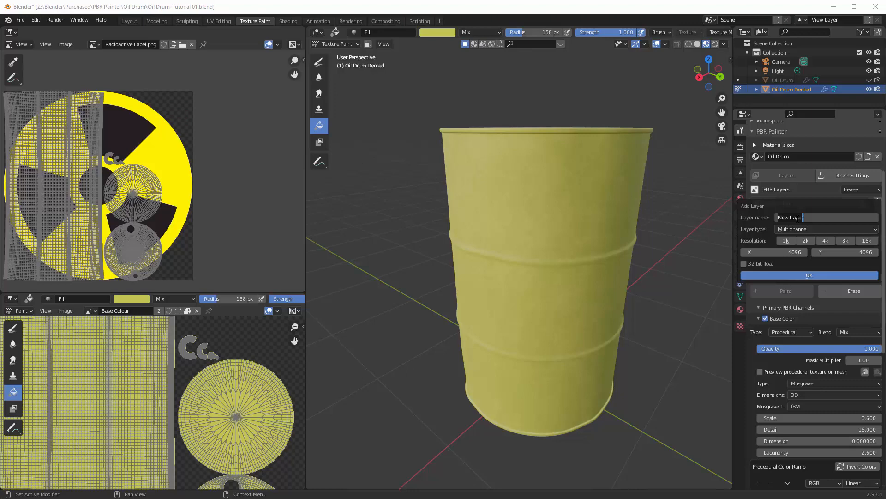
key(shift+Home)
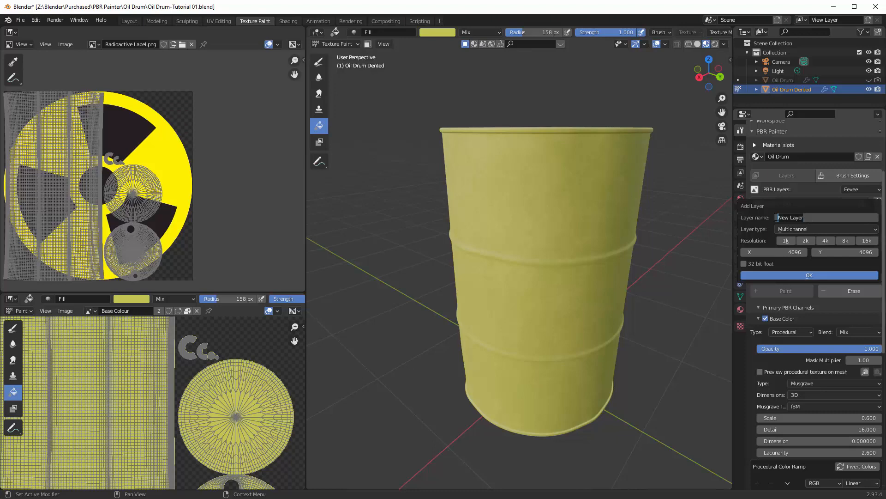
text(Radioactive waste)
click(807, 276)
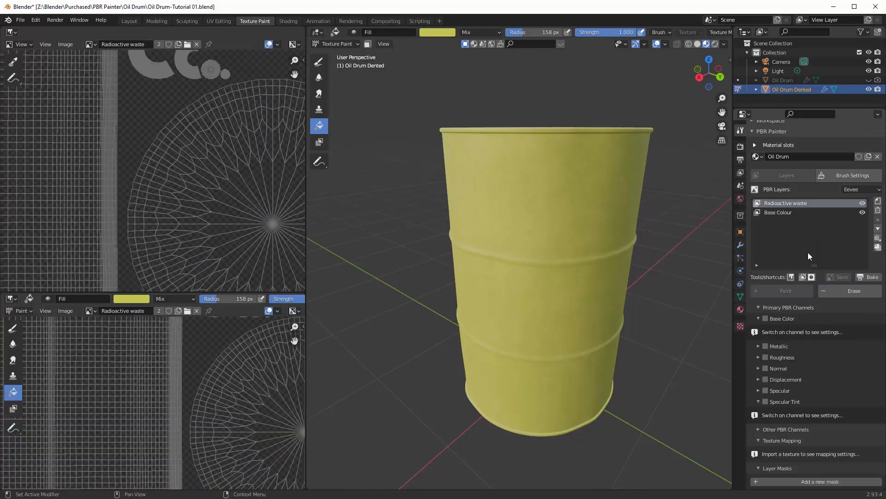
Step: In the brush settings, keep the brush texture enabled with Stencil mapping and set its type to Image or Movie
middle_drag(639, 213, 641, 235)
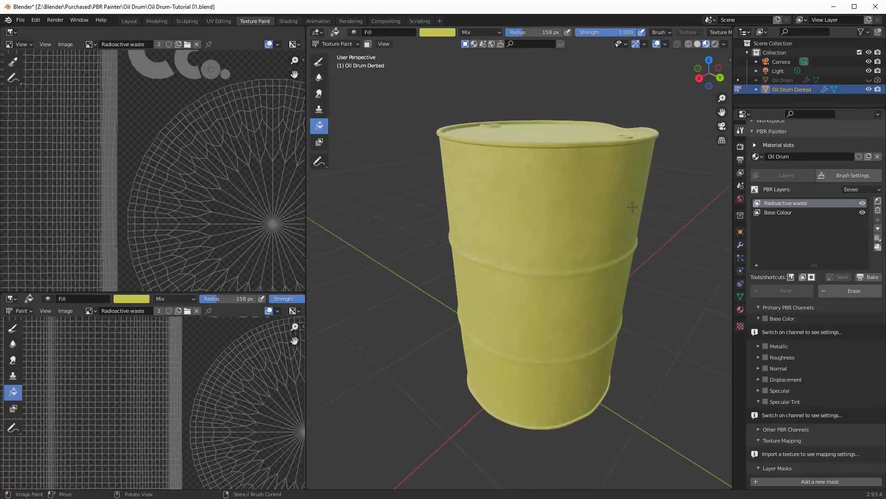
click(844, 175)
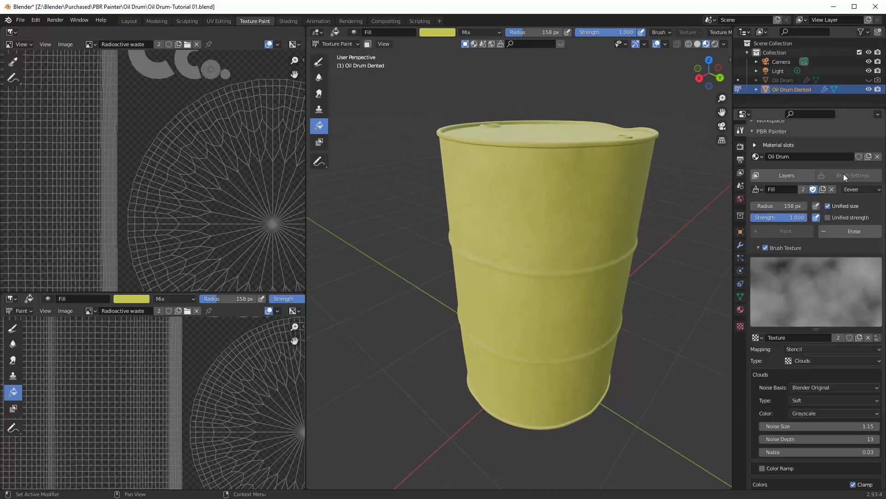
click(765, 248)
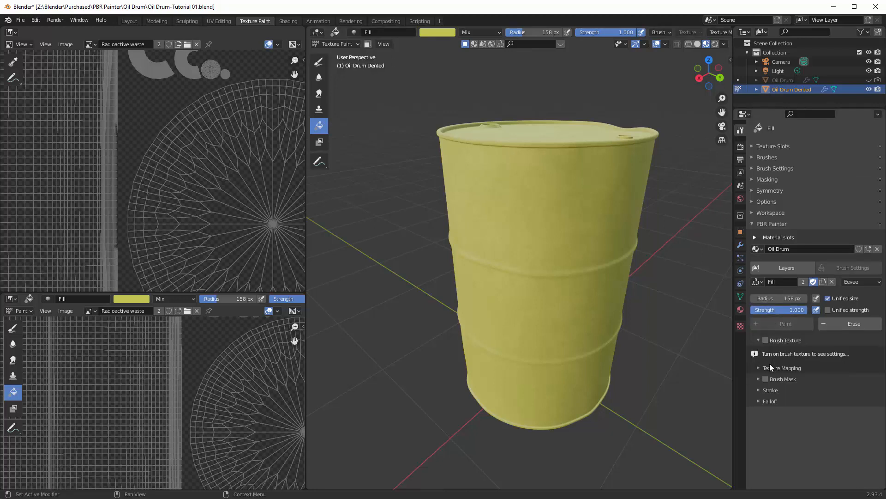
click(765, 340)
scroll(810, 422, down, 2)
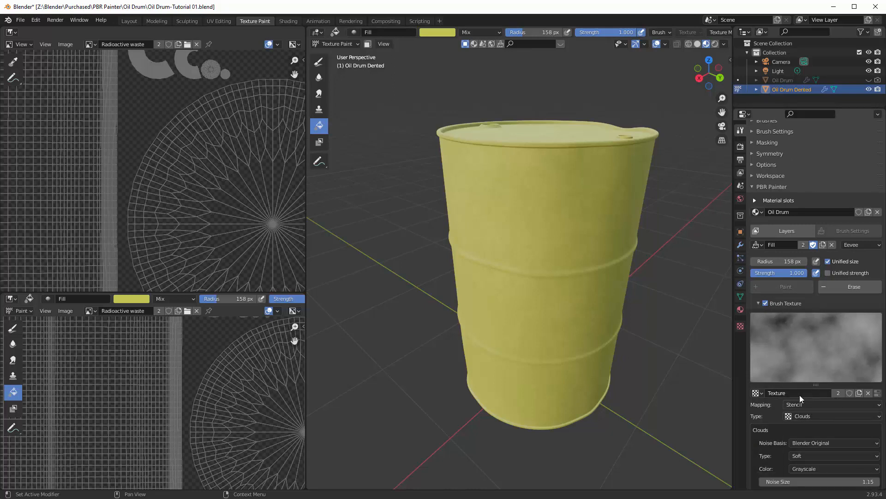
double_click(799, 394)
click(815, 404)
click(808, 414)
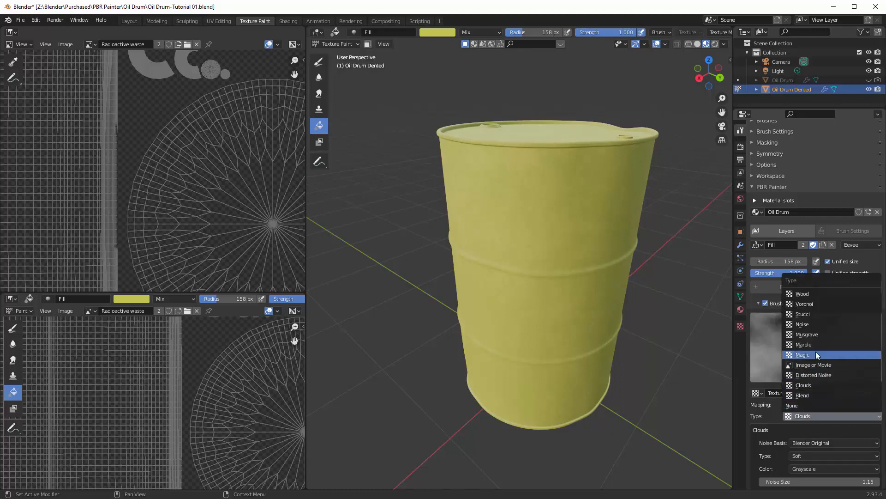
click(815, 364)
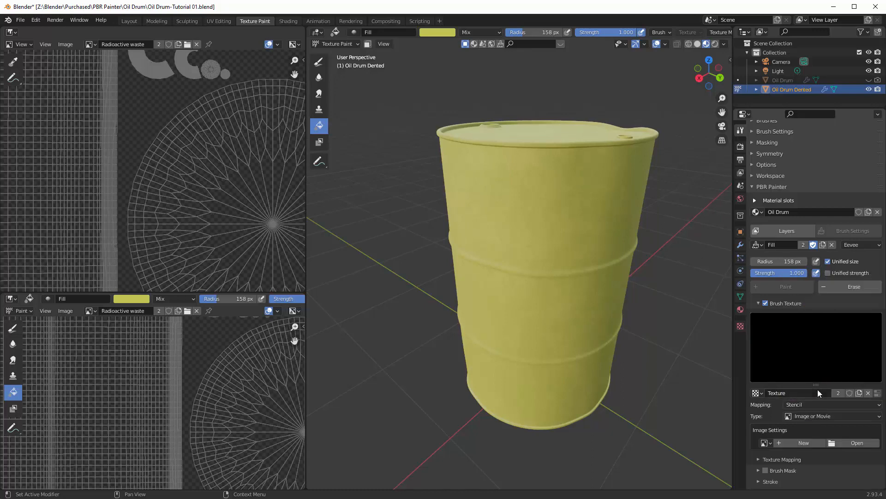
Step: Assign Radioactive Label.png as the brush texture's image and turn the view to the drum's side
click(766, 442)
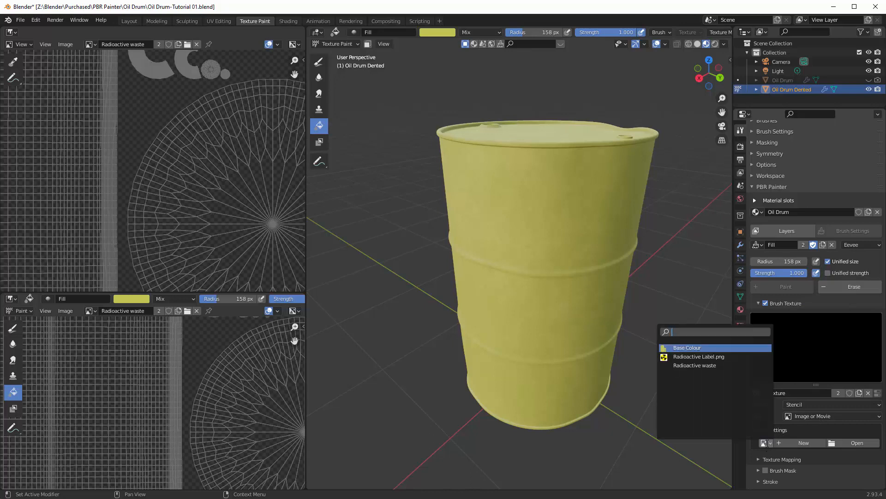
click(700, 356)
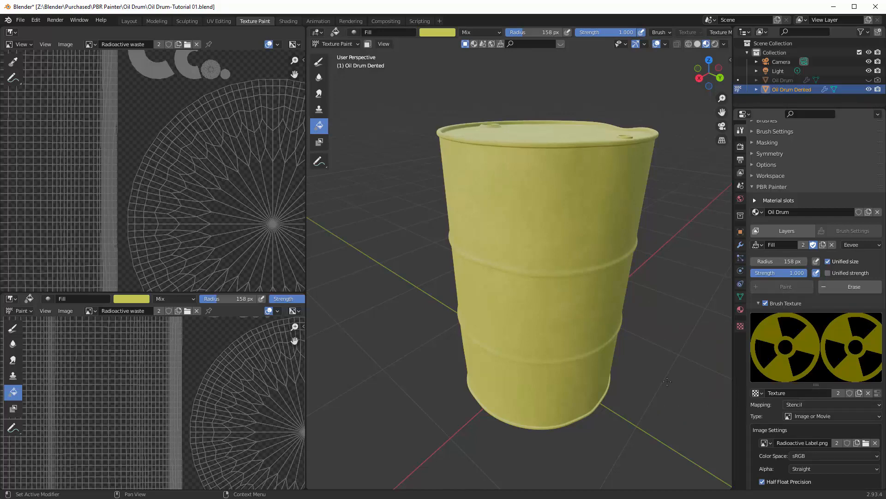
middle_drag(652, 353, 653, 330)
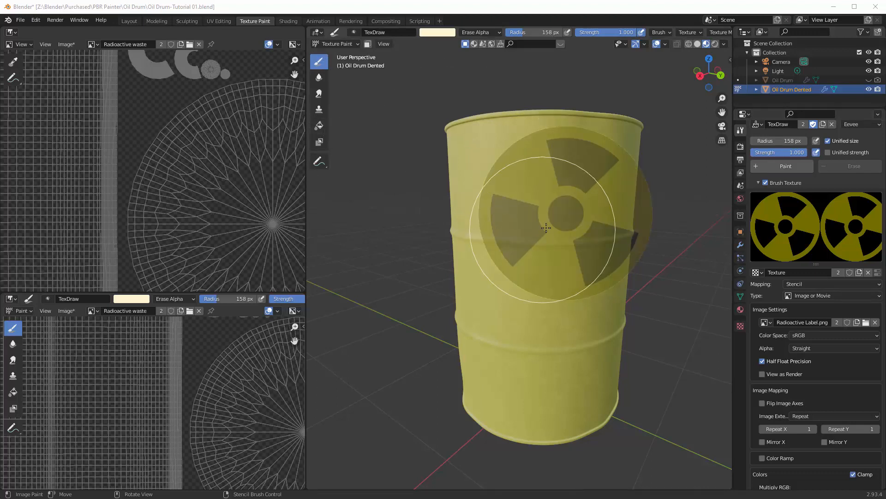
Step: Set the view to orthographic, face the drum's side straight on, and position the radioactive stencil between its two ribs
mouse_move(560, 217)
right_down()
mouse_move(519, 230)
mouse_move(540, 289)
right_up()
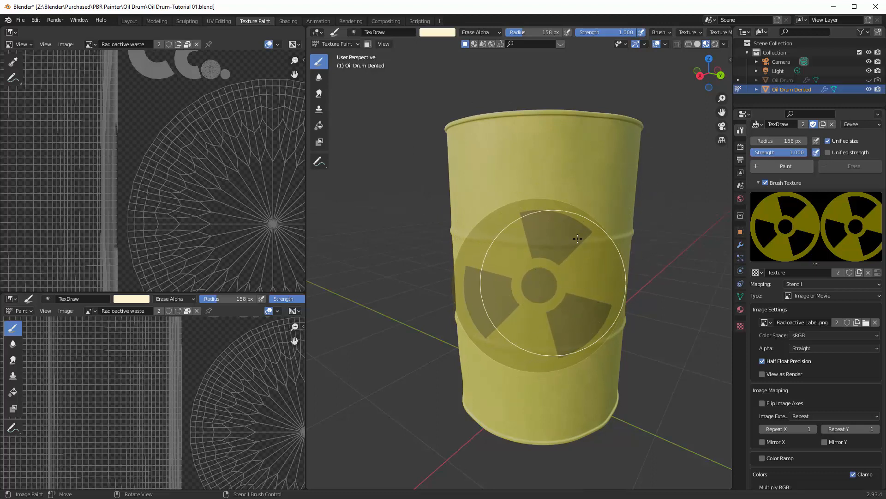
click(722, 142)
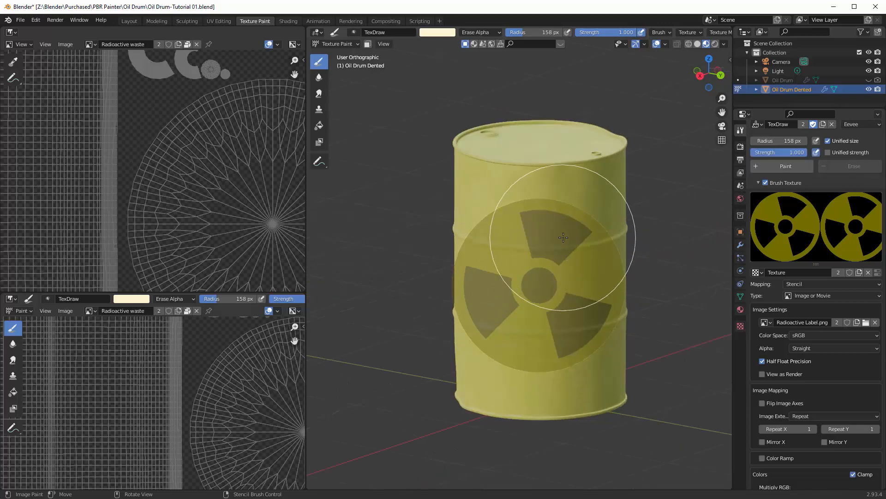
middle_drag(571, 208, 574, 198)
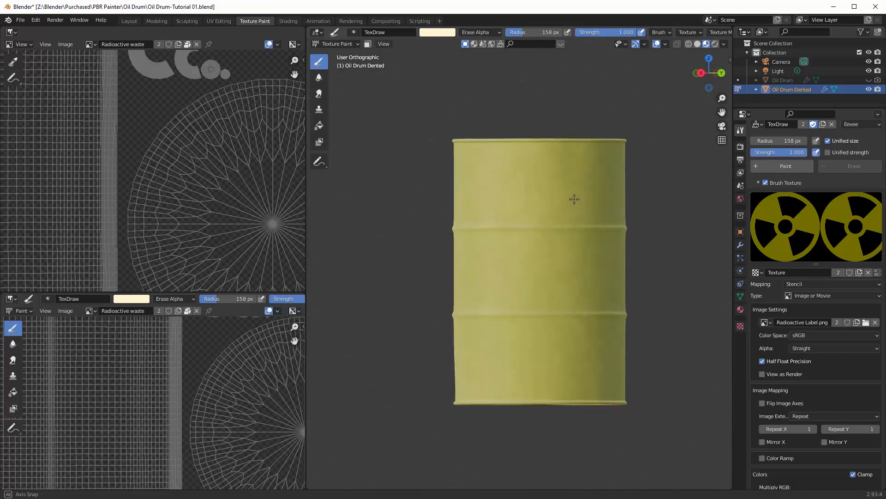
scroll(574, 199, up, 3)
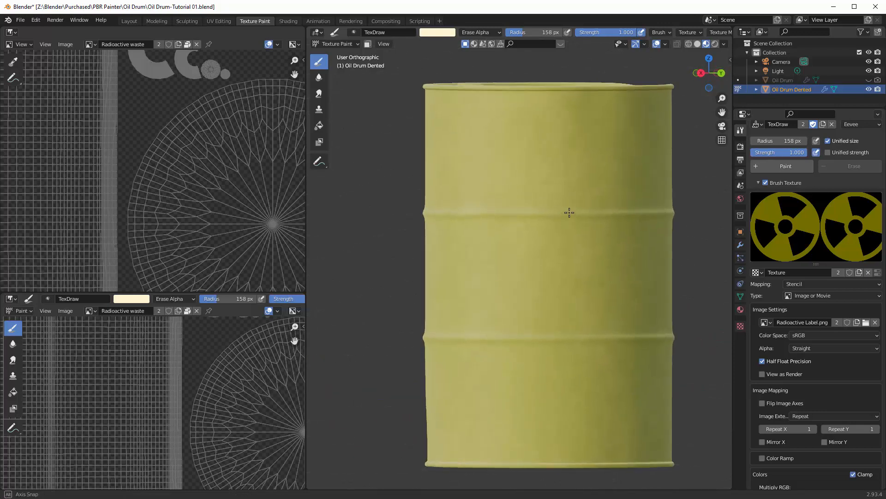
scroll(569, 212, up, 1)
shift+middle_drag(575, 215, 536, 223)
right_drag(552, 251, 552, 262)
scroll(547, 254, up, 1)
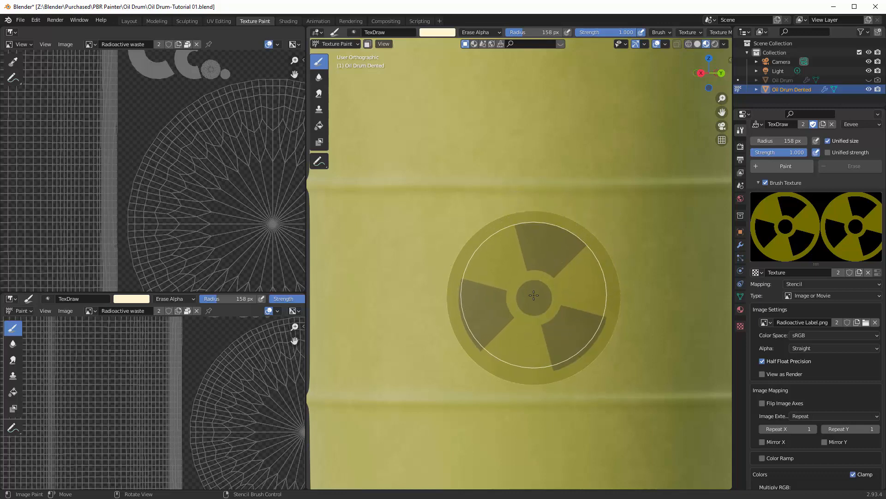
Step: Set the brush radius to 233 px and try to stamp the radioactive label through the stencil onto the drum's side
key(f)
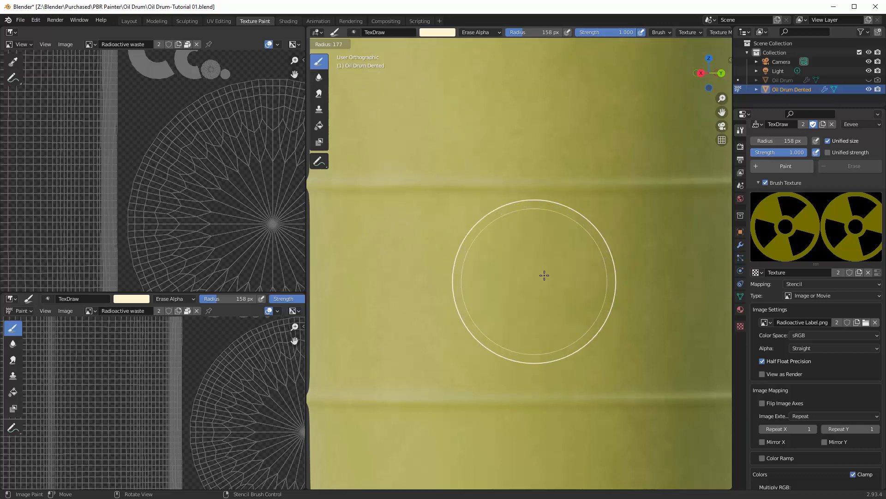
click(569, 265)
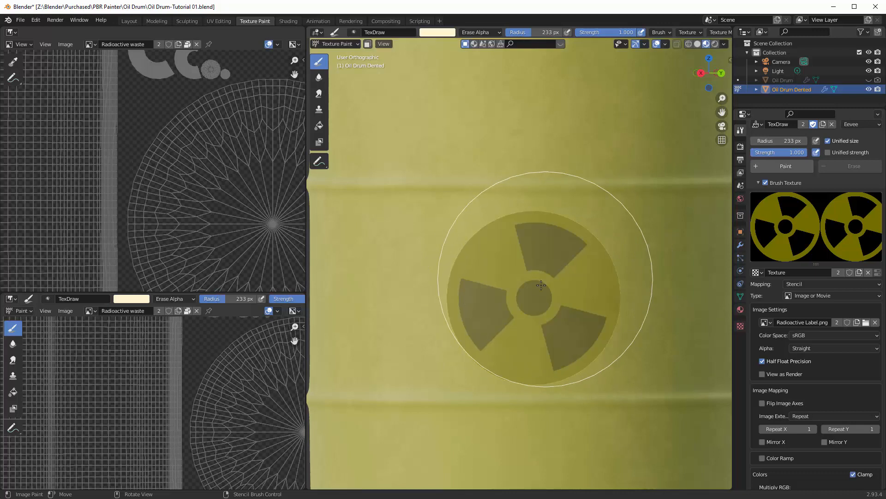
click(531, 296)
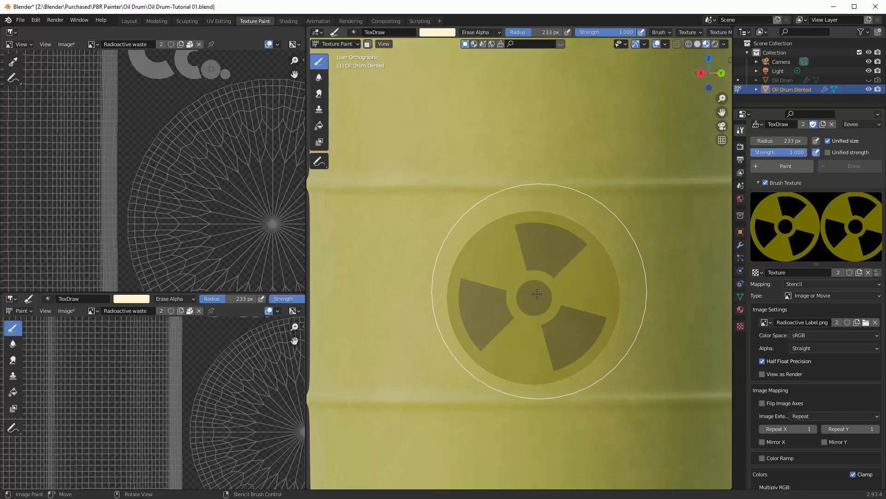
middle_drag(535, 297, 545, 287)
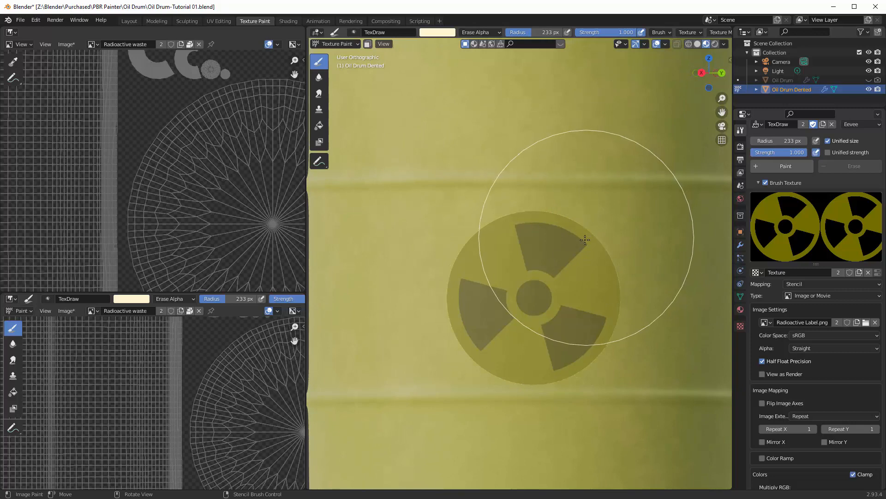
scroll(554, 267, down, 3)
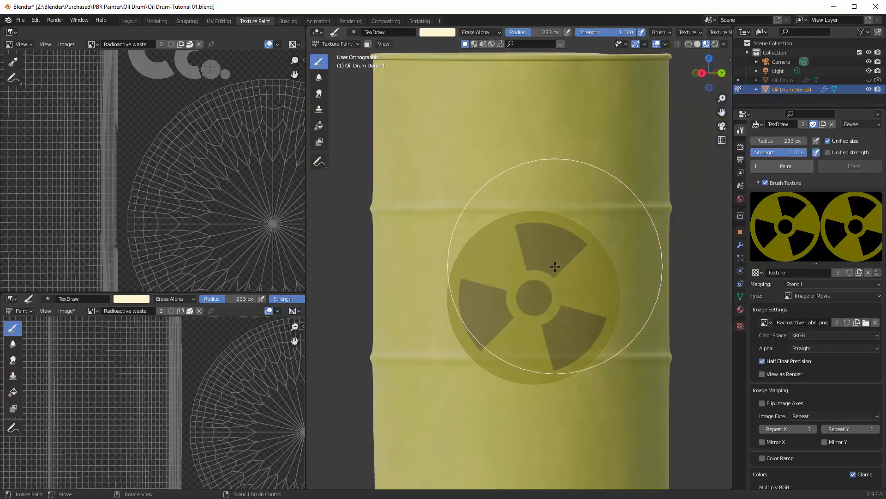
middle_drag(554, 266, 555, 267)
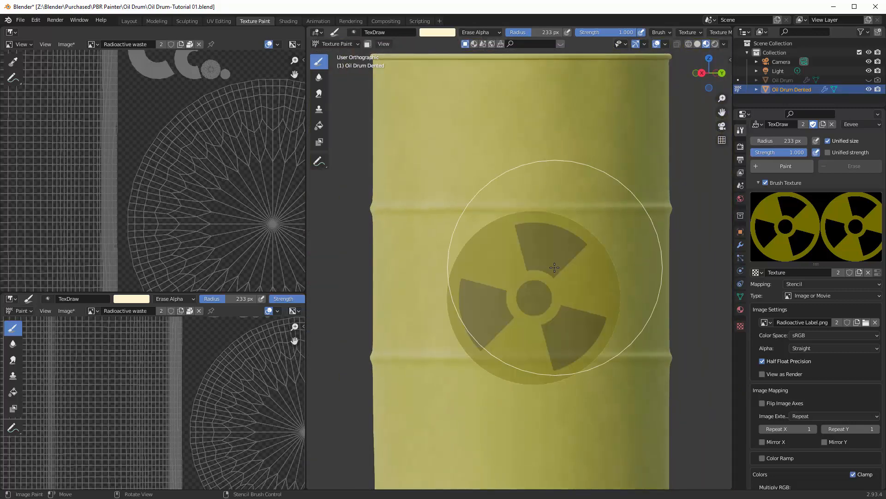
scroll(555, 267, up, 2)
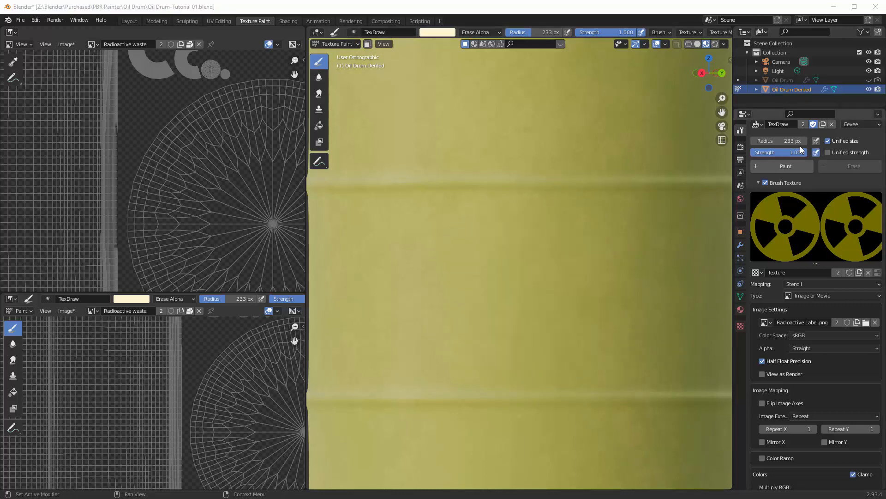
Step: Switch the brush to Paint mode and stamp through the radioactive stencil onto the drum's side between the ribs
click(793, 167)
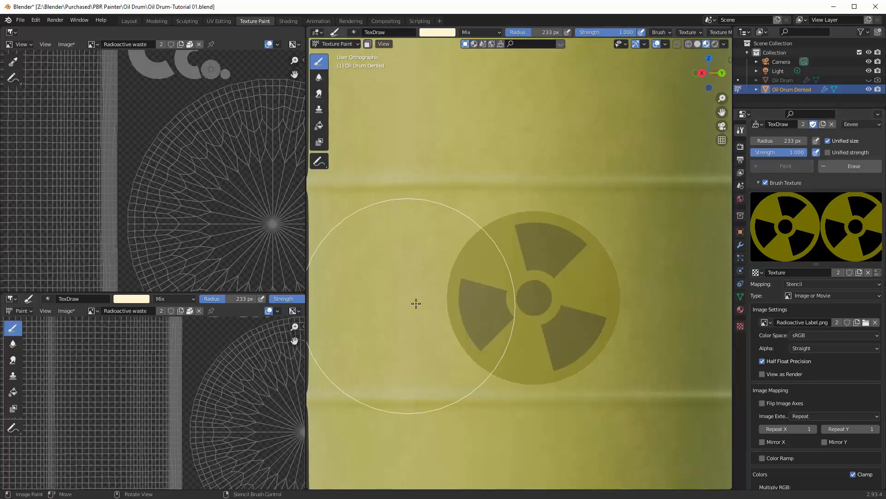
click(537, 290)
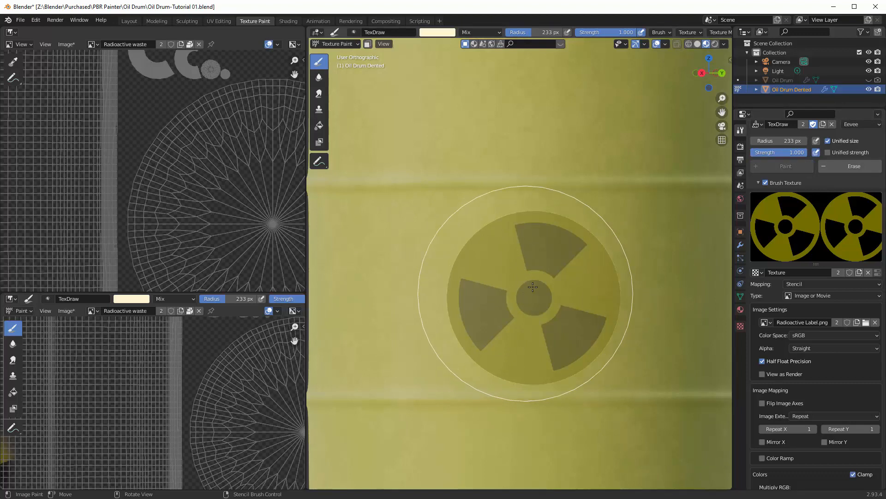
middle_drag(539, 291, 528, 299)
scroll(530, 298, up, 1)
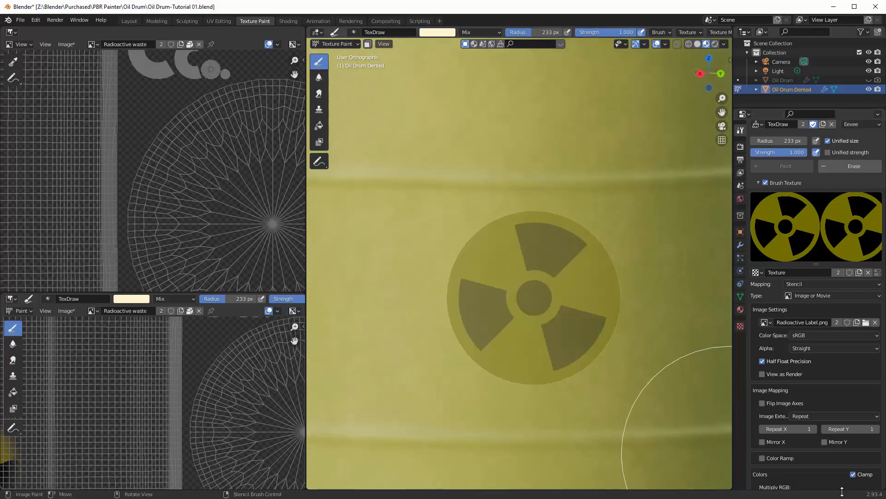
Step: Return to the PBR layers and enable the Base Color channel of the Radioactive waste layer
scroll(816, 277, up, 3)
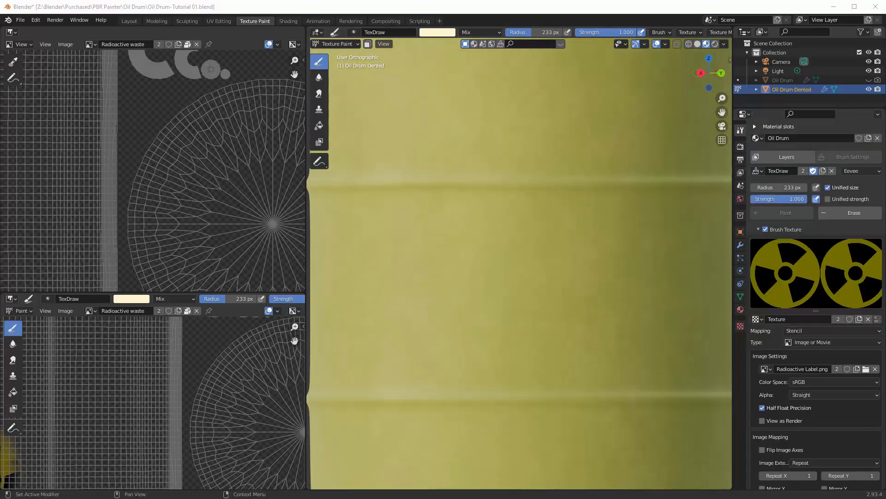
click(799, 157)
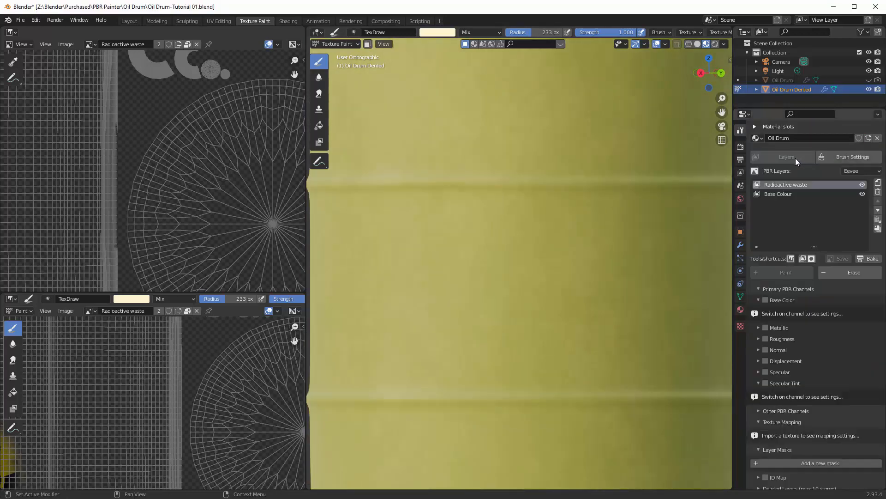
click(765, 300)
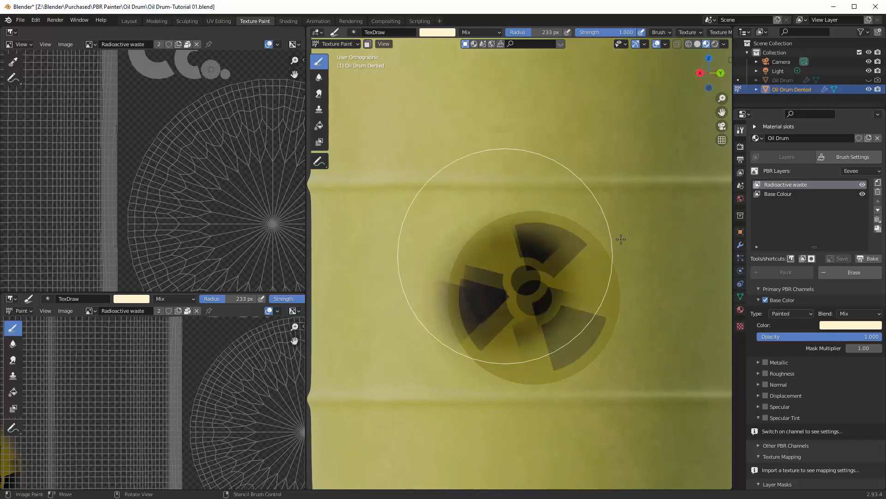
Step: Switch the brush to Erase mode, wipe the misaligned label off the drum's side, and realign the view with the stencil
click(849, 273)
mouse_move(544, 280)
mouse_down()
mouse_move(512, 295)
mouse_move(525, 327)
mouse_move(469, 259)
mouse_move(472, 300)
mouse_up()
middle_drag(510, 258, 512, 266)
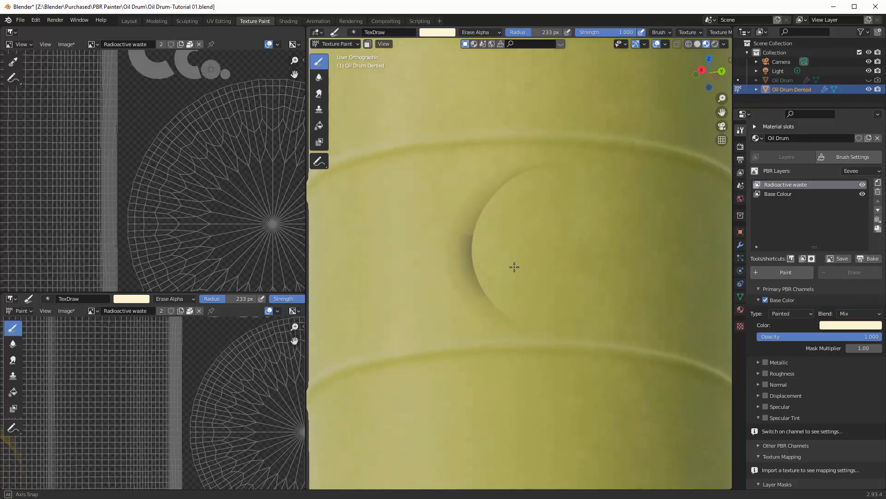
mouse_move(469, 214)
middle_down()
mouse_move(485, 229)
mouse_move(550, 231)
middle_up()
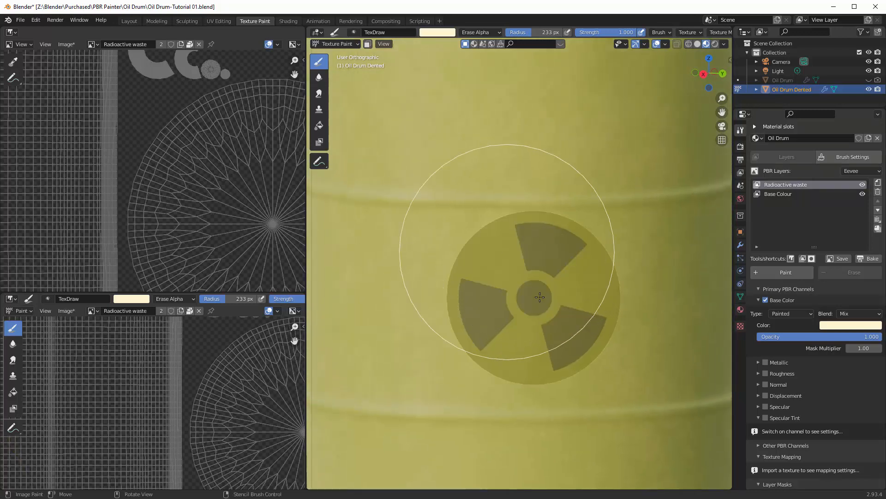
middle_drag(531, 289, 550, 278)
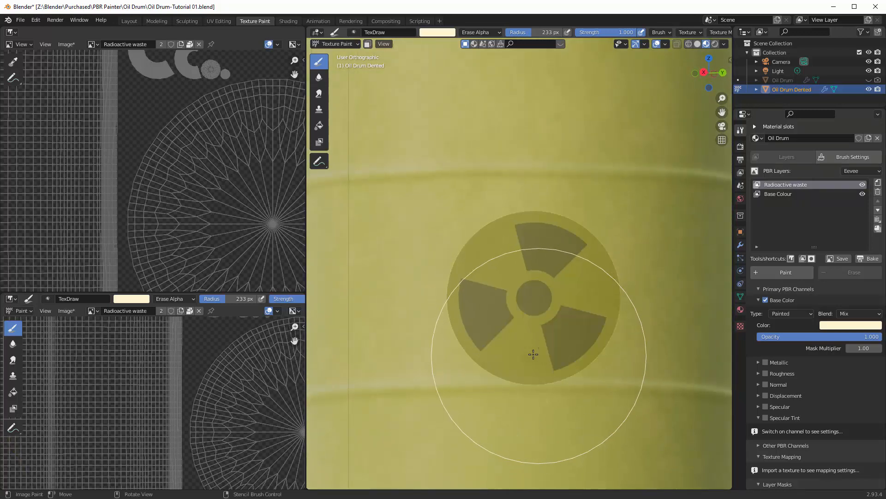
mouse_move(534, 354)
middle_down()
mouse_move(541, 321)
mouse_move(531, 331)
middle_up()
scroll(544, 259, down, 6)
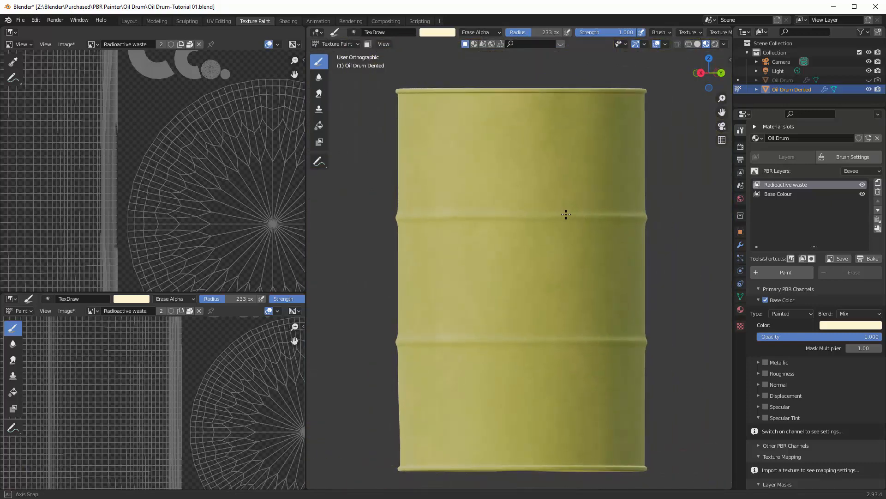
scroll(566, 212, up, 6)
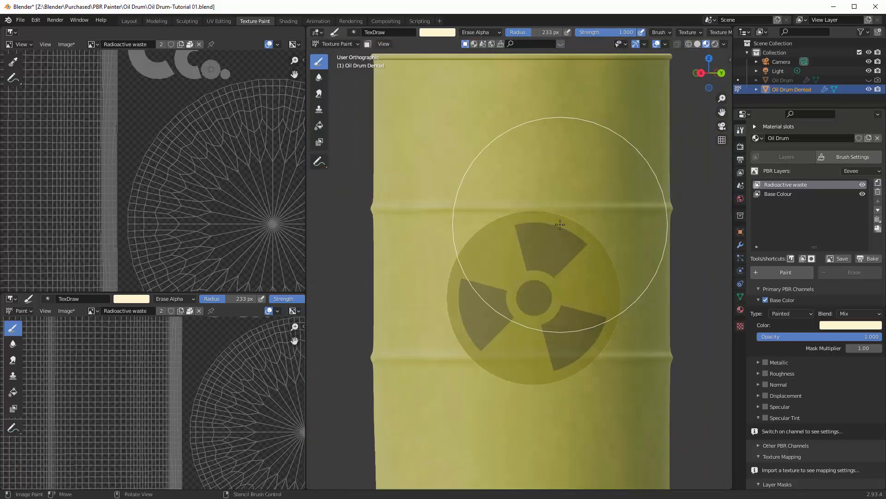
Step: Switch back to Paint mode, nudge the stencil slightly upward between the ribs, and paint the full radioactive label on the drum's side
click(797, 273)
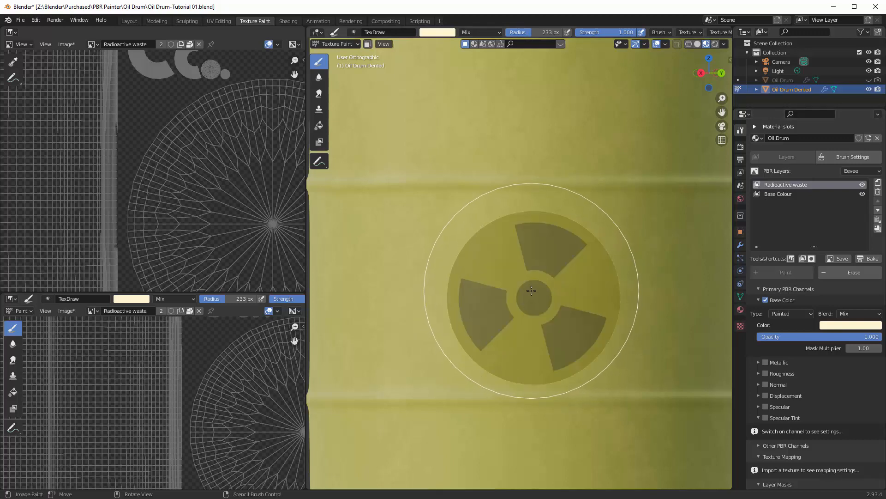
right_drag(532, 290, 530, 282)
mouse_move(531, 282)
mouse_down()
mouse_move(511, 273)
mouse_move(570, 264)
mouse_move(569, 350)
mouse_move(604, 283)
mouse_move(587, 224)
mouse_move(566, 267)
mouse_move(504, 192)
mouse_move(520, 273)
mouse_move(467, 275)
mouse_move(415, 332)
mouse_move(498, 380)
mouse_move(668, 297)
mouse_up()
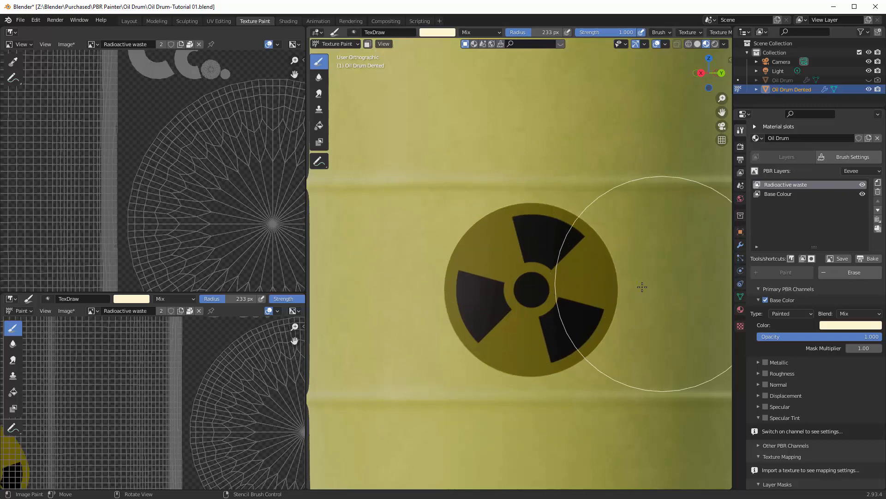
mouse_move(669, 297)
middle_down()
mouse_move(531, 307)
mouse_move(629, 289)
middle_up()
scroll(602, 299, down, 3)
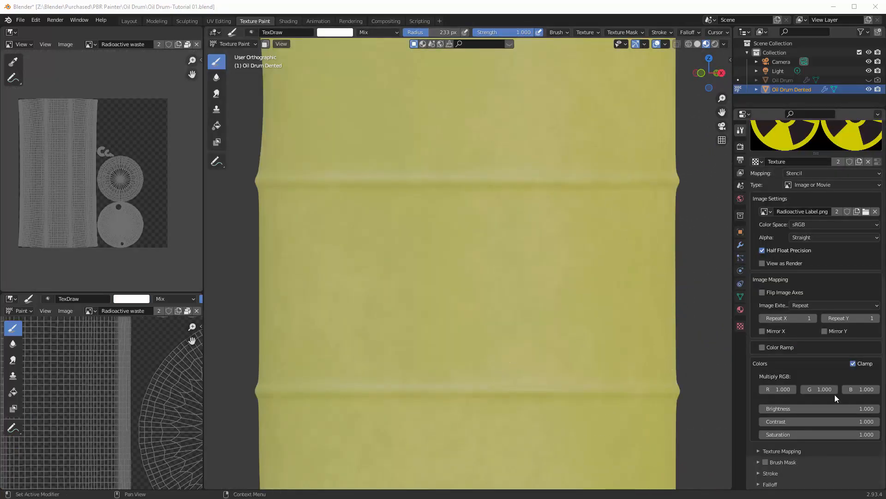
Step: Set the brush radius to 295 px and stamp the bright yellow radioactive label on two opposite sides of the drum between the ribs
drag(861, 409, 864, 408)
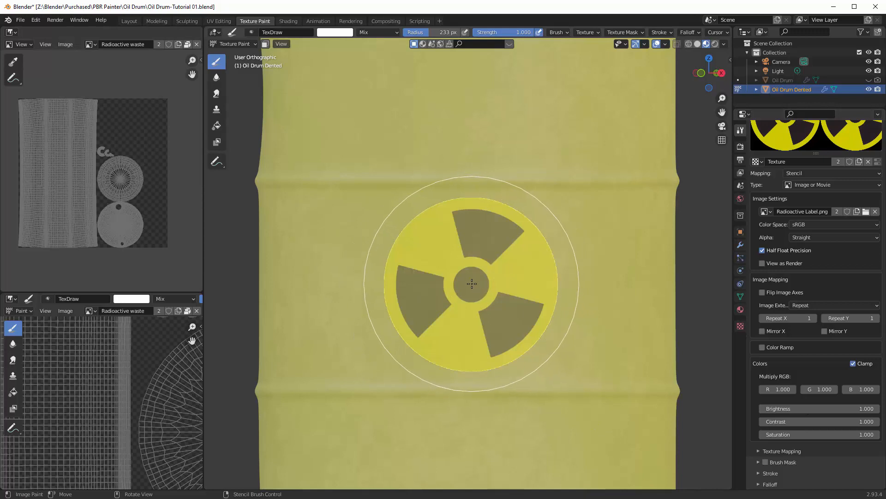
key(f)
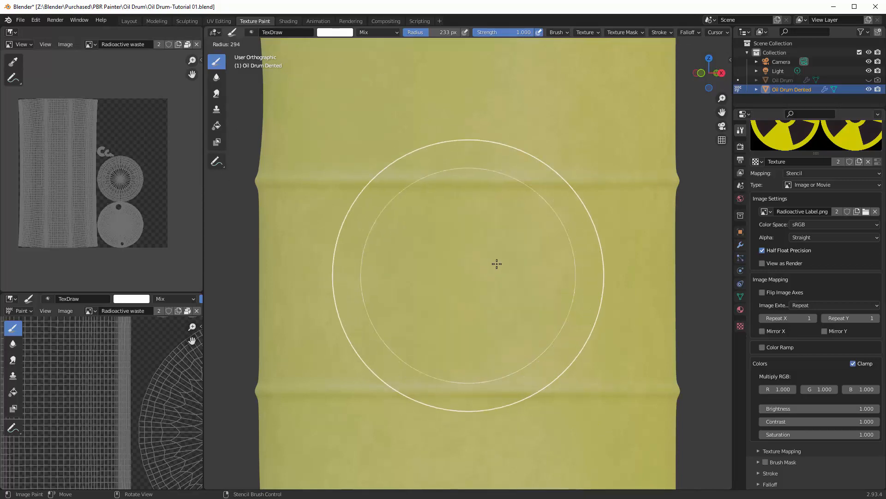
click(497, 263)
click(472, 277)
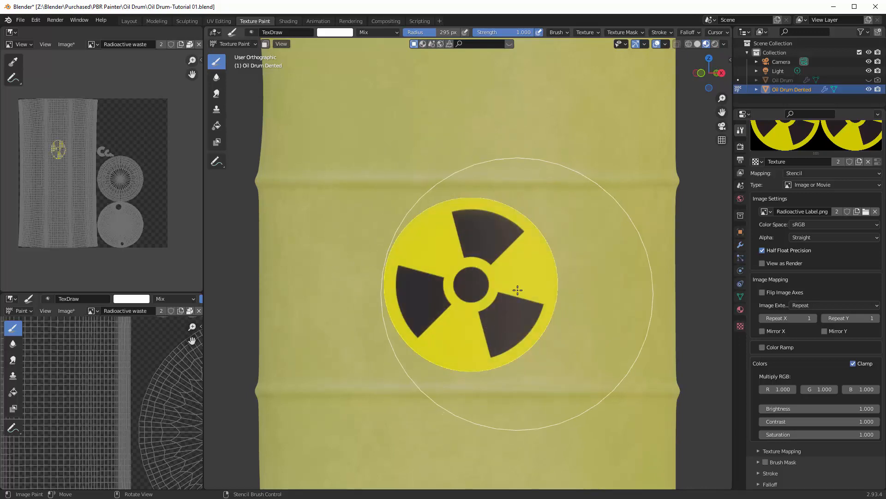
middle_drag(511, 291, 298, 295)
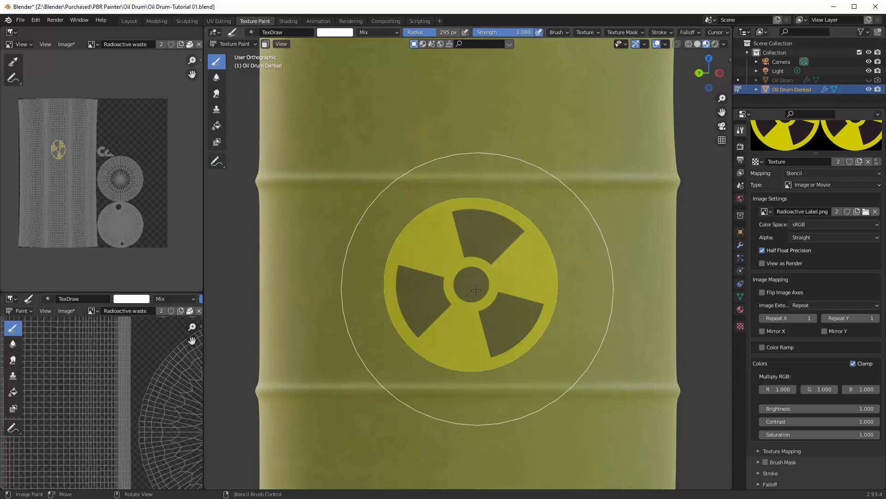
click(499, 294)
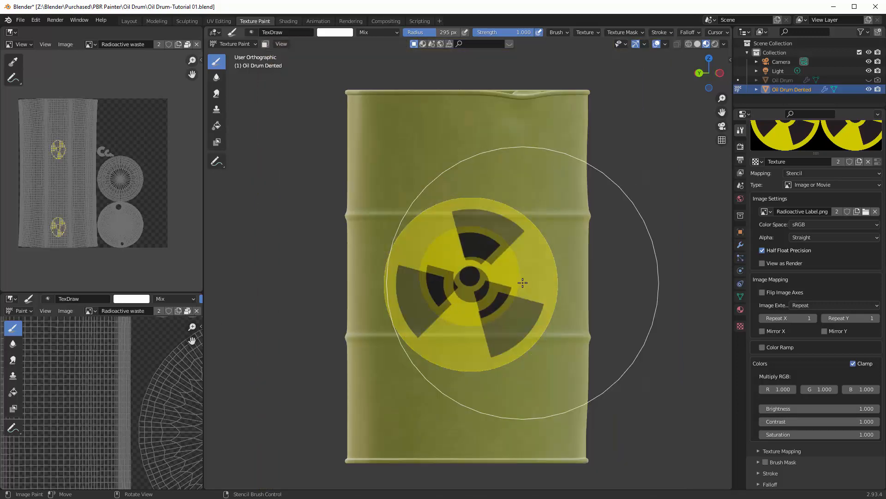
Step: In top view, centre the stencil on the drum's lid and stamp the radioactive label there
key(KP_7)
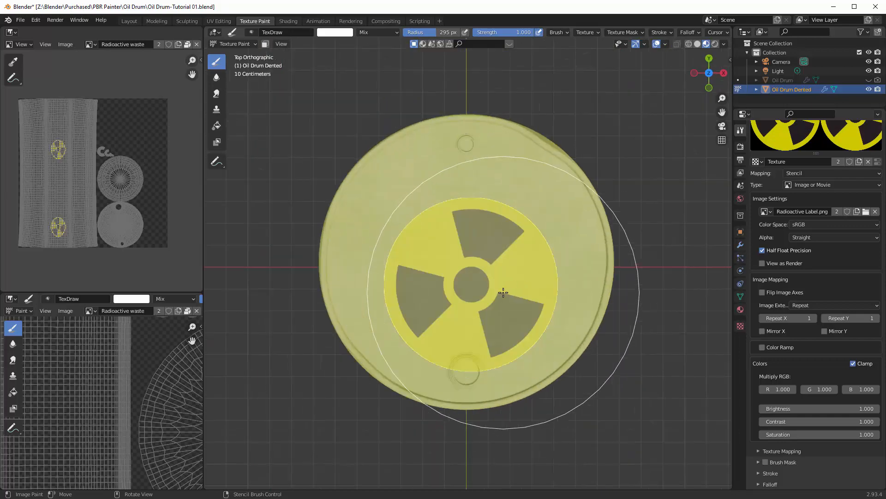
scroll(503, 292, up, 2)
shift+middle_drag(504, 291, 519, 310)
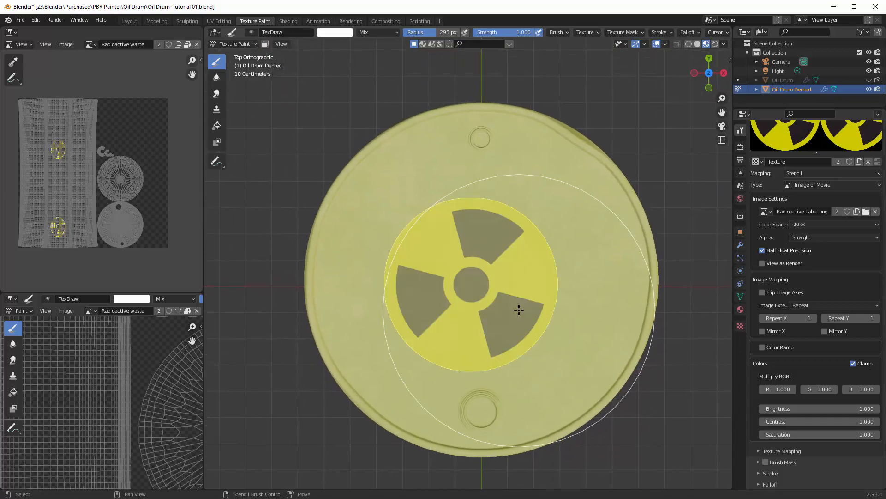
right_drag(519, 282, 488, 277)
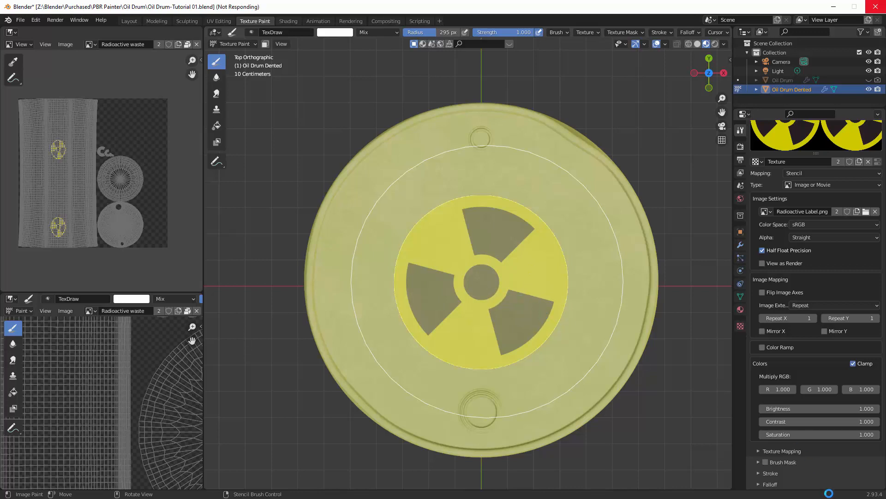
middle_drag(492, 350, 508, 296)
middle_drag(664, 199, 588, 174)
middle_drag(544, 207, 564, 221)
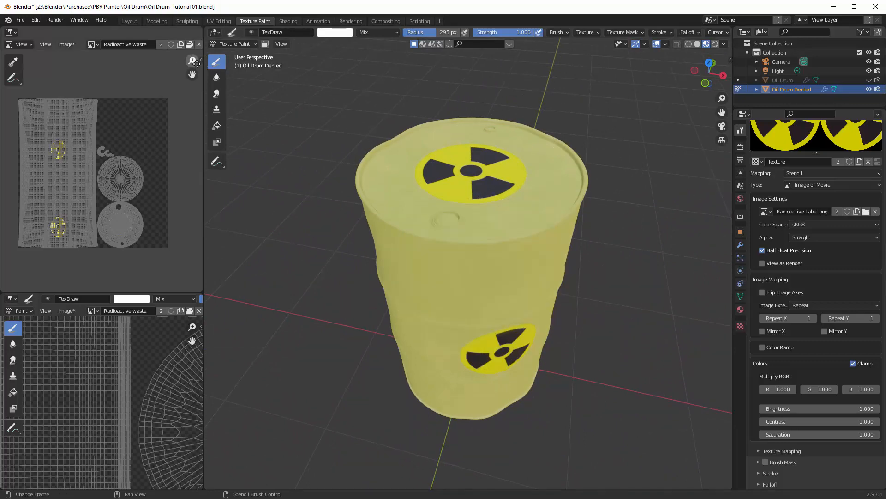
Step: Switch to the Fill tool, return to the PBR layer list, select the Radioactive waste layer and inspect the labelled drum
click(217, 124)
scroll(798, 257, up, 5)
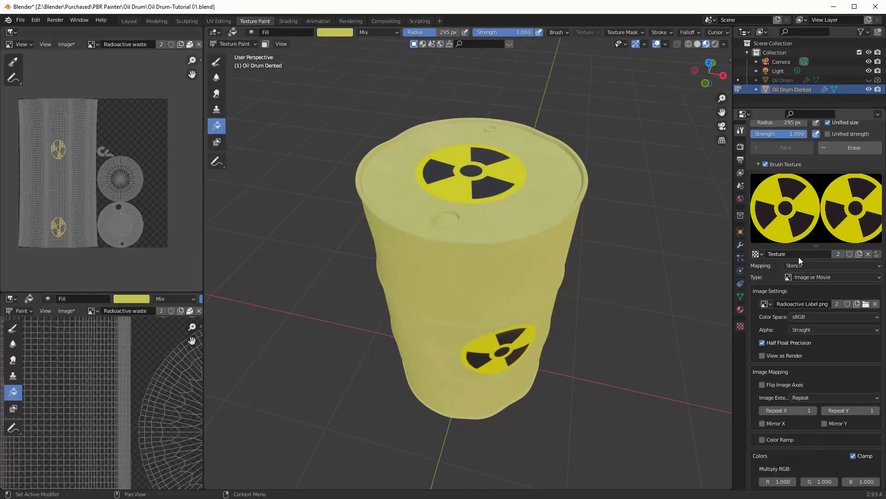
scroll(788, 189, up, 5)
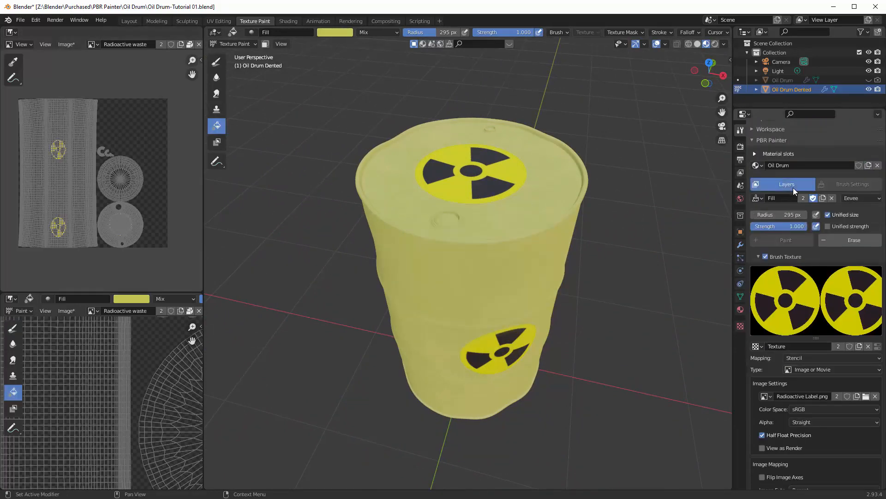
click(779, 221)
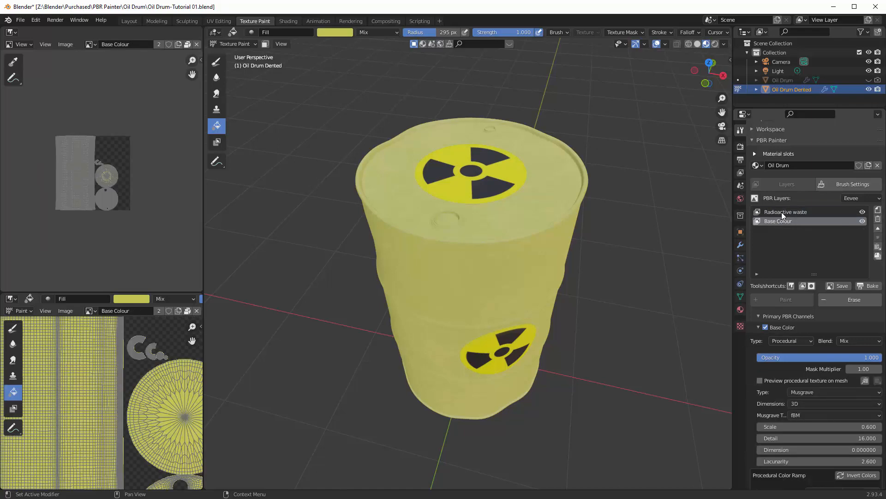
click(782, 212)
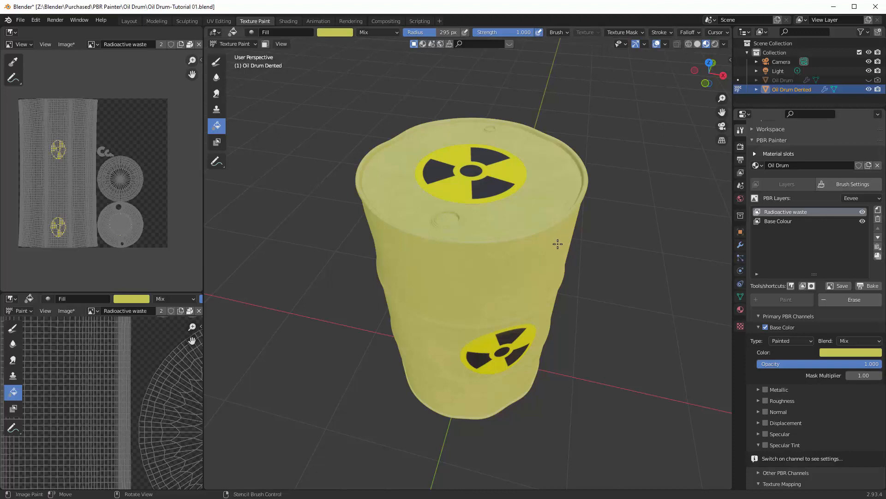
middle_drag(557, 243, 566, 177)
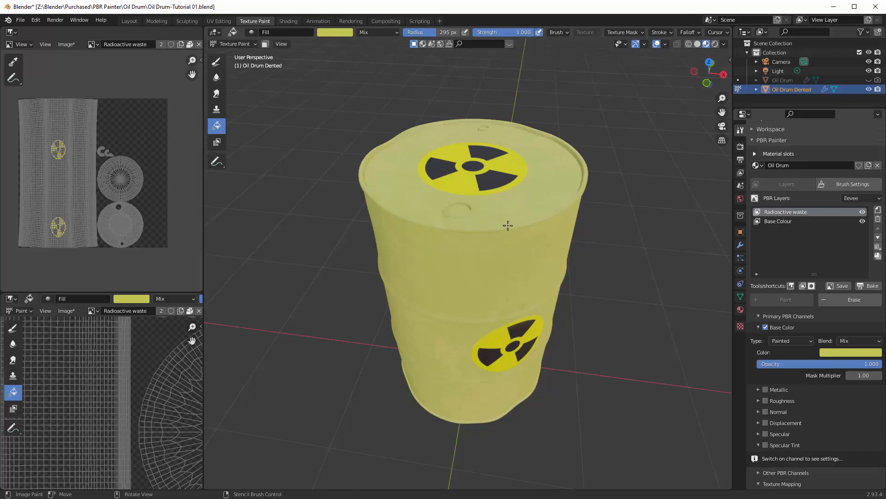
mouse_move(508, 225)
middle_down()
mouse_move(513, 212)
mouse_move(502, 238)
middle_up()
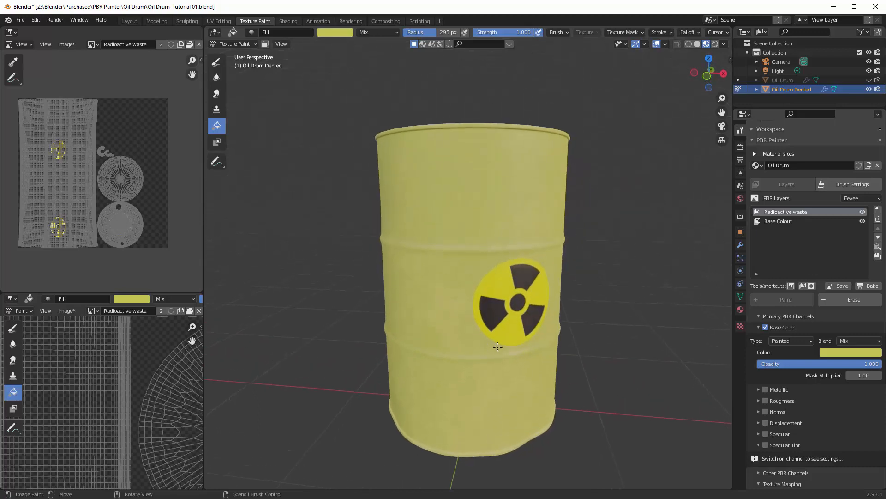
mouse_move(537, 338)
middle_down()
mouse_move(530, 355)
mouse_move(539, 338)
middle_up()
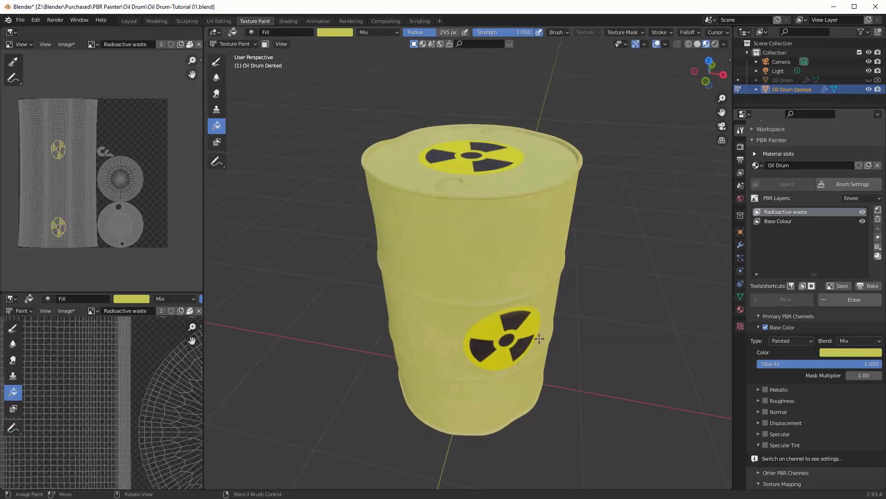
Step: Add a 1k multichannel layer named Grunge above Radioactive waste, without importing any textures
click(878, 211)
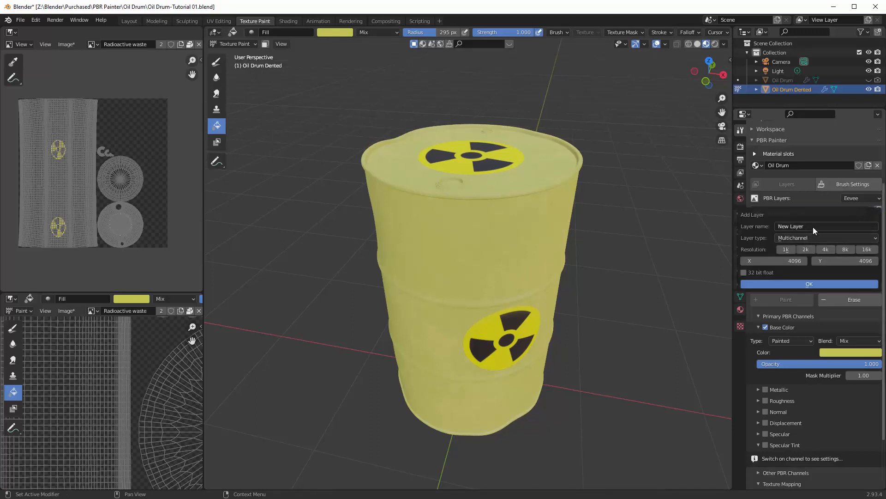
click(790, 248)
click(806, 226)
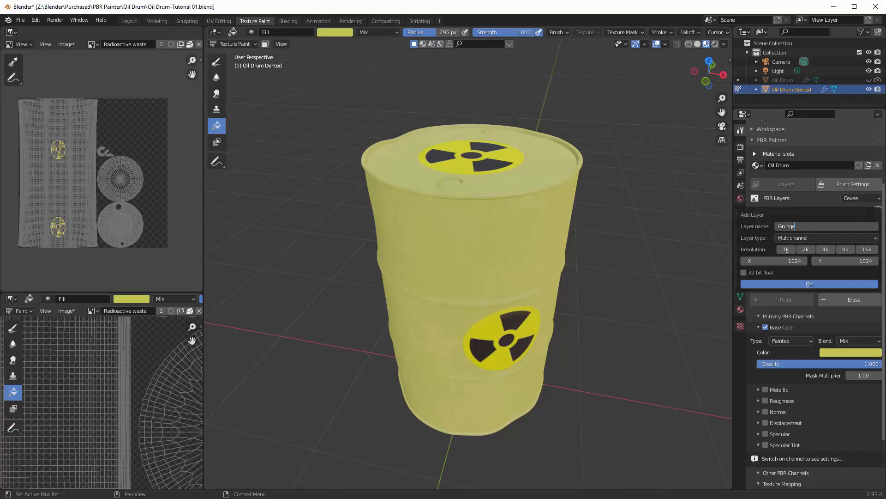
text(Grunge)
key(Return)
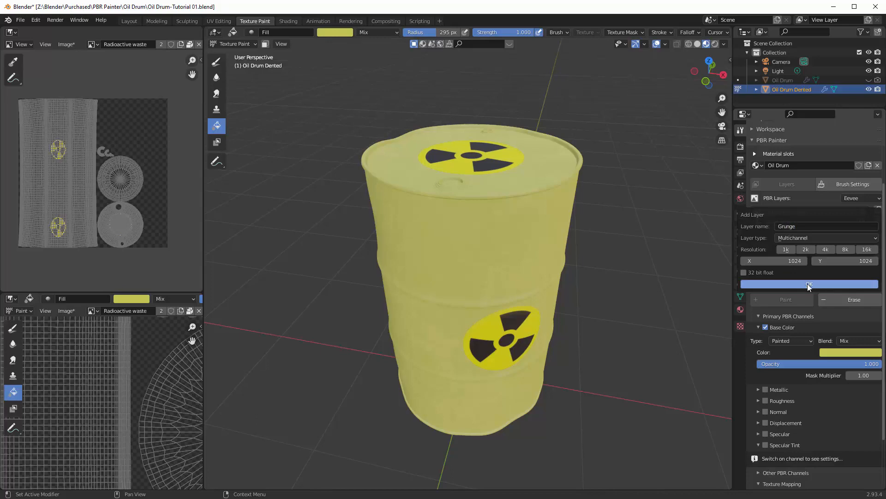
click(809, 284)
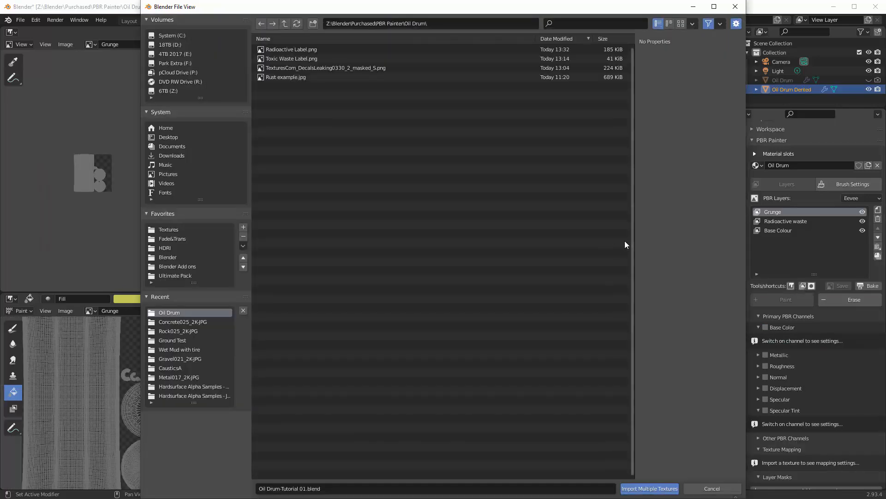
click(719, 488)
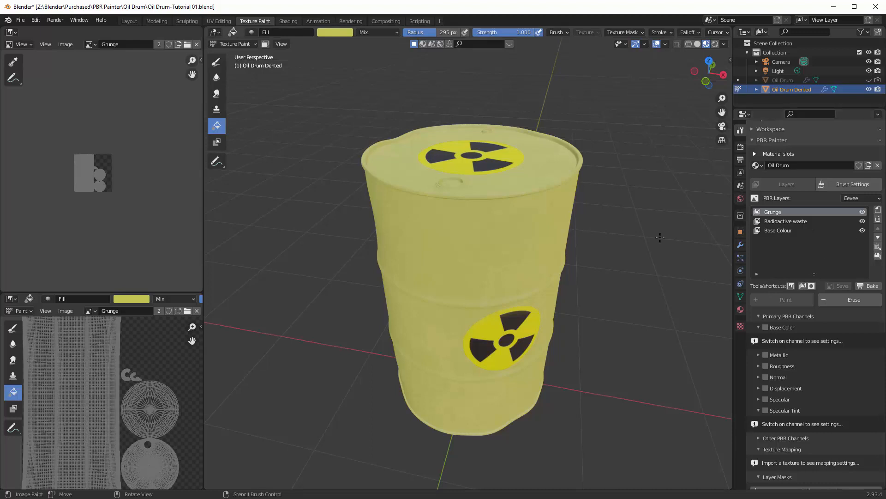
Step: Enable the Grunge layer's Base Color channel, set its type to Procedural, and fill the whole drum
click(766, 327)
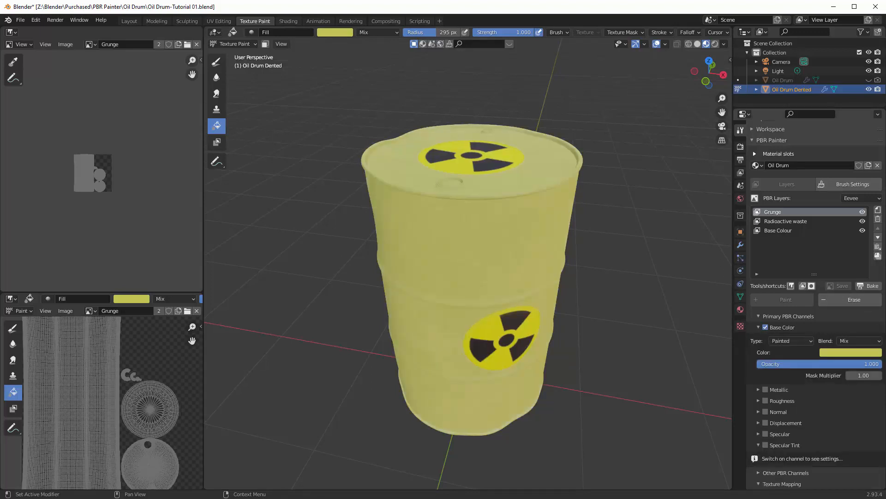
click(788, 341)
click(793, 382)
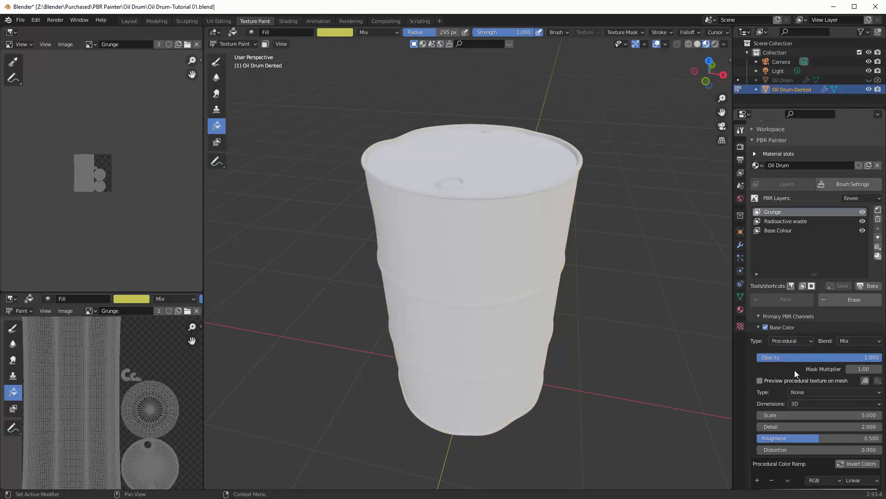
scroll(805, 349, down, 6)
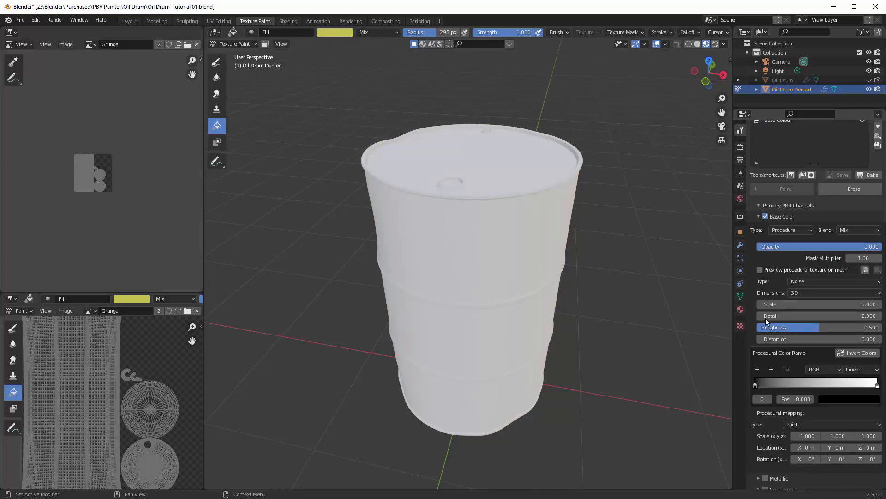
click(457, 203)
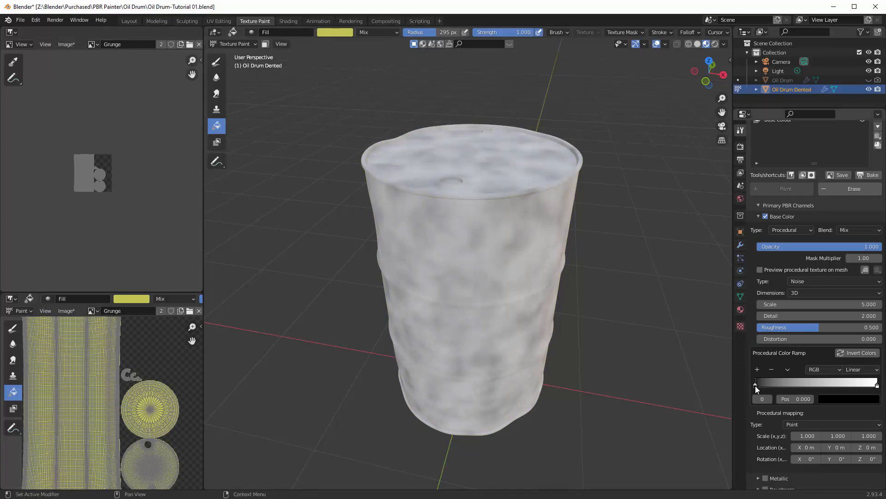
Step: Set the Base Color ramp stops to 0.332 and 0.924, and the noise to scale 21.9, detail 15.6 and roughness 0.815
drag(765, 384, 798, 383)
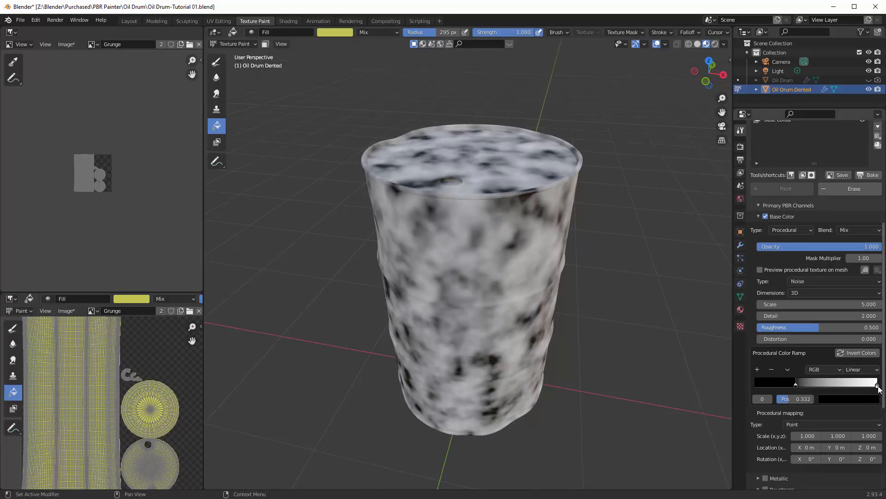
drag(878, 384, 866, 383)
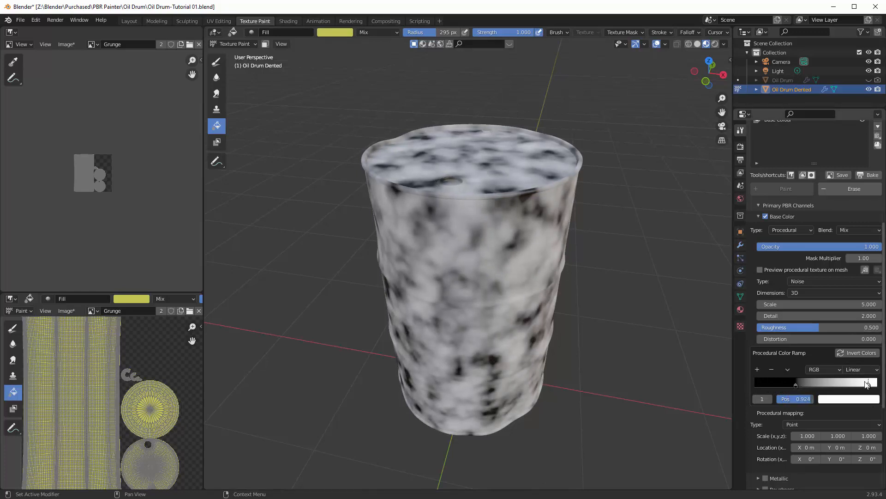
drag(817, 304, 885, 304)
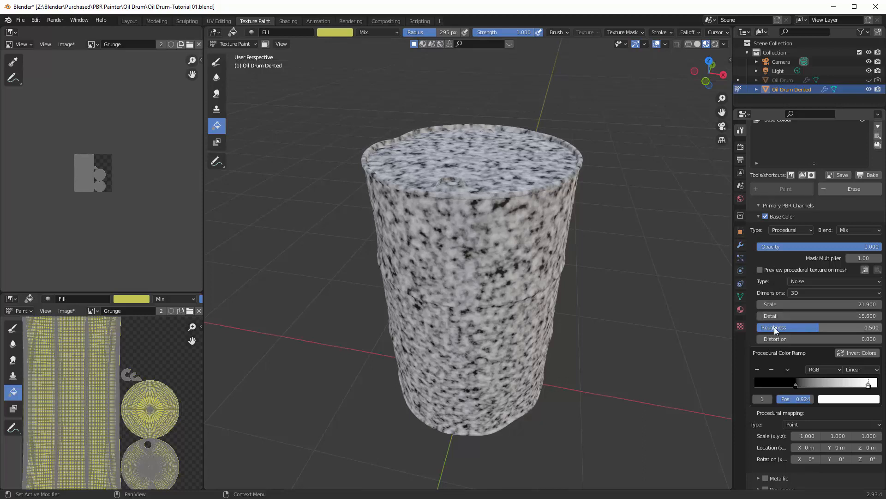
drag(780, 327, 818, 327)
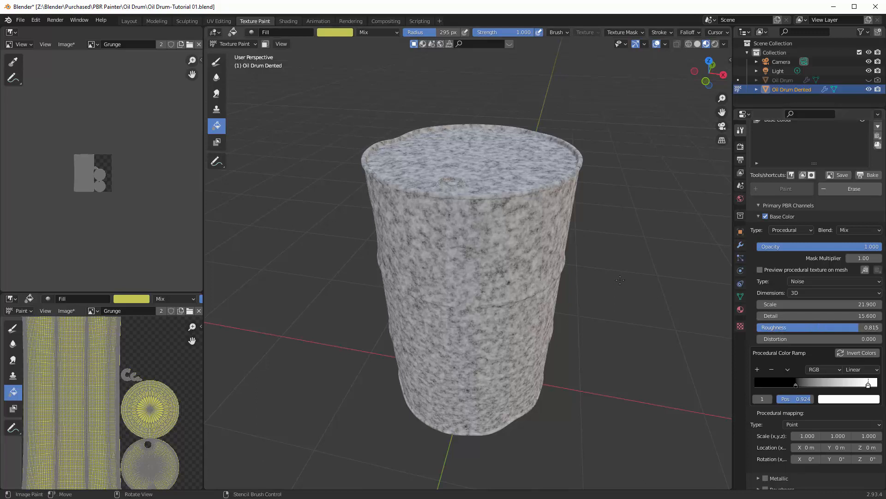
Step: Darken the white stop of the Base Color ramp to a near-black grey
click(866, 399)
click(873, 290)
drag(873, 290, 873, 322)
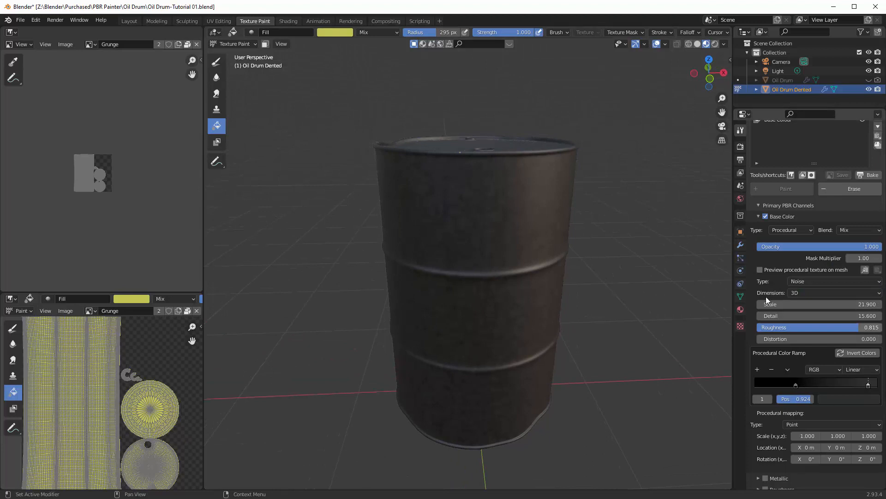
Step: Enable the Grunge layer's Roughness channel, set its type to Procedural, and preview the procedural texture on the drum
click(758, 216)
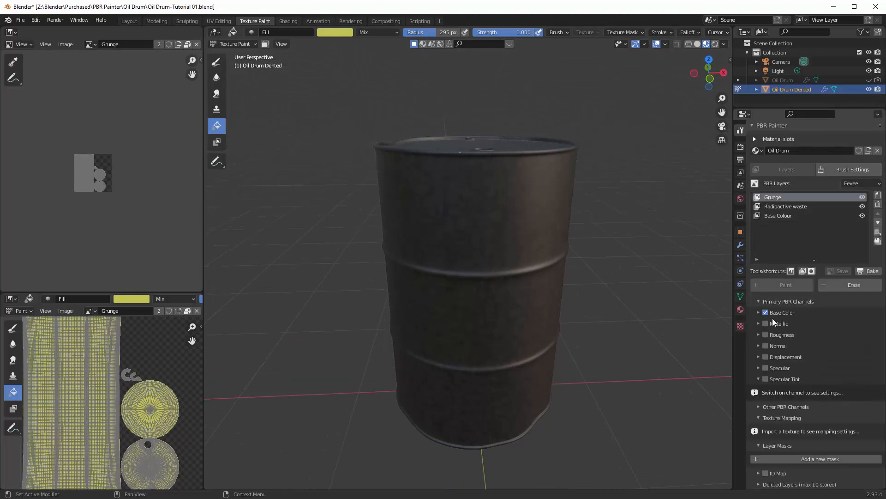
click(766, 334)
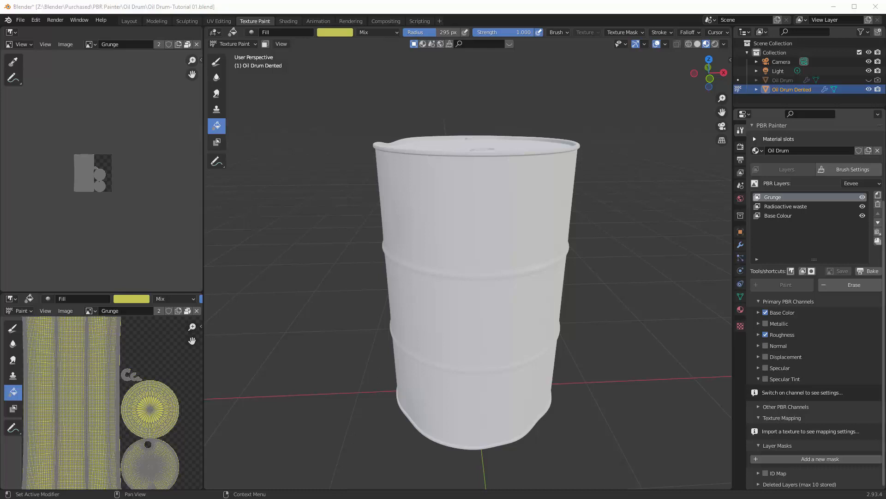
click(775, 335)
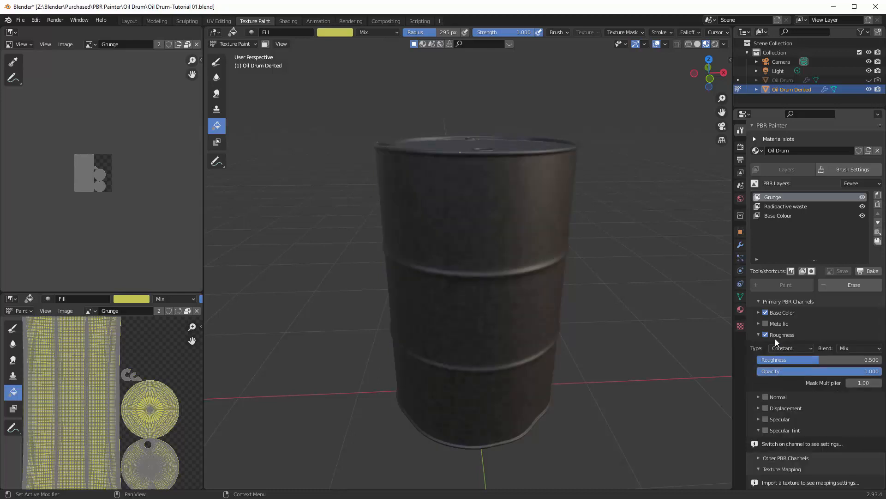
click(793, 350)
click(793, 378)
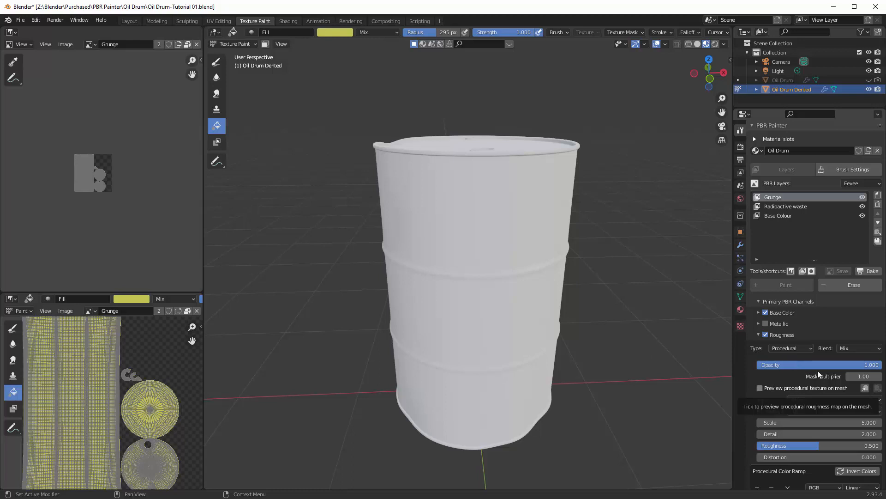
click(820, 388)
scroll(826, 392, down, 3)
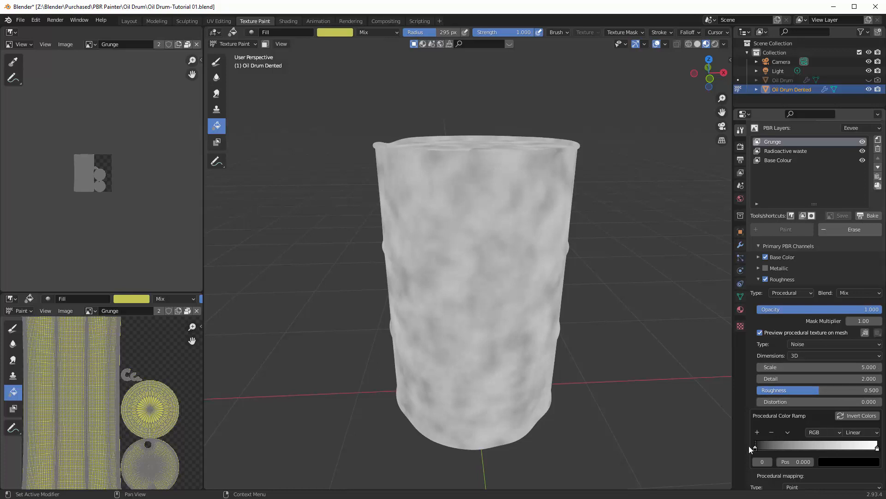
Step: Check the Base Color noise settings, then set the Roughness channel's noise to scale 21.7, detail 15.6 and roughness 0.822
click(758, 257)
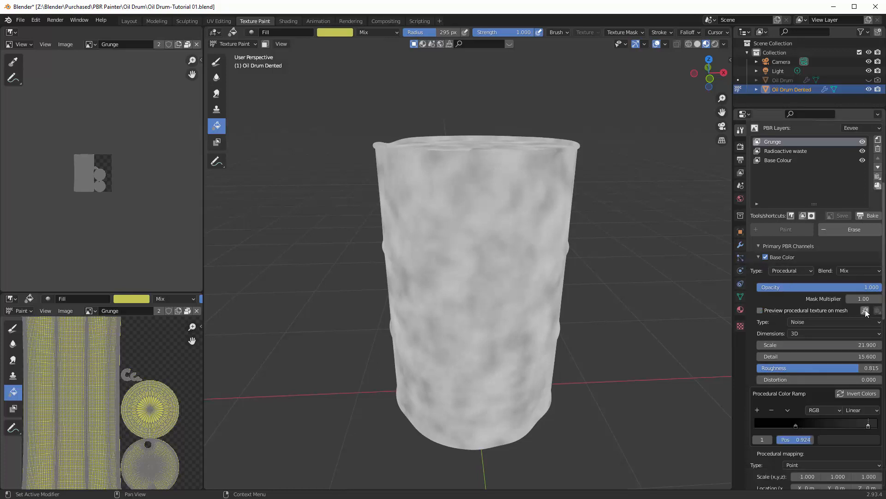
click(758, 256)
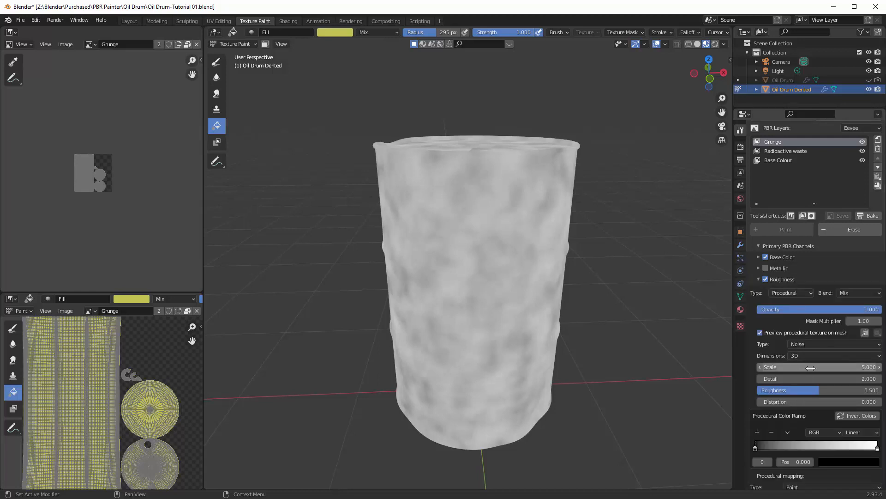
drag(833, 368, 879, 368)
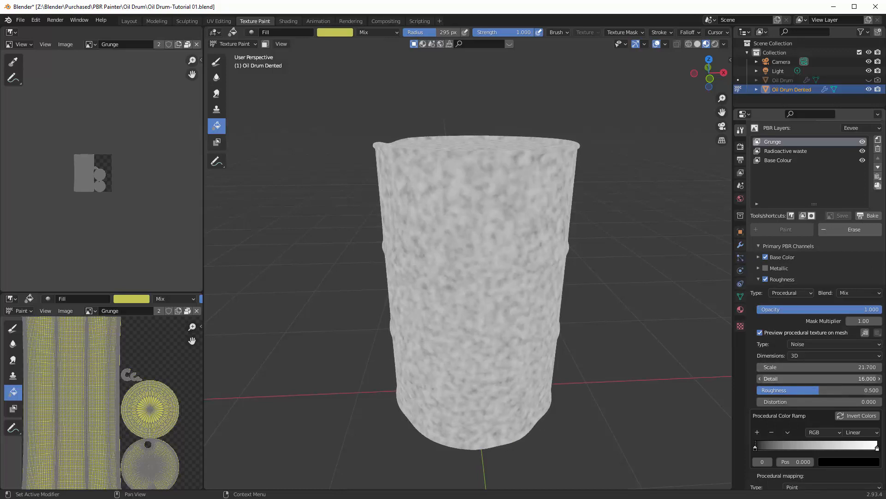
mouse_move(868, 379)
mouse_down()
mouse_move(839, 390)
mouse_move(866, 390)
mouse_up()
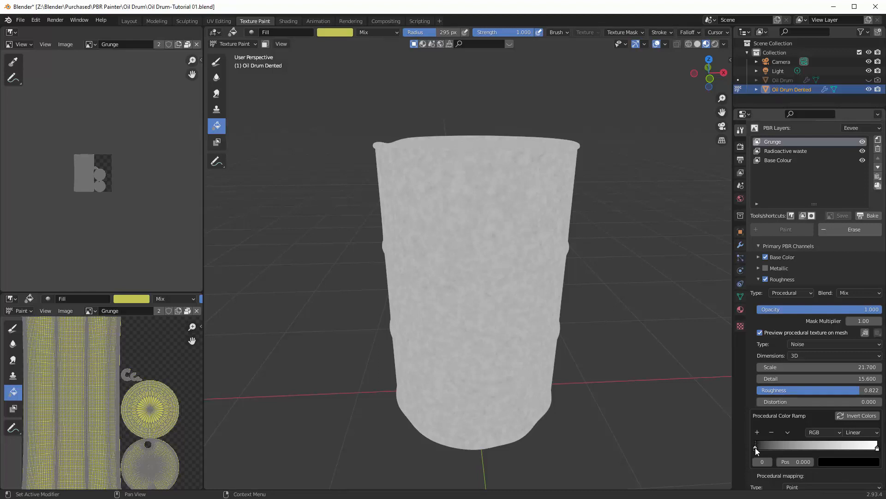
Step: Move the black stop of the Roughness ramp to 0.137, lighten it to light grey, and inspect the preview on the drum
drag(757, 447, 766, 448)
mouse_move(540, 299)
middle_down()
mouse_move(494, 323)
mouse_move(489, 265)
mouse_move(481, 278)
mouse_move(489, 275)
middle_up()
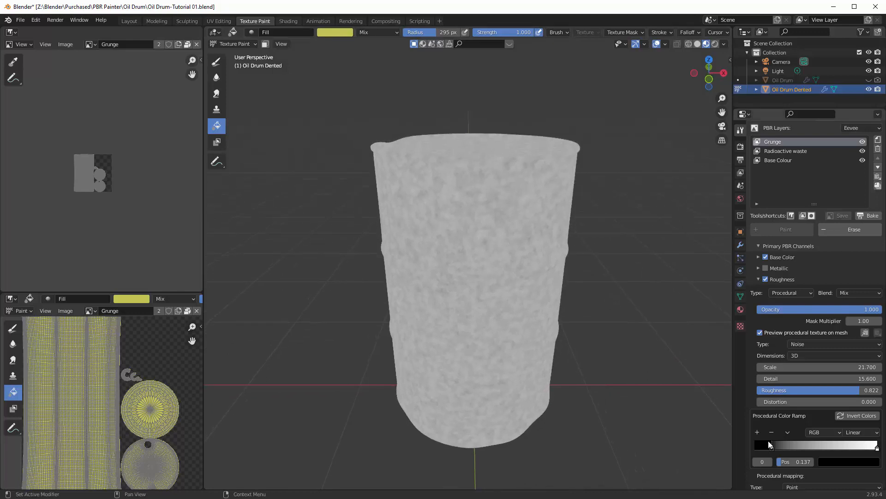
click(859, 462)
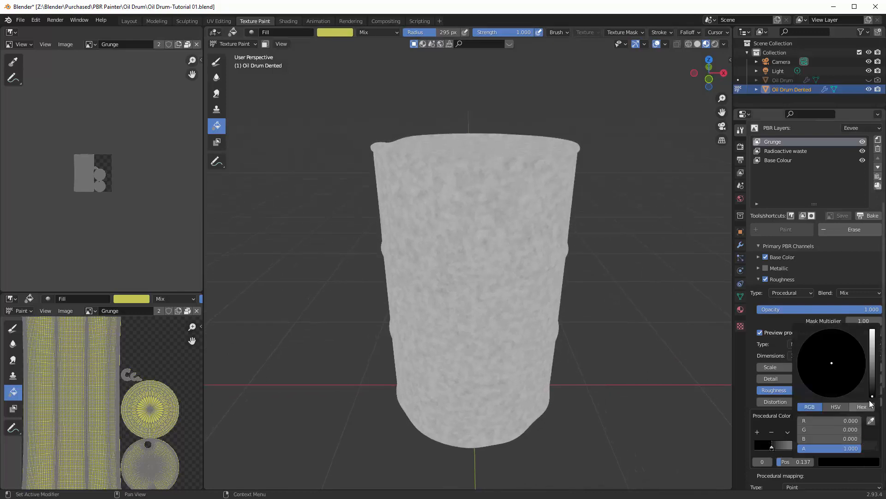
drag(872, 396, 872, 347)
middle_drag(516, 333, 536, 307)
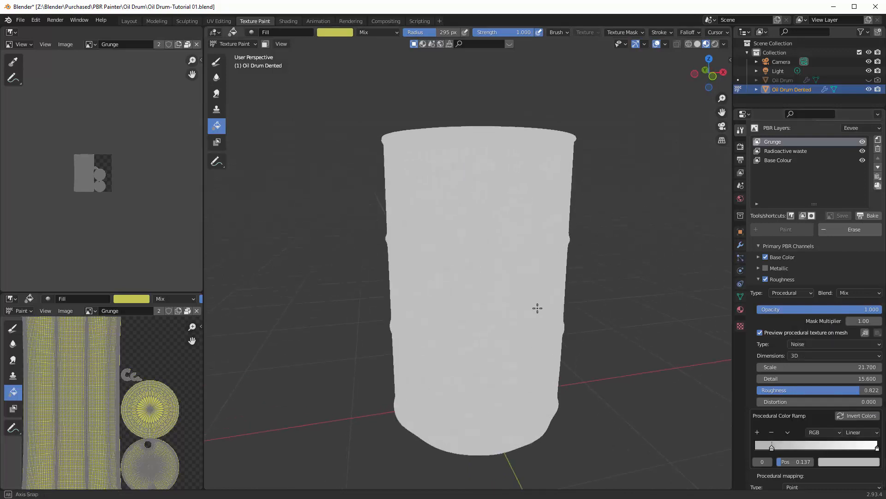
scroll(538, 306, up, 4)
scroll(540, 309, down, 4)
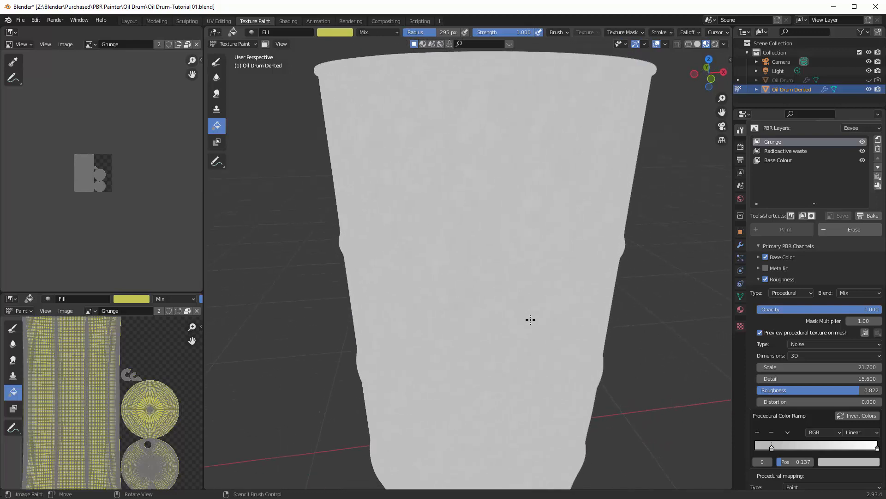
middle_drag(530, 316, 525, 323)
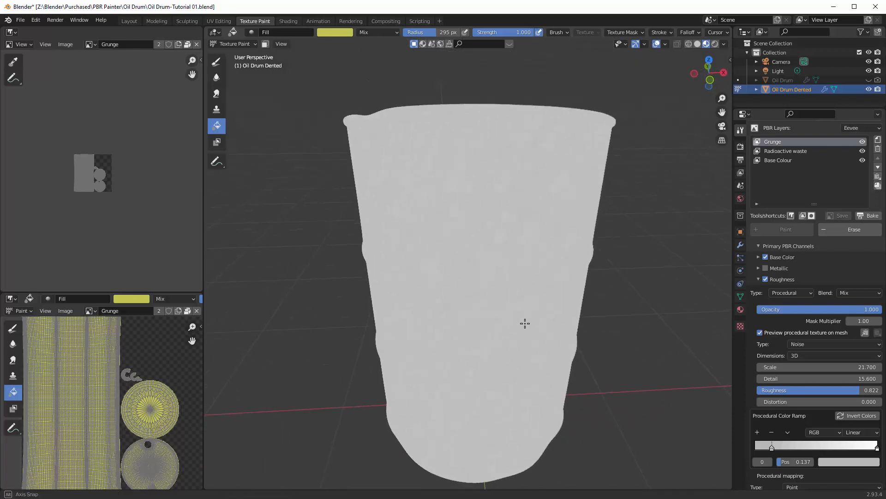
Step: Turn off the Roughness channel's procedural preview and fine-tune the brightness of its light grey ramp stop
click(759, 332)
middle_drag(634, 294, 642, 283)
scroll(643, 282, up, 2)
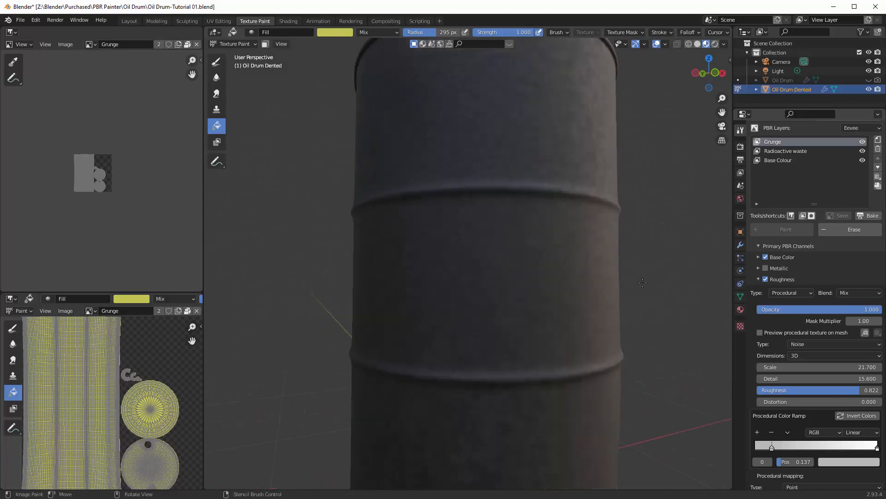
click(854, 462)
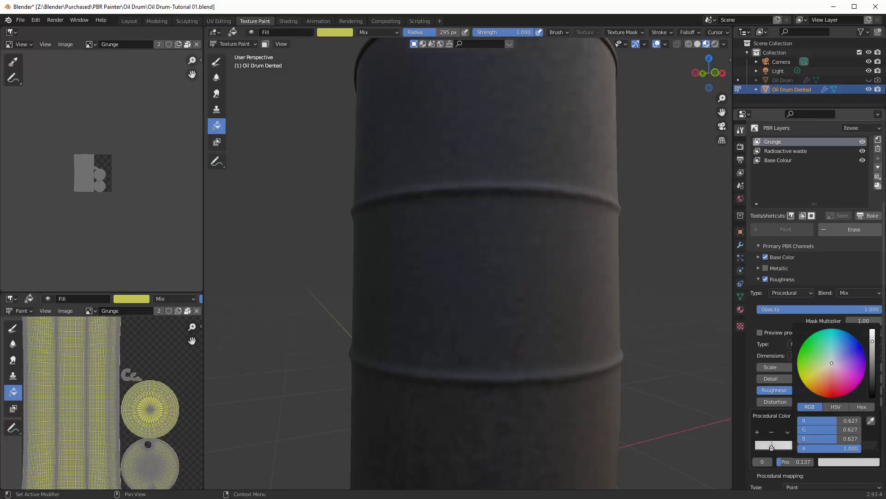
drag(872, 341, 873, 343)
click(759, 278)
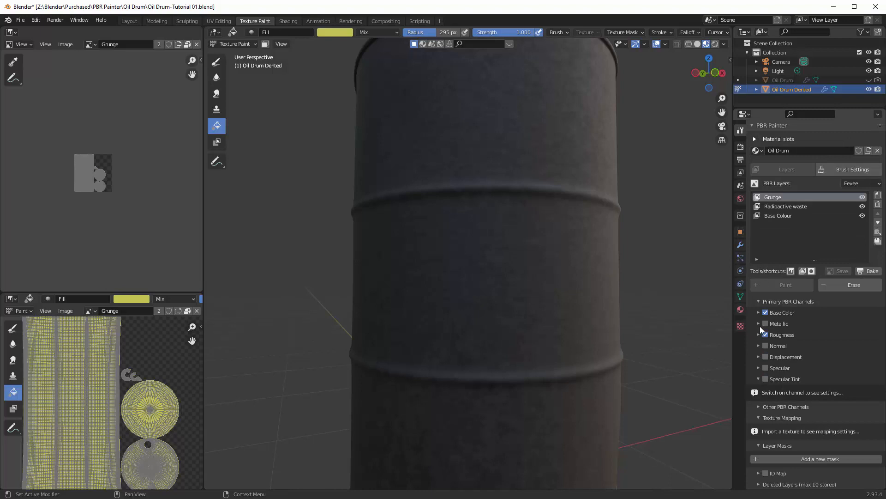
Step: Darken the lighter stop of the Grunge layer's Base Color ramp to 0.007 RGB and inspect the drum
click(758, 313)
scroll(813, 438, down, 3)
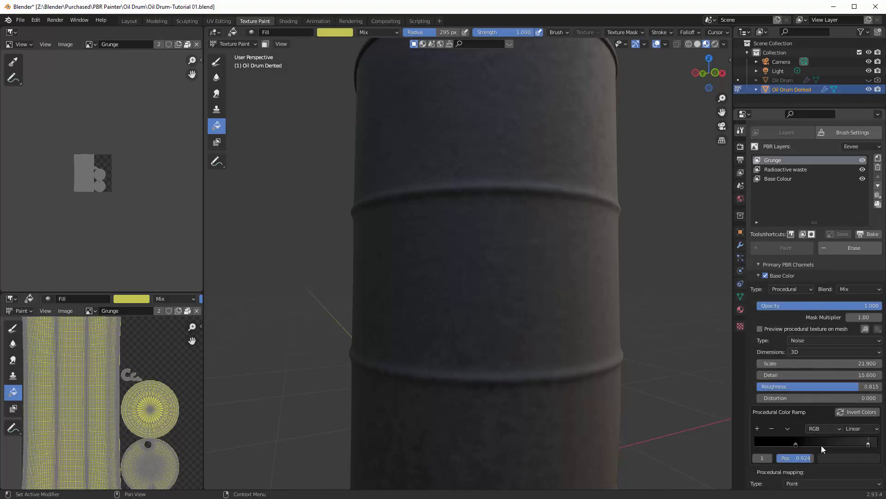
middle_drag(590, 267, 651, 288)
click(795, 425)
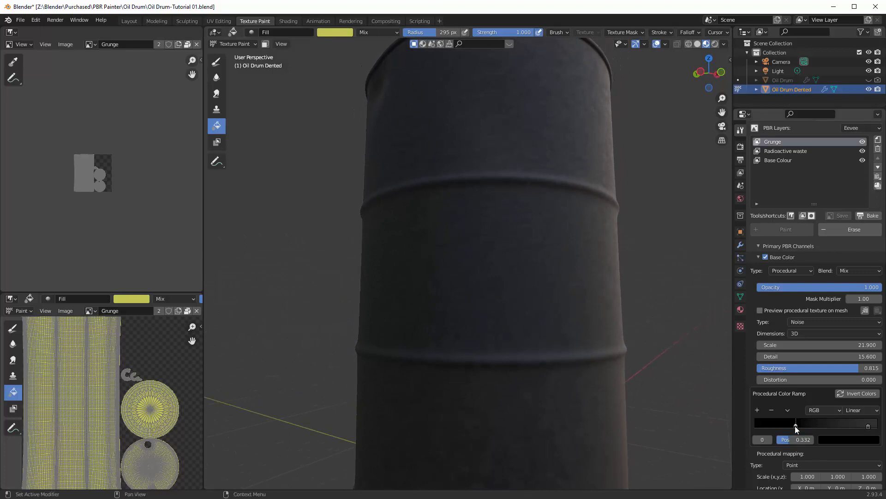
click(835, 439)
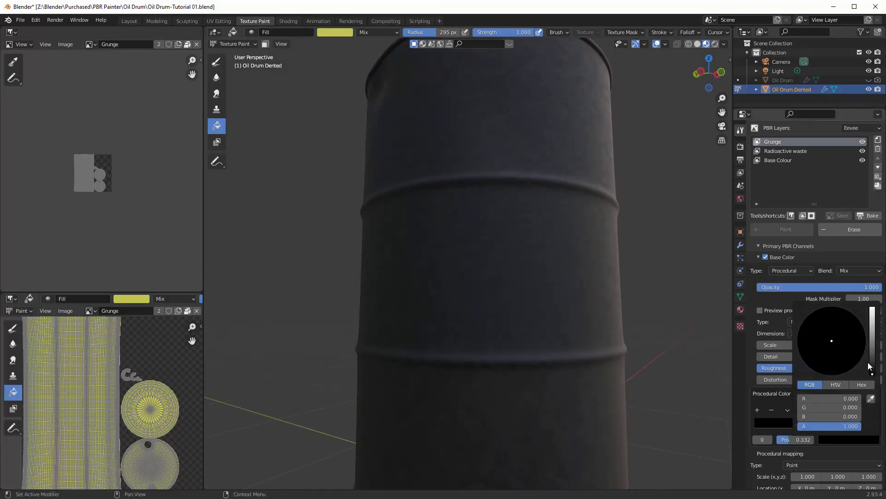
click(868, 425)
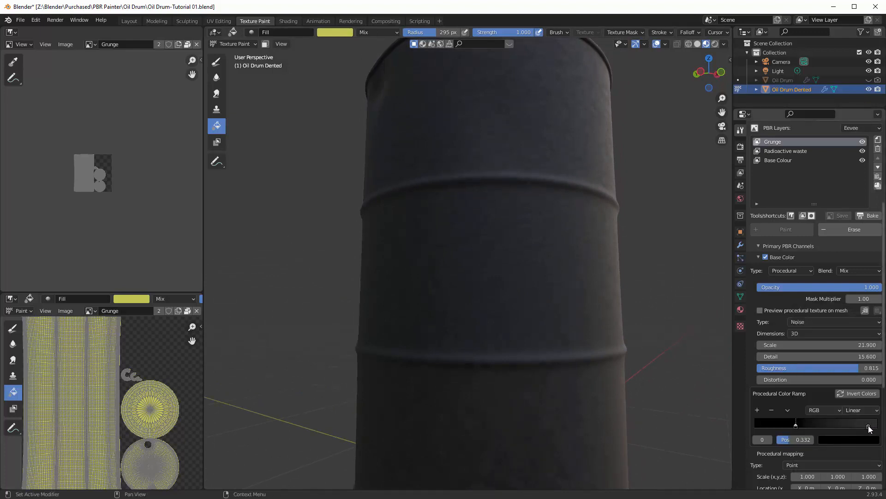
click(859, 441)
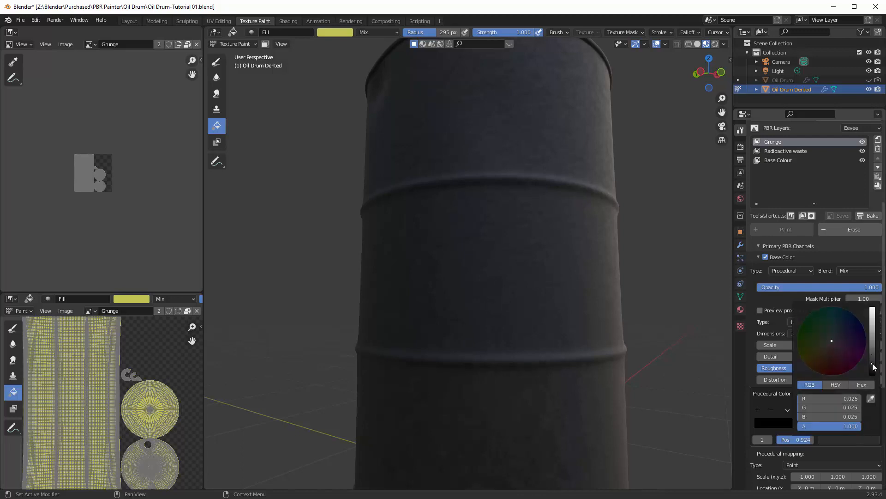
drag(872, 366, 872, 369)
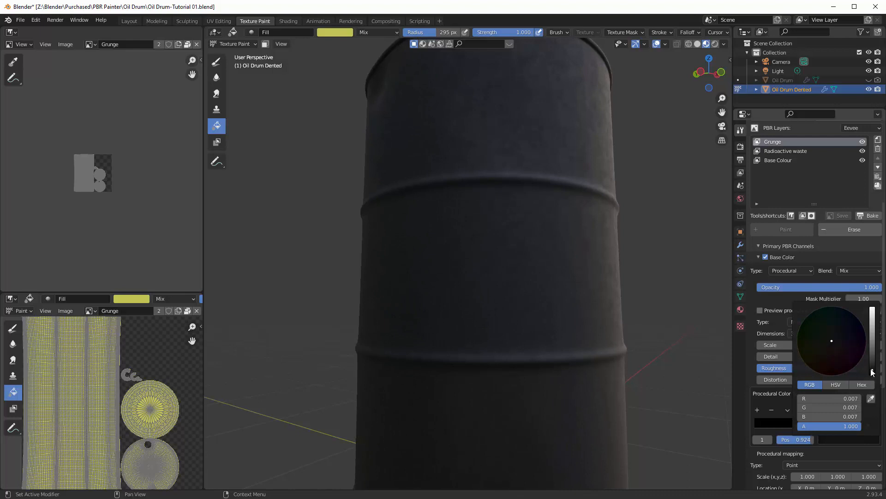
middle_drag(605, 247, 561, 234)
scroll(593, 272, down, 1)
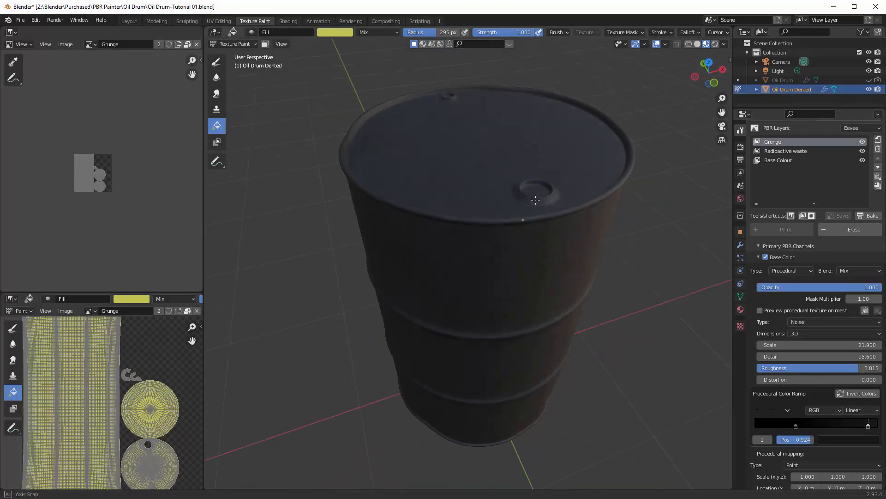
Step: Set the Draw brush to erase alpha and disable its radioactive label brush texture
scroll(534, 202, up, 2)
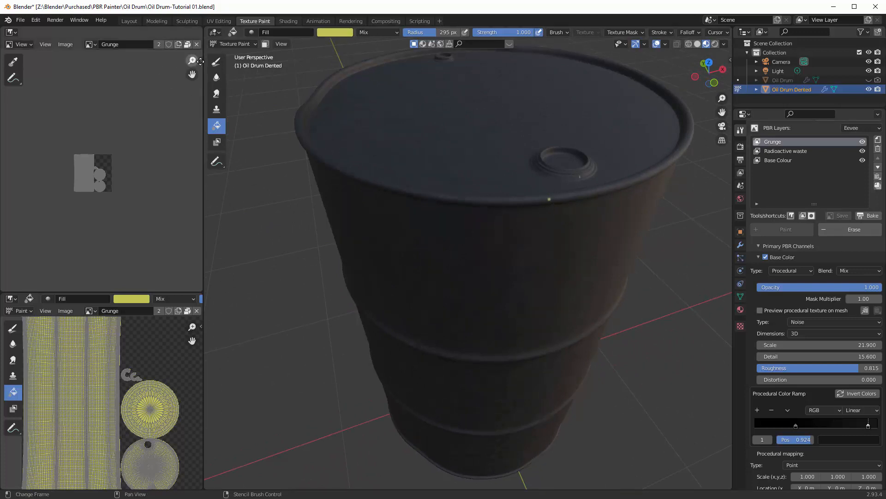
click(217, 60)
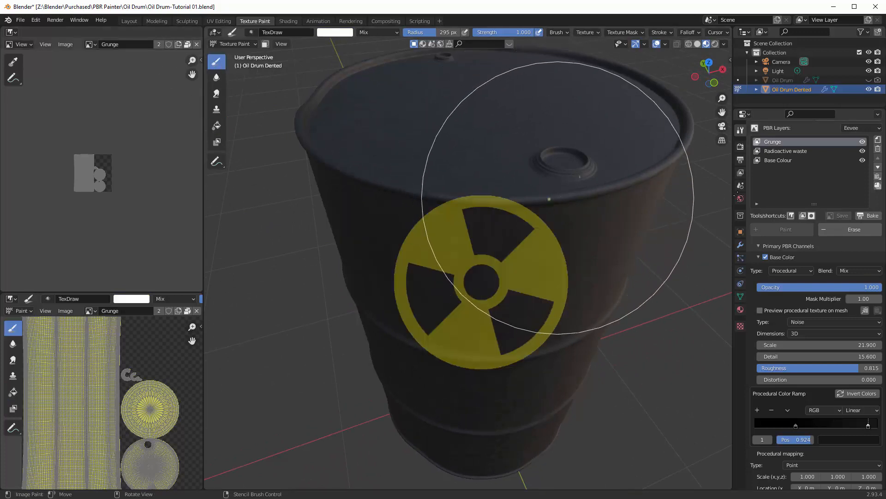
click(842, 228)
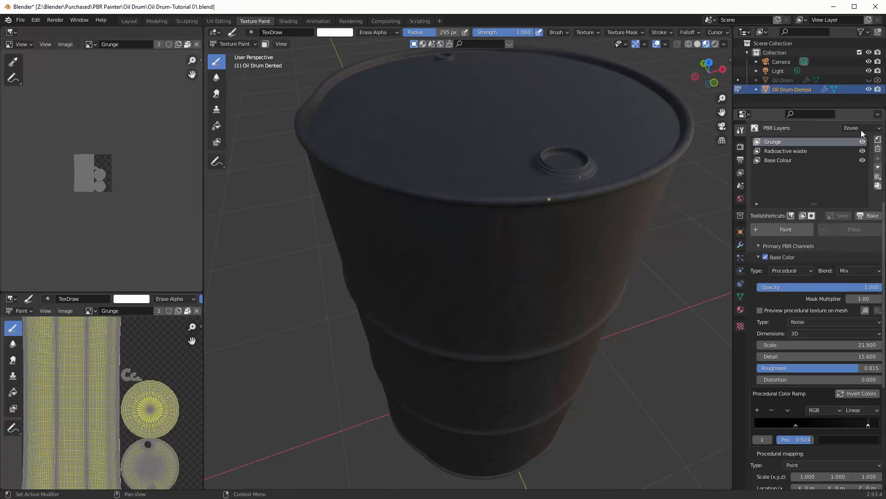
scroll(860, 129, up, 3)
click(857, 170)
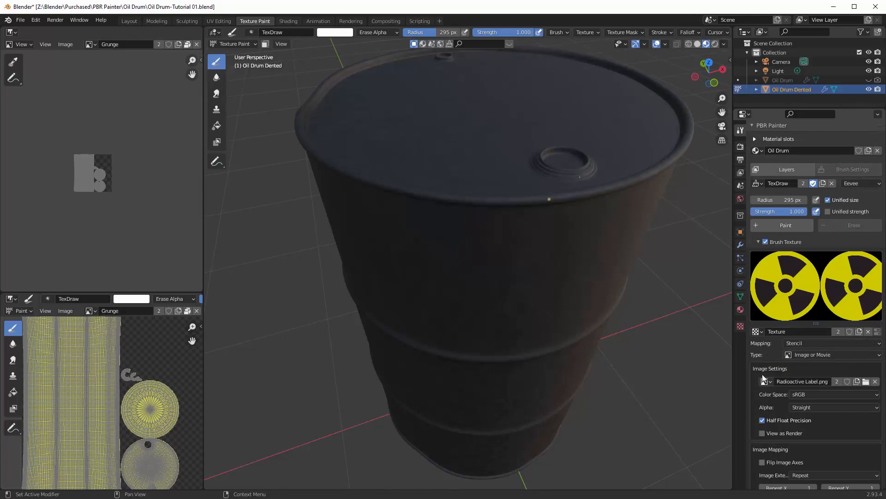
click(763, 240)
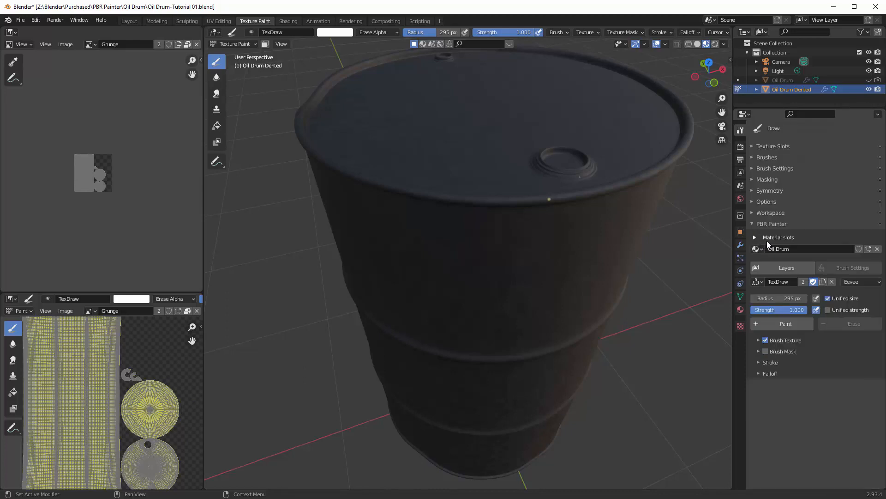
click(766, 339)
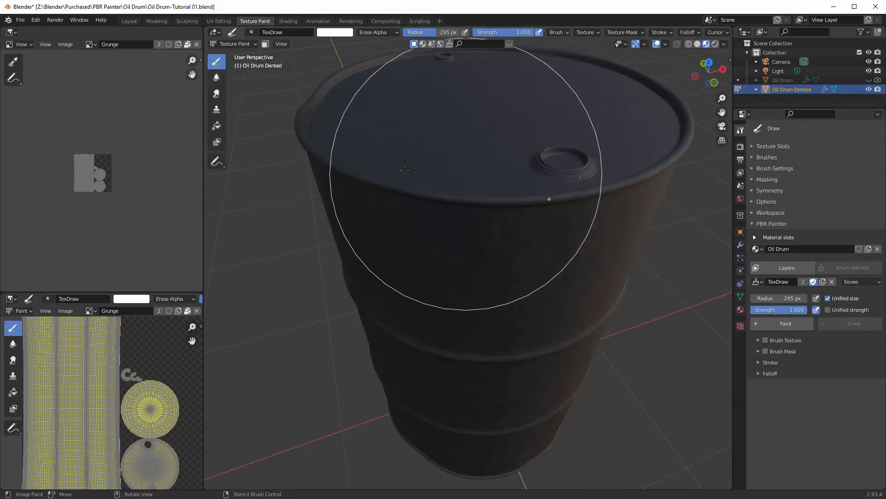
Step: Try erasing a spot of grunge at the drum's lid rim, undo it, and return to the Grunge layer settings with the Fill tool
click(549, 203)
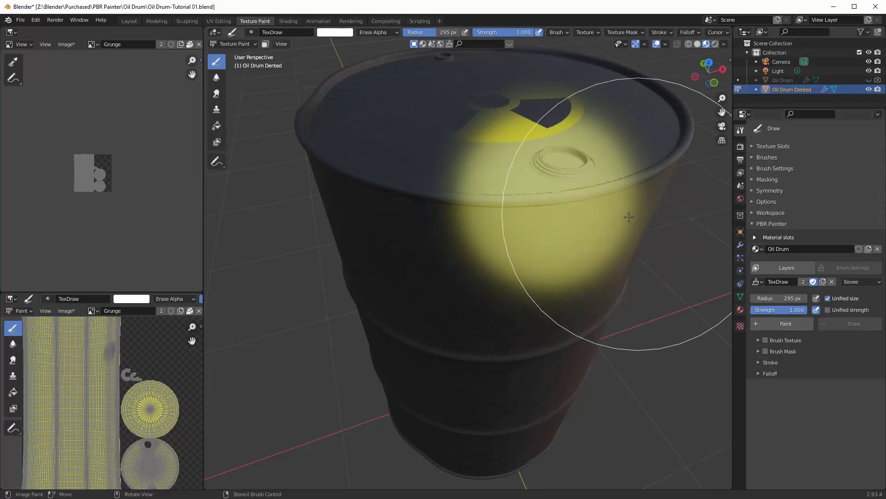
key(ctrl+z)
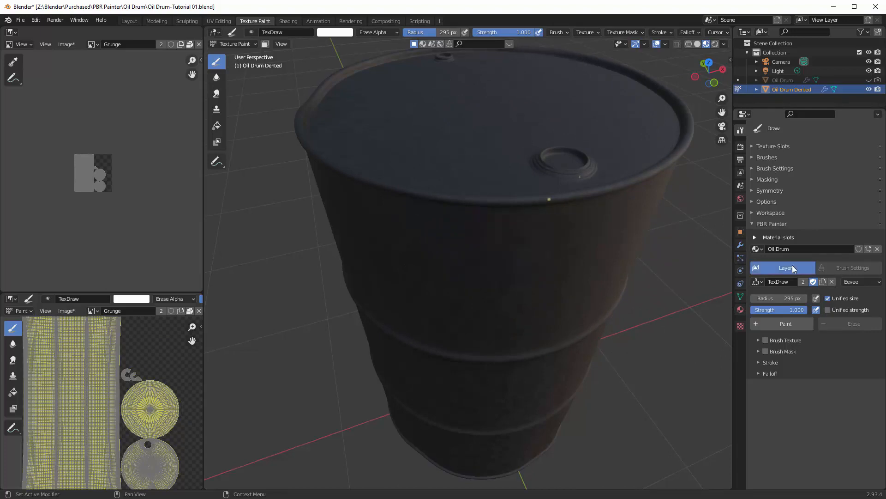
click(766, 268)
scroll(796, 416, down, 2)
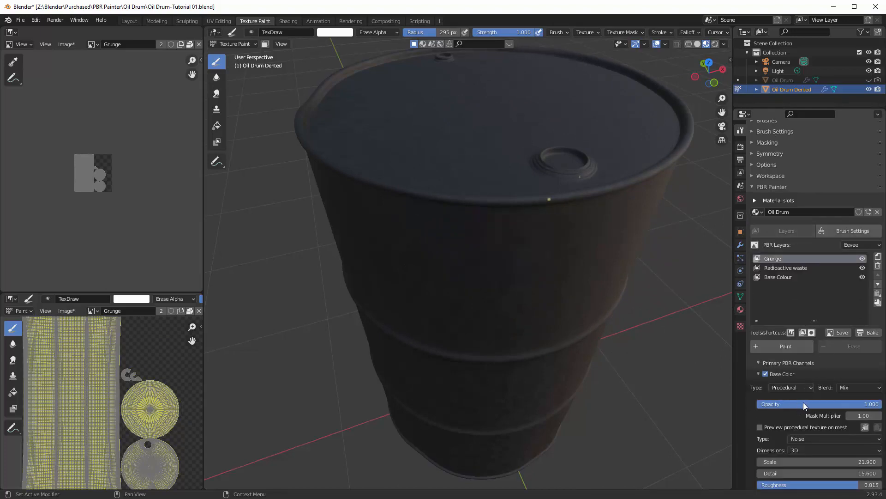
scroll(805, 406, down, 1)
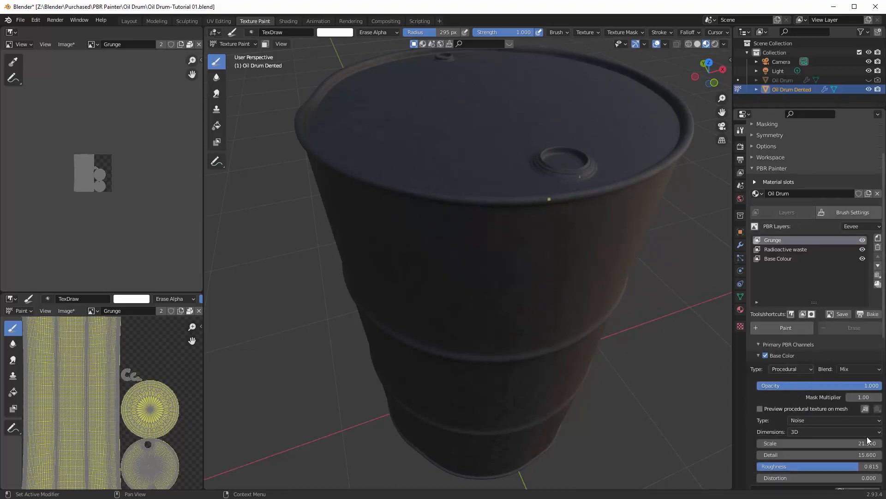
click(217, 125)
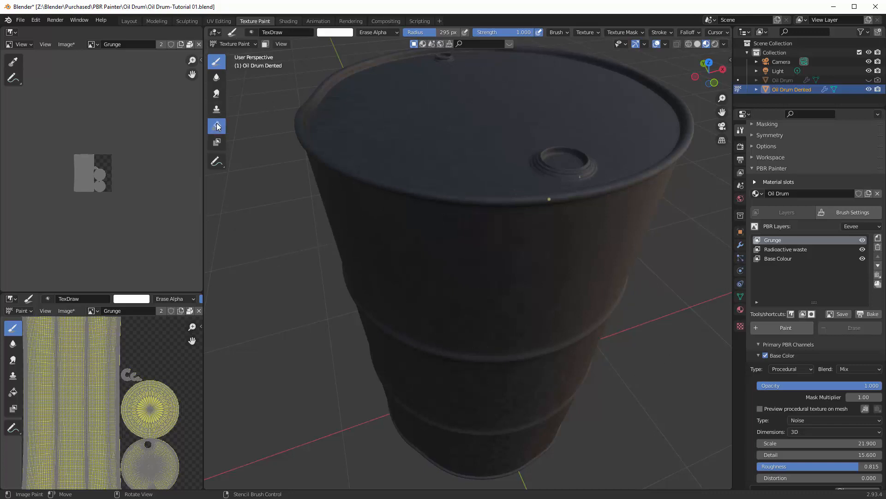
Step: Add a layer mask to the Grunge layer using the Preset mask type with the Grunge (Cycles) preset
middle_drag(530, 220, 660, 186)
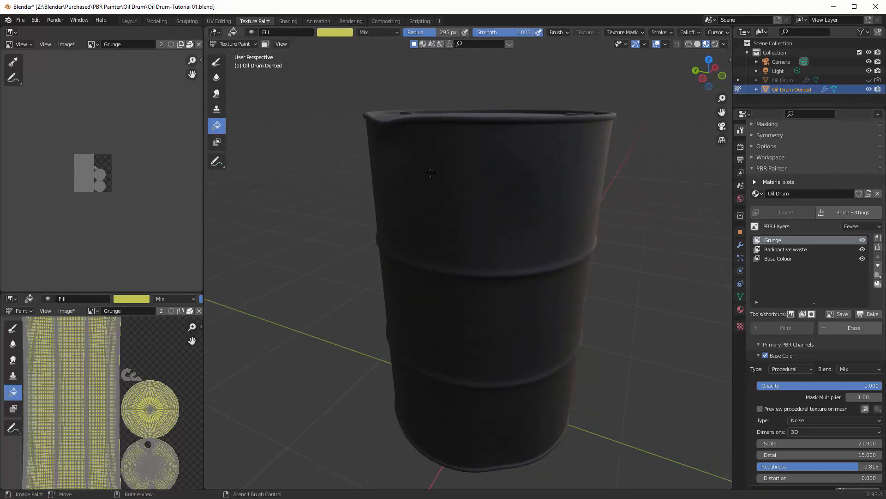
middle_drag(485, 218, 485, 239)
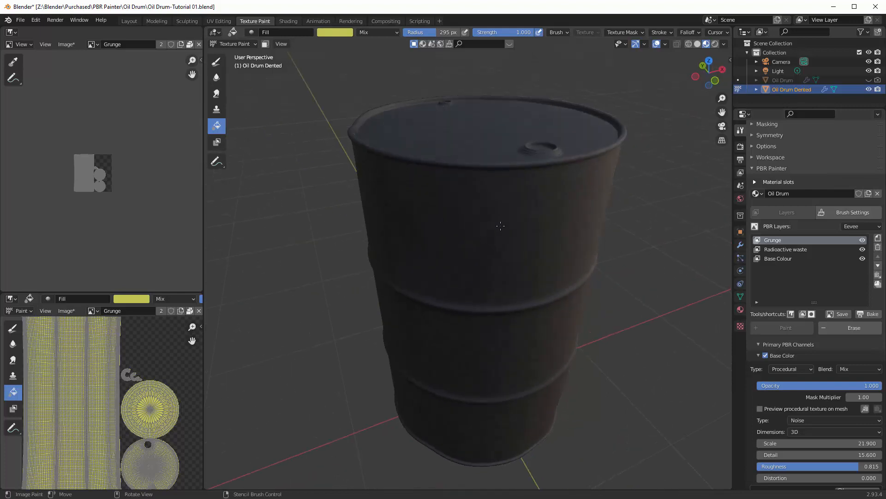
scroll(857, 350, down, 6)
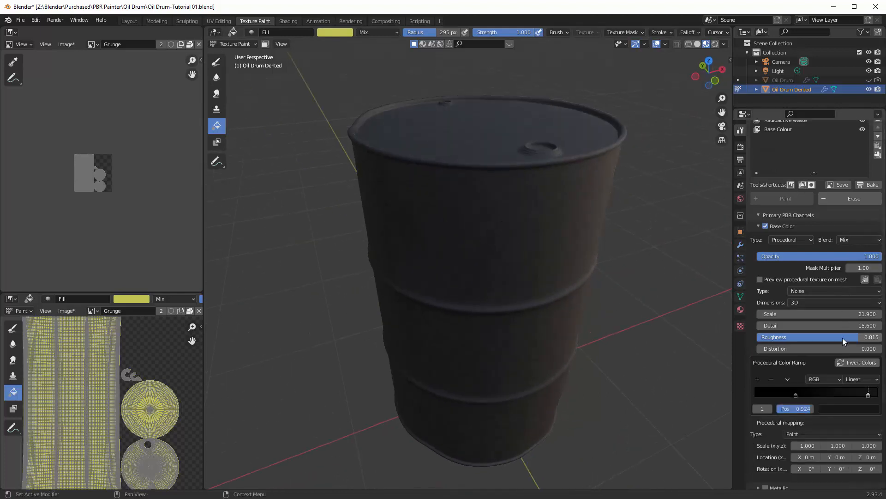
scroll(842, 338, down, 6)
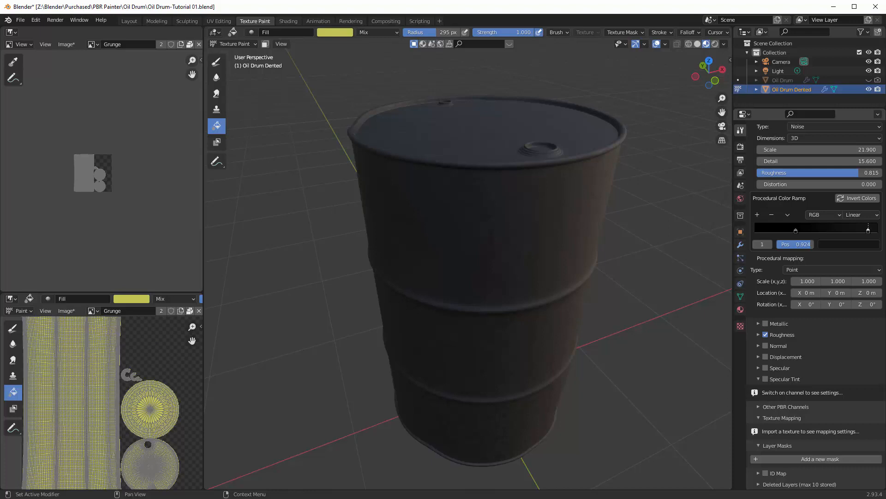
click(815, 459)
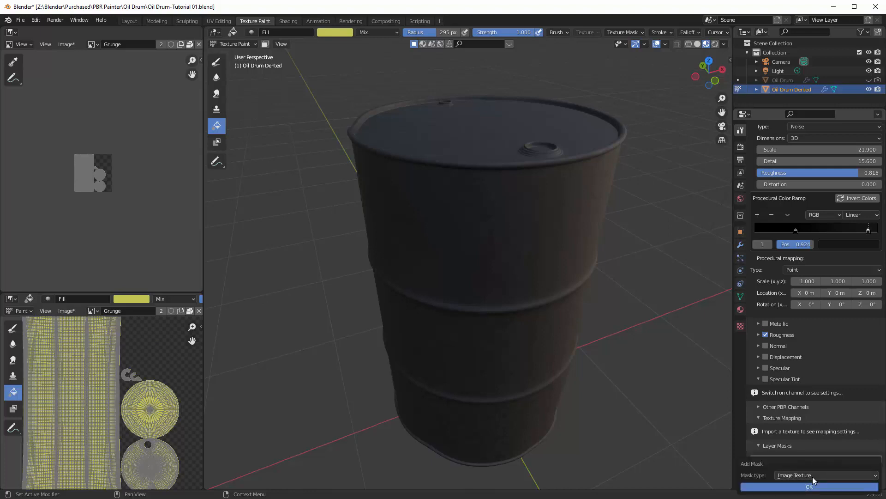
click(812, 476)
click(807, 415)
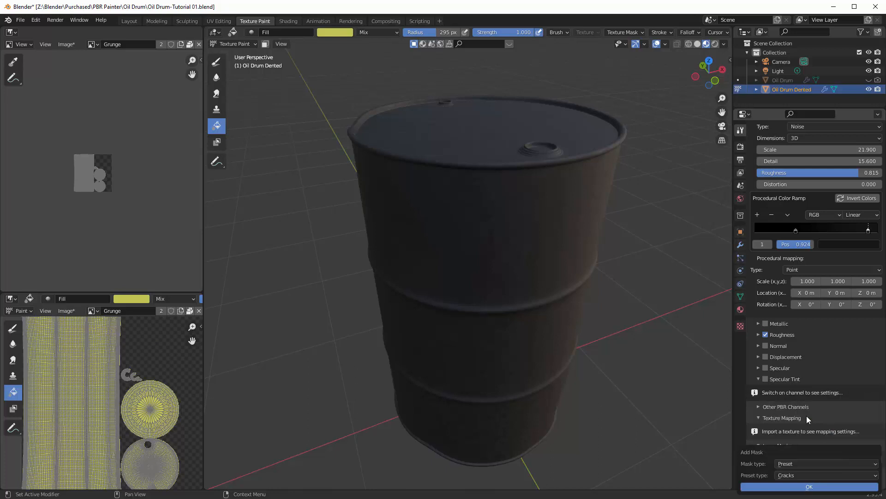
click(805, 473)
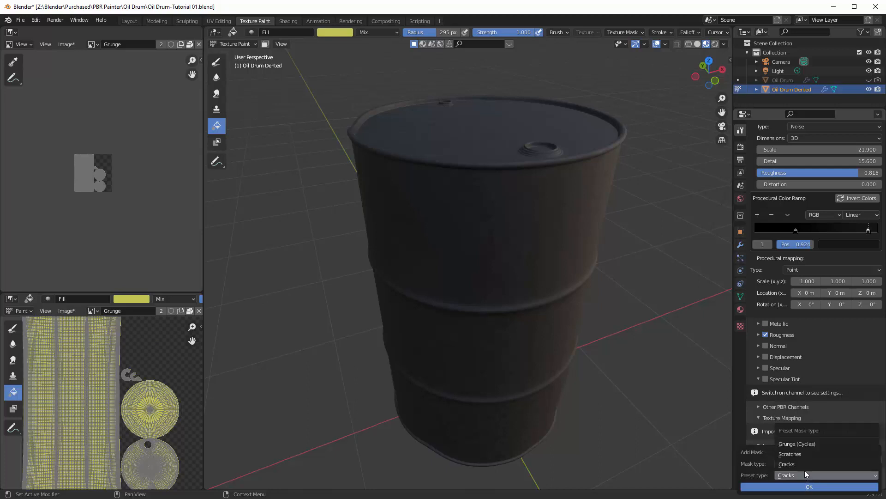
click(804, 445)
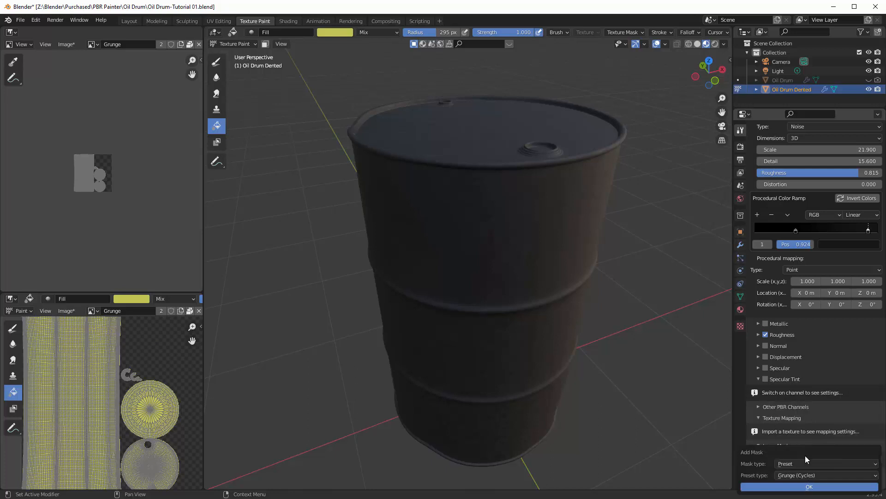
click(809, 486)
scroll(802, 472, down, 6)
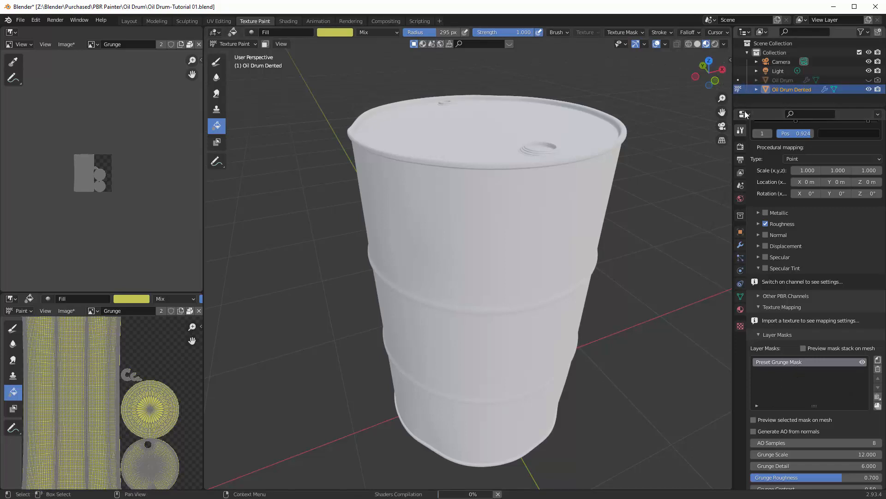
Step: Set the render engine to Cycles on GPU Compute and show the drum in rendered viewport shading
click(740, 146)
click(829, 145)
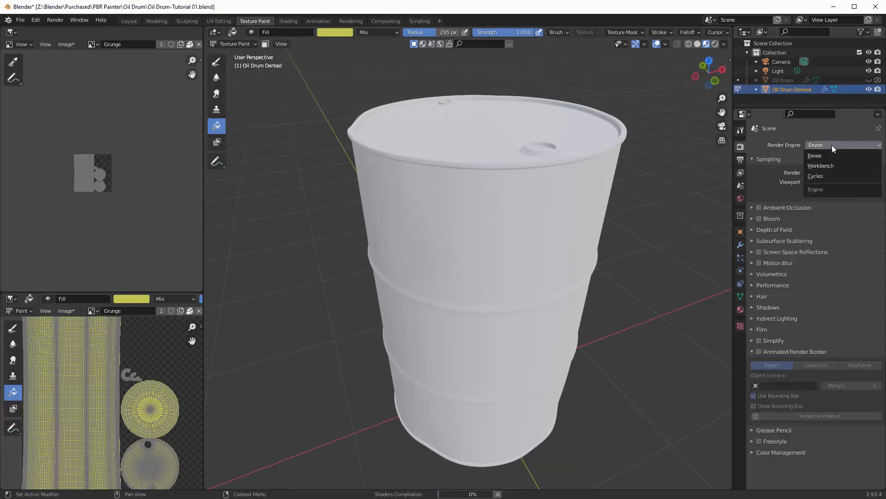
click(823, 176)
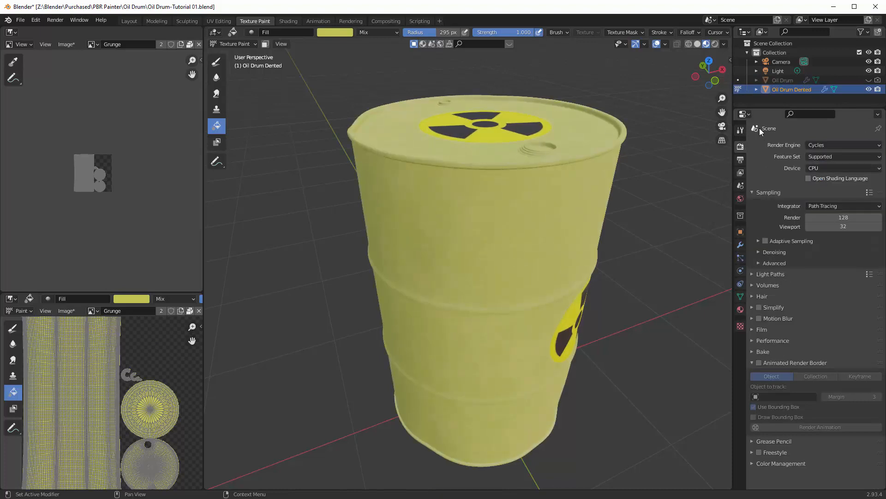
click(824, 167)
click(812, 185)
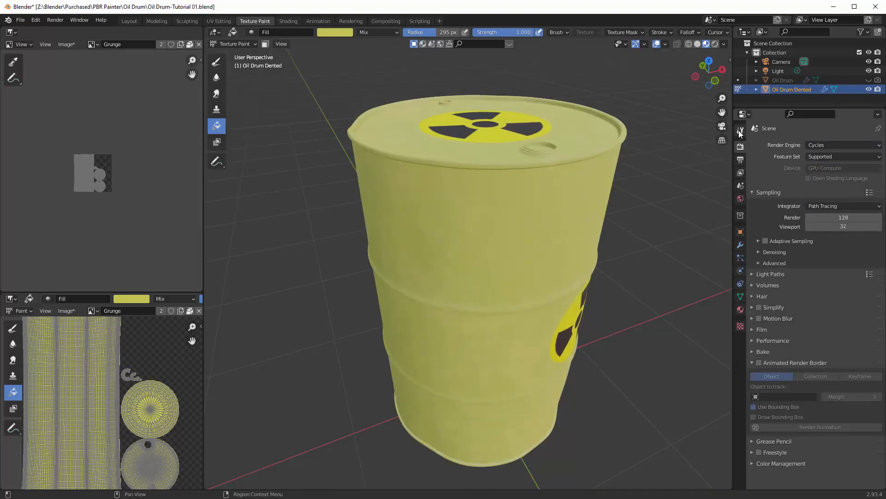
click(713, 45)
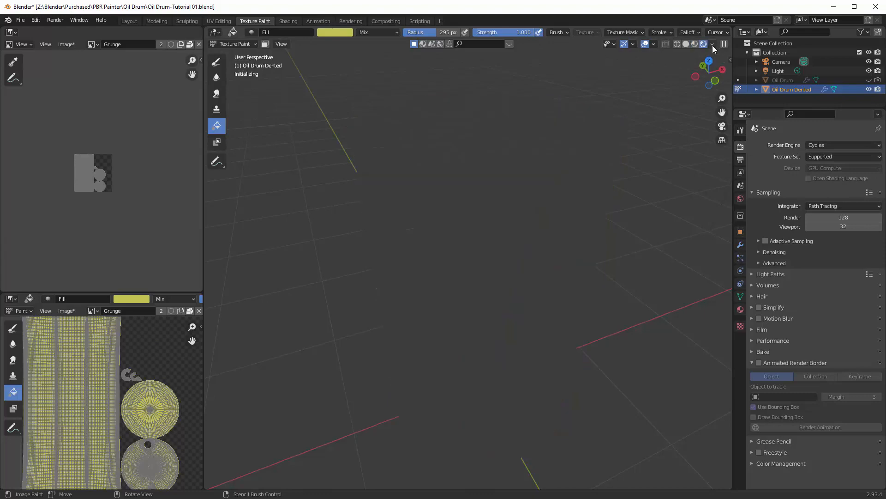
middle_drag(466, 216, 495, 208)
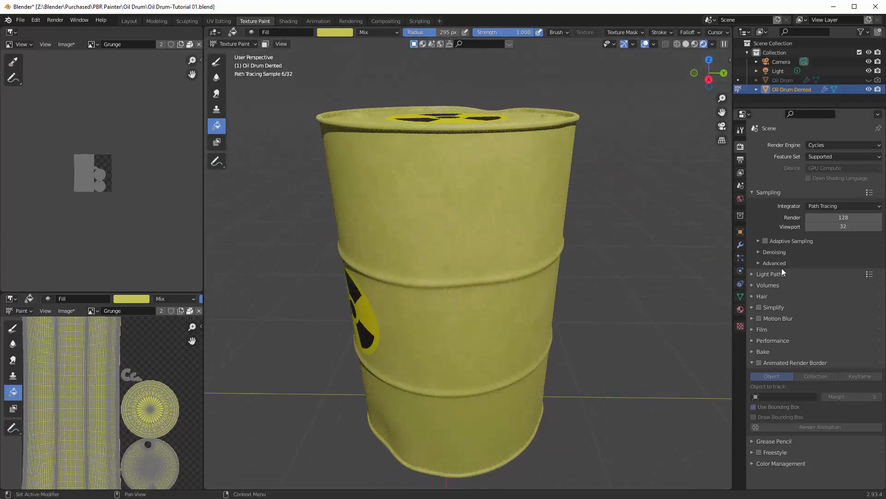
Step: Return to the Grunge layer settings and preview its selected Preset Grunge Mask on the drum mesh
click(740, 310)
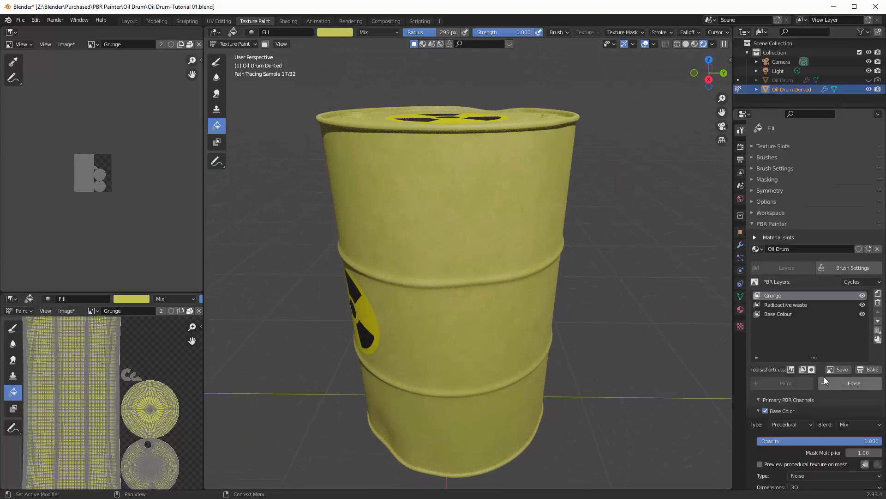
scroll(821, 364, down, 15)
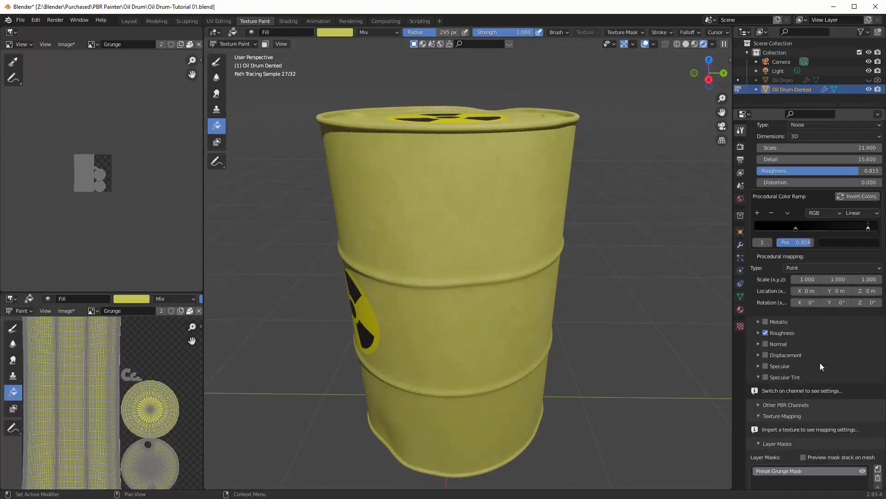
scroll(819, 362, down, 5)
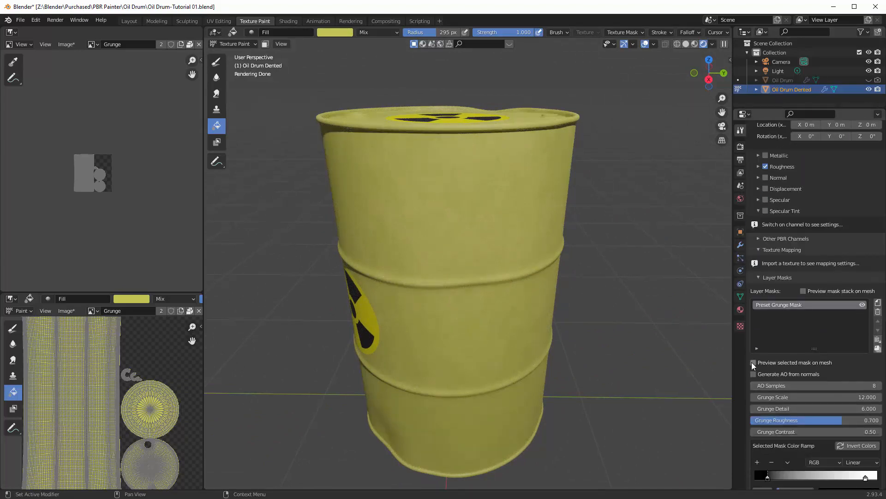
click(753, 363)
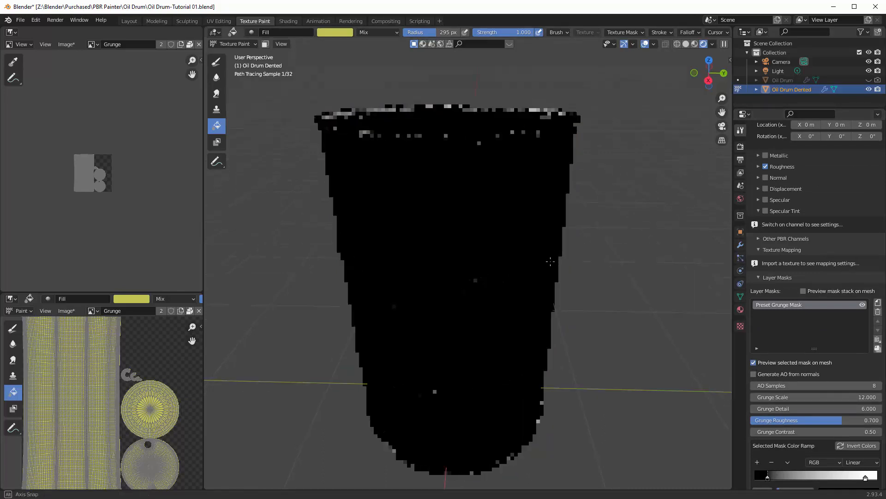
Step: Set the selected mask's color ramp black stop to position 0.000 and its white stop to 0.138
scroll(821, 393, down, 2)
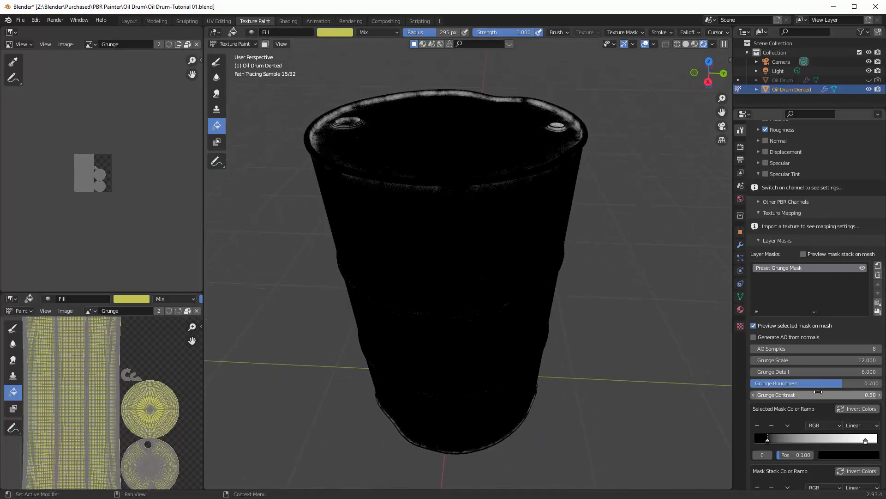
scroll(818, 391, down, 3)
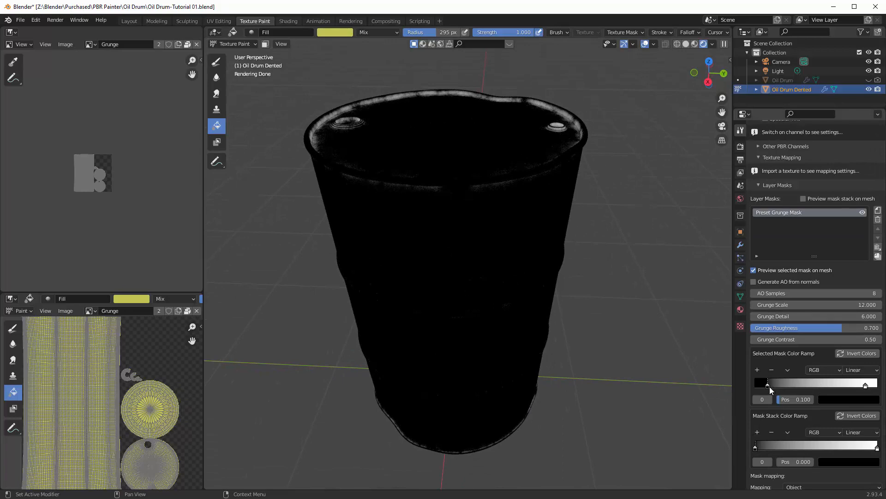
drag(768, 387, 755, 387)
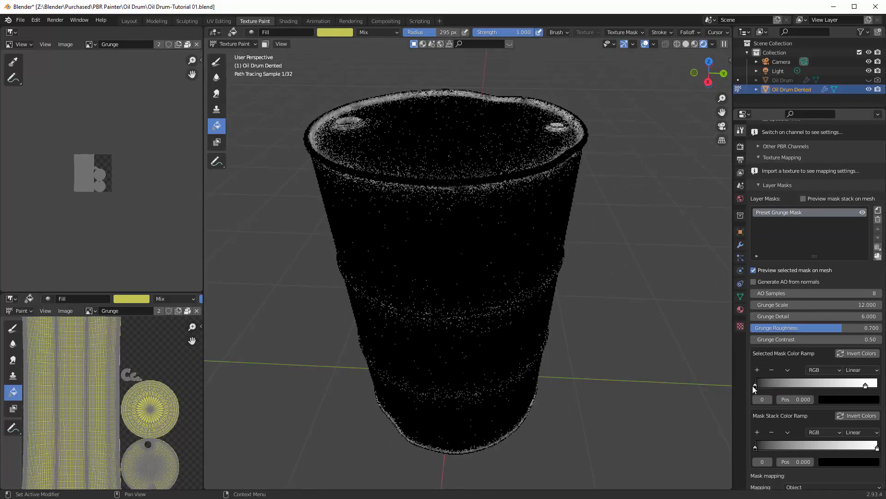
drag(866, 385, 822, 386)
middle_drag(654, 326, 659, 301)
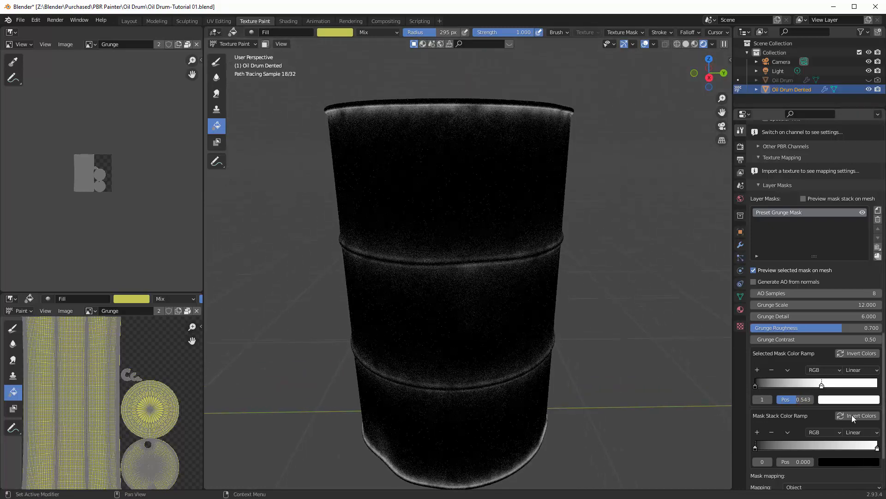
drag(821, 386, 772, 386)
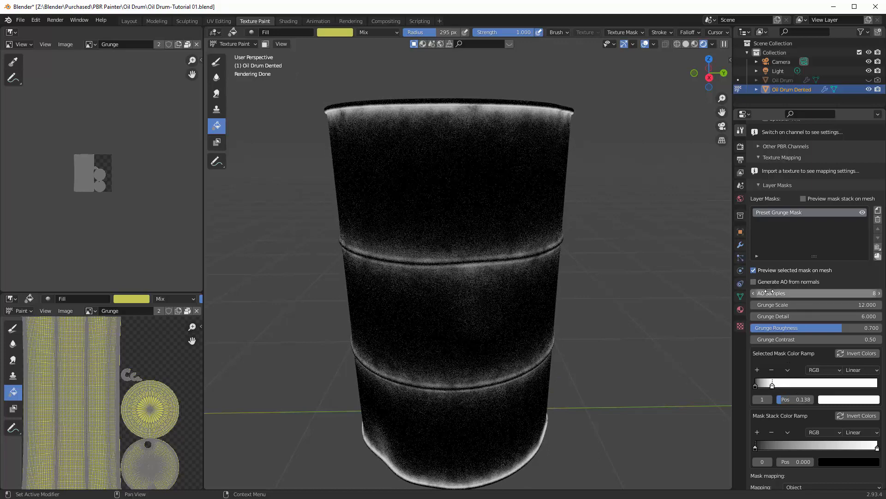
Step: Set the grunge mask's AO Samples to 9 and check the preview around the drum
mouse_move(773, 293)
mouse_down()
mouse_move(738, 293)
mouse_move(776, 293)
mouse_up()
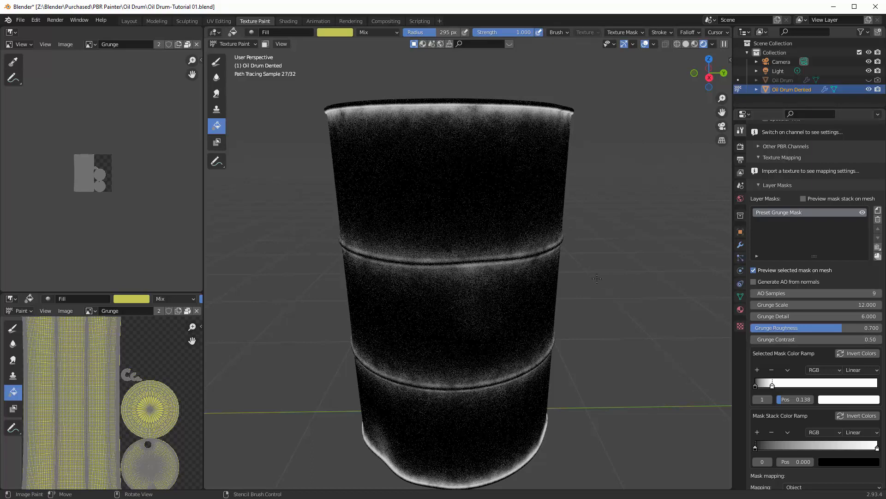
middle_drag(655, 277, 642, 270)
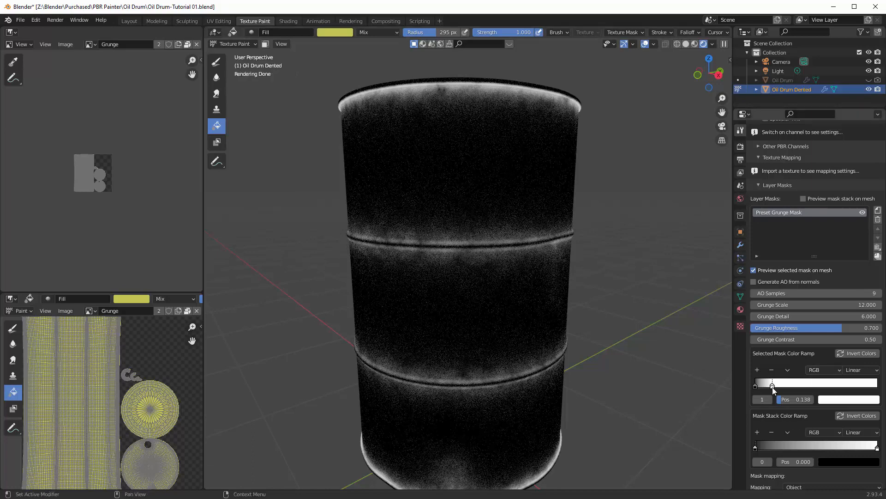
middle_drag(639, 347, 614, 345)
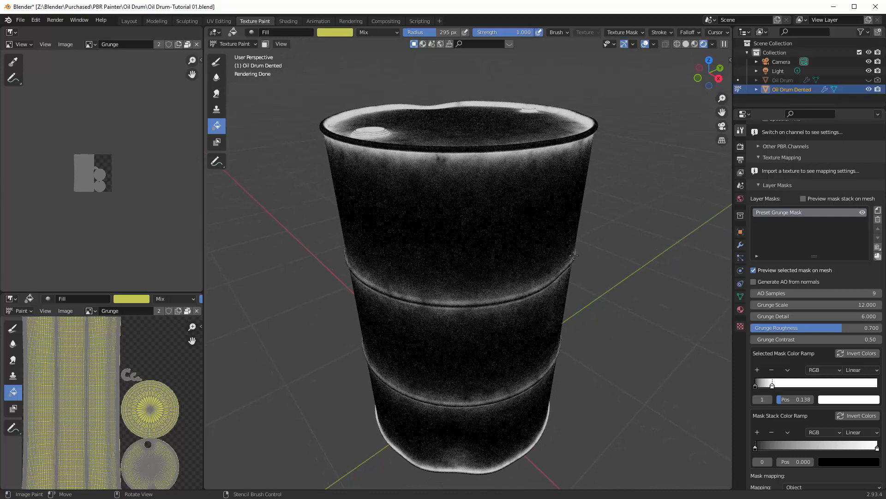
Step: Try a different Grunge Contrast and inspect the mask preview on the drum's lid and sides
mouse_move(791, 340)
mouse_down()
mouse_move(816, 340)
mouse_move(800, 341)
mouse_up()
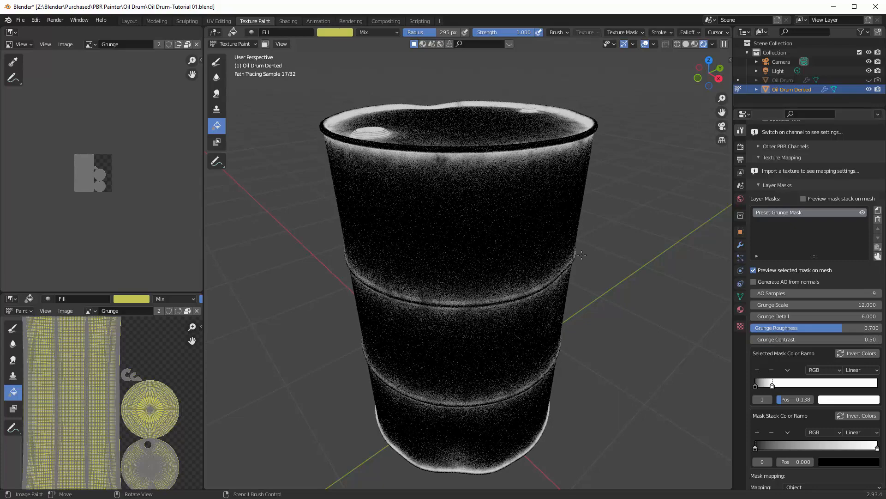
middle_drag(581, 254, 565, 253)
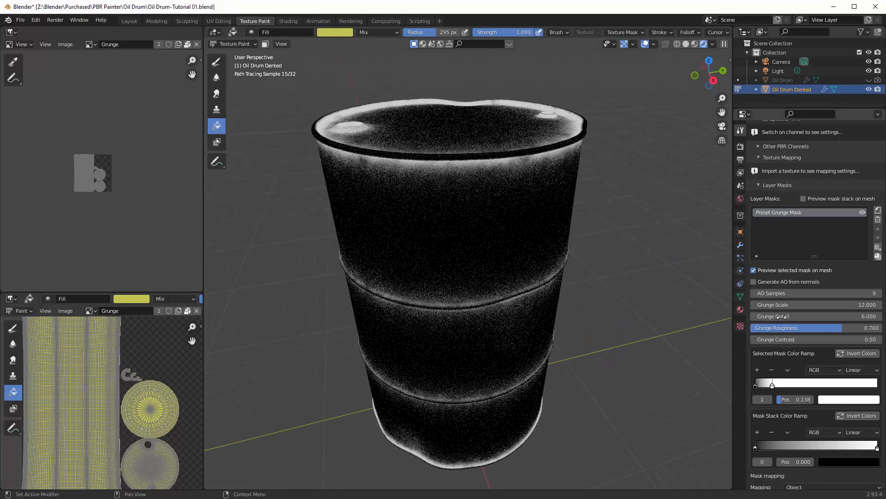
middle_drag(583, 259, 585, 280)
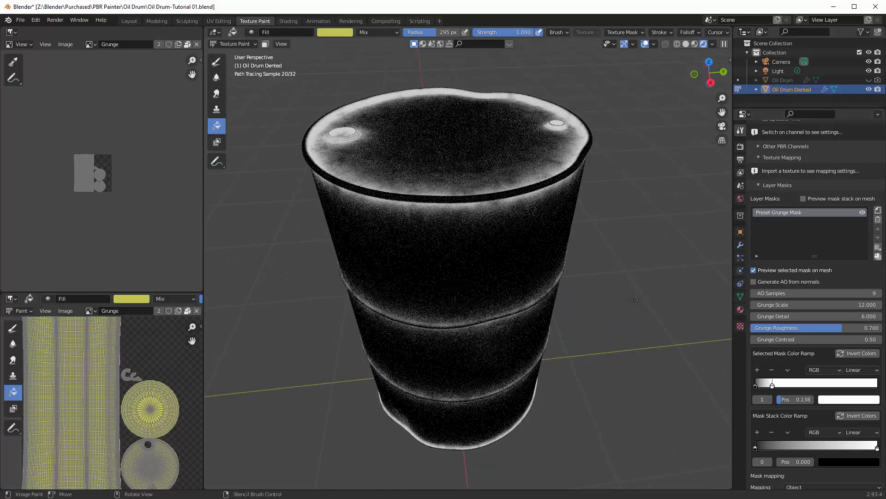
scroll(631, 299, down, 2)
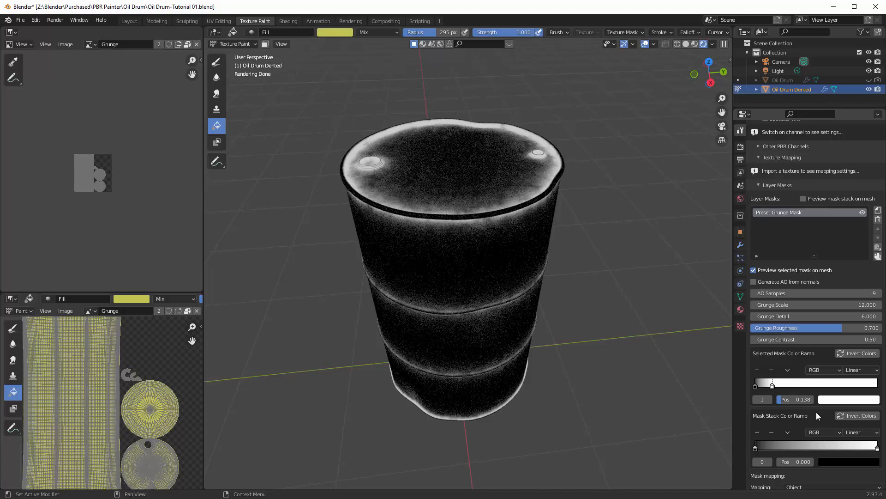
middle_drag(614, 193, 611, 144)
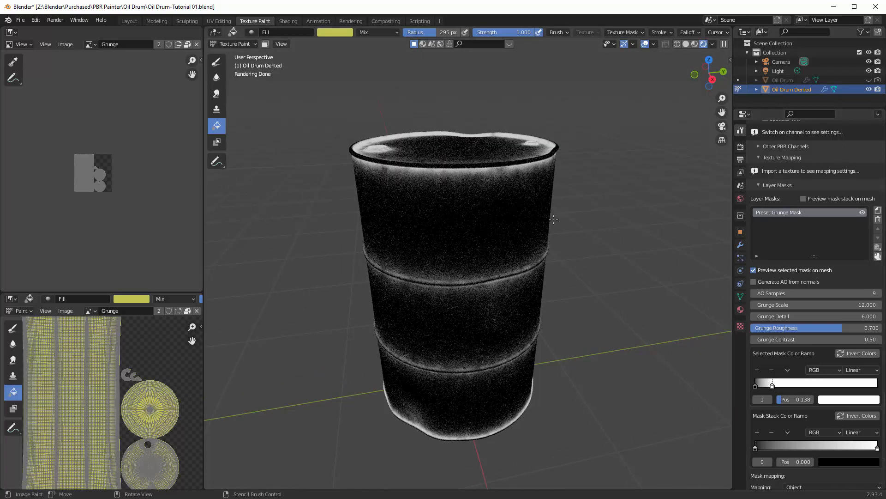
Step: Merge the Grunge layer's visible masks at a resolution of 2048 by 2048 px
click(878, 257)
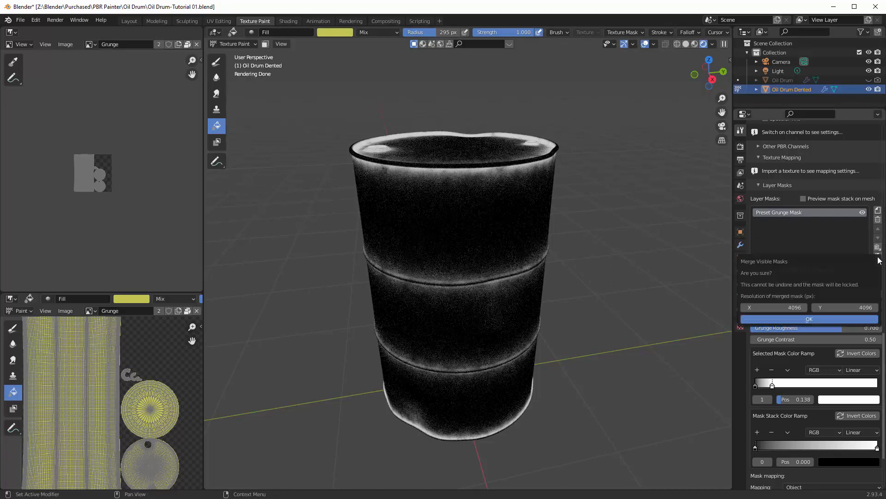
click(796, 308)
text(2048)
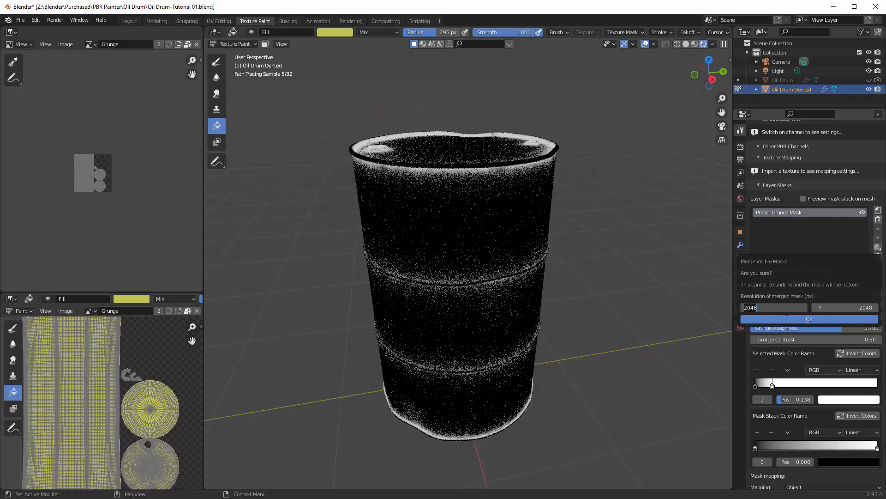
key(Return)
click(807, 318)
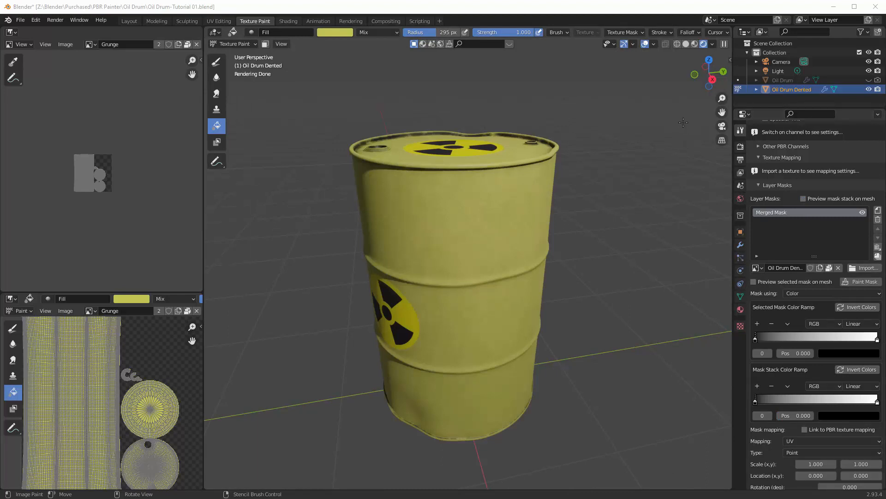
Step: Set the render engine to Eevee and show the drum in Material Preview shading
scroll(781, 166, up, 12)
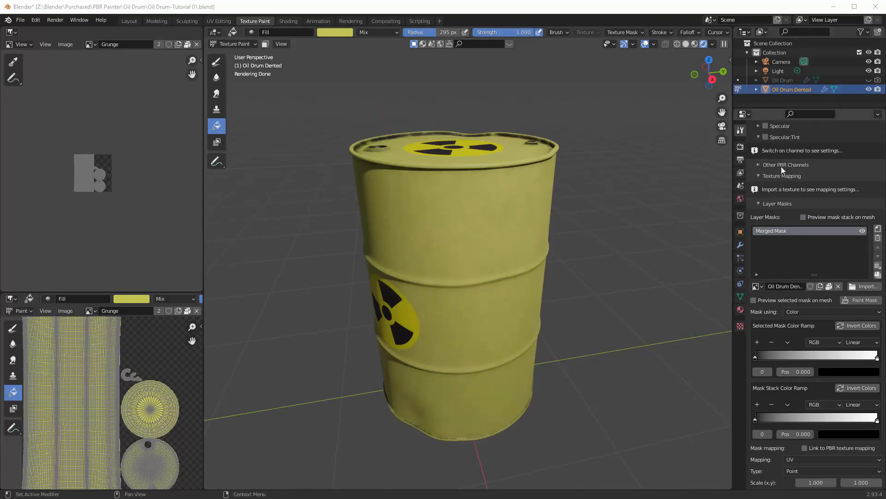
click(741, 147)
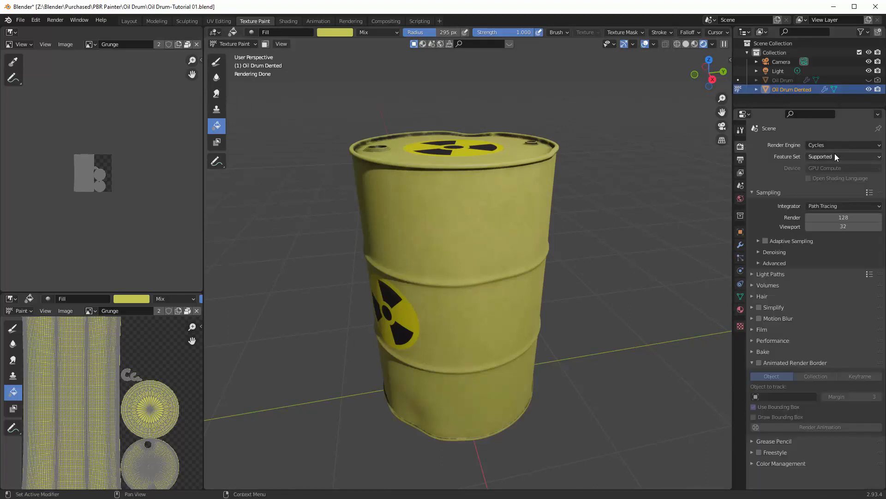
click(833, 146)
click(831, 156)
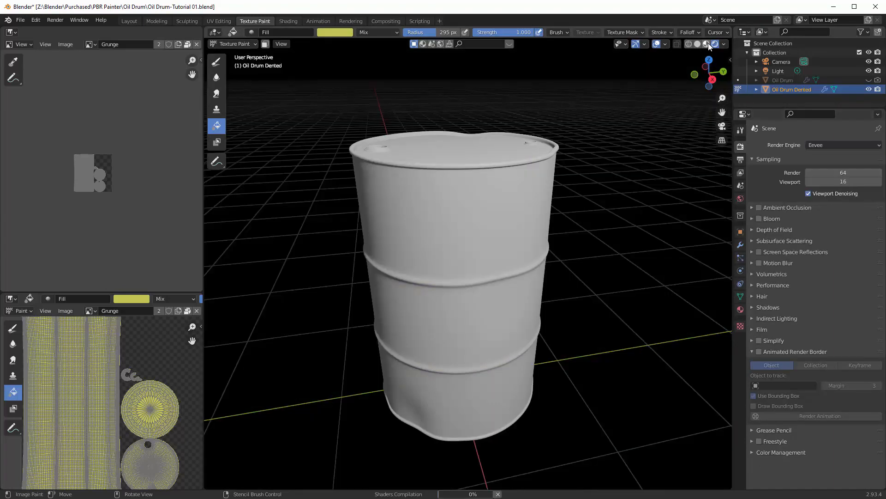
click(706, 43)
Step: Preview the Grunge layer's merged mask on the mesh, inspect the drum's lid and sides, and turn the preview off
click(740, 129)
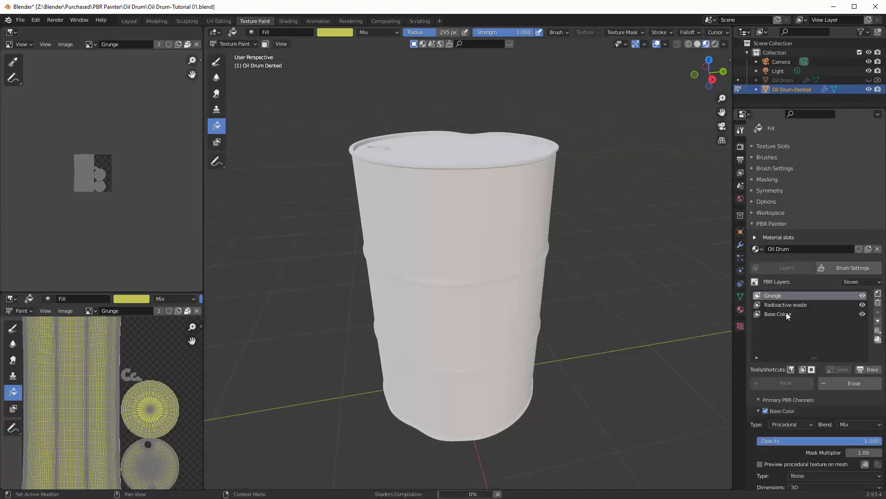
scroll(789, 307, down, 15)
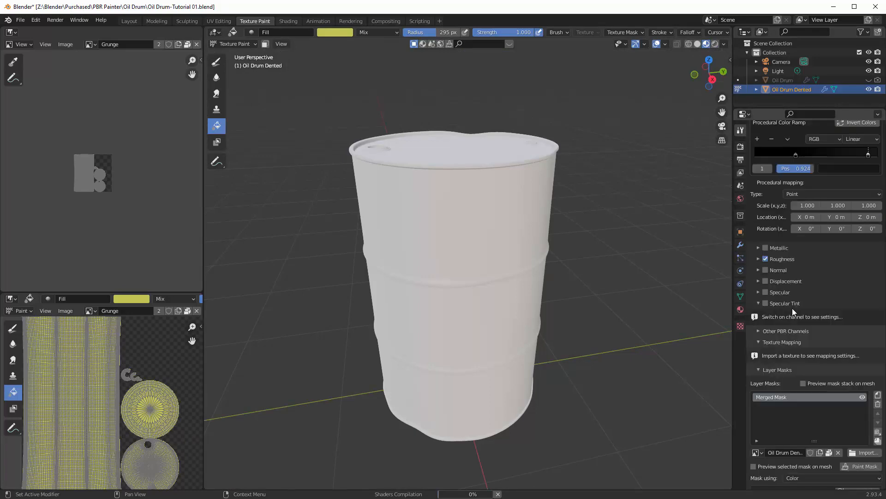
scroll(792, 308, down, 12)
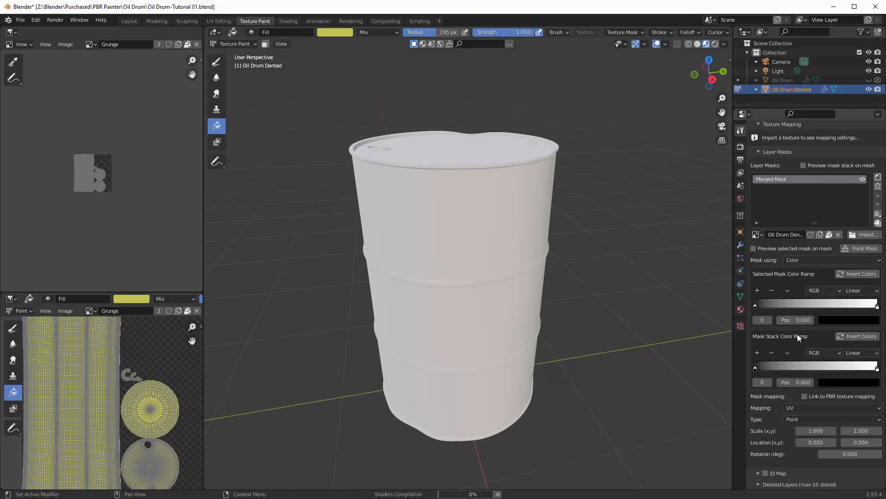
click(754, 248)
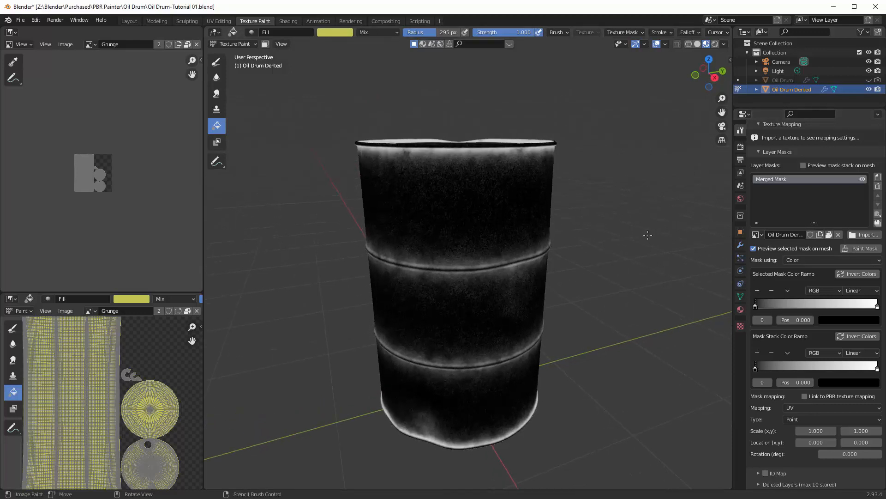
middle_drag(604, 249, 587, 275)
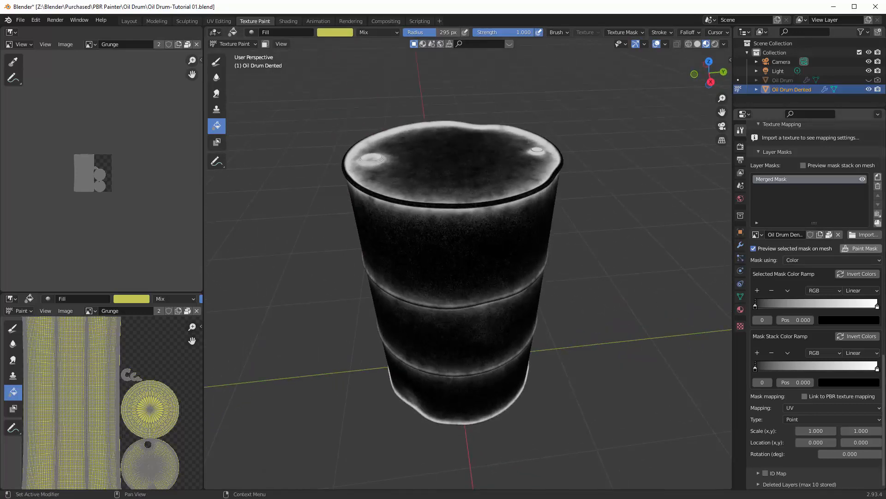
middle_drag(559, 173, 558, 192)
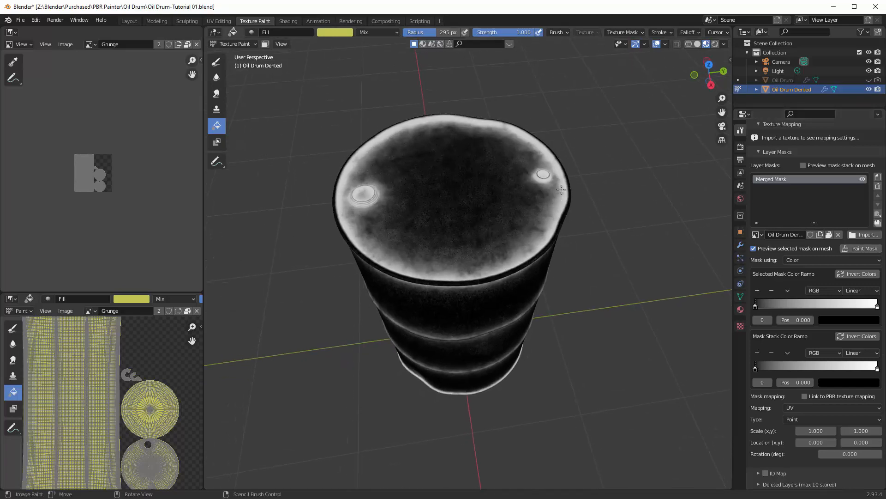
scroll(429, 173, up, 1)
scroll(479, 188, down, 1)
middle_drag(548, 231, 548, 202)
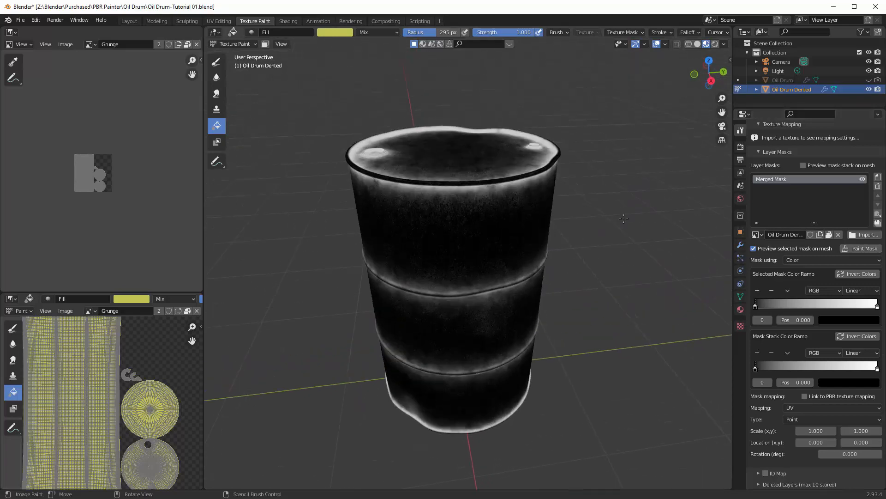
click(754, 248)
Step: Set the Grunge layer's Base Color Mask Multiplier to 38.89 and check the grunge on the sides and lid
middle_drag(594, 234, 593, 218)
scroll(594, 219, up, 1)
scroll(794, 203, up, 4)
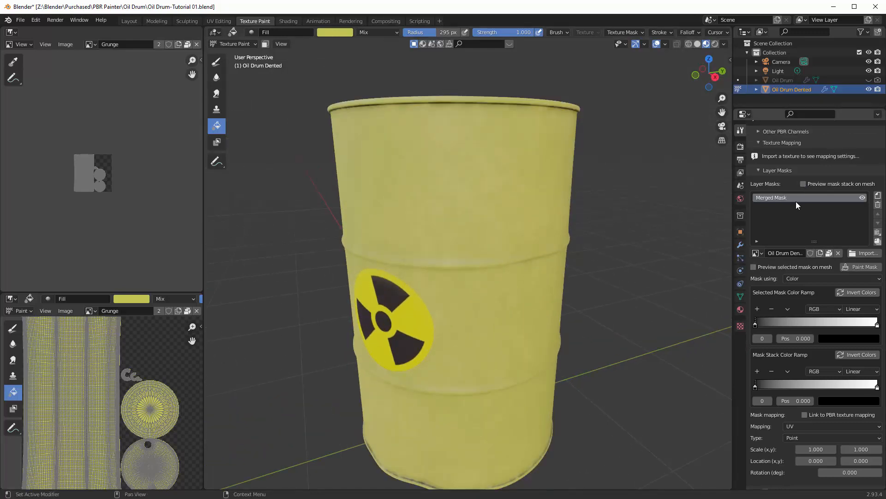
scroll(810, 221, up, 5)
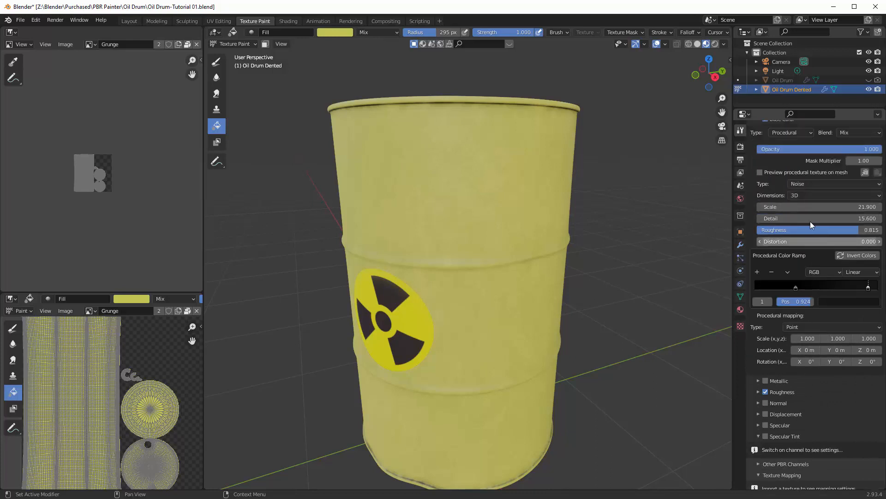
scroll(810, 221, up, 5)
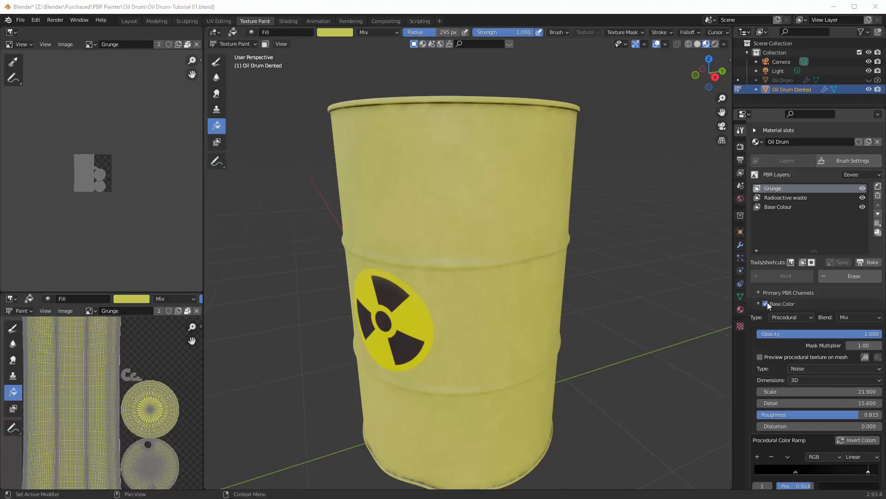
drag(862, 346, 885, 346)
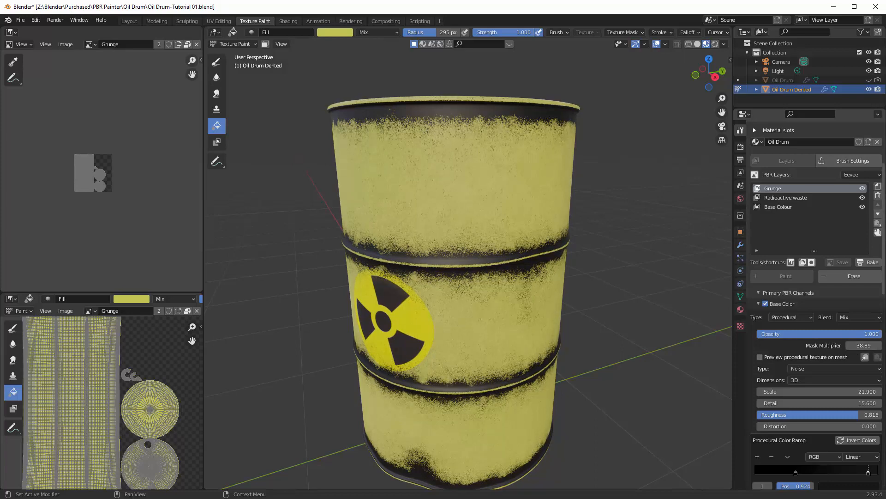
middle_drag(577, 185, 582, 217)
scroll(583, 217, up, 3)
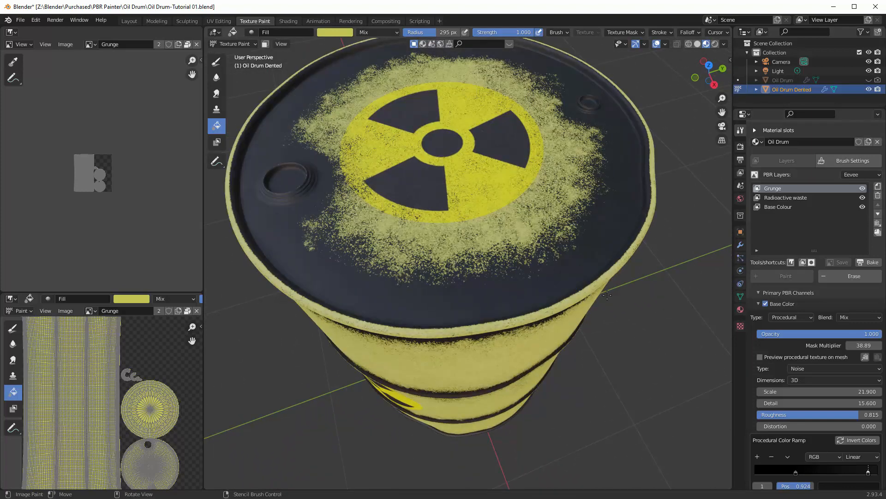
Step: Lighten the second stop of the Grunge layer's Base Color ramp to RGB 0.040 and collapse the Base Color settings
scroll(607, 295, down, 2)
scroll(834, 386, down, 1)
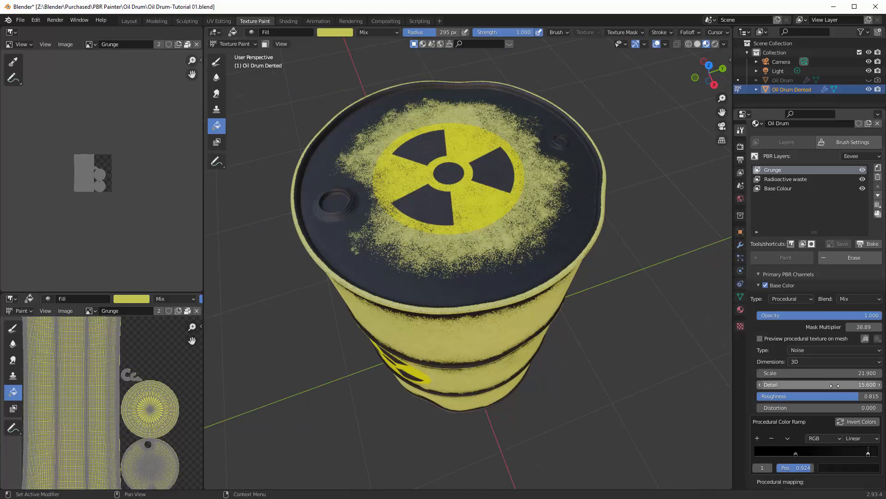
scroll(835, 386, down, 1)
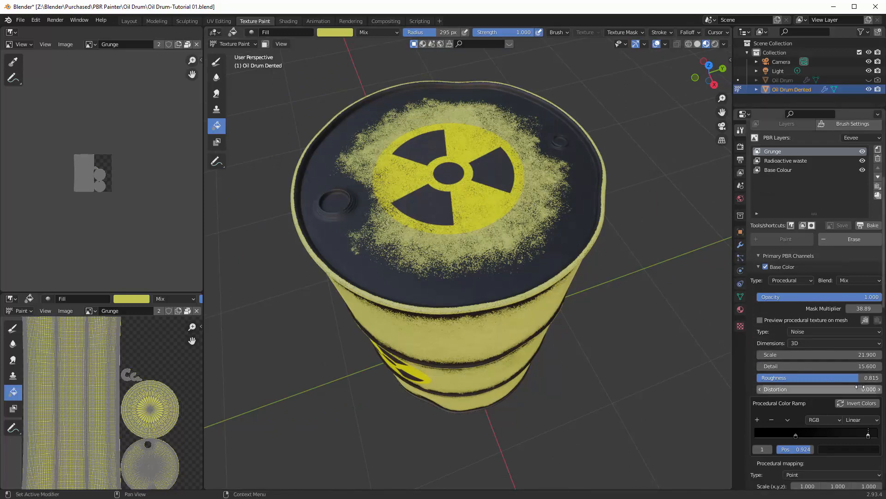
scroll(859, 387, down, 3)
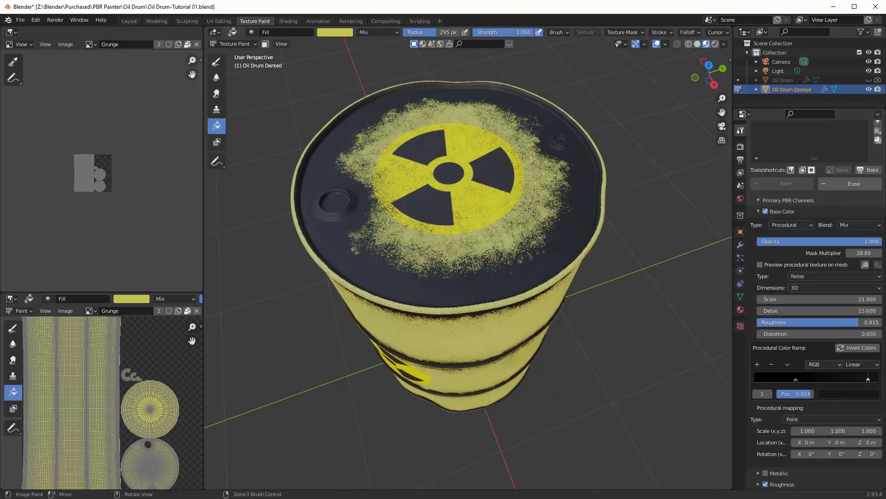
scroll(790, 307, up, 5)
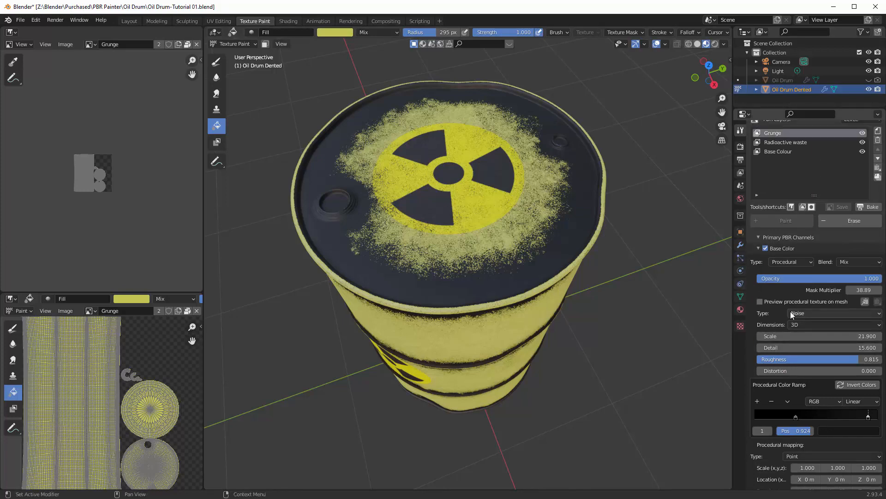
scroll(794, 303, up, 4)
scroll(791, 279, down, 7)
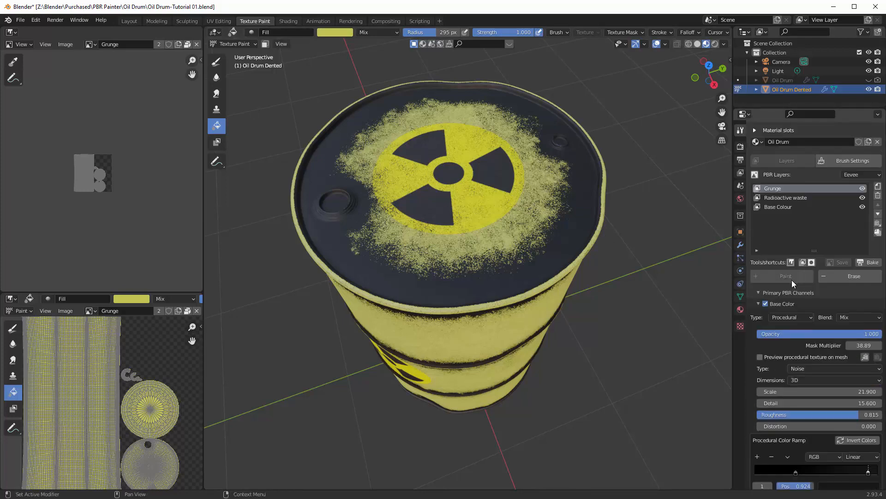
scroll(793, 284, down, 1)
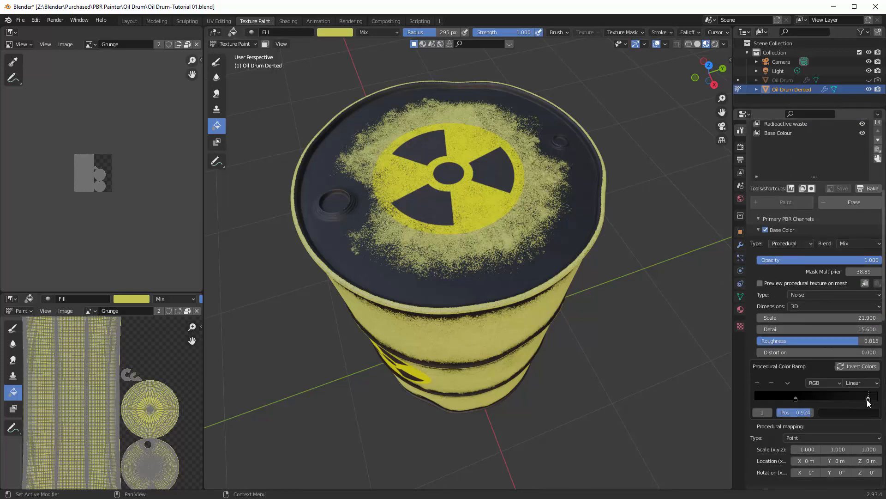
click(867, 413)
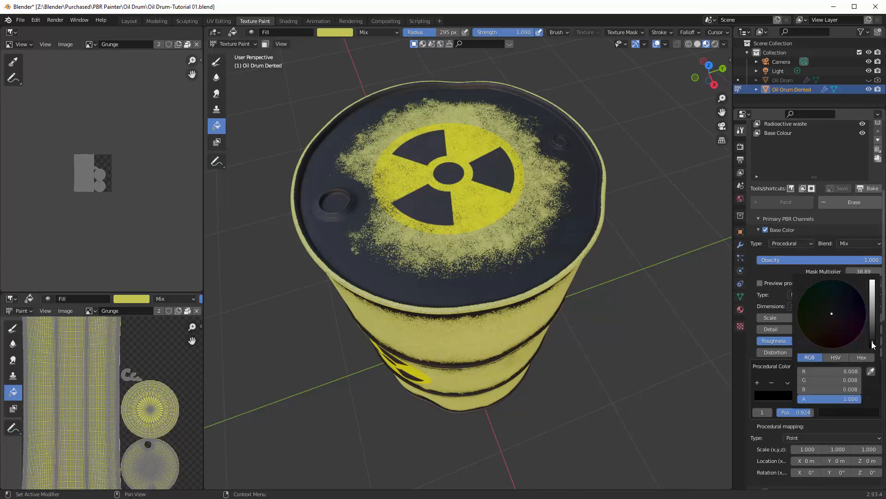
drag(872, 342, 872, 332)
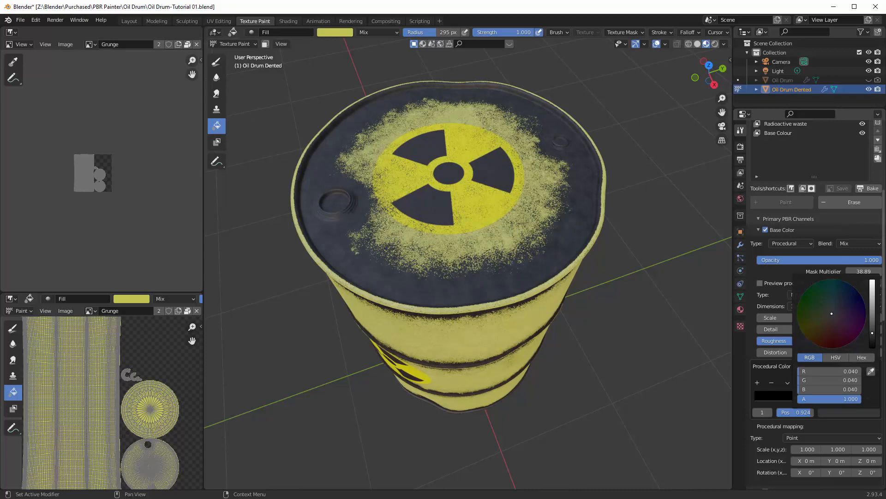
middle_drag(577, 328, 552, 281)
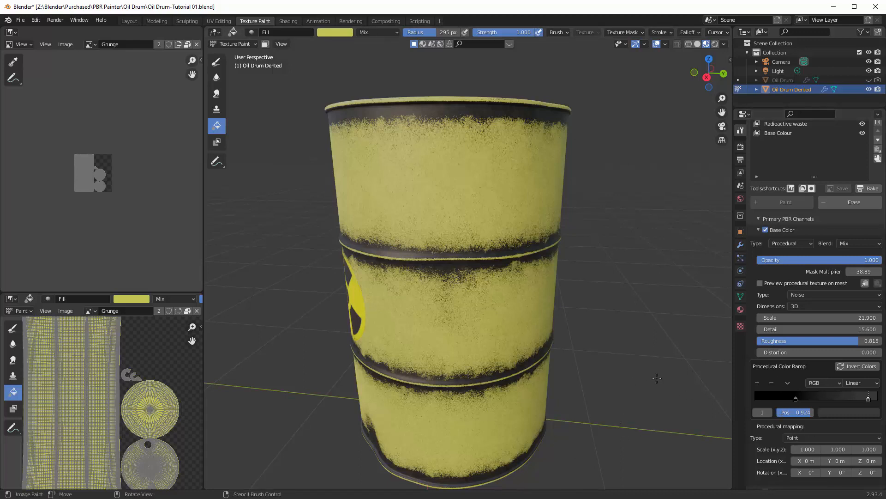
click(758, 230)
scroll(801, 349, up, 4)
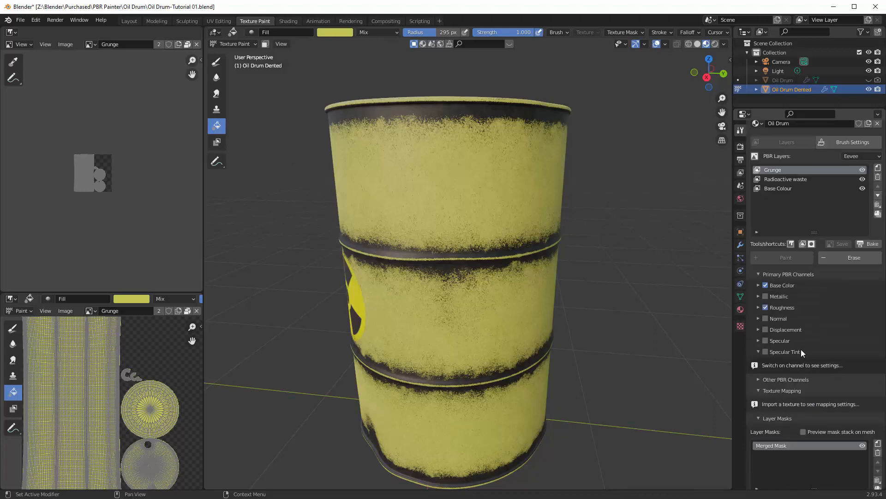
Step: Add a new multichannel layer named Rust above the Grunge layer at a resolution of 1024 by 1024
mouse_move(514, 216)
middle_down()
mouse_move(501, 236)
mouse_move(501, 211)
mouse_move(511, 214)
middle_up()
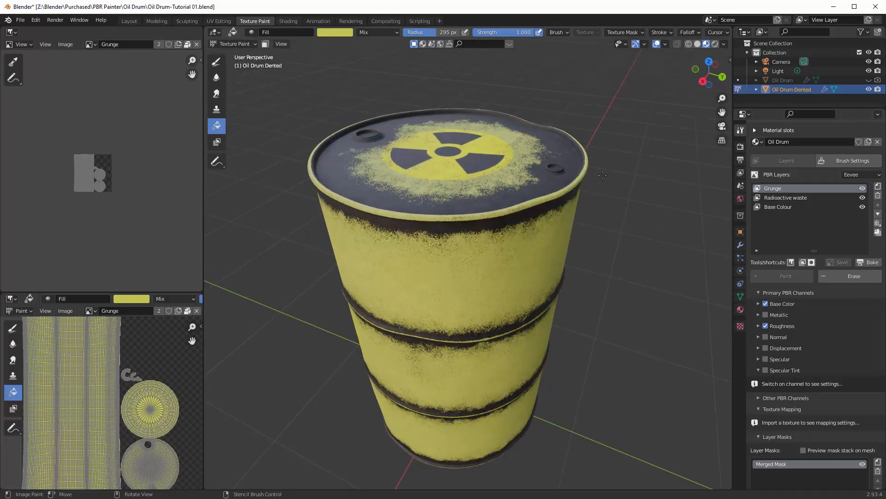
middle_drag(609, 177, 718, 207)
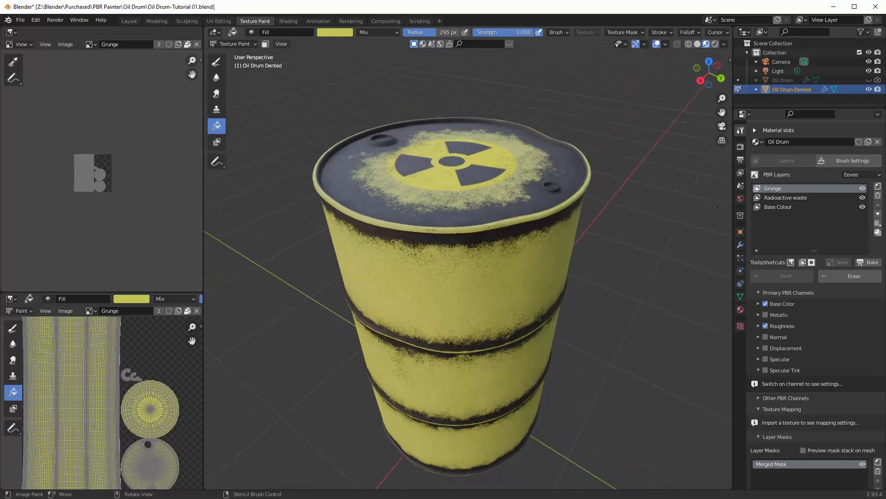
click(877, 186)
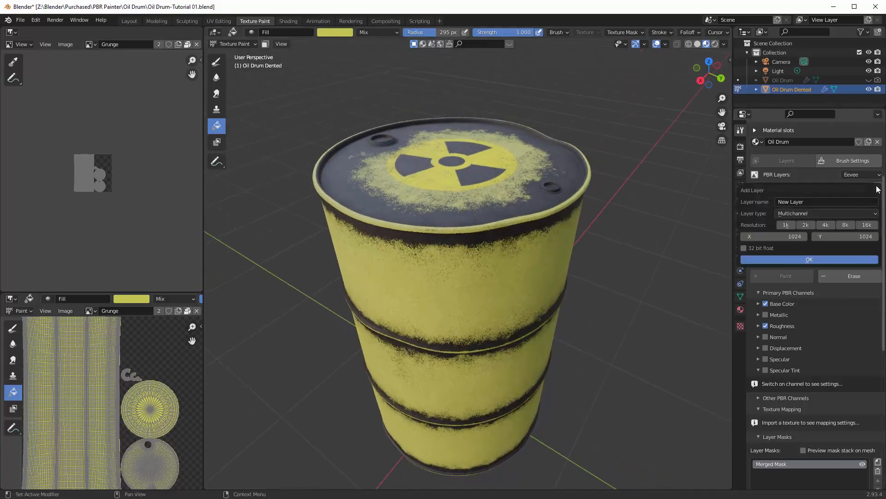
click(816, 203)
text(Rust)
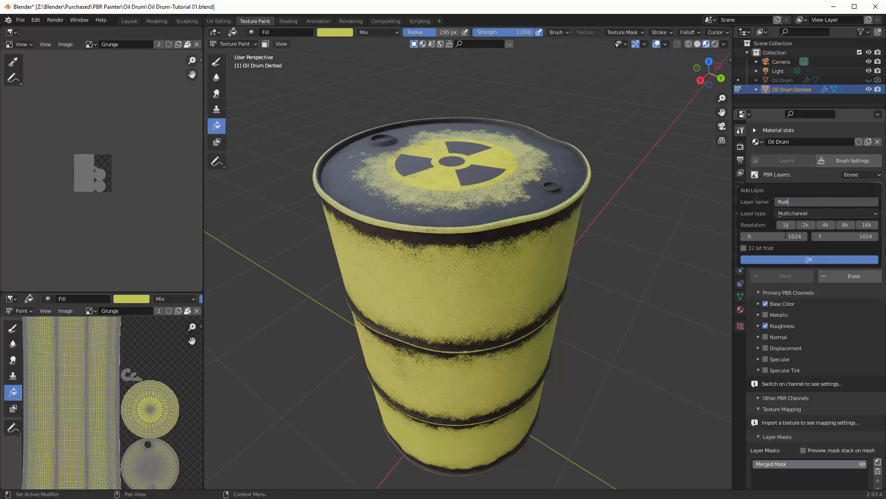
click(810, 258)
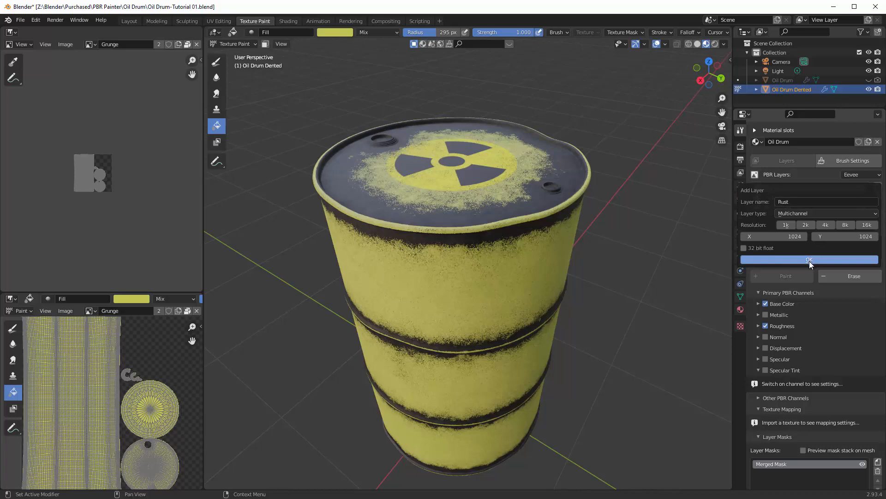
click(810, 260)
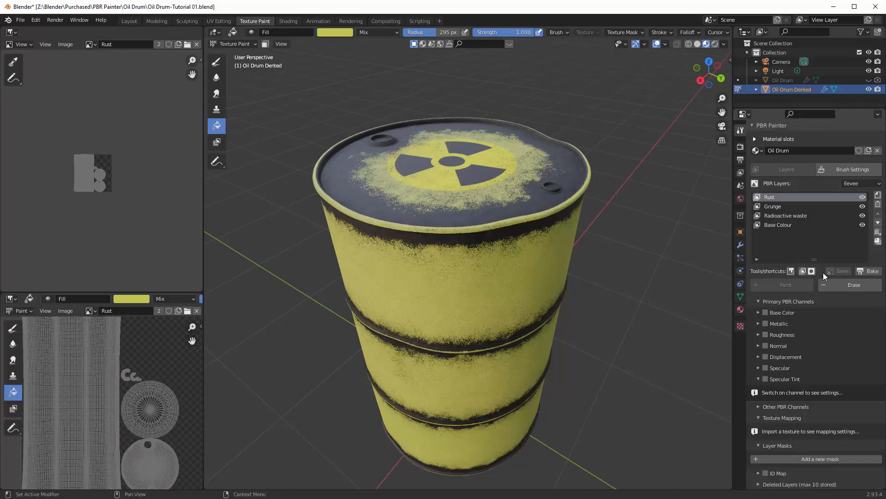
Step: Enable Base Color on the Rust layer, set its type to Procedural, and fill the drum with the layer
click(765, 313)
click(759, 312)
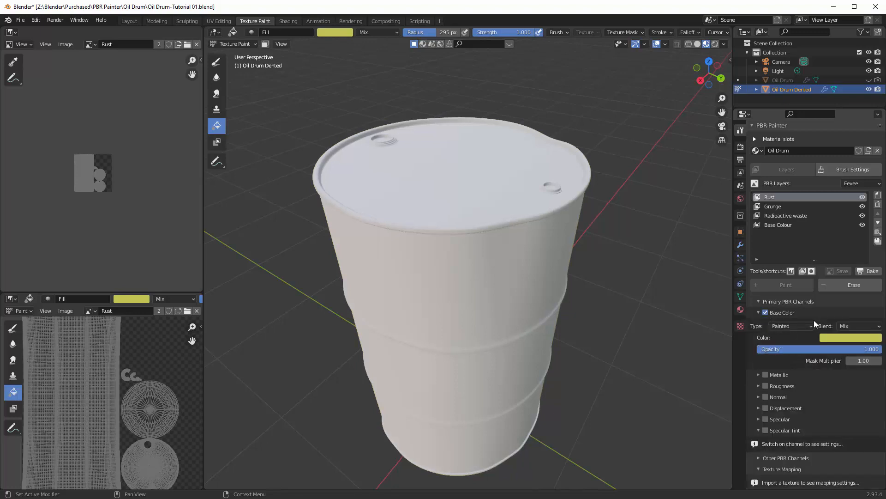
scroll(813, 320, down, 1)
click(793, 306)
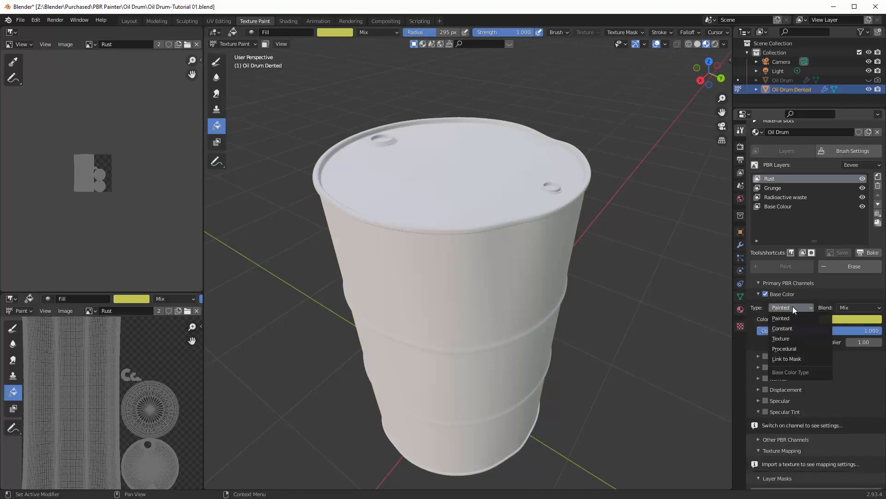
click(789, 349)
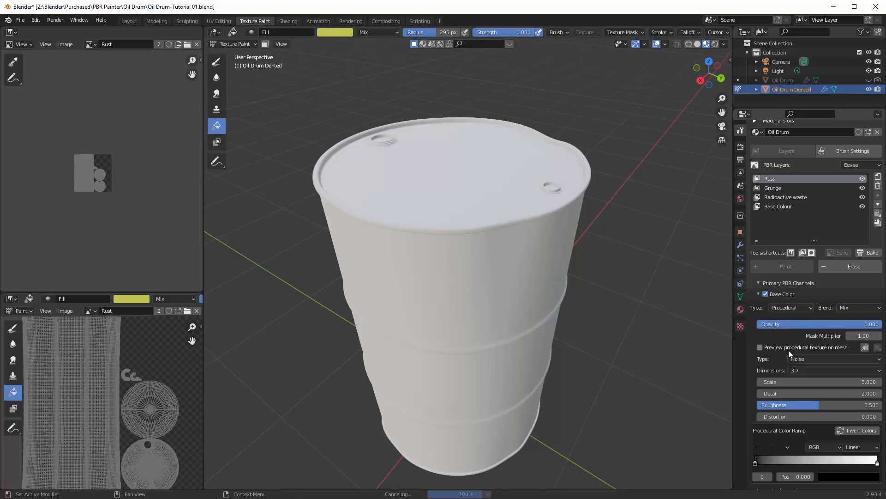
scroll(794, 311, down, 3)
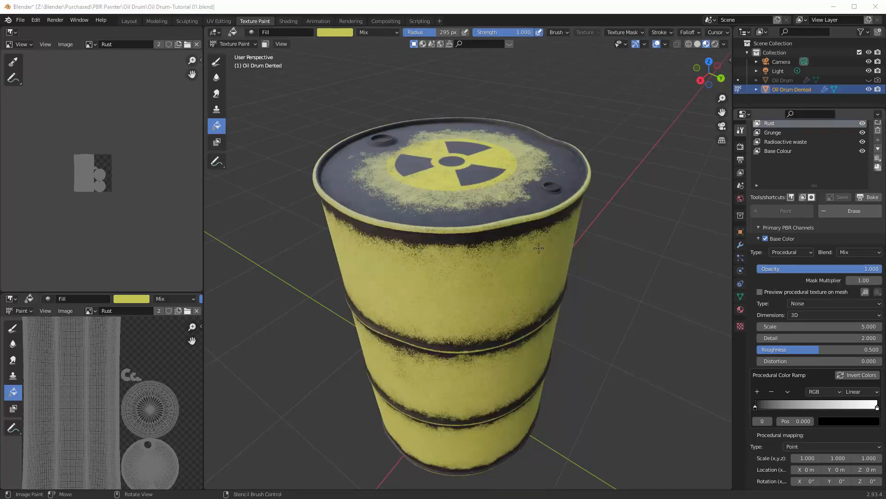
middle_drag(525, 239, 527, 227)
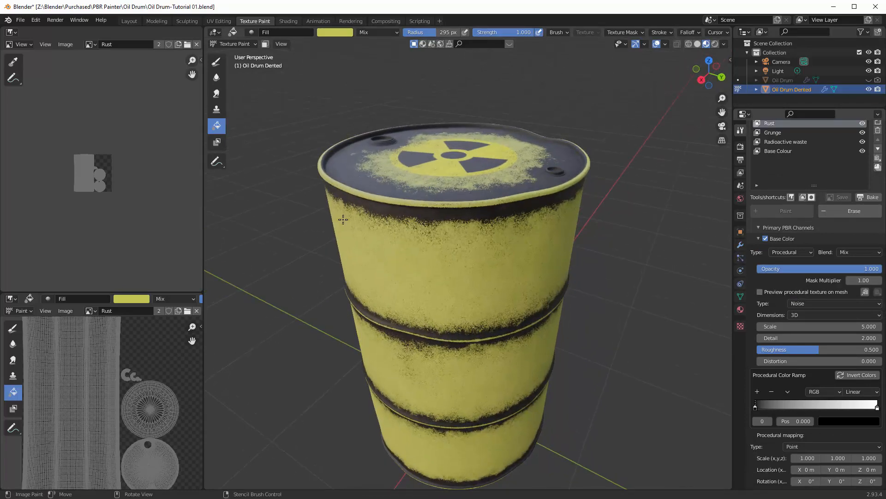
click(428, 210)
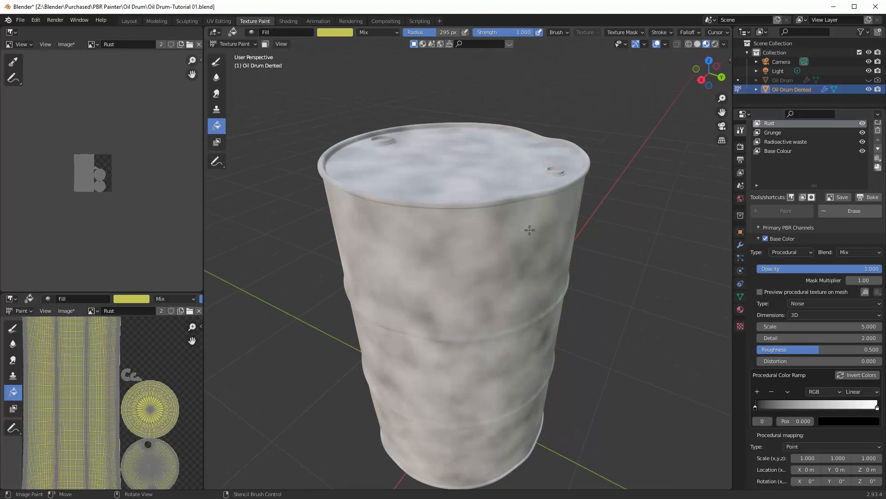
Step: Set the Rust layer's Base Color noise to Scale 23.200, Detail 15.400 and Roughness 0.647
scroll(795, 395, down, 2)
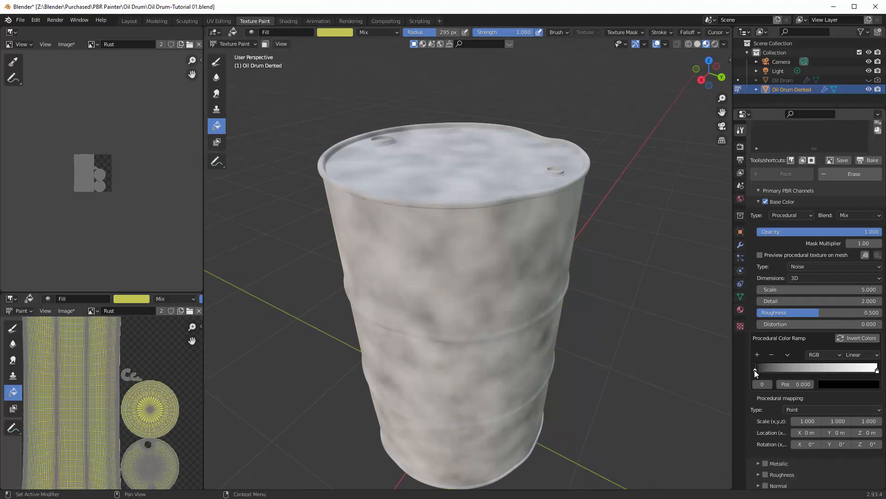
click(423, 248)
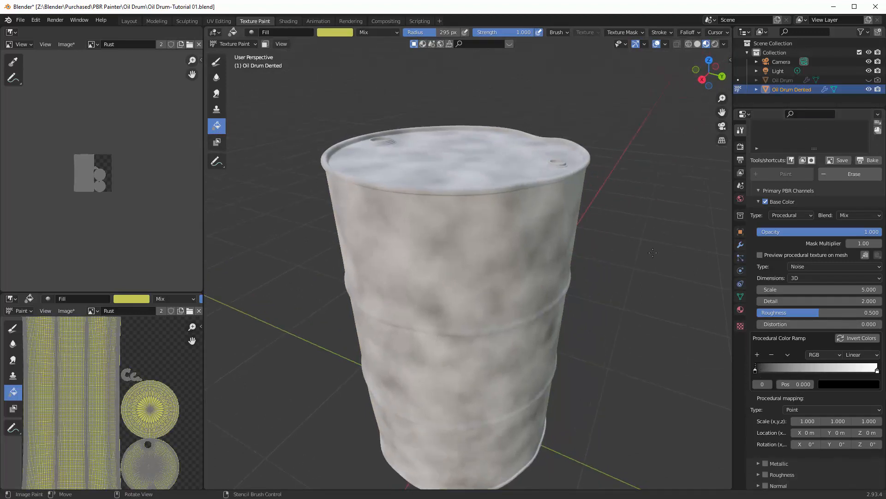
drag(813, 290, 879, 290)
click(879, 301)
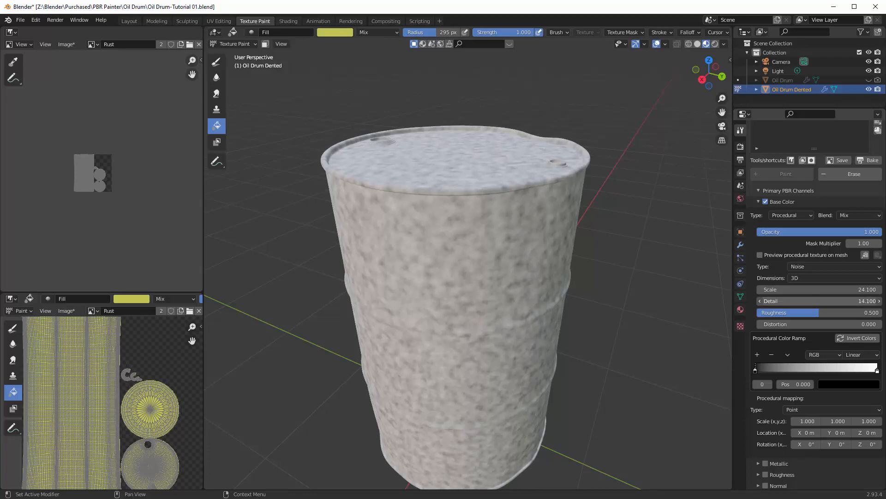
drag(822, 301, 839, 312)
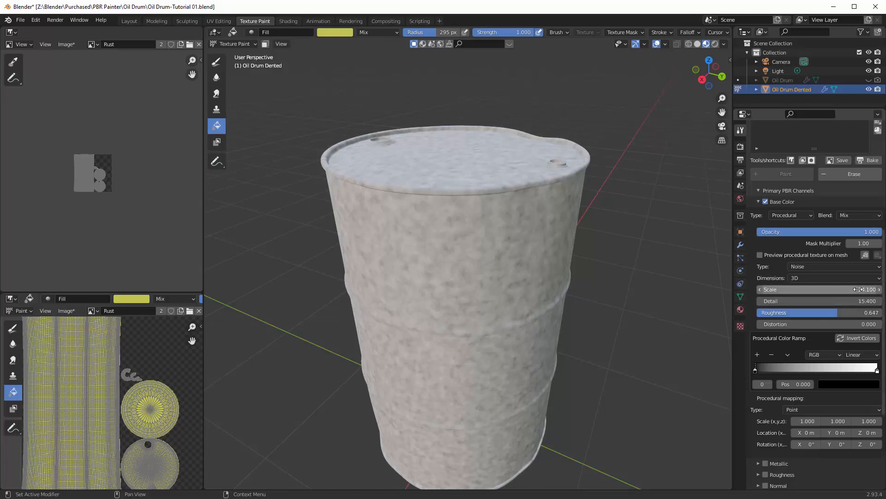
drag(821, 290, 818, 290)
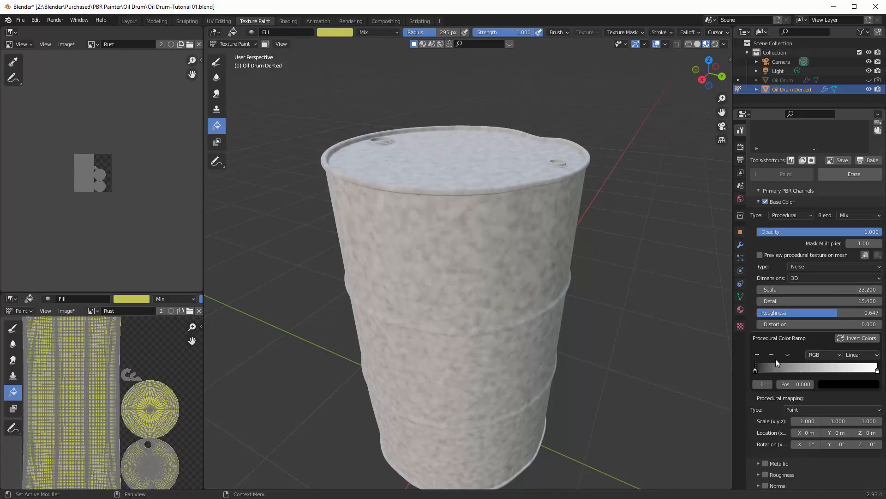
Step: Set the Rust color ramp's black stop to position 0.337 and move the white stop inward to about two thirds of the ramp
mouse_move(558, 284)
middle_down()
mouse_move(554, 269)
mouse_move(537, 277)
mouse_move(555, 276)
middle_up()
drag(757, 369, 800, 375)
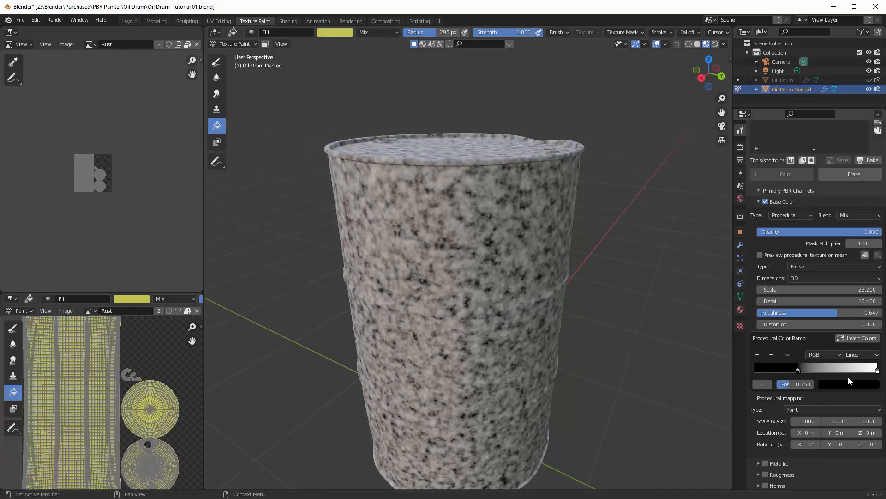
drag(877, 371, 801, 373)
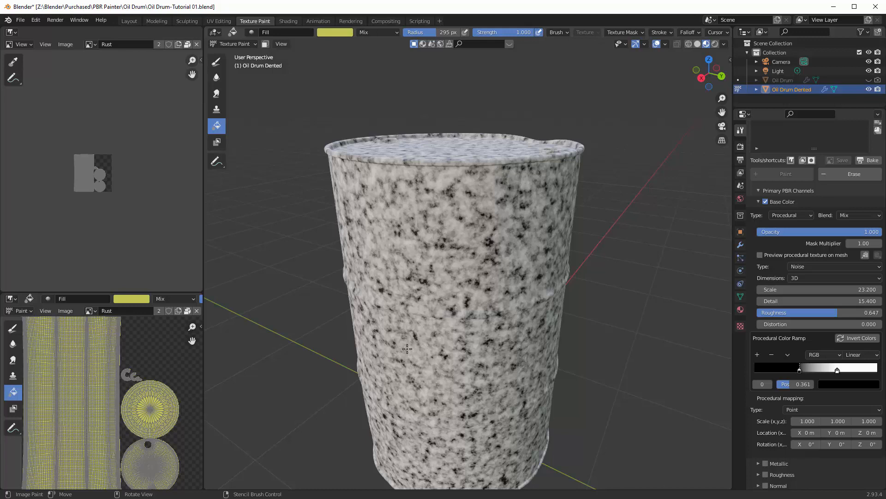
click(796, 384)
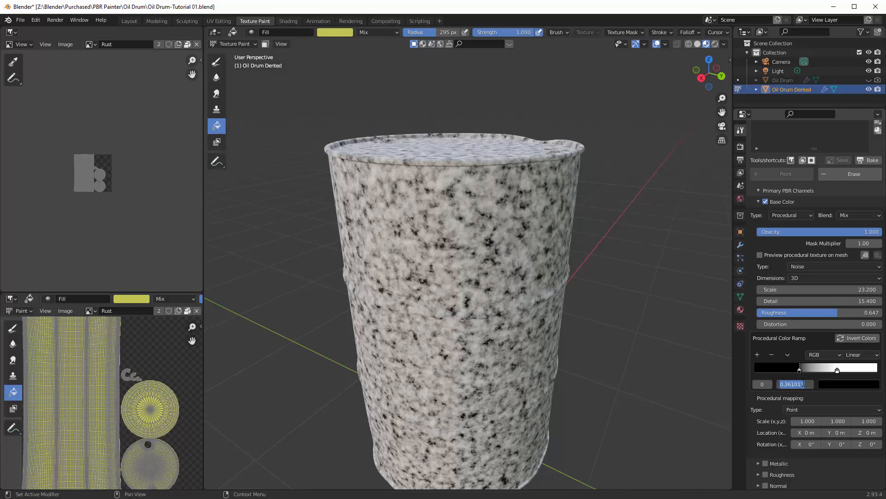
text(.337)
key(Return)
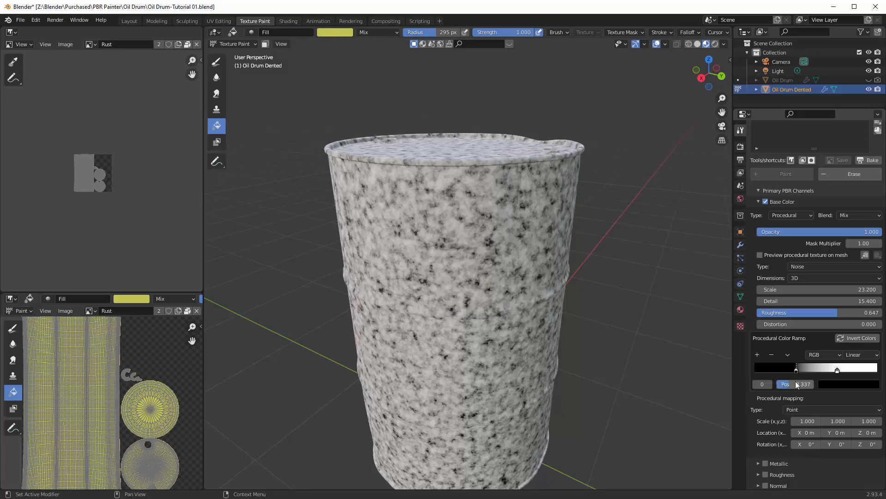
Step: Color the ramp's first stop brown with HSV hue 0.067, saturation 0.952 and value 0.221
click(846, 386)
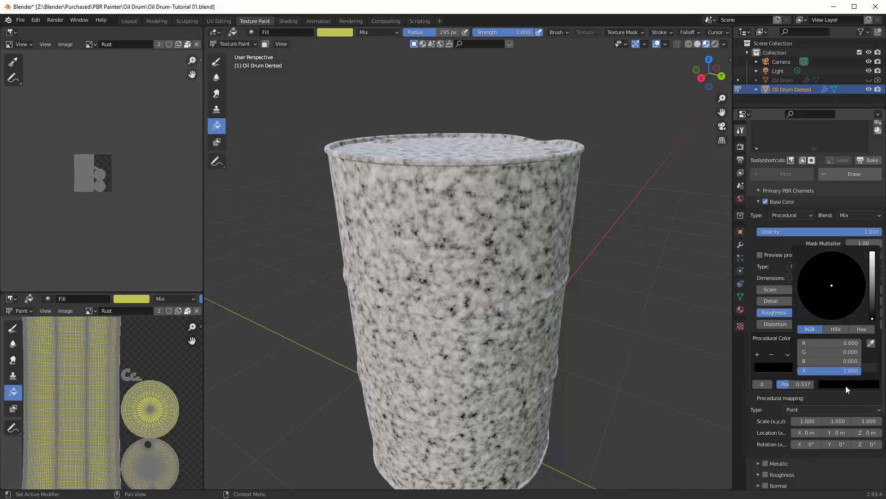
click(831, 328)
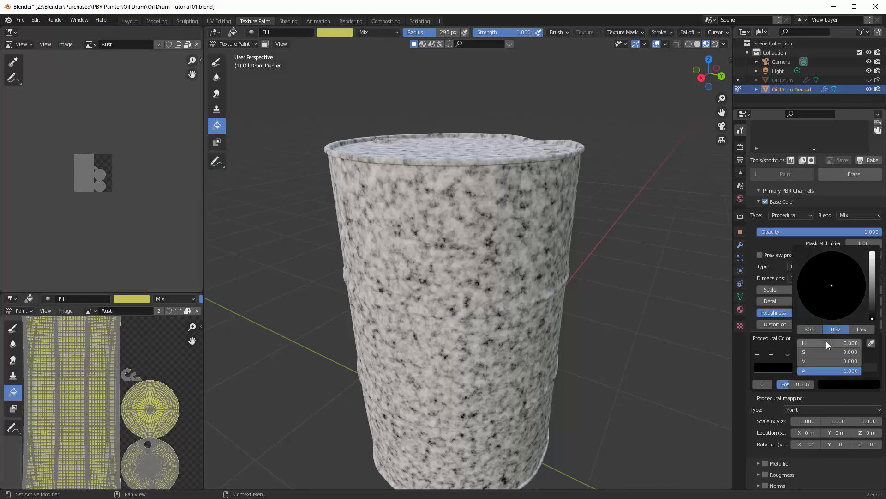
click(827, 341)
text(.067)
key(Tab)
text(.952)
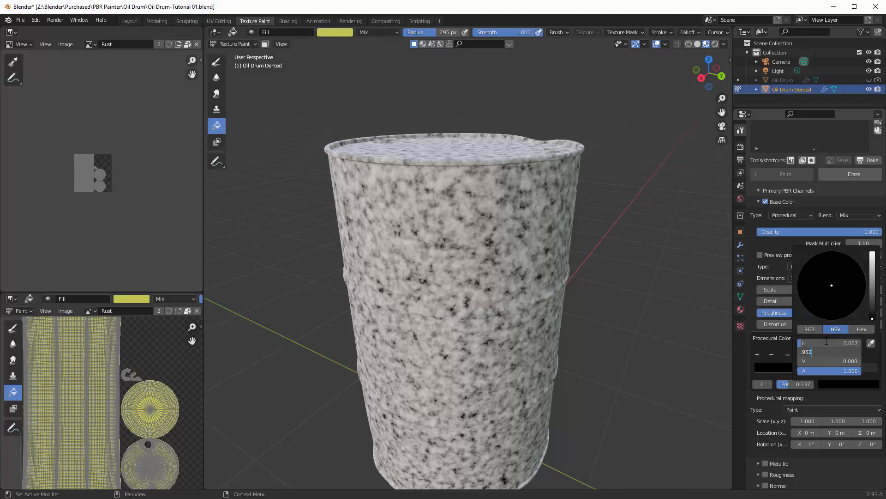
key(Tab)
text(.221)
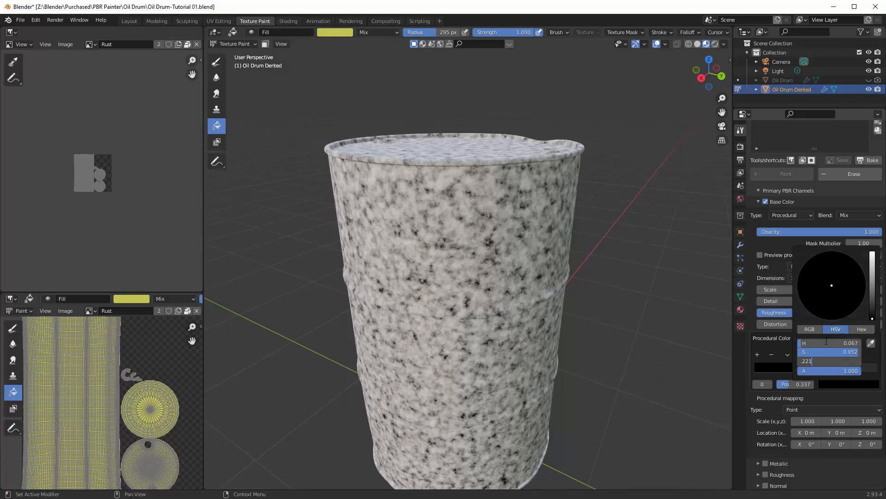
key(Return)
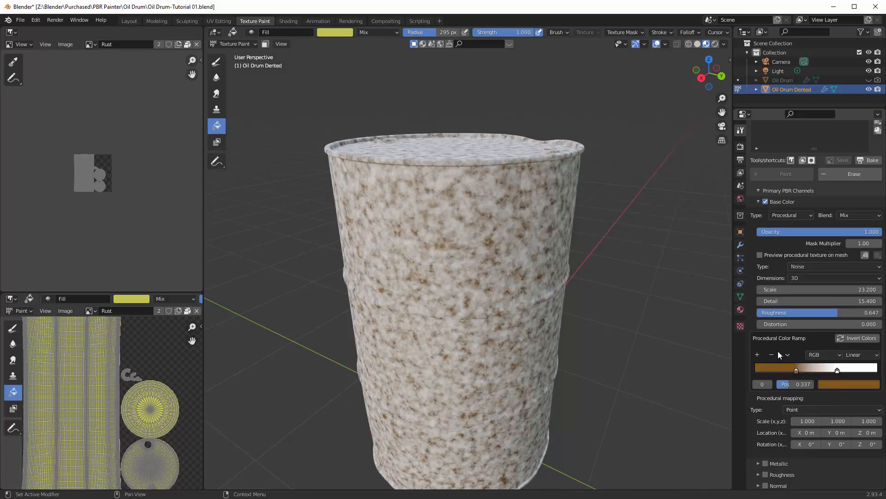
Step: Add a new stop to the Rust color ramp and set its position to 0.418
click(757, 355)
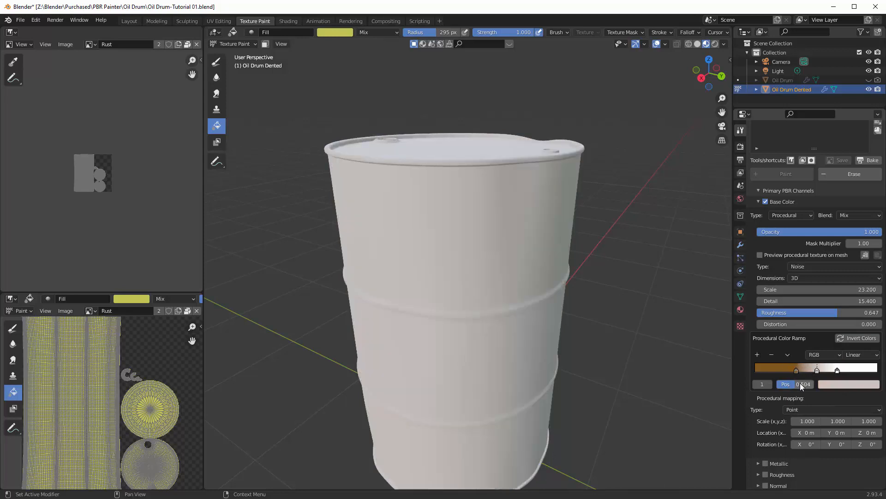
click(799, 384)
text(.418)
key(Return)
Step: Color the stop at 0.418 dark brown with hue 0.078, saturation 0.762 and value 0.070
click(838, 384)
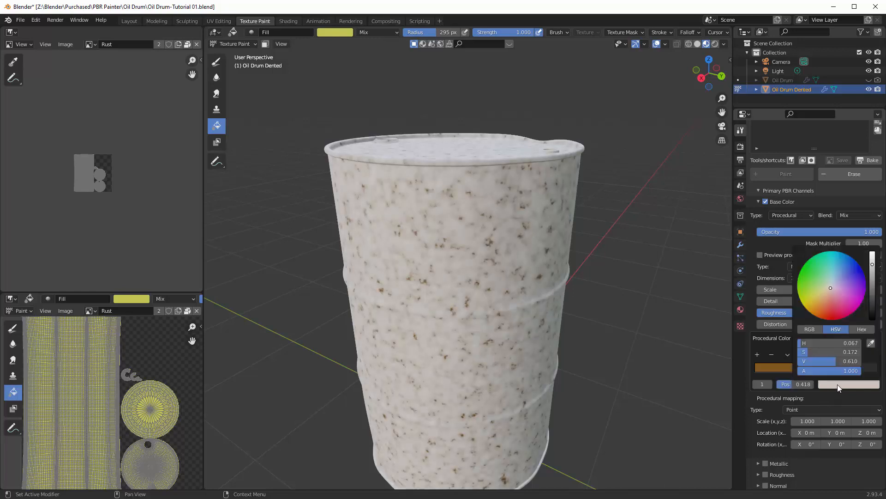
double_click(835, 343)
text(.078)
key(Tab)
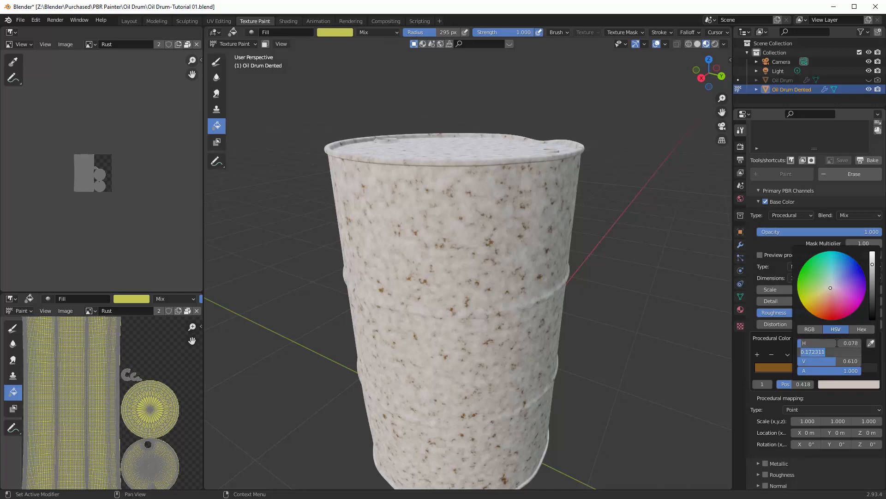
text(.762)
key(Tab)
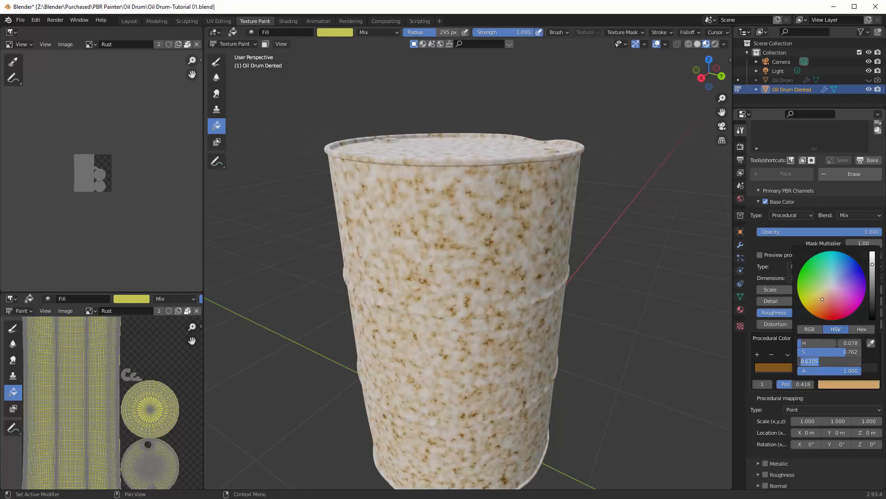
text(.07)
key(Tab)
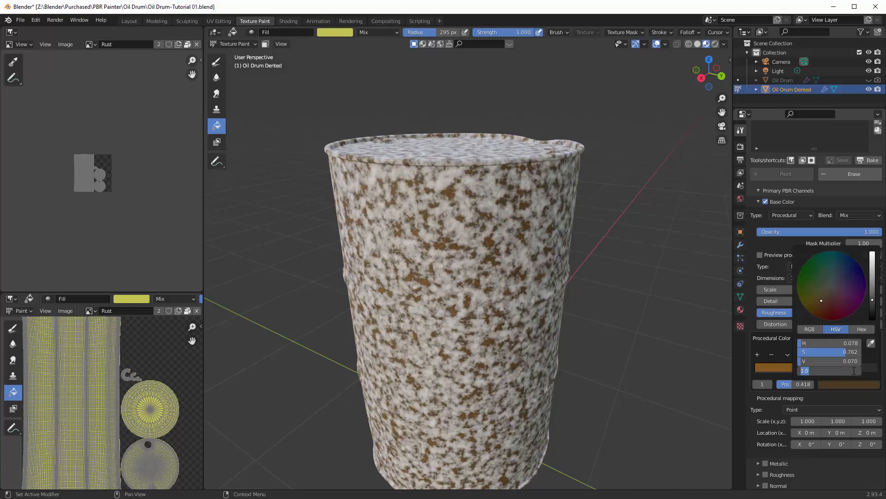
key(Return)
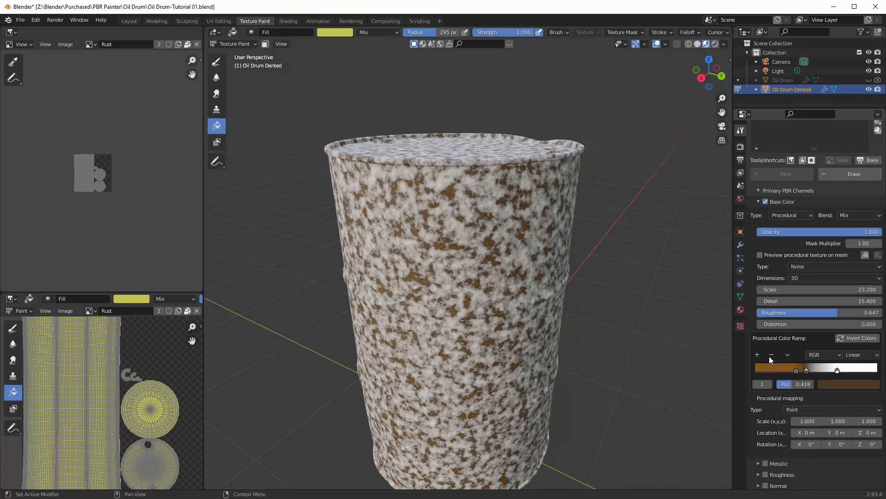
Step: Add another stop to the Rust color ramp and place it at position 0.541
click(758, 354)
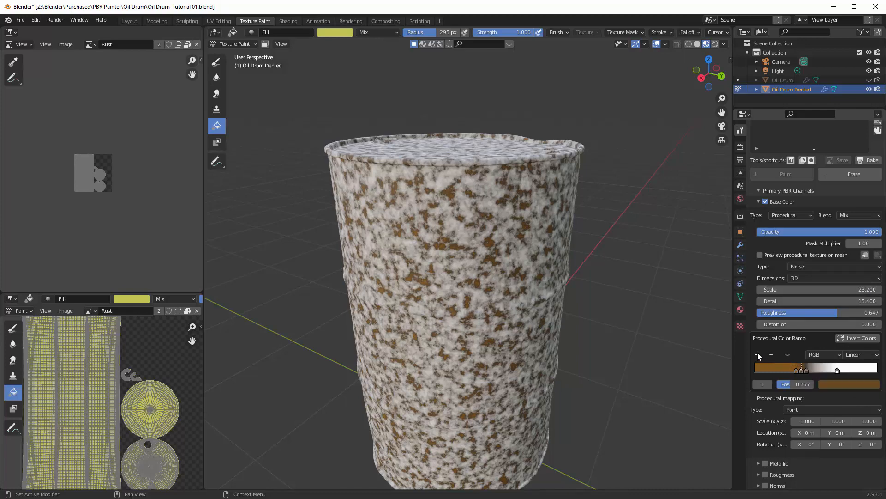
click(799, 382)
text(0.541)
key(Return)
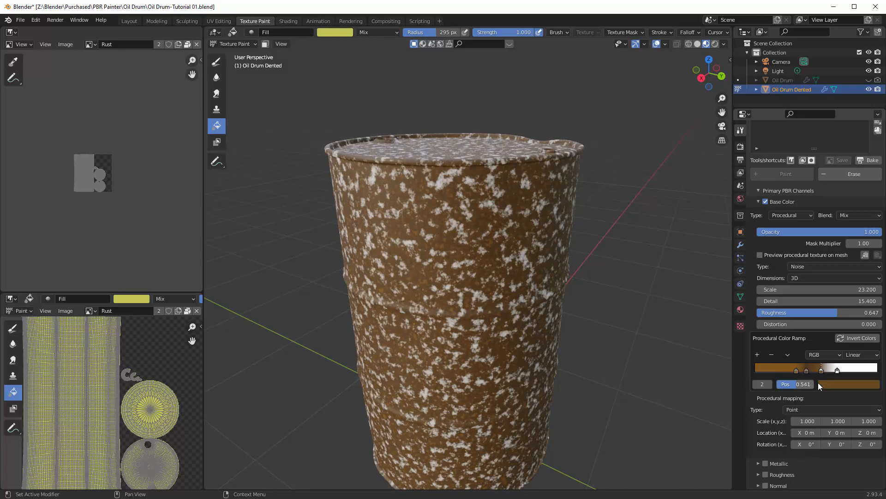
Step: Color the stop at 0.541 dark red with hue 0.018, saturation 0.877 and value 0.065
click(850, 383)
click(841, 347)
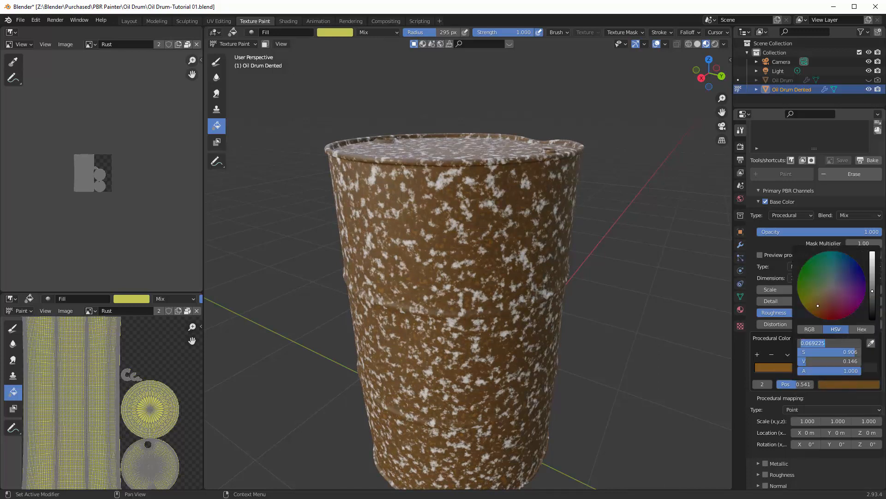
text(.018)
key(Tab)
text(.877)
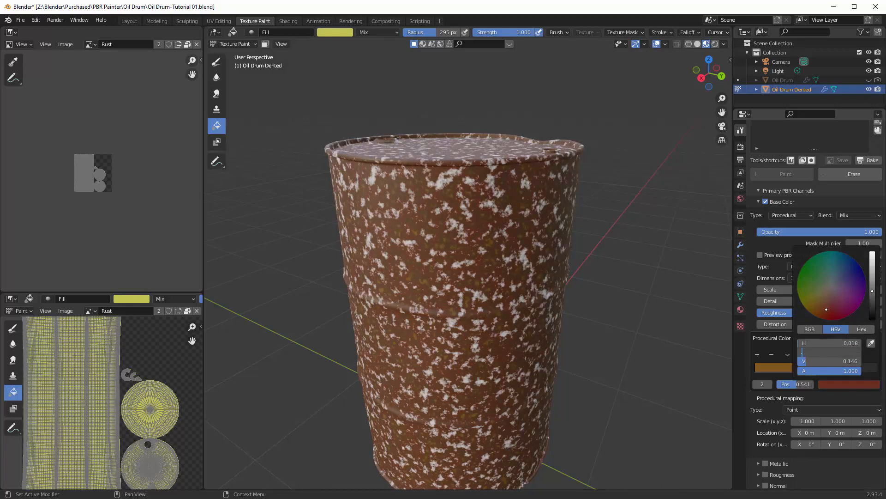
key(Tab)
text(.065)
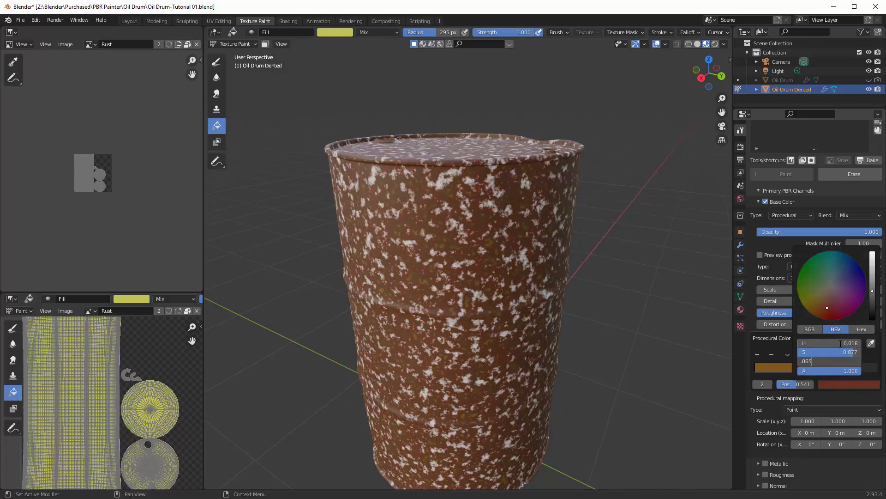
key(Tab)
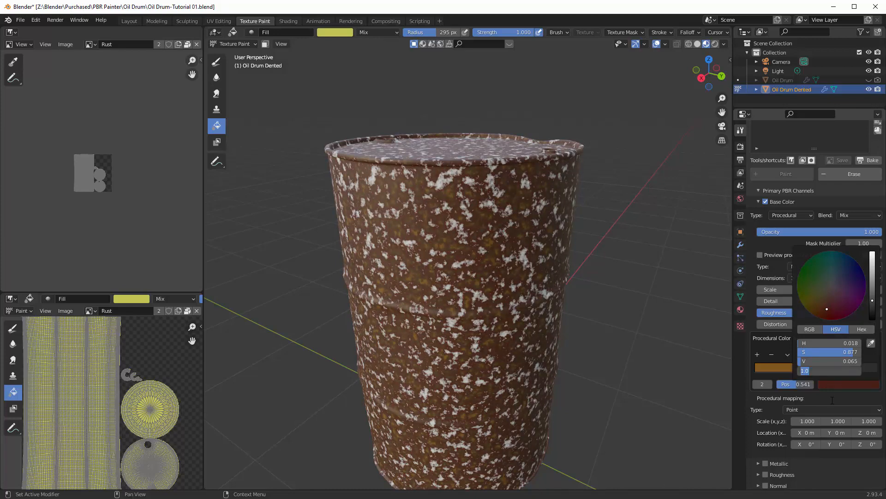
key(Return)
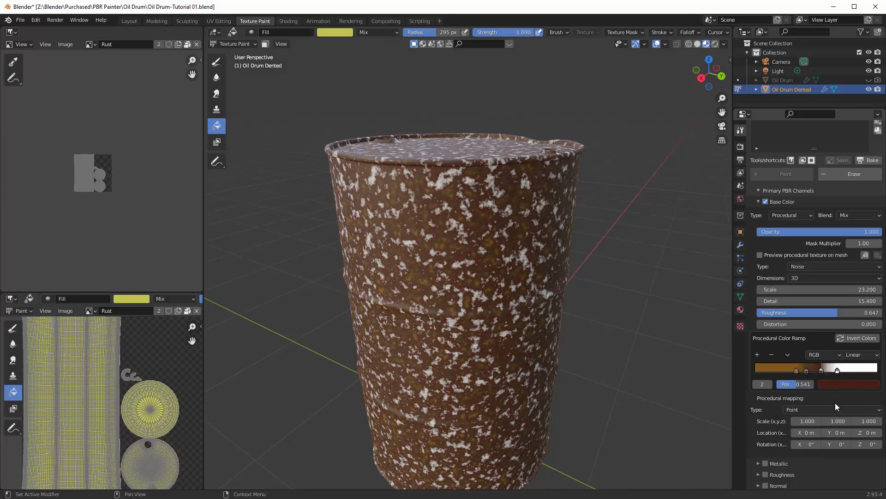
Step: Set the position of the Rust ramp's white end stop to 0.645
click(838, 371)
click(803, 384)
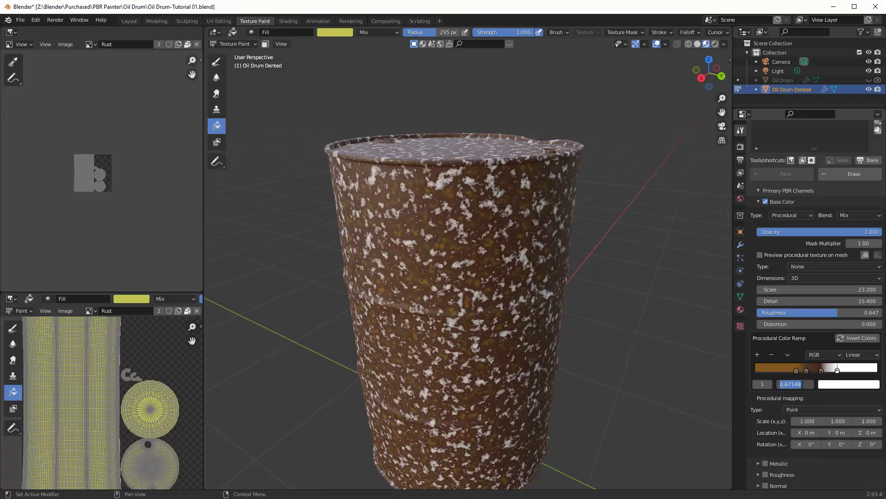
text(.645)
key(Return)
Step: Recolor the white end stop with hue 0.028 and saturation 0.914, and lower its value to a rusty orange
click(848, 384)
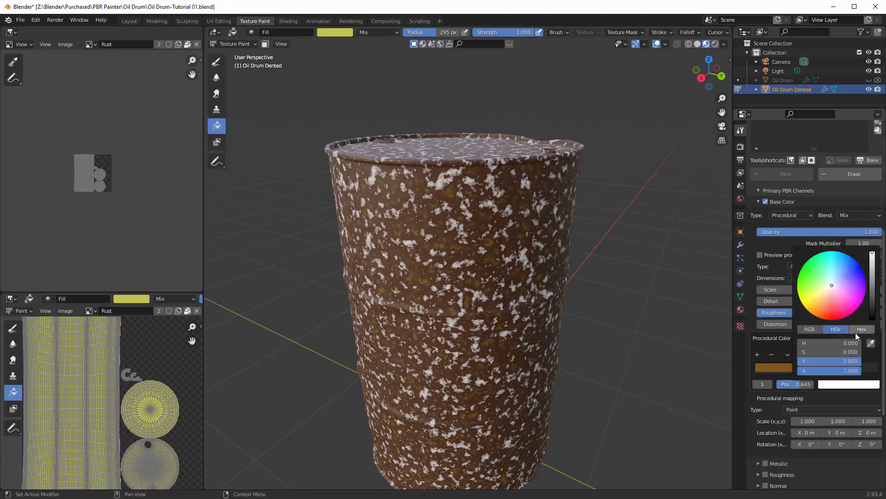
click(844, 343)
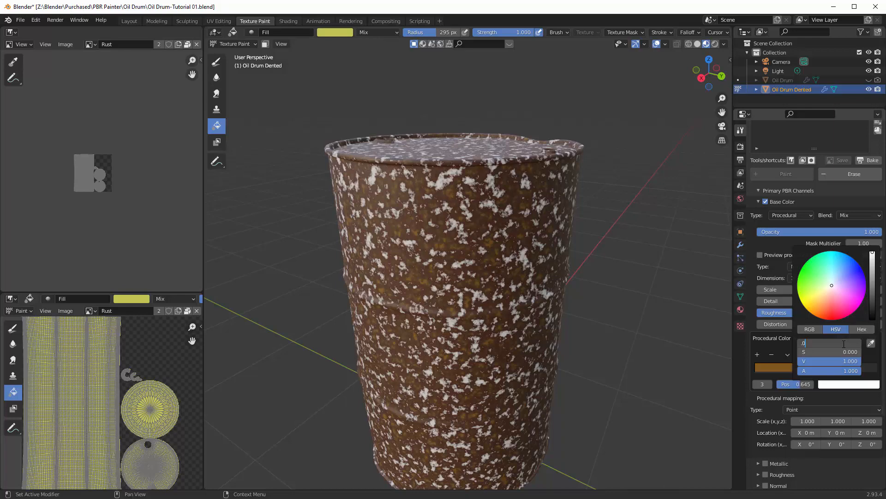
key(Tab)
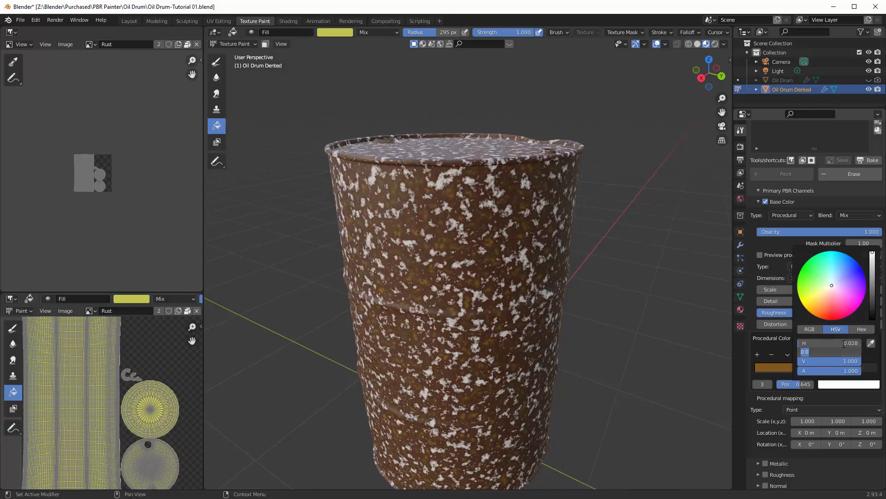
text(.914)
key(Tab)
key(BackSpace)
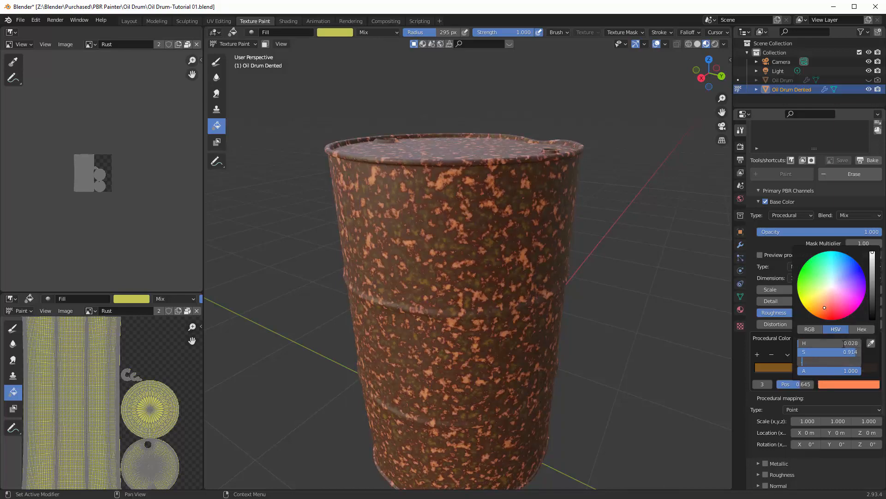
key(Return)
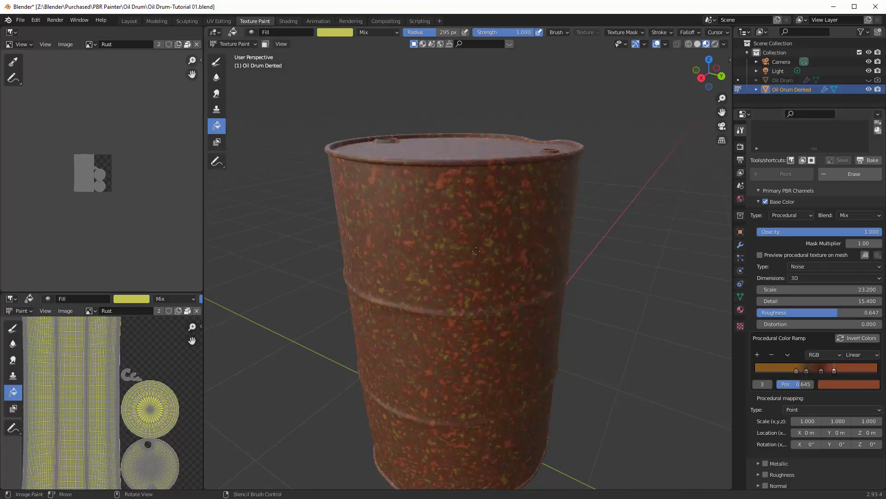
Step: Copy the procedural setup of the Rust layer's Base Color channel and collapse that channel's settings
mouse_move(459, 248)
middle_down()
mouse_move(476, 234)
mouse_move(472, 254)
middle_up()
scroll(471, 254, up, 1)
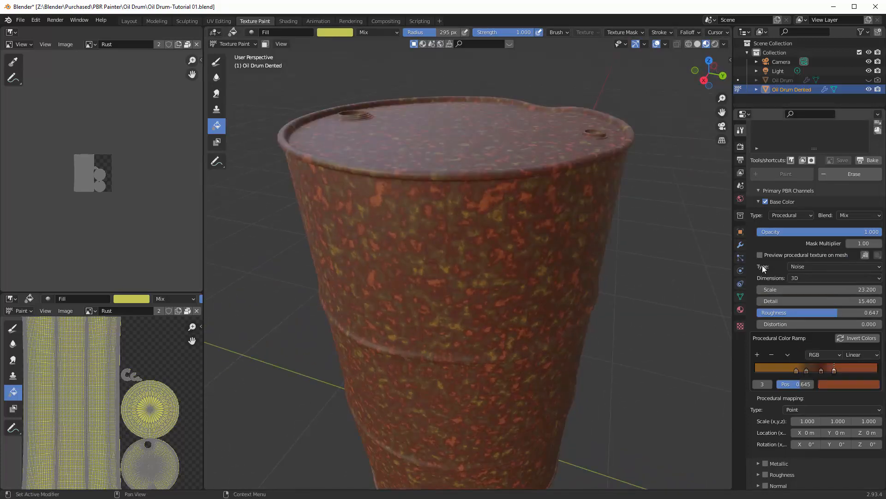
click(864, 255)
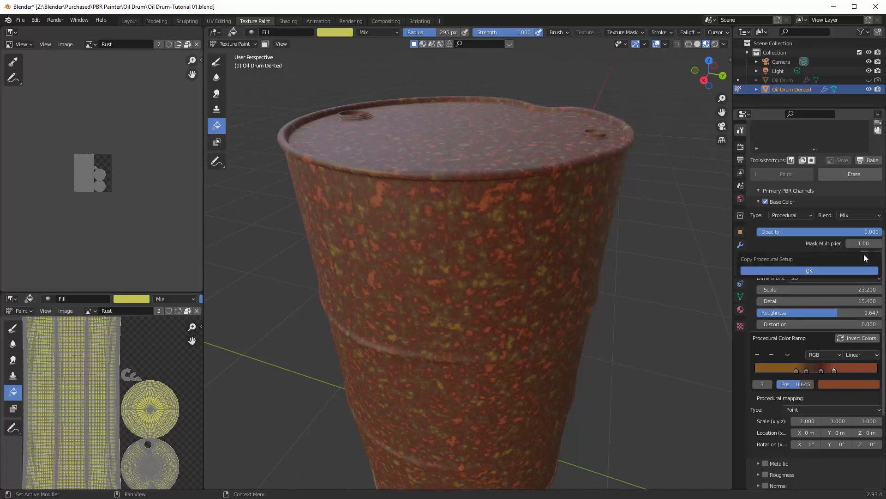
click(760, 204)
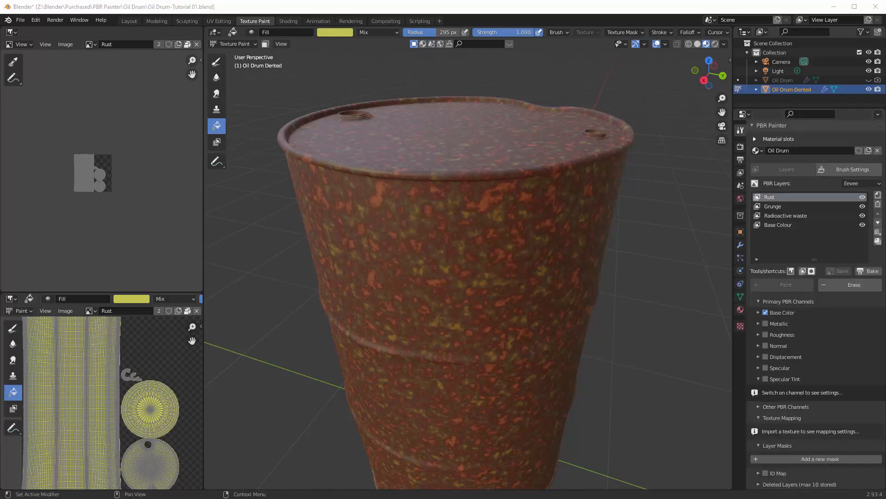
Step: Enable the Normal channel on the Rust layer and view its settings before collapsing them
click(765, 346)
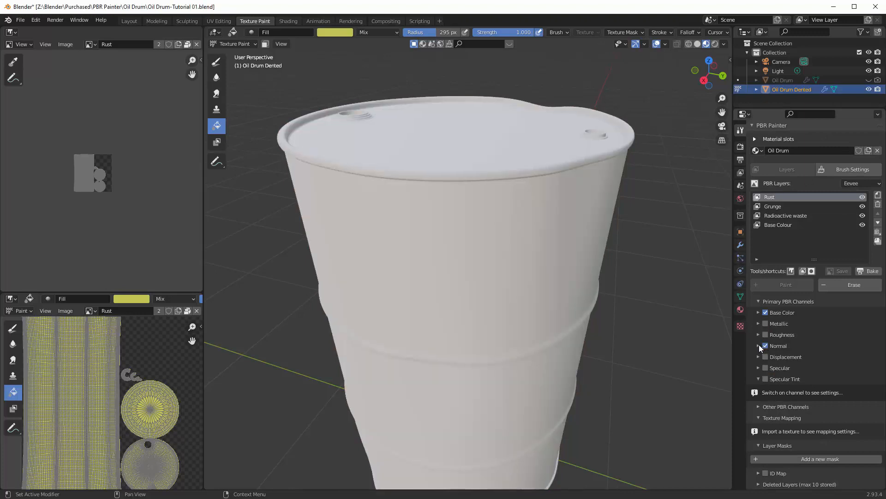
click(759, 346)
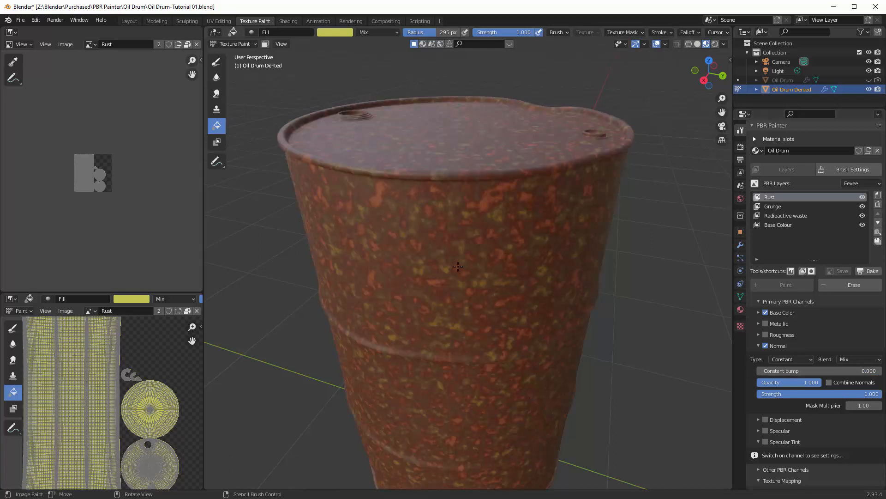
middle_drag(461, 252, 467, 245)
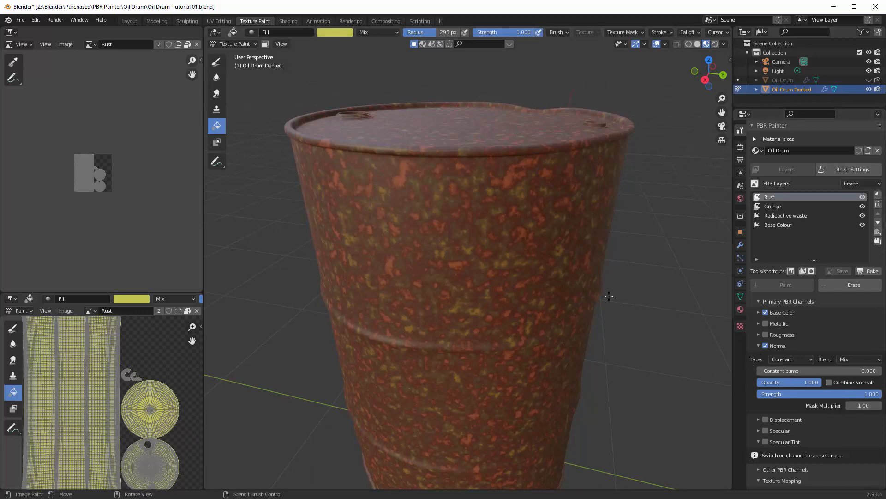
click(758, 345)
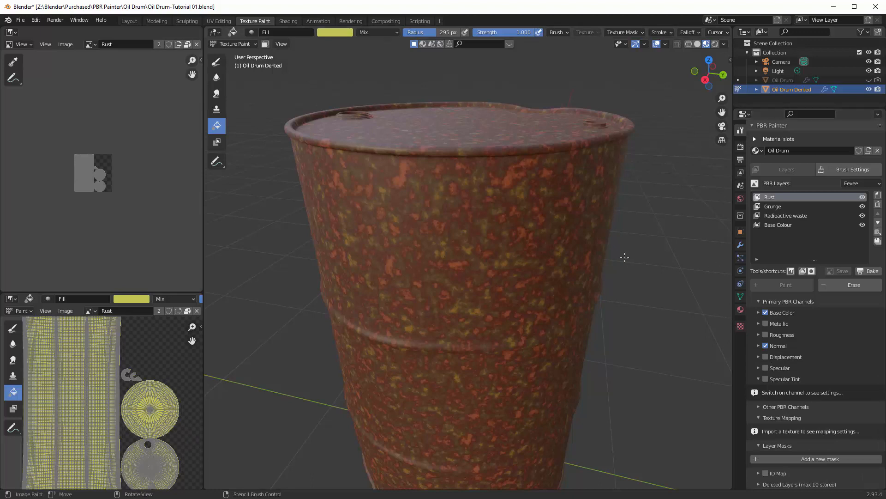
middle_drag(624, 257, 605, 251)
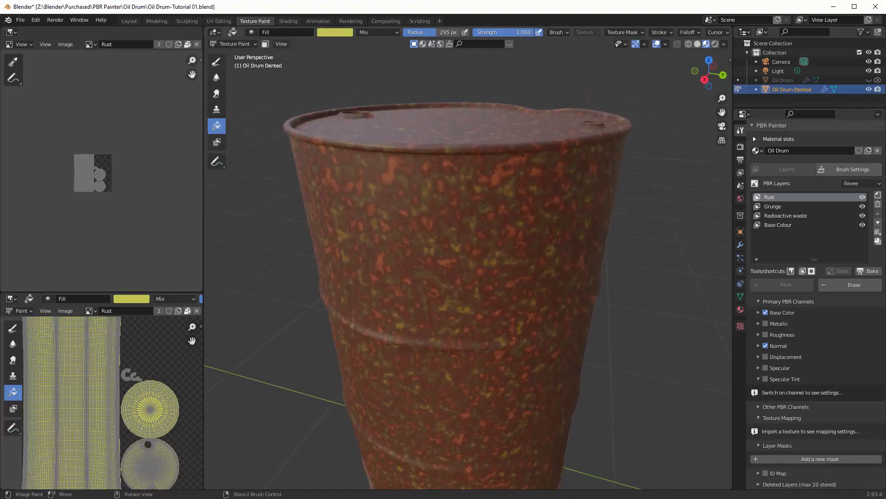
middle_drag(547, 288, 707, 324)
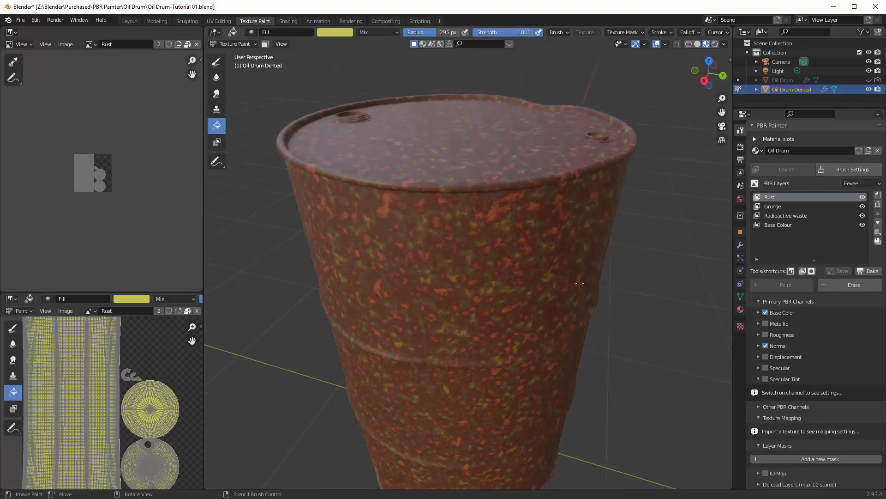
middle_drag(580, 283, 577, 273)
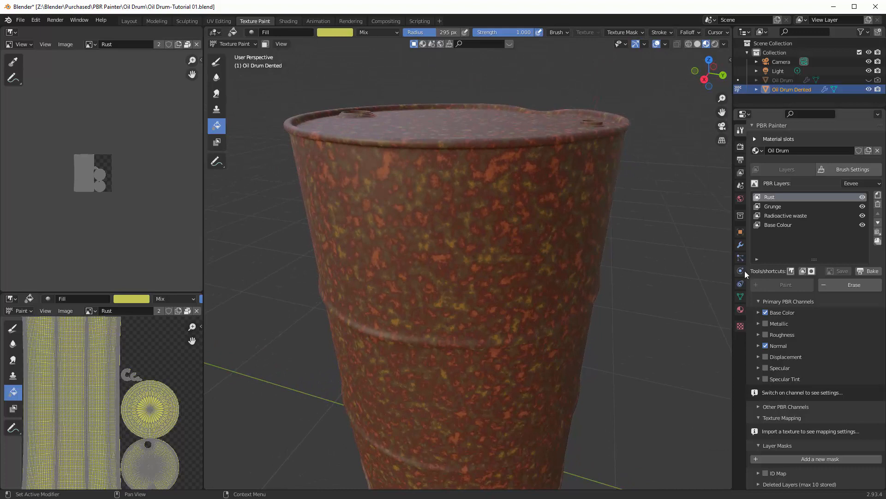
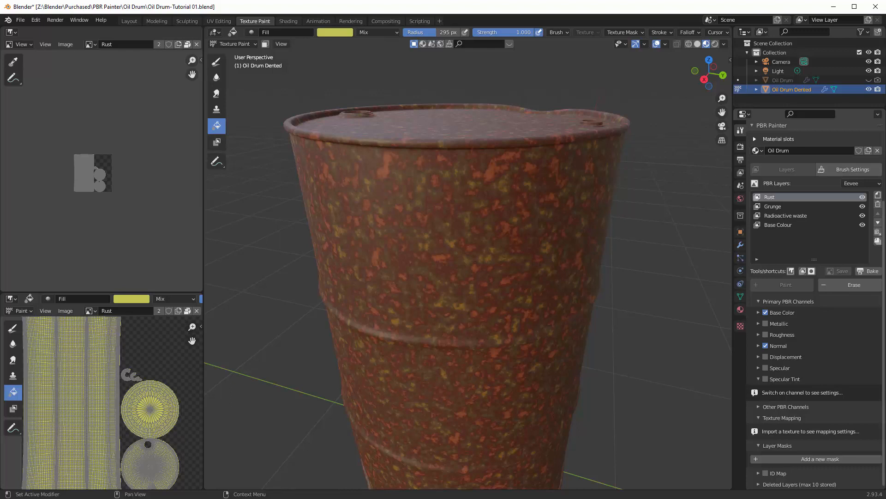
Step: Add an Ambient Occlusion (Cycles) mask to the Rust layer
scroll(580, 271, down, 2)
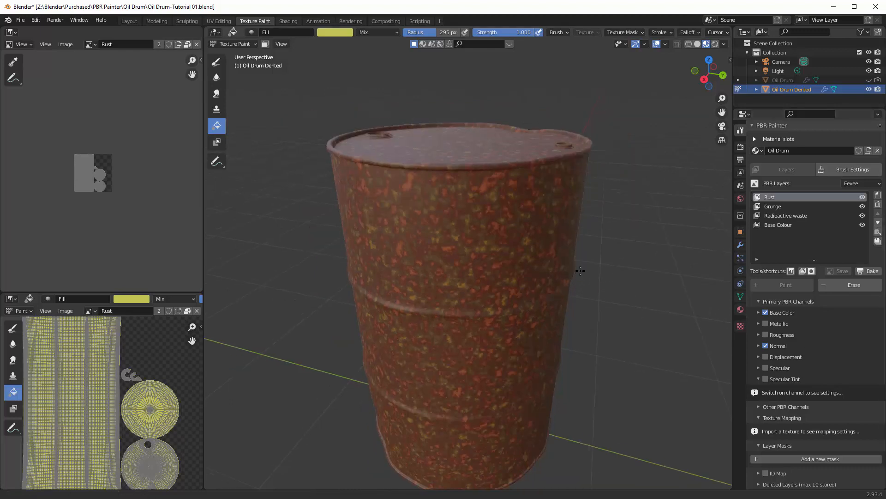
middle_drag(580, 271, 575, 256)
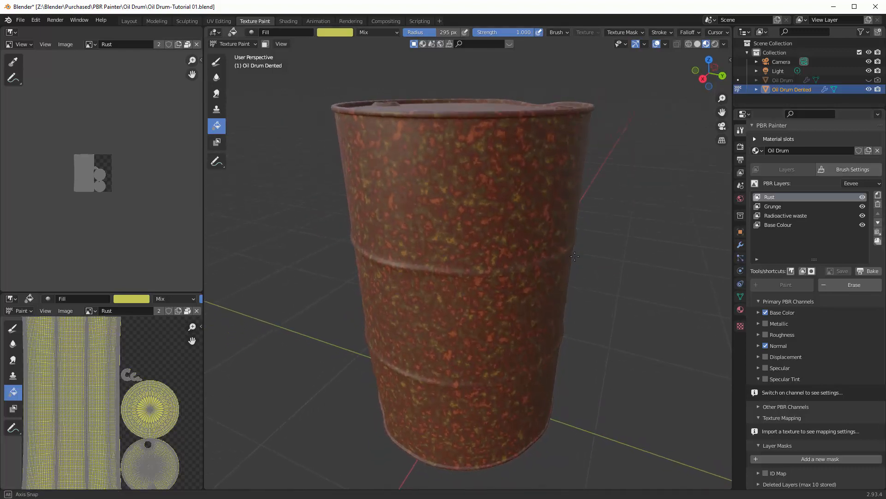
click(821, 460)
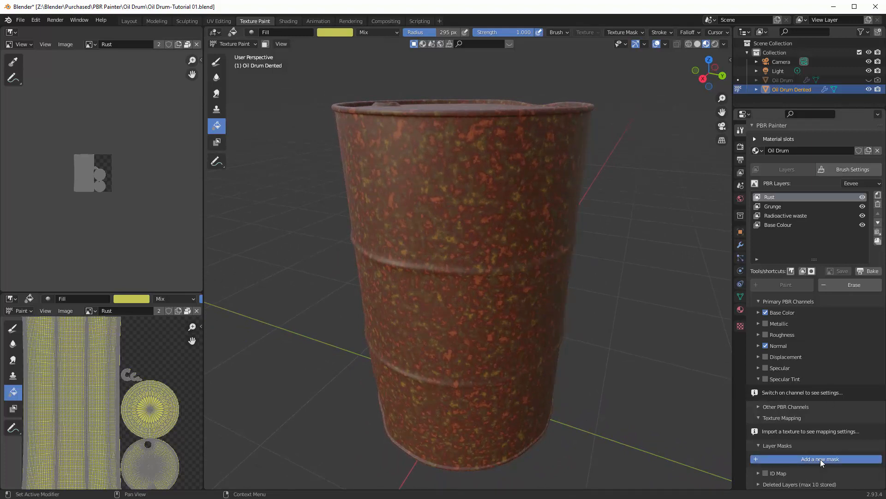
click(813, 476)
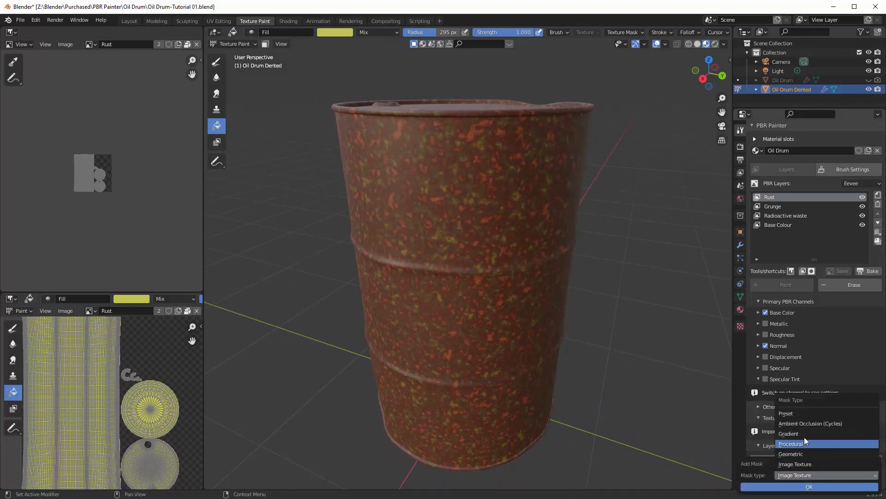
click(807, 425)
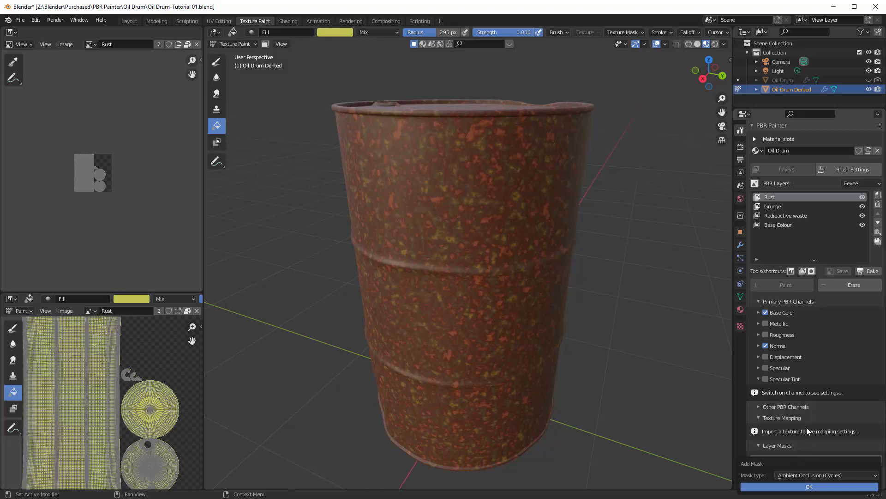
click(821, 485)
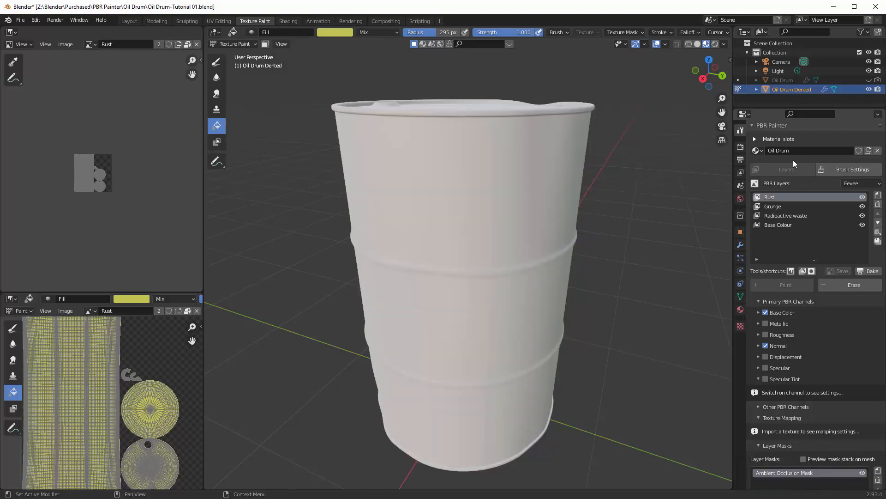
Step: Show the viewport in rendered shading and set the scene's render engine to Cycles
click(715, 44)
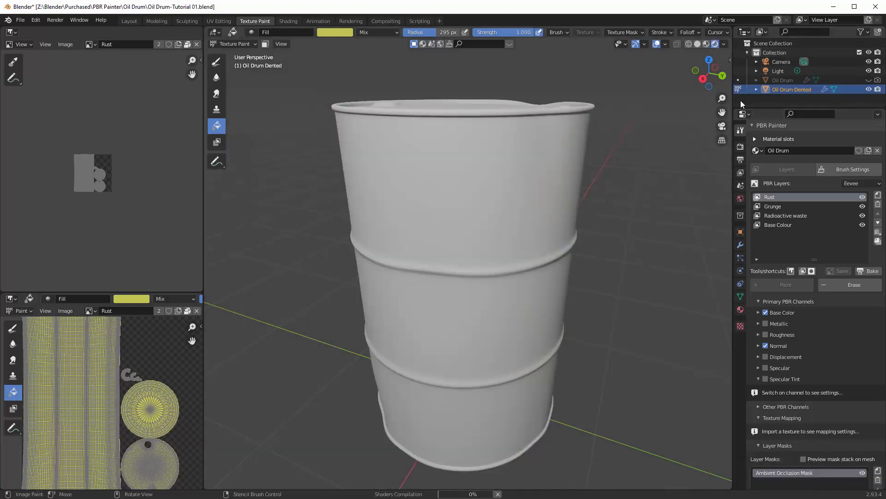
click(740, 146)
click(835, 145)
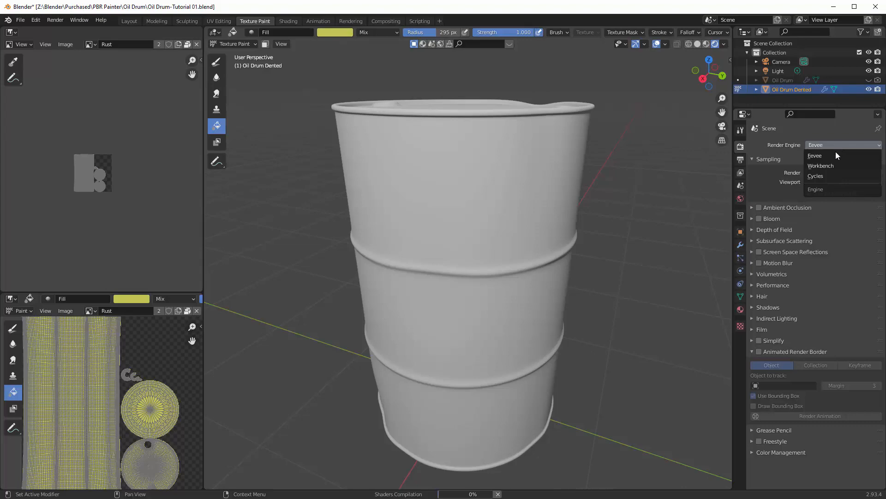
click(826, 176)
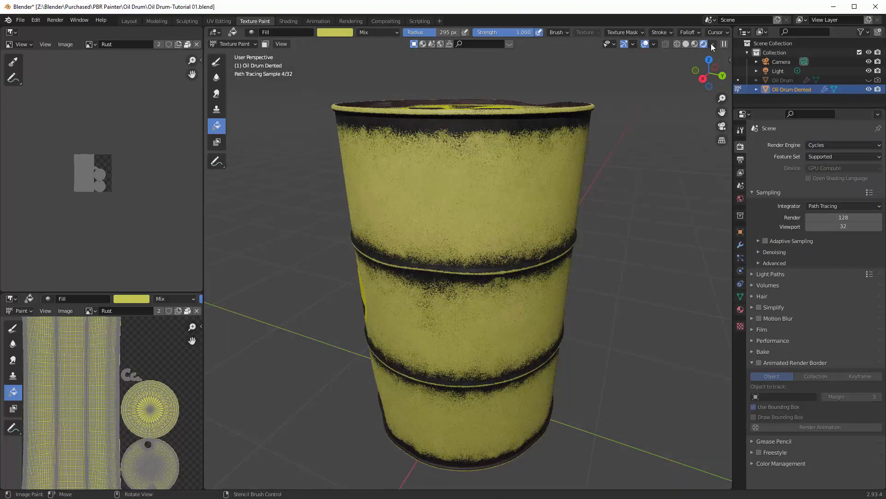
Step: Preview the Rust layer's ambient occlusion mask on the drum and inspect it from several sides
click(740, 130)
scroll(786, 342, down, 3)
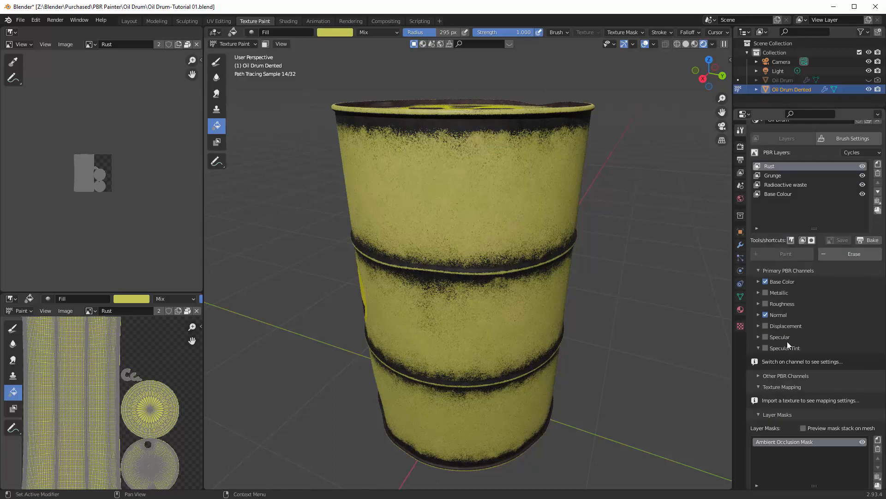
scroll(788, 341, down, 10)
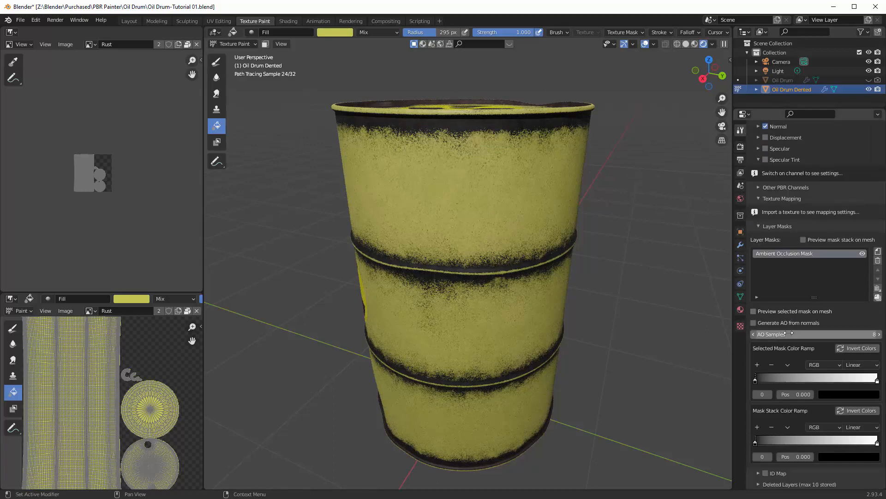
click(754, 312)
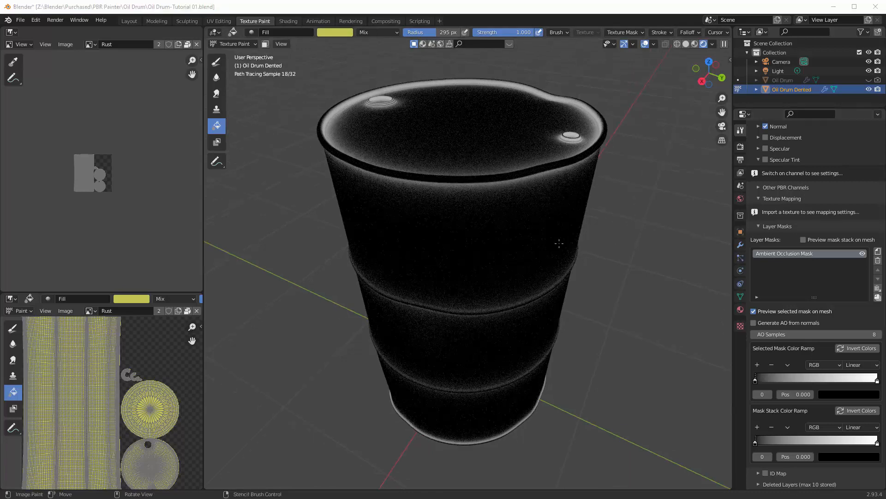
mouse_move(559, 243)
middle_down()
mouse_move(624, 235)
mouse_move(633, 224)
middle_up()
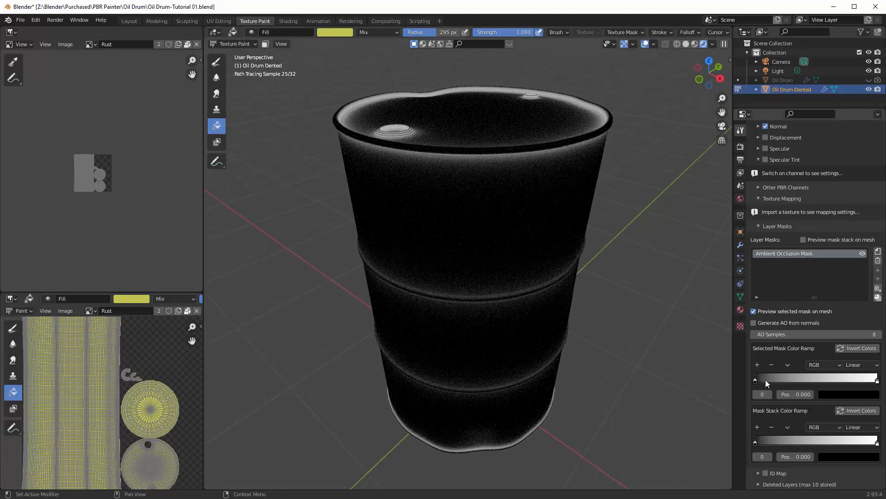
Step: Set the white stop of the ambient occlusion mask's selected color ramp to position 0.159 to widen the masked areas
ctrl+click(846, 380)
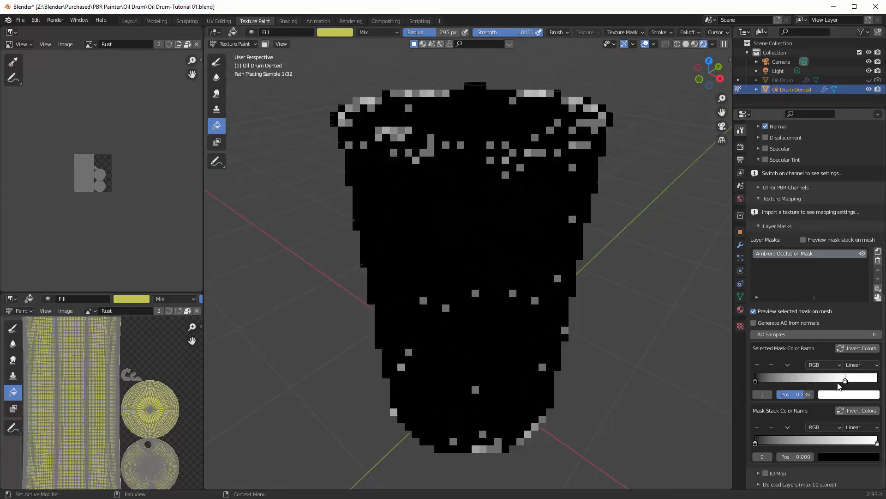
drag(839, 386, 818, 386)
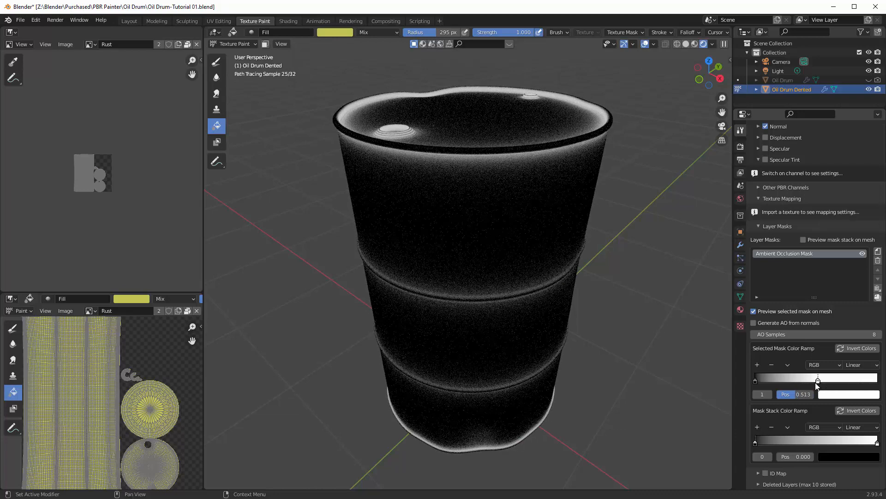
drag(814, 386, 807, 386)
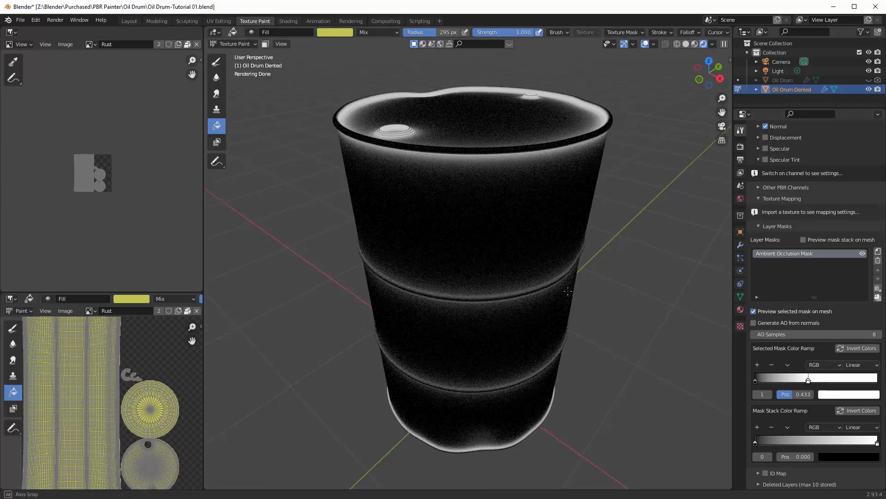
middle_drag(567, 291, 572, 326)
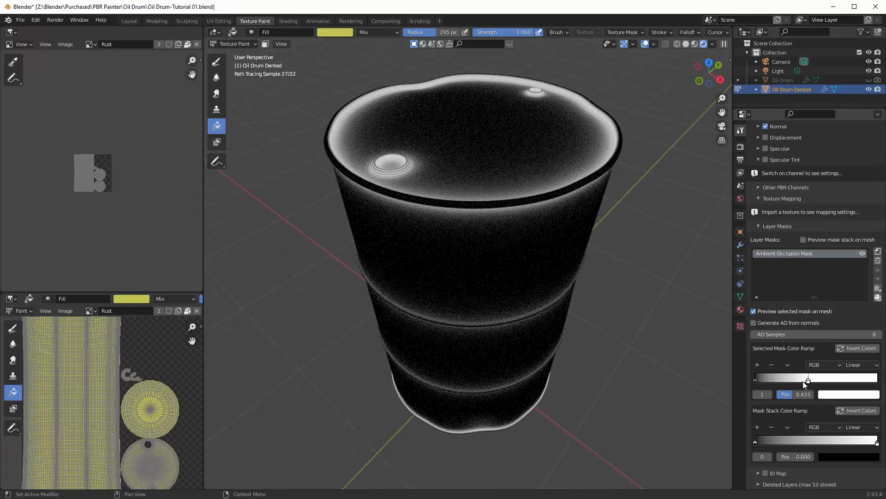
drag(808, 381, 774, 383)
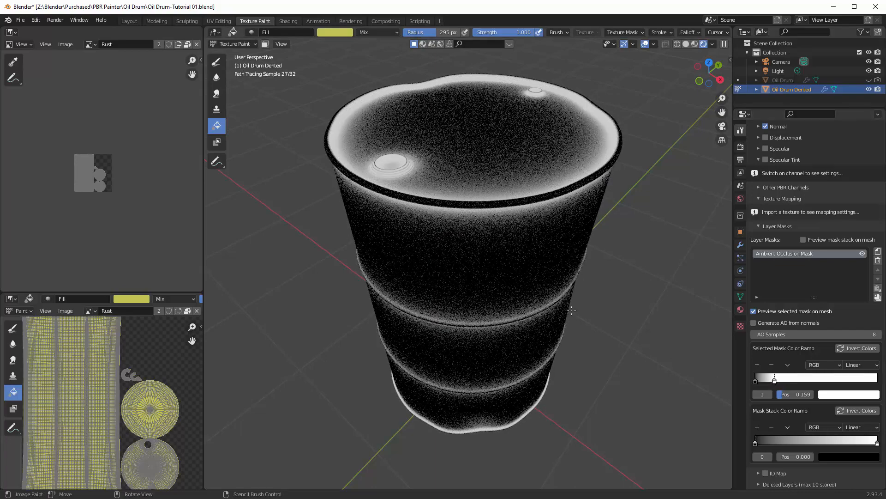
mouse_move(571, 310)
middle_down()
mouse_move(580, 287)
mouse_move(564, 308)
middle_up()
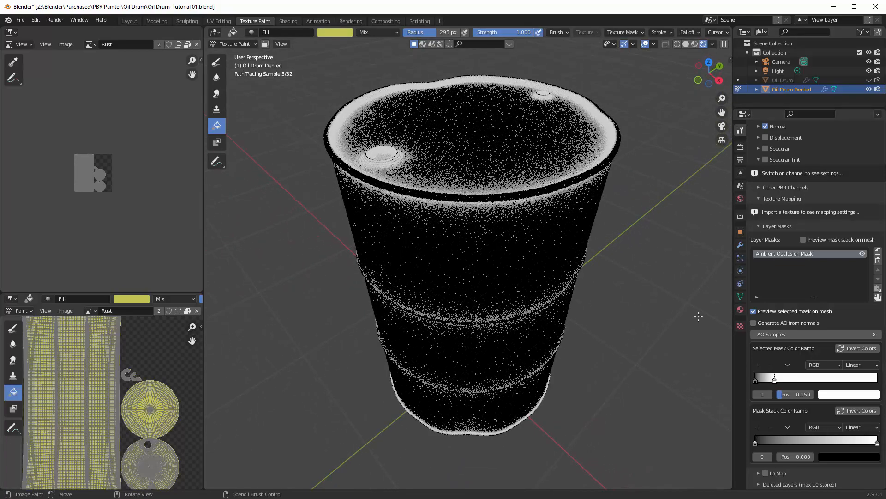
Step: Merge the Rust layer's visible masks into a single mask at 2048 by 2048 px
click(878, 298)
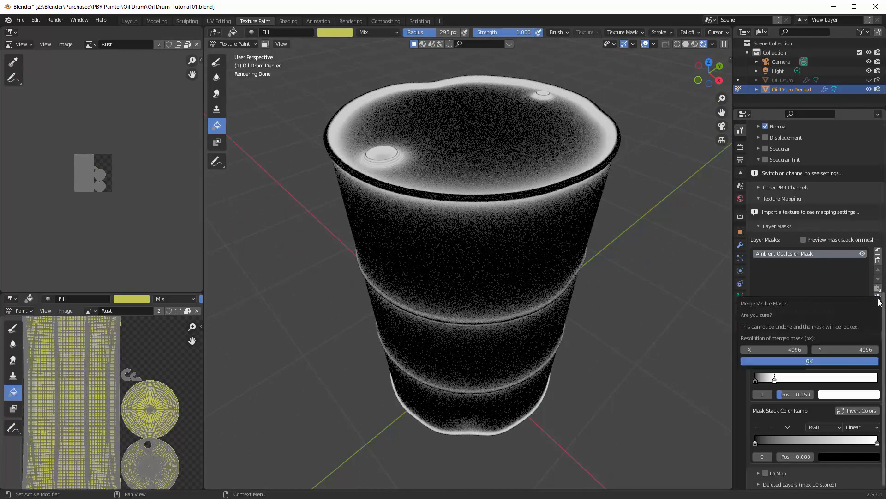
click(793, 349)
text(2048)
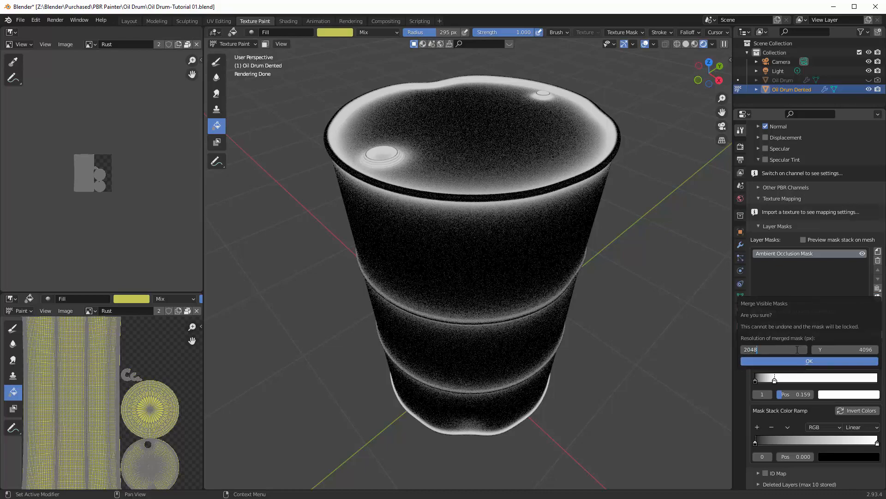
key(Tab)
text(2048)
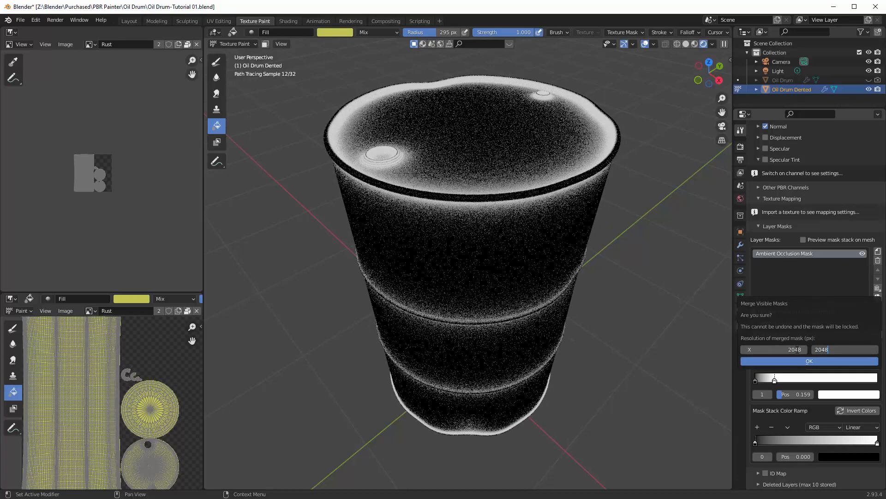
key(Tab)
click(809, 361)
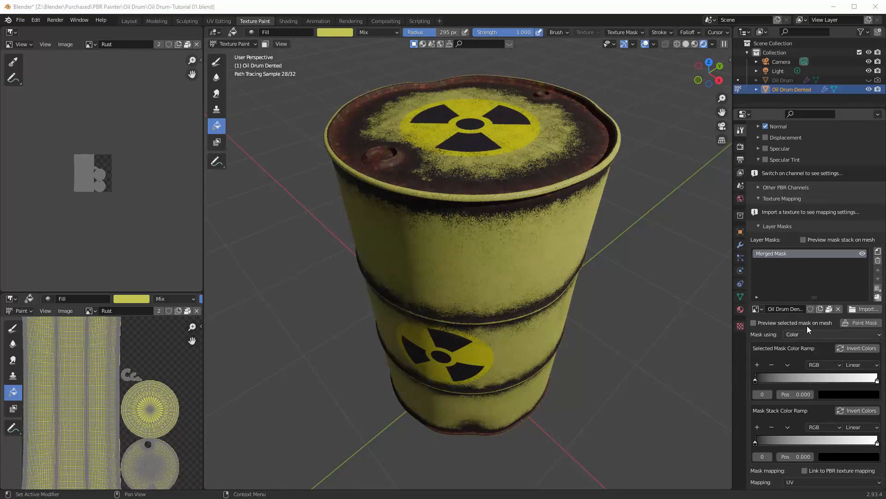
Step: Add a Geometric mask above the merged mask on the Rust layer and preview it on the drum
click(878, 254)
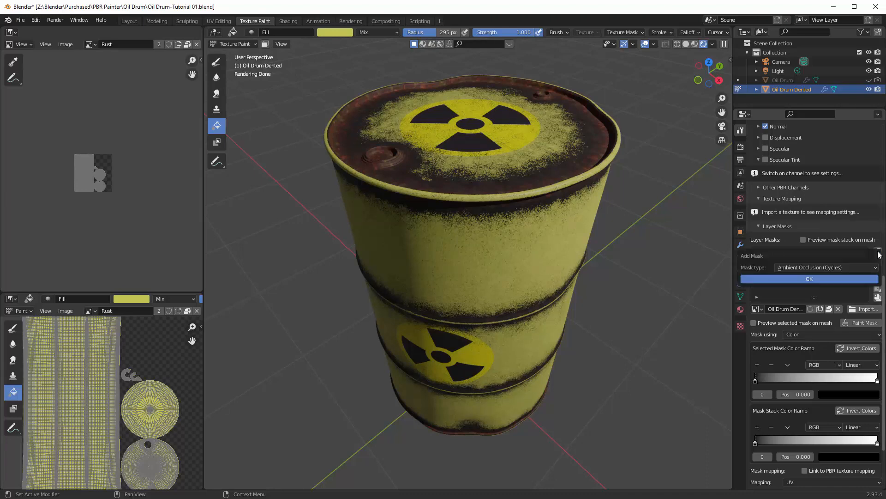
click(838, 267)
click(821, 286)
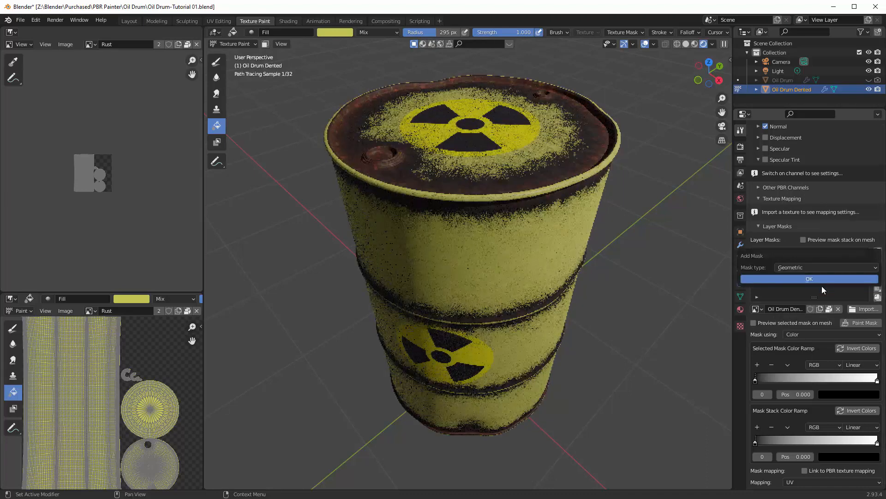
click(811, 278)
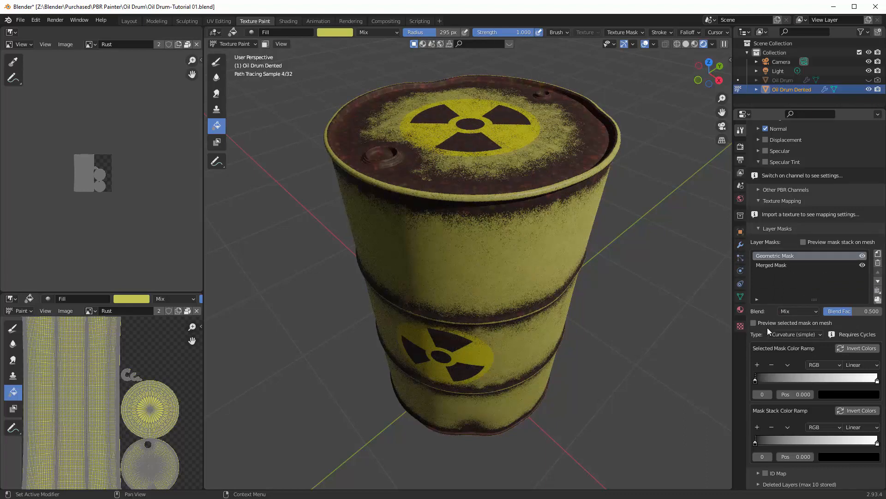
click(753, 322)
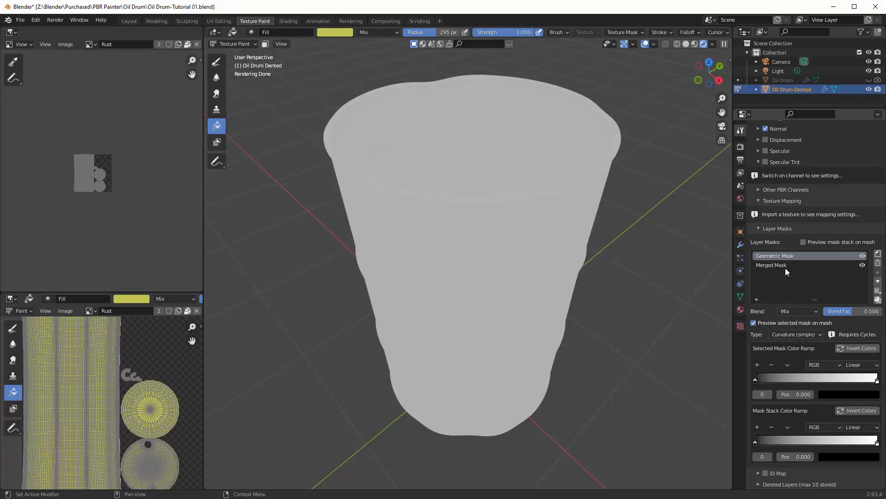
Step: Keep the geometric mask type at Curvature (simple), set its ramp's black stop to 0.509 and move the white stop inward to isolate the edges
click(792, 334)
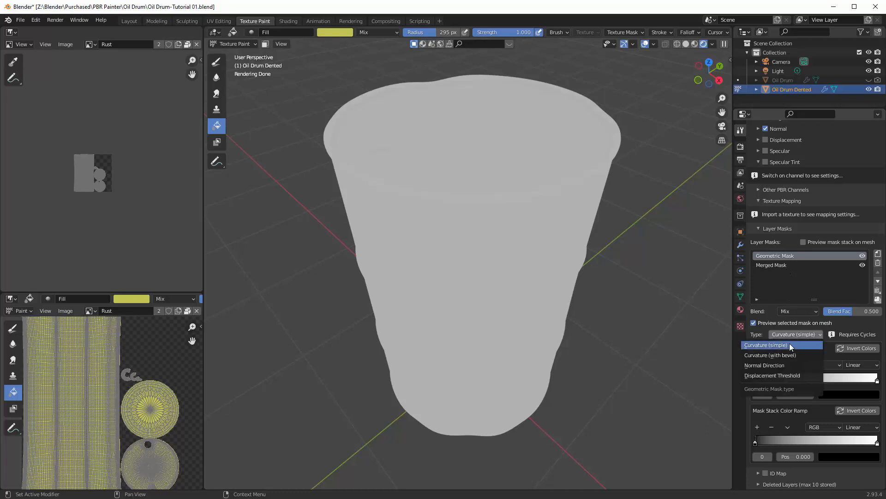
click(789, 343)
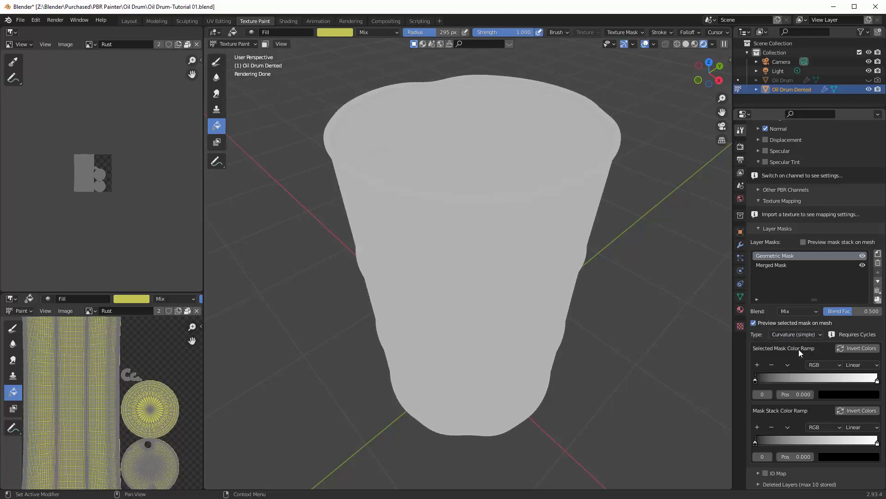
middle_drag(664, 347, 674, 336)
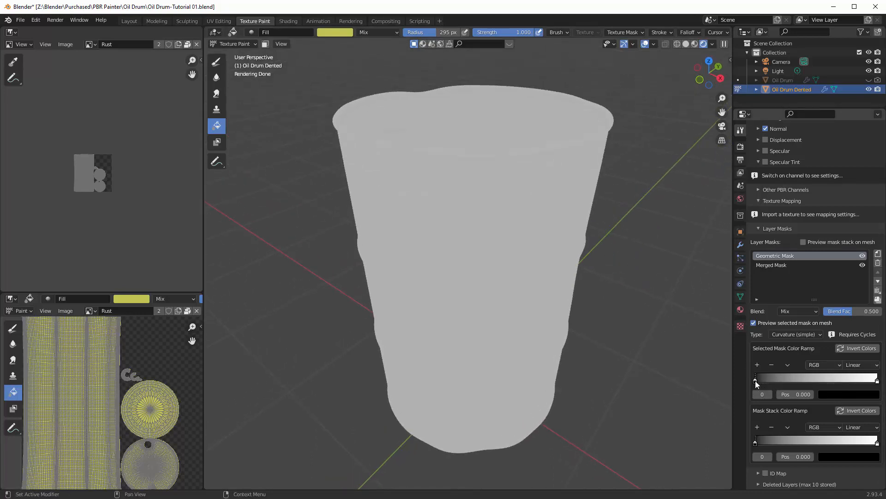
drag(755, 380, 815, 383)
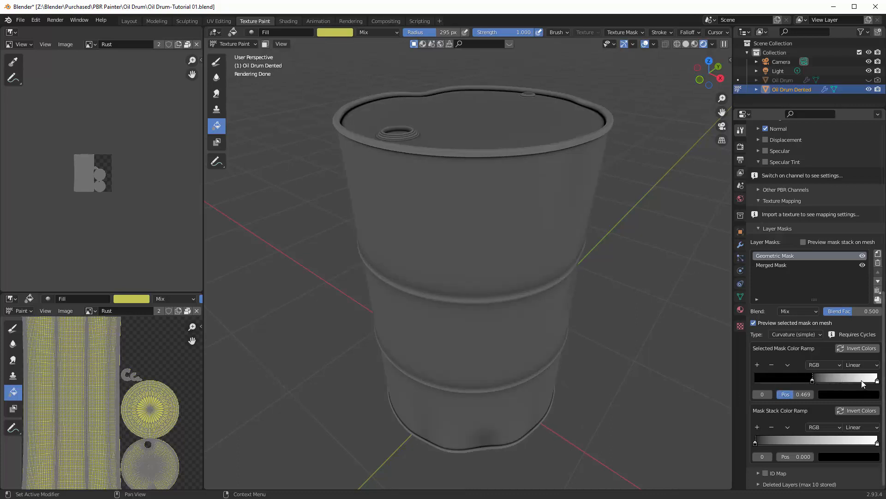
drag(876, 382, 817, 381)
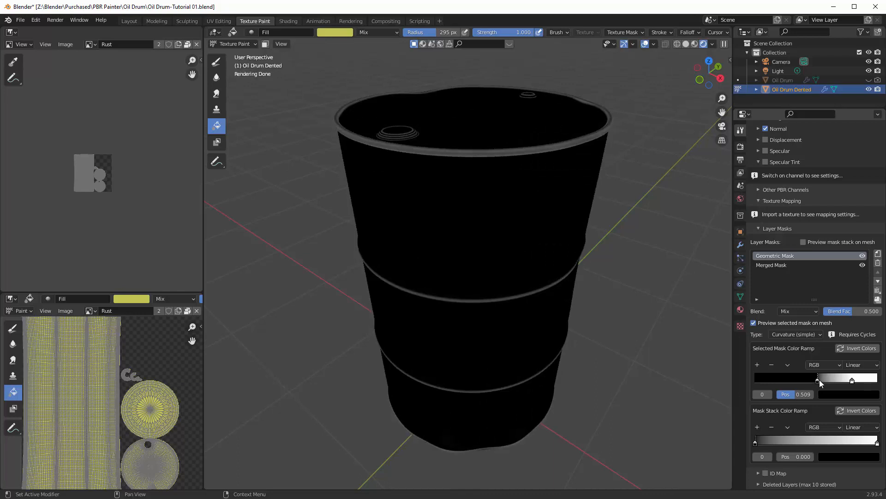
Step: Move the white stop of the geometric mask's color ramp to 0.693 and merge the visible masks at 2048 × 2048
drag(852, 381, 838, 381)
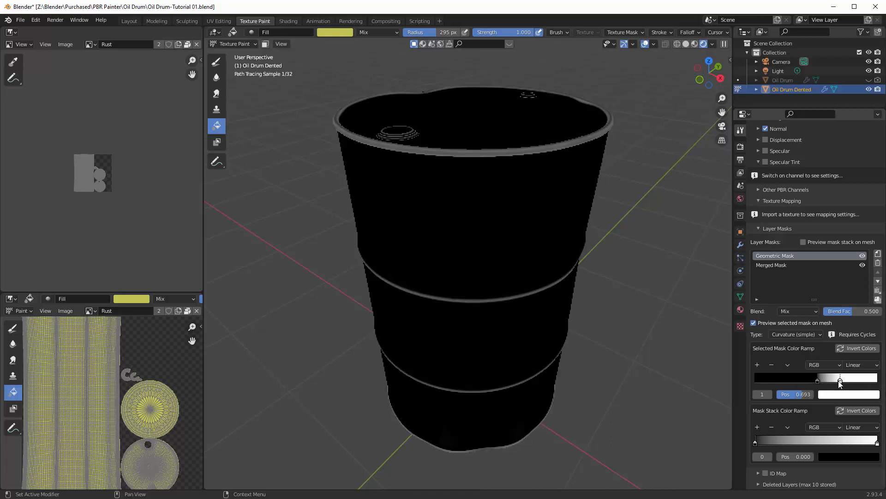
mouse_move(553, 325)
middle_down()
mouse_move(528, 245)
mouse_move(506, 309)
mouse_move(515, 341)
middle_up()
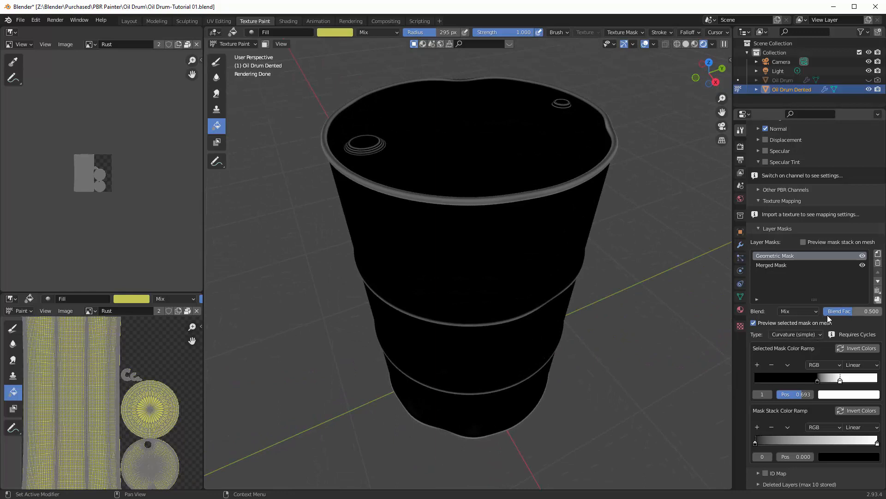
click(878, 300)
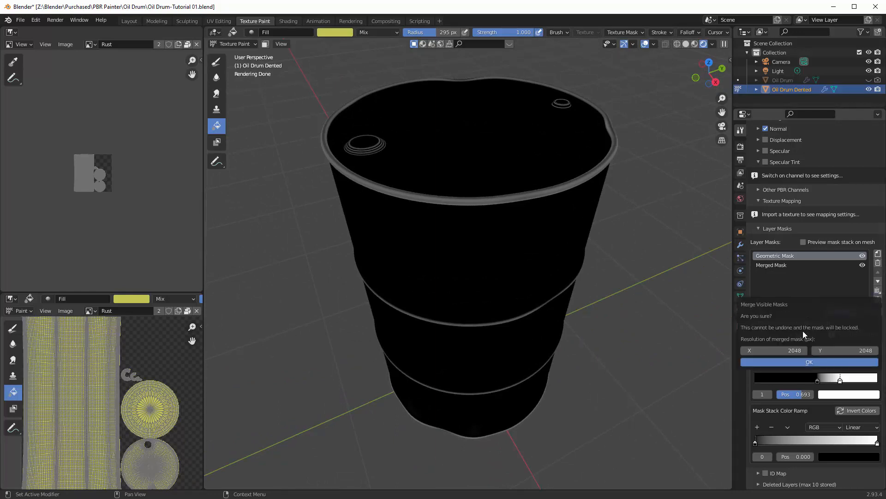
click(803, 365)
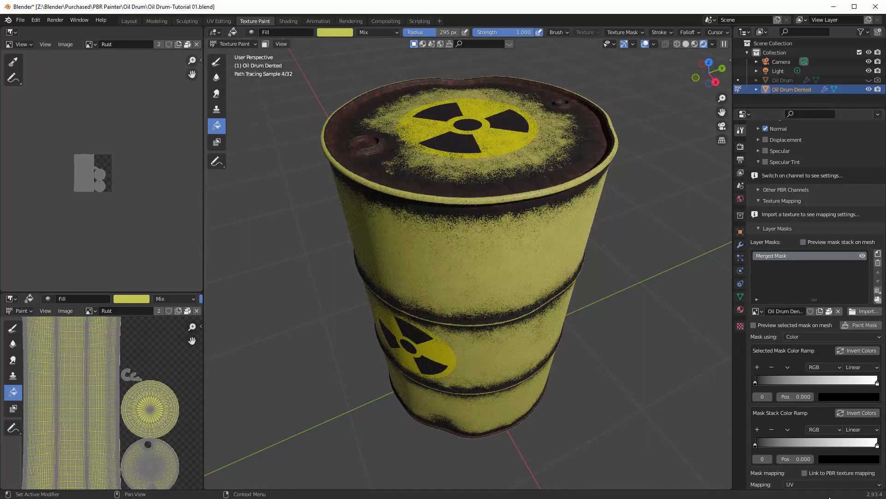
Step: Leave the merged mask's name as it is and try to undo the mask merge
double_click(772, 254)
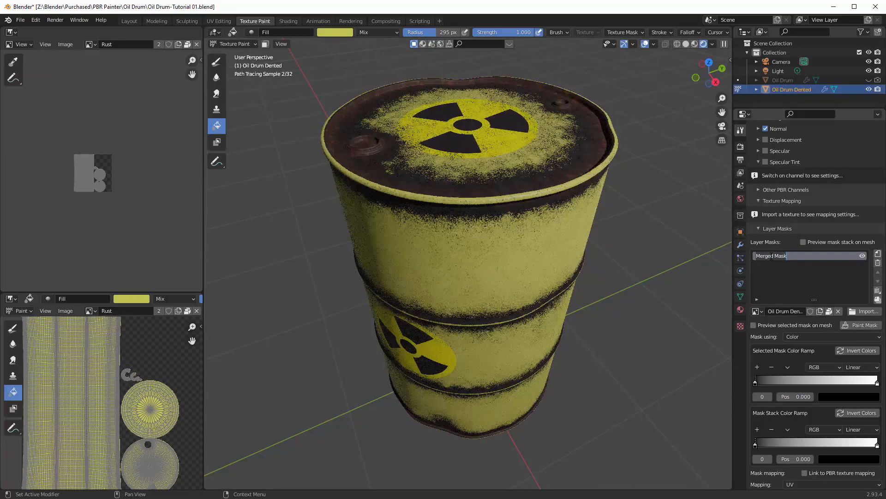
key(Return)
key(ctrl+z)
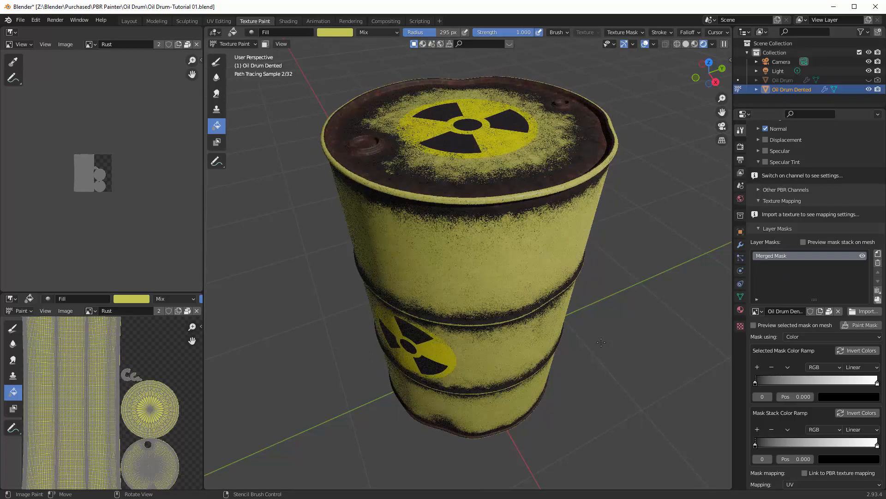
key(ctrl+z)
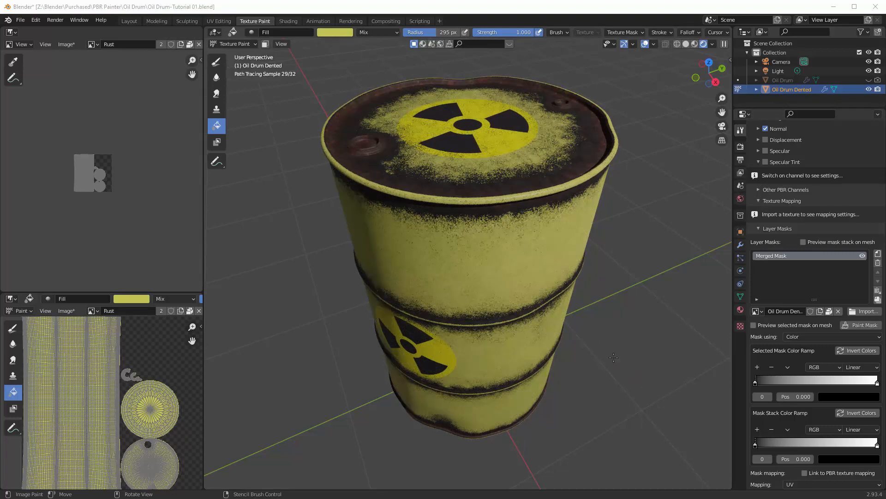
middle_drag(614, 358, 615, 352)
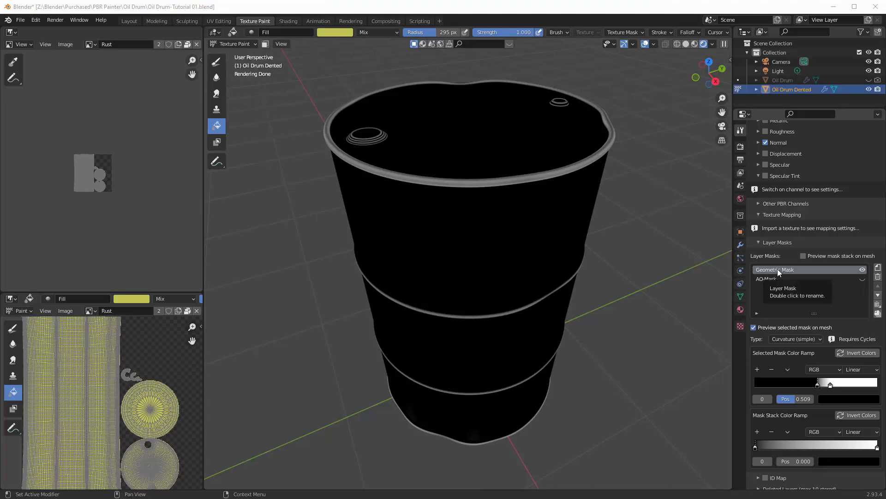
Step: Merge the visible geometric mask into a baked mask and rename it Geometric - Mask
click(877, 313)
click(804, 379)
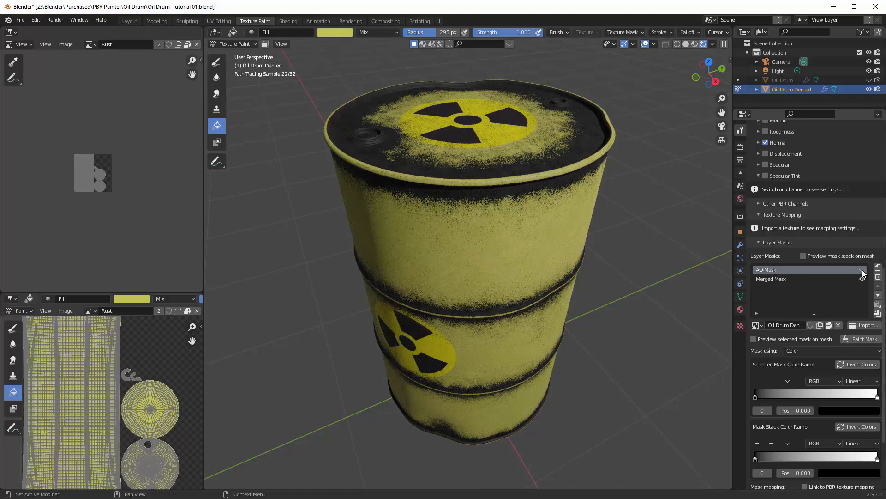
click(774, 278)
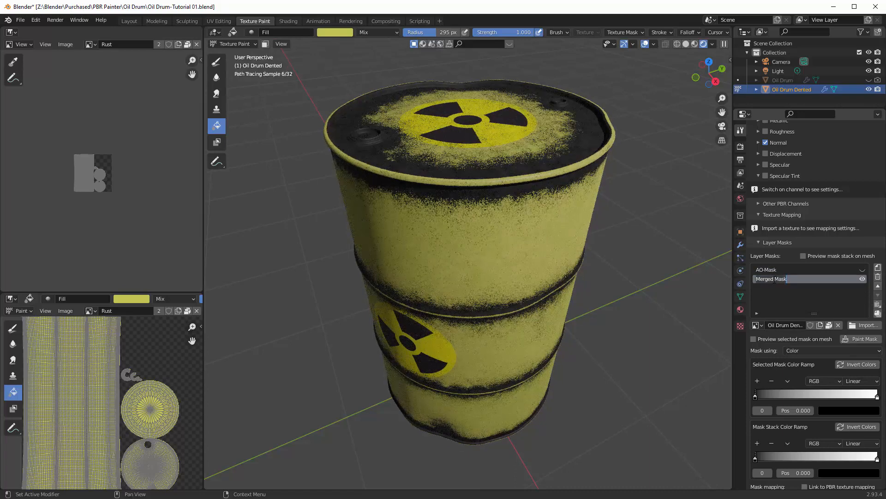
double_click(775, 279)
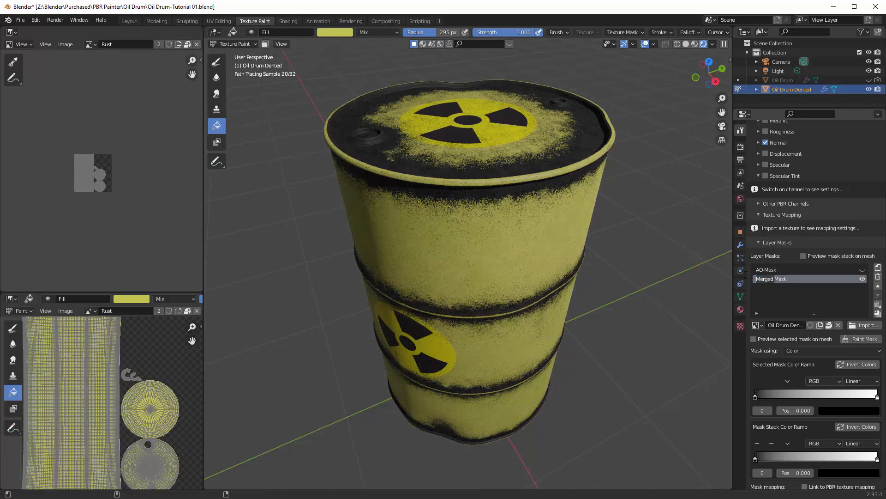
text(GeoMask)
key(Return)
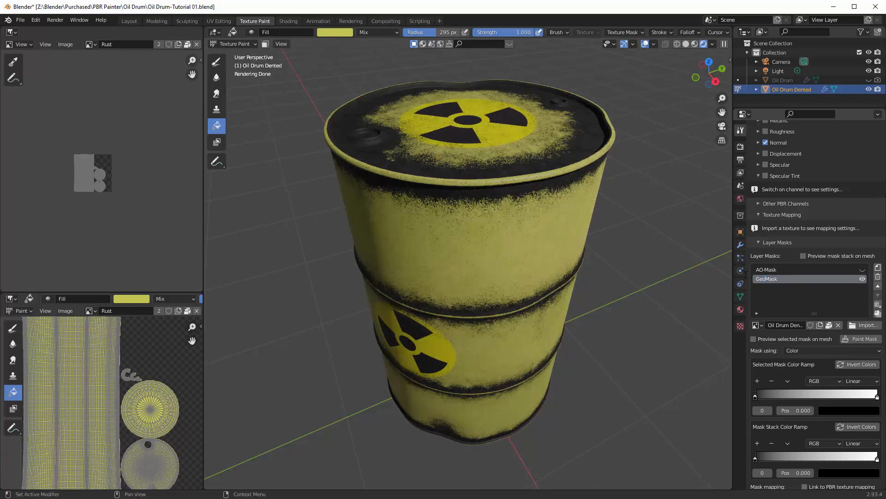
text(metric -)
key(Return)
Step: Make the AO-Mask visible again and switch the render engine to Eevee
click(790, 271)
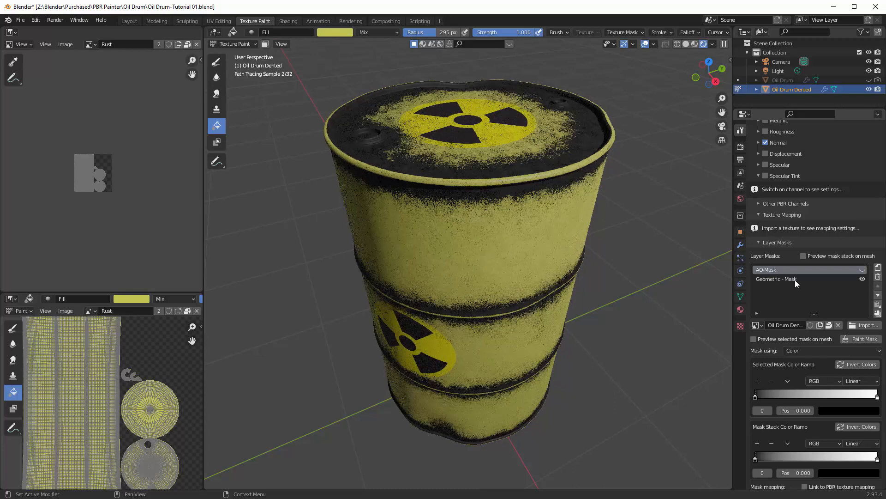
click(863, 269)
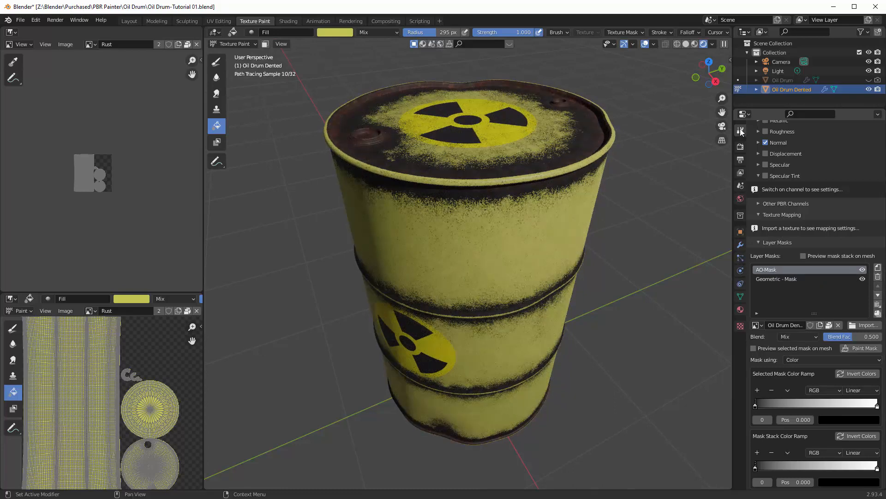
click(741, 146)
click(830, 145)
click(829, 156)
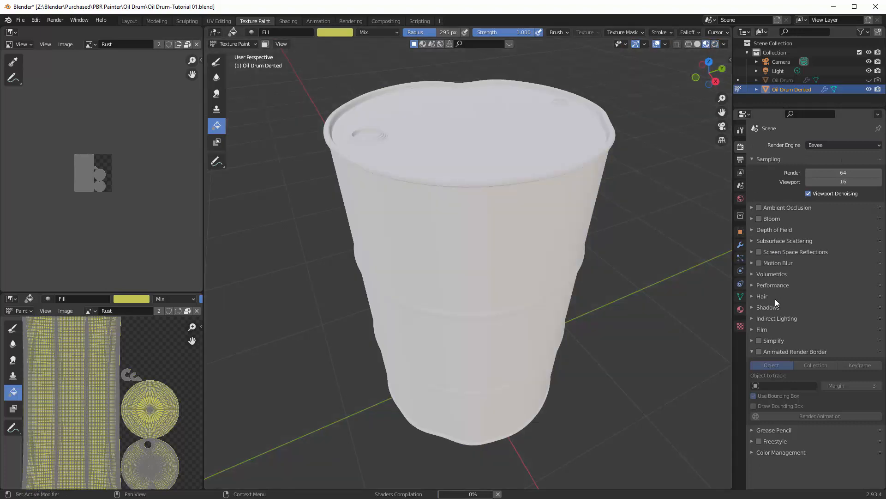
click(740, 130)
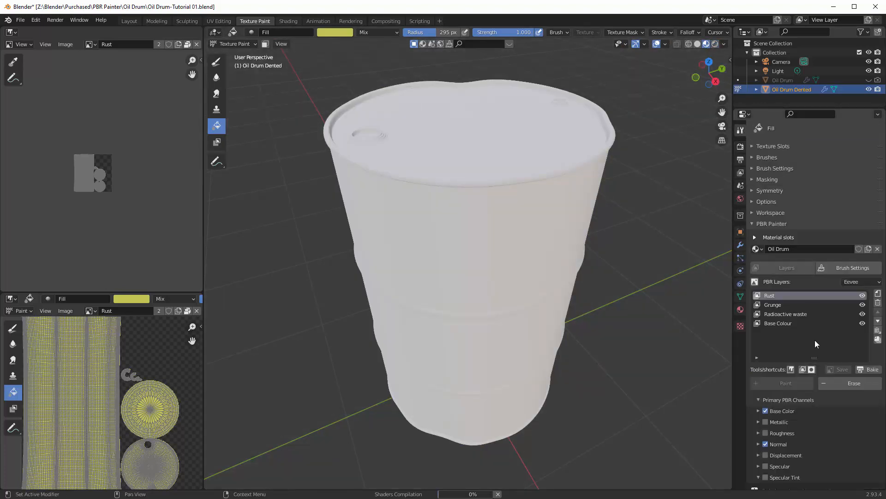
Step: Add a Procedural mask to the Rust layer's mask stack
scroll(819, 327, down, 15)
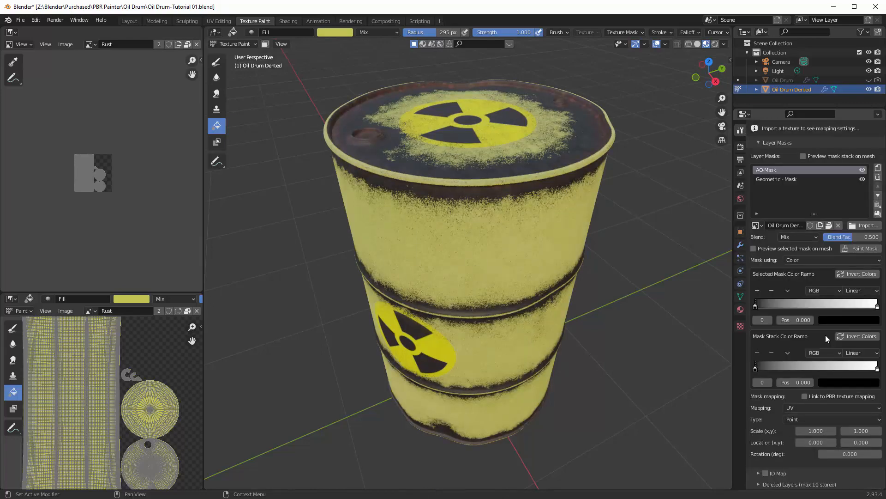
scroll(825, 334, up, 3)
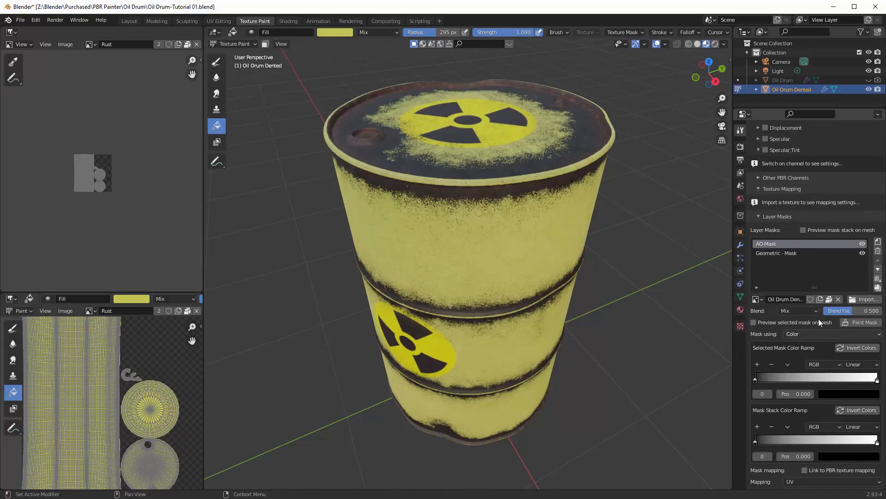
click(877, 241)
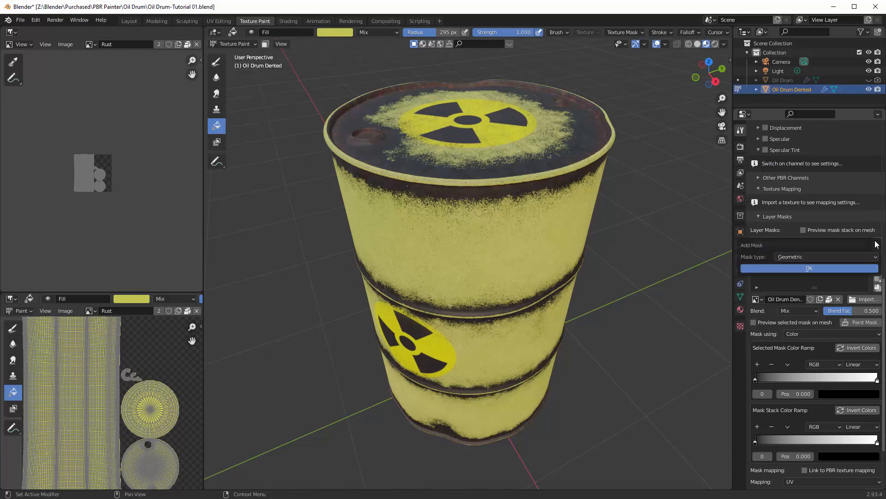
click(814, 257)
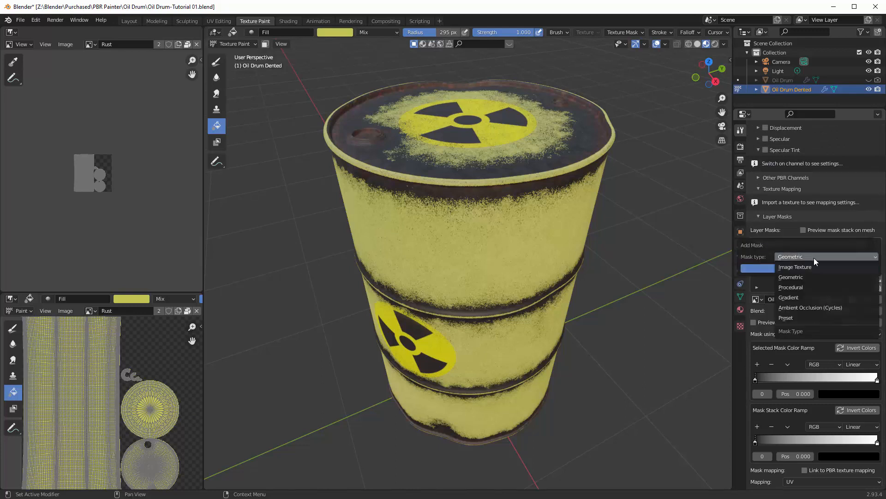
click(811, 286)
click(811, 267)
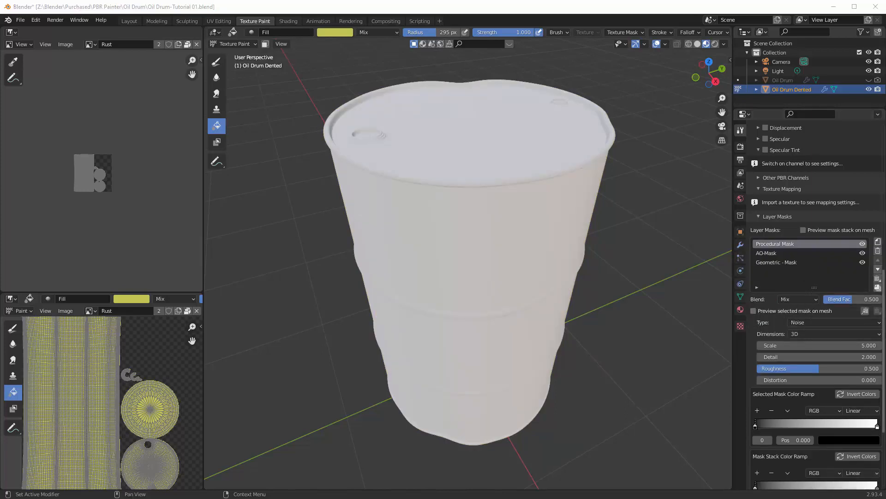
Step: Preview the procedural mask on the mesh and set its noise scale to 1.500, detail to 13.300 and roughness to 0.731
click(753, 311)
middle_drag(641, 272, 619, 260)
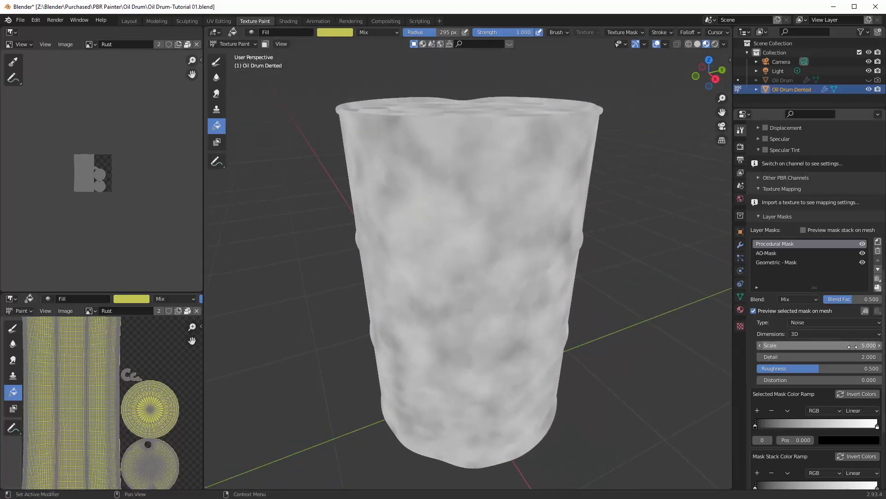
mouse_move(852, 347)
mouse_down()
mouse_move(797, 347)
mouse_move(845, 356)
mouse_up()
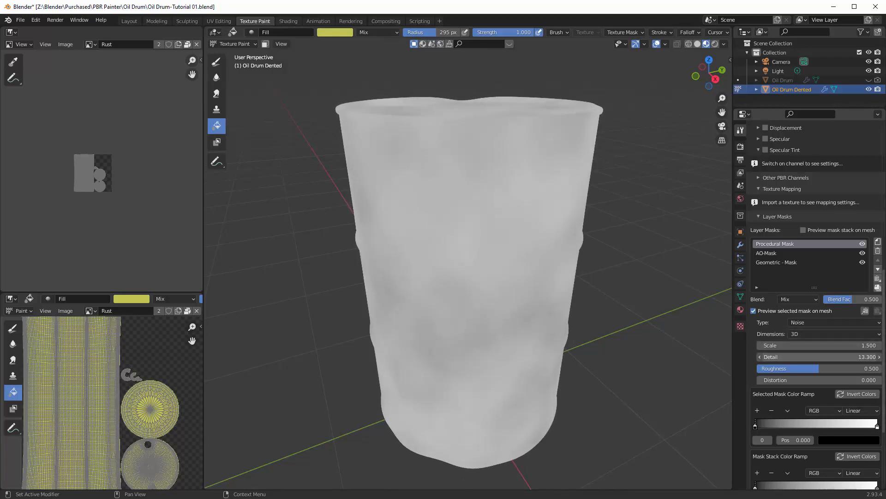
drag(849, 369, 877, 368)
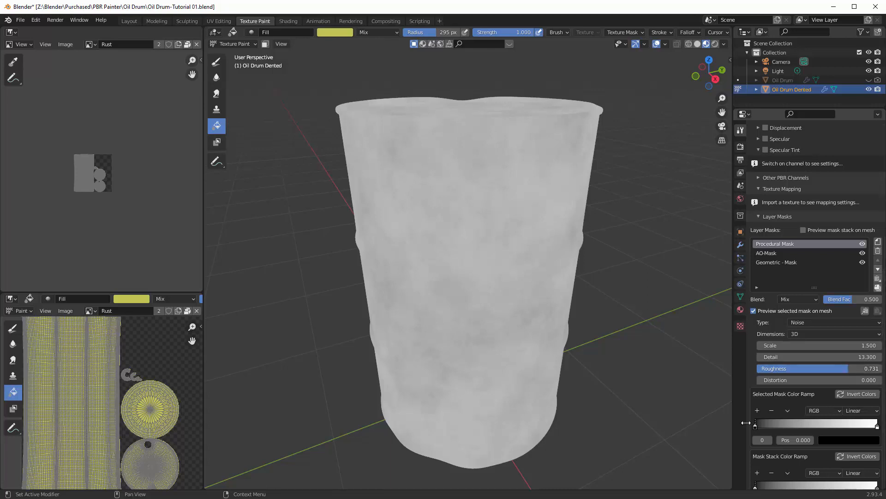
Step: Tighten the procedural mask's color ramp with the black stop at 0.426 and the white stop at 0.682
drag(755, 426, 812, 418)
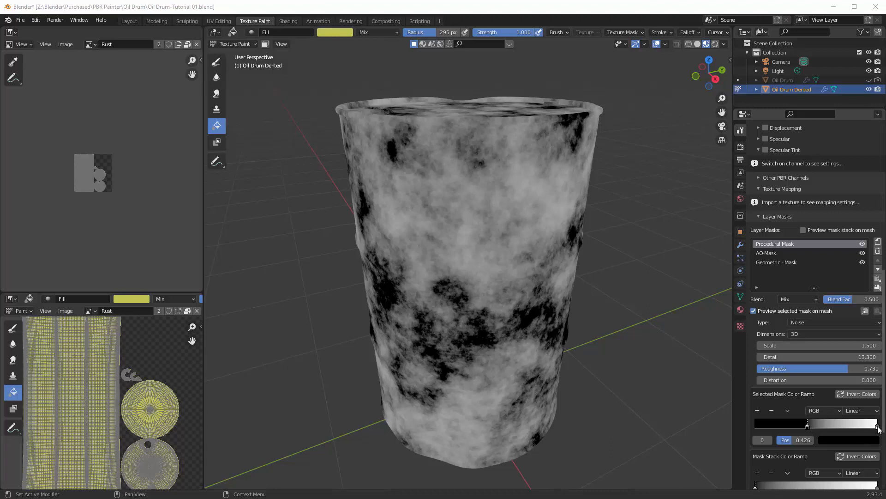
drag(878, 428, 809, 426)
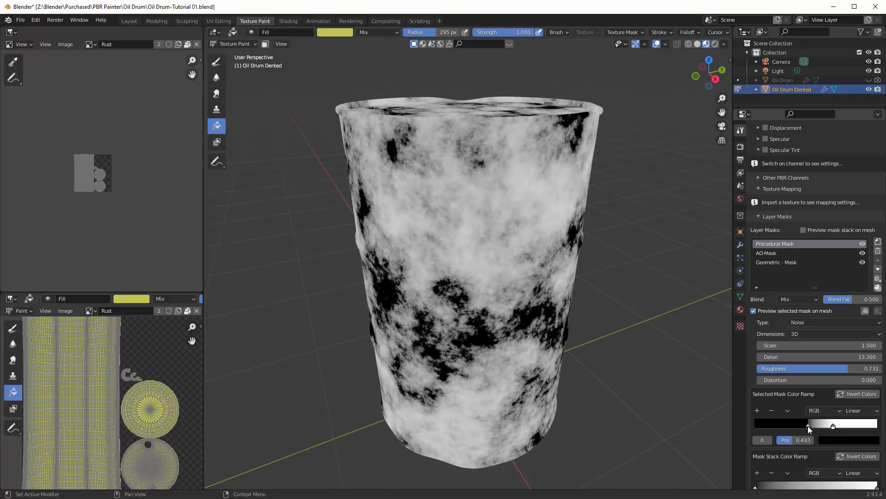
mouse_move(528, 288)
middle_down()
mouse_move(618, 281)
mouse_move(545, 286)
middle_up()
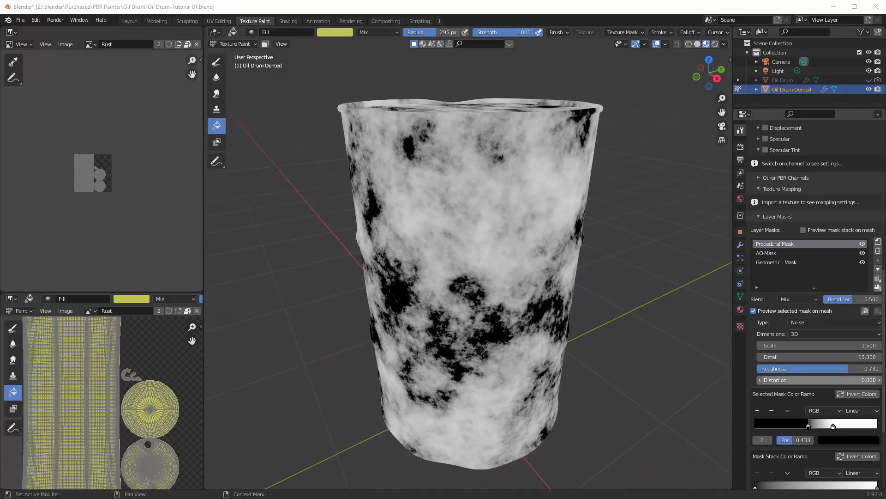
drag(808, 425, 808, 426)
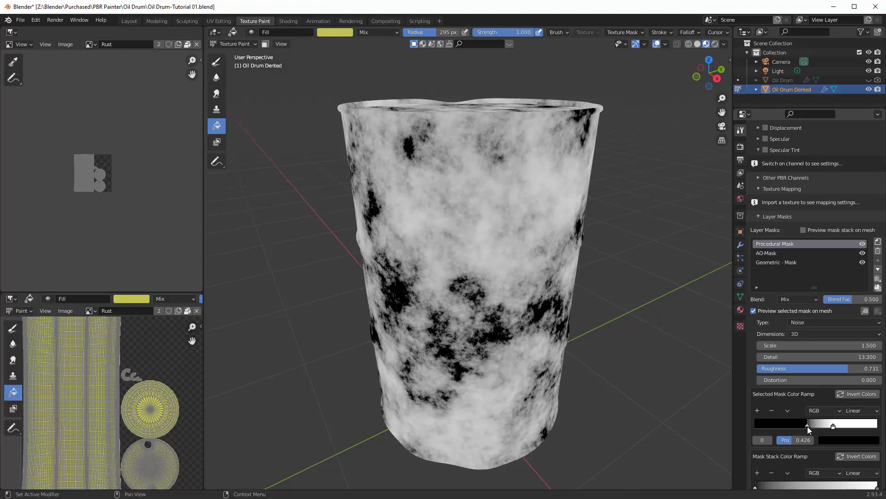
click(835, 425)
drag(836, 425, 841, 425)
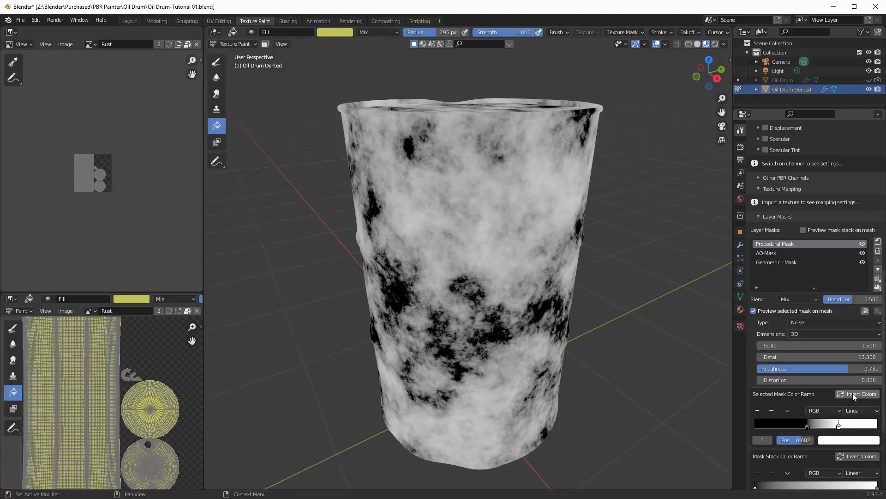
Step: Refine the procedural mask's noise to roughness 0.793 and detail 13.000, and check it around the drum
drag(851, 367, 855, 368)
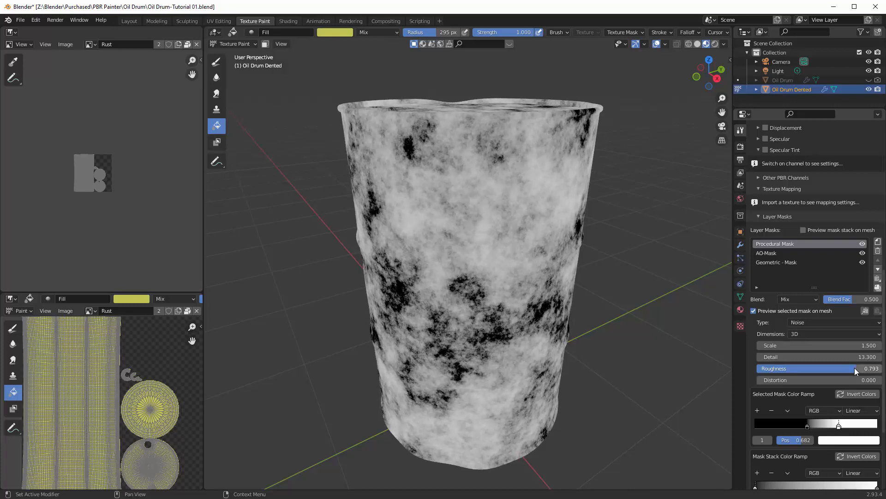
drag(853, 357, 851, 356)
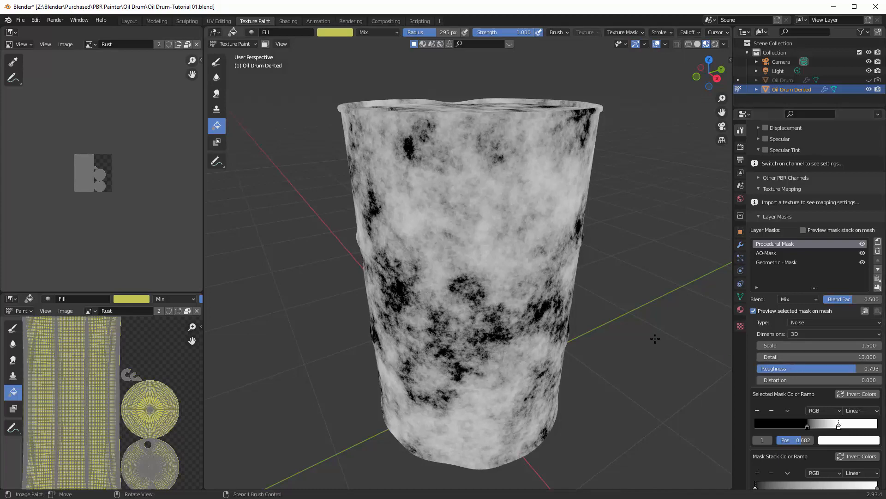
middle_drag(561, 296, 582, 312)
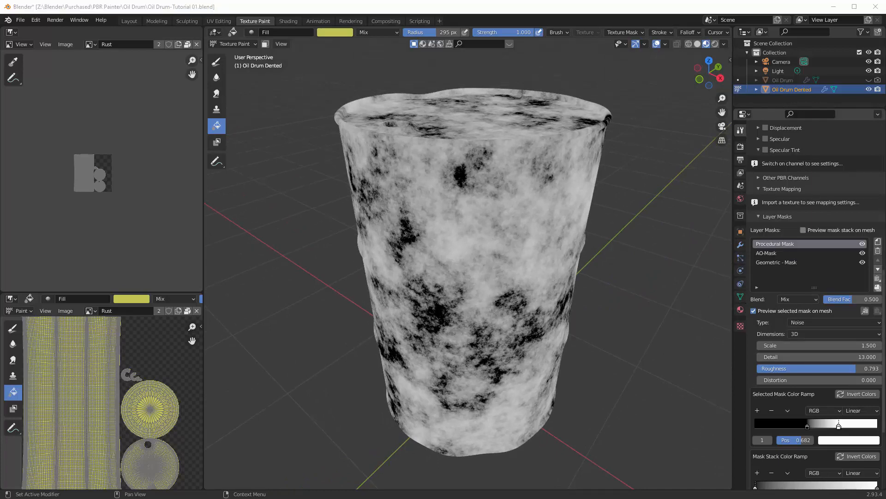
Step: Preview the whole mask stack on the mesh and bring the mask stack's color ramp settings into view
click(803, 230)
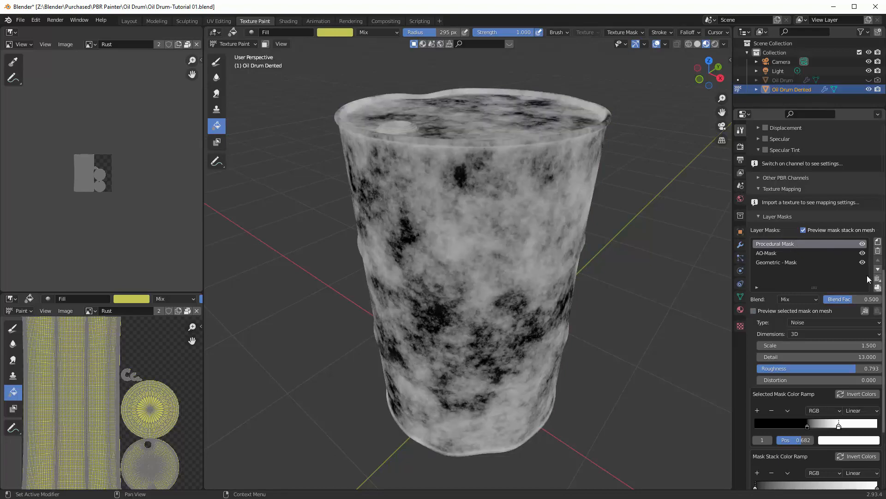
scroll(844, 400, down, 5)
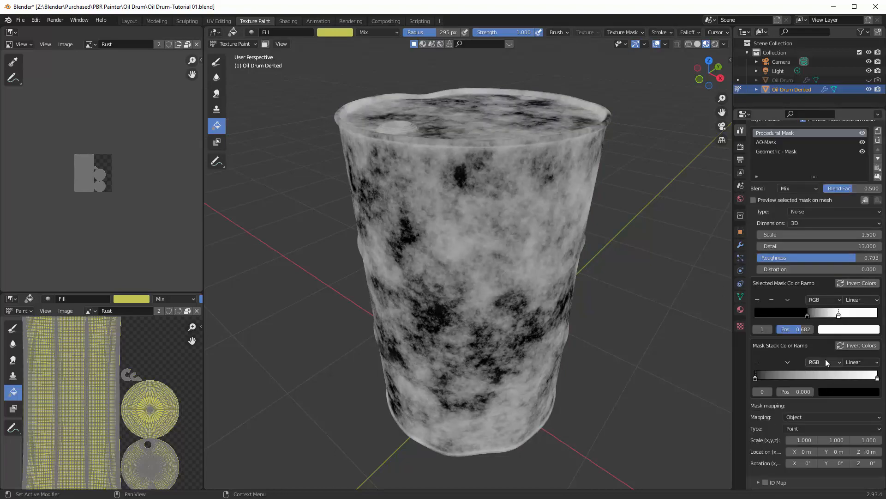
scroll(808, 234, up, 1)
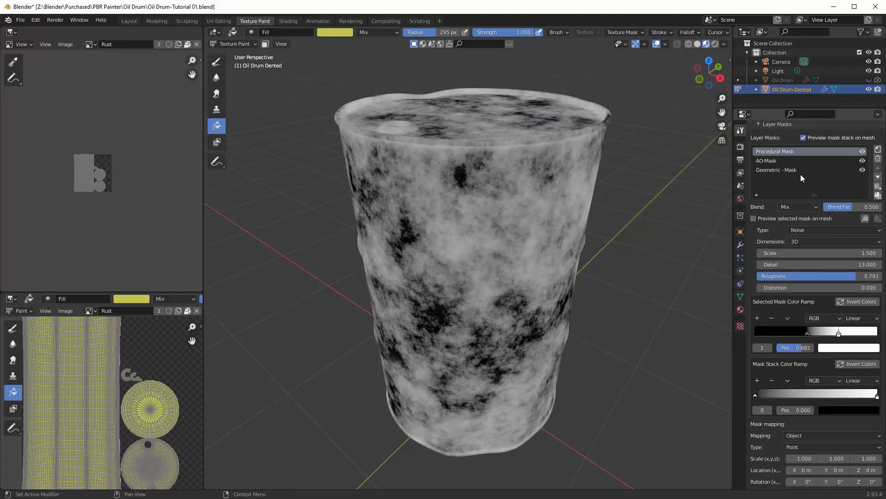
Step: Tighten the Rust mask stack's color ramp by setting the black stop to 0.101 and pulling the white stop inward
drag(755, 397, 773, 397)
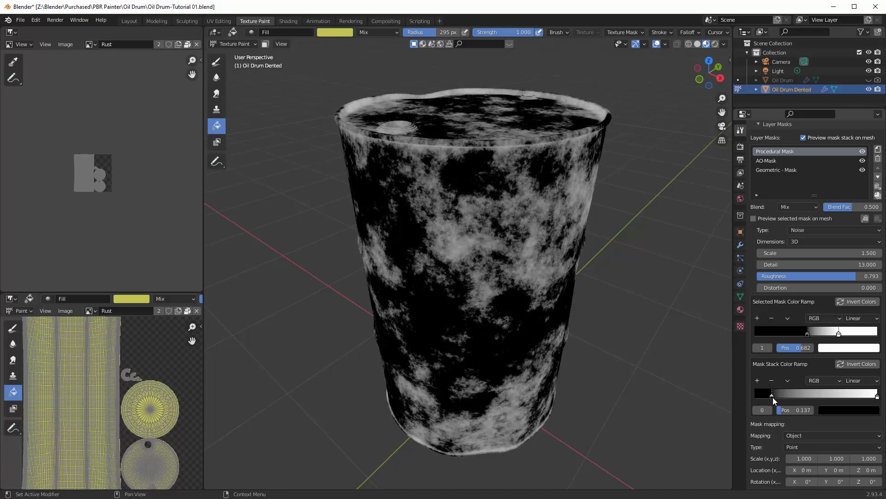
click(875, 397)
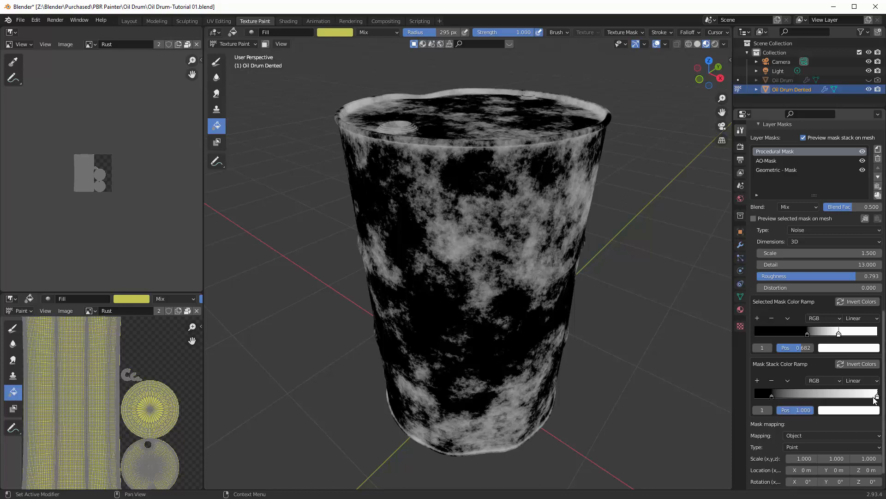
drag(875, 397, 818, 397)
drag(833, 398, 845, 397)
click(772, 396)
drag(772, 396, 767, 396)
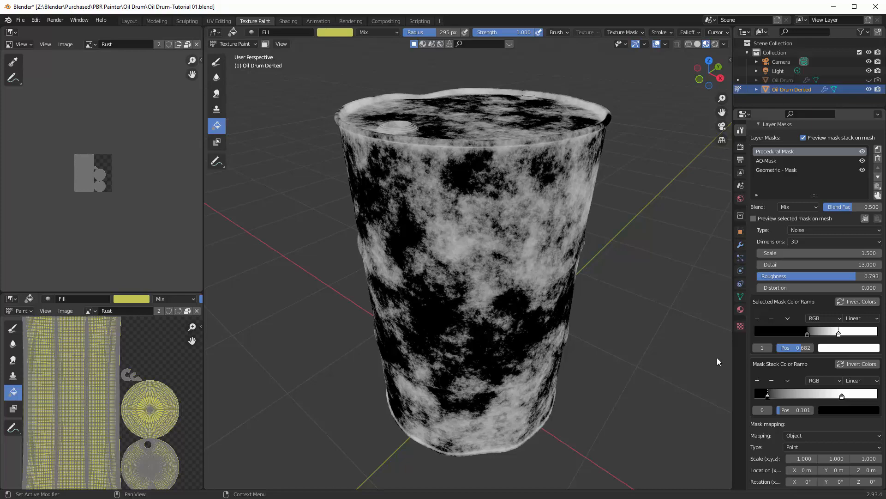
Step: Move the geometric mask above the AO mask and set the white stop of its color ramp to 0.300
middle_drag(572, 245, 599, 242)
scroll(812, 300, up, 2)
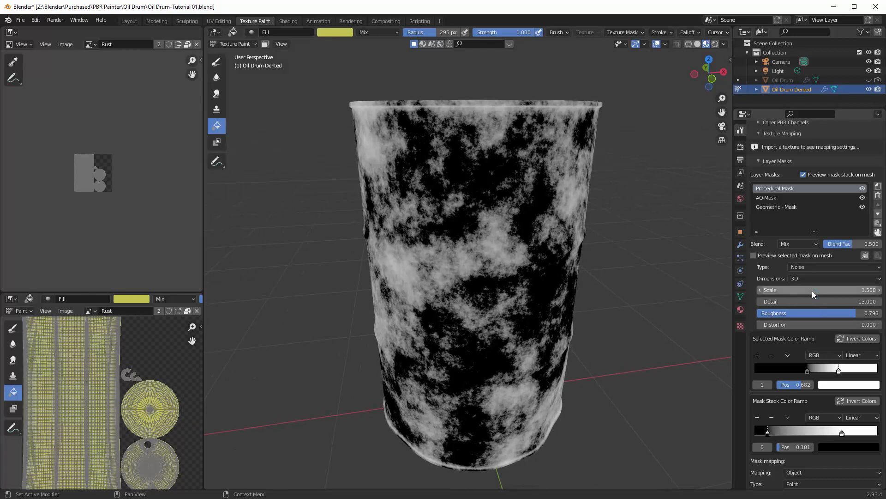
click(775, 206)
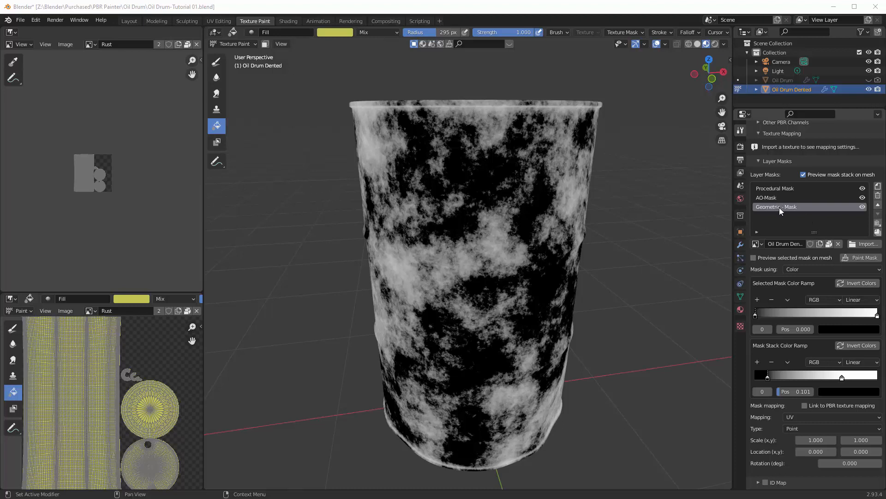
click(879, 206)
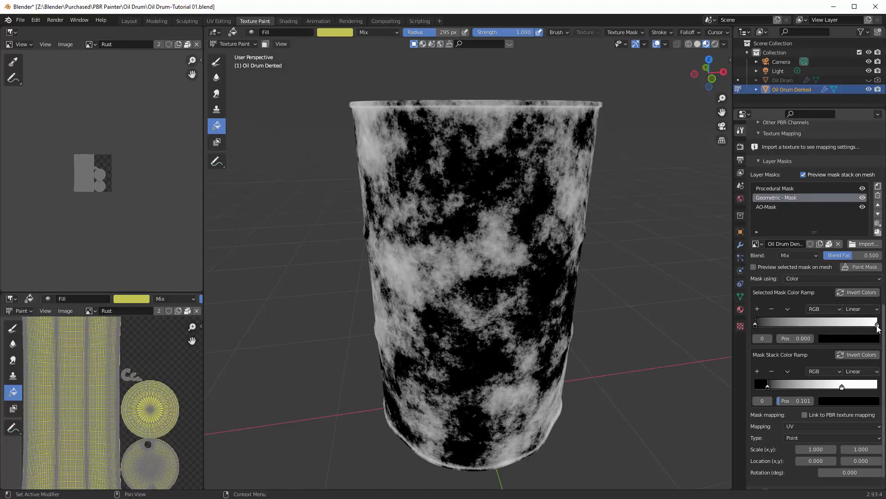
drag(863, 322, 792, 324)
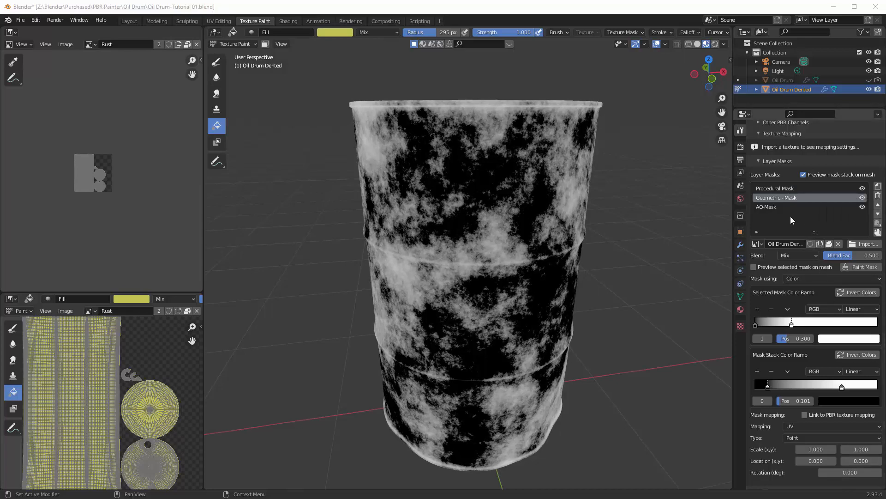
Step: Set the white stop of the AO mask's color ramp to 0.372, and turn off the mask stack preview to check the drum's material
click(775, 207)
drag(878, 315, 801, 314)
middle_drag(712, 320, 518, 301)
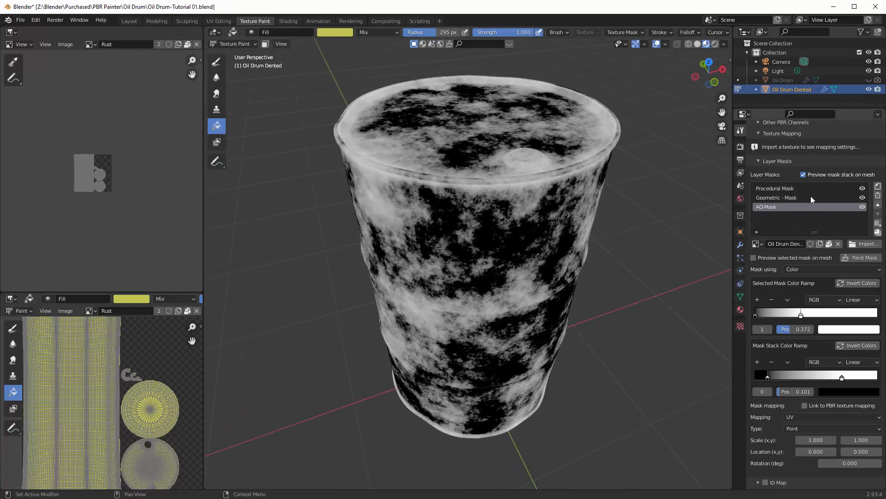
click(802, 175)
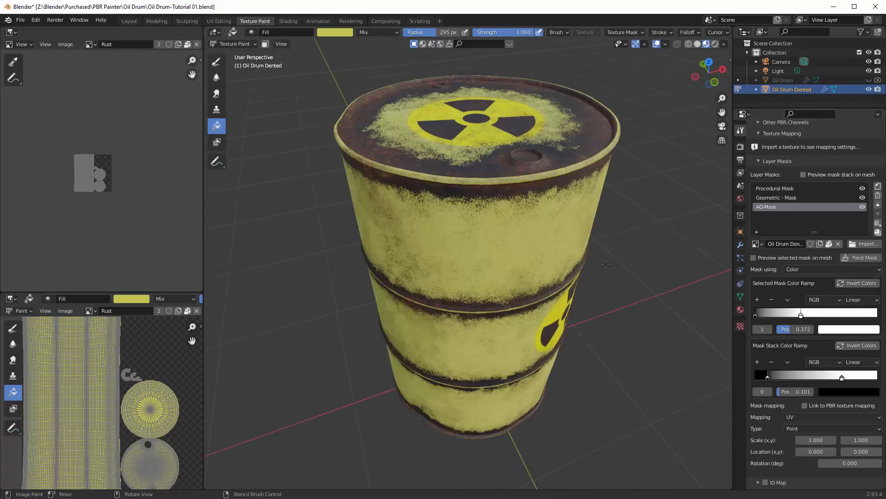
middle_drag(606, 264, 504, 258)
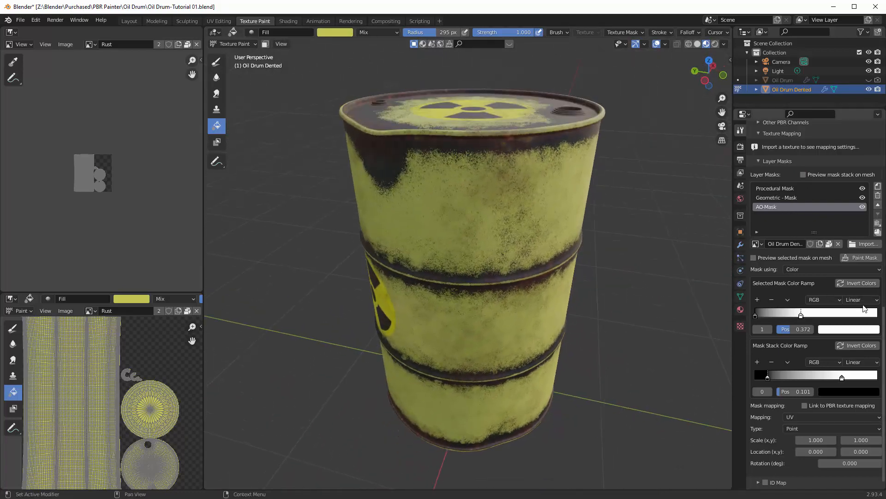
middle_drag(535, 184, 498, 192)
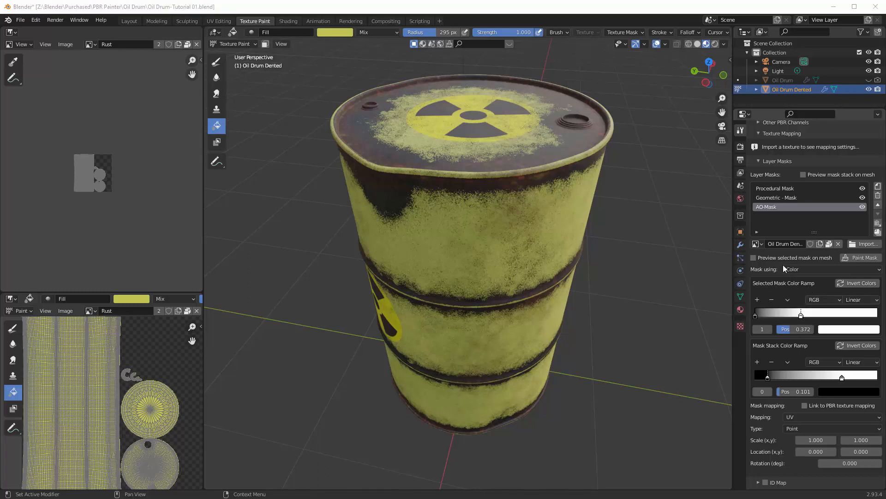
Step: Set the mask multiplier of the Rust layer's Base Color channel to 7.06 and check the rust around the drum
scroll(802, 282, up, 15)
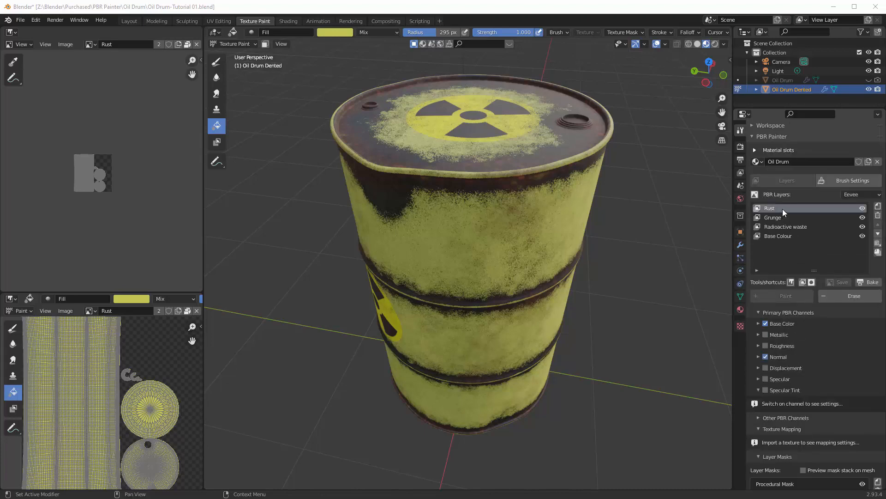
click(758, 323)
drag(862, 365, 885, 365)
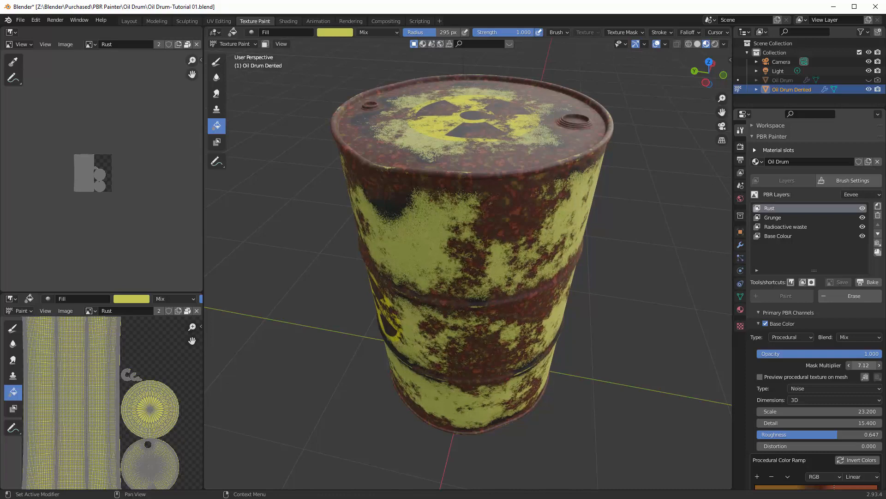
middle_drag(600, 277, 529, 248)
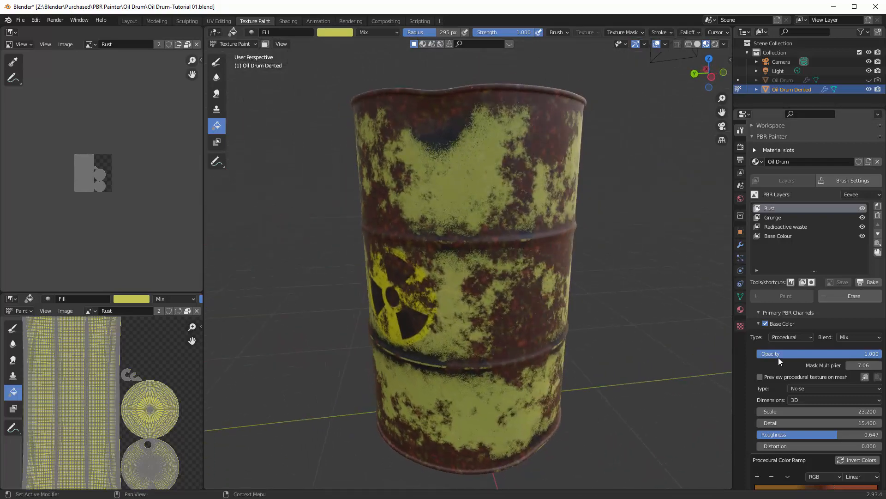
Step: Set the Rust layer's Normal channel type to Link to Mask and examine the rust relief on the drum's lower half
scroll(777, 368, down, 10)
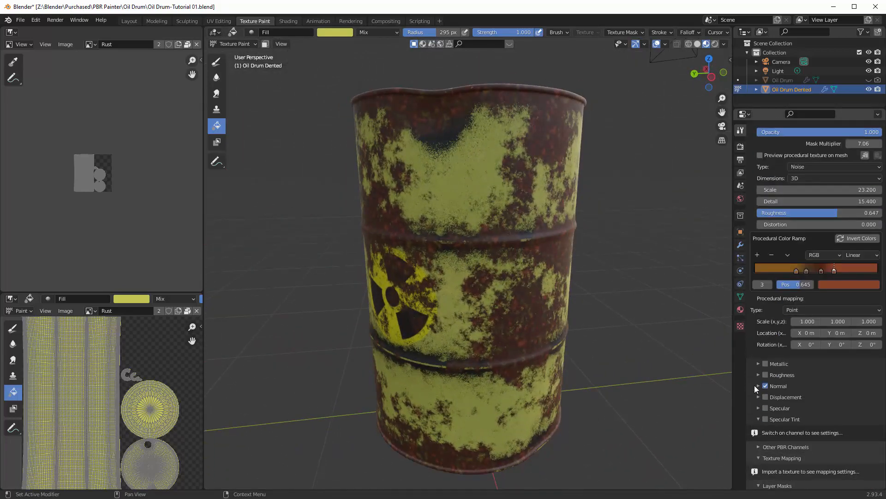
click(758, 385)
click(790, 402)
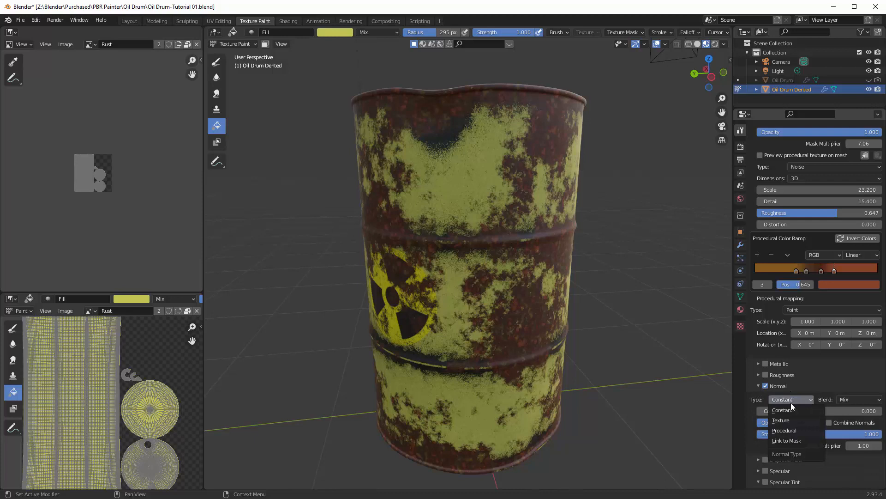
click(787, 440)
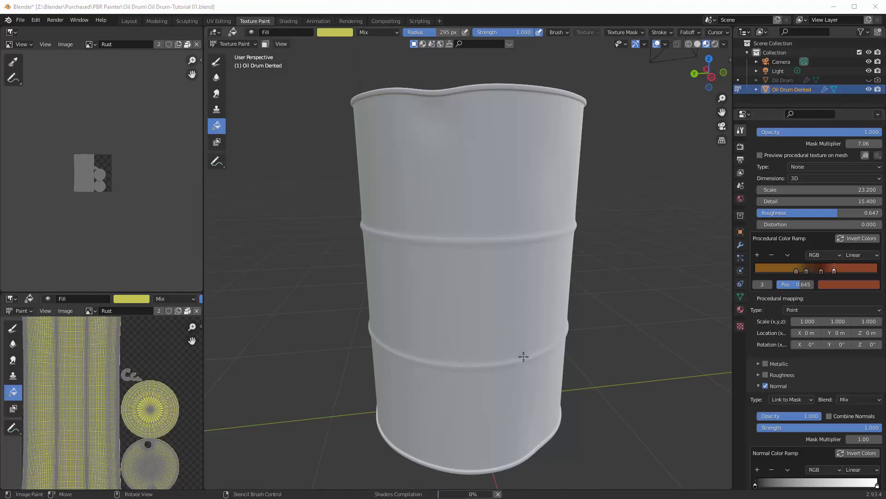
middle_drag(500, 238, 549, 256)
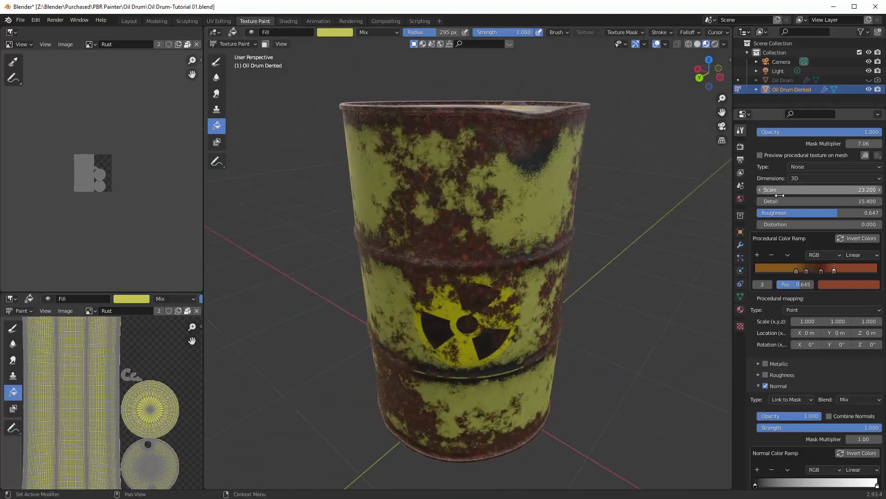
middle_drag(499, 209, 462, 196)
scroll(461, 196, up, 5)
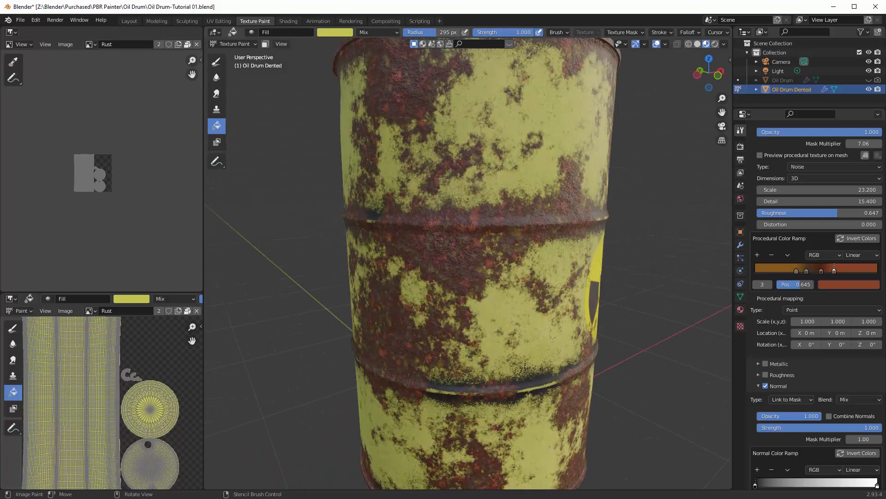
shift+middle_drag(525, 368, 530, 280)
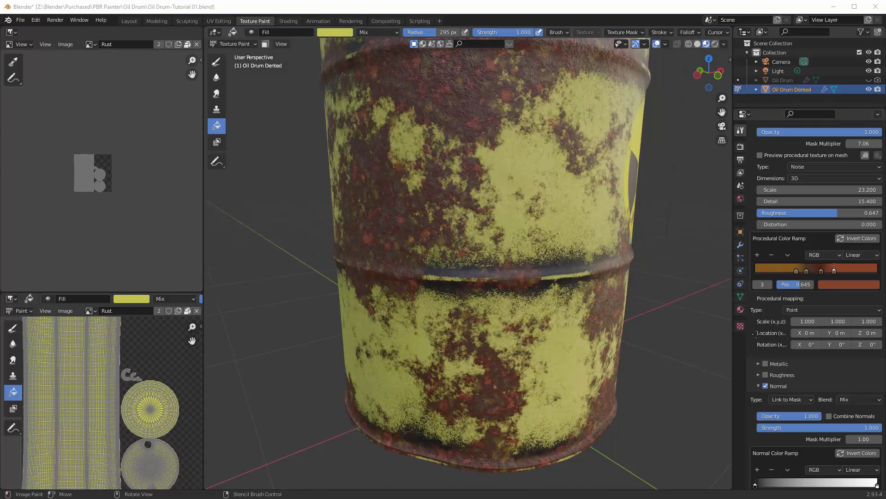
Step: Temporarily preview the Rust mask stack on the mesh and compare it with the finished material around the lower rib
scroll(845, 341, down, 12)
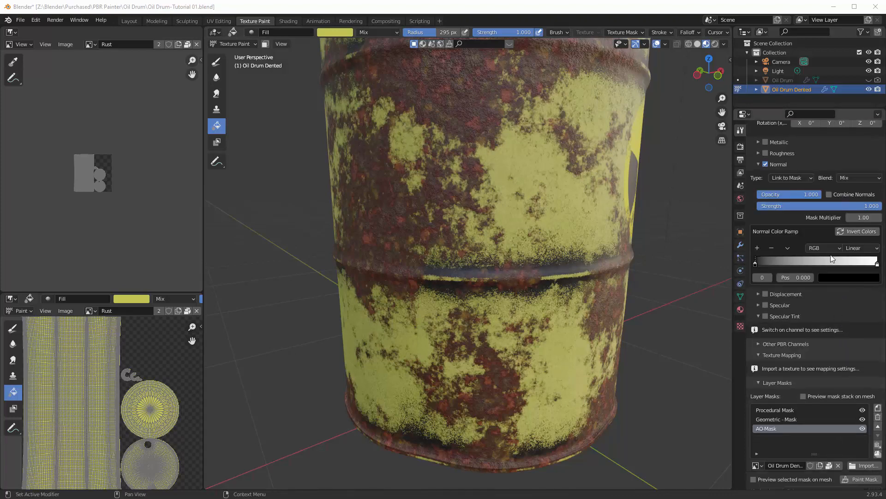
scroll(821, 323, down, 4)
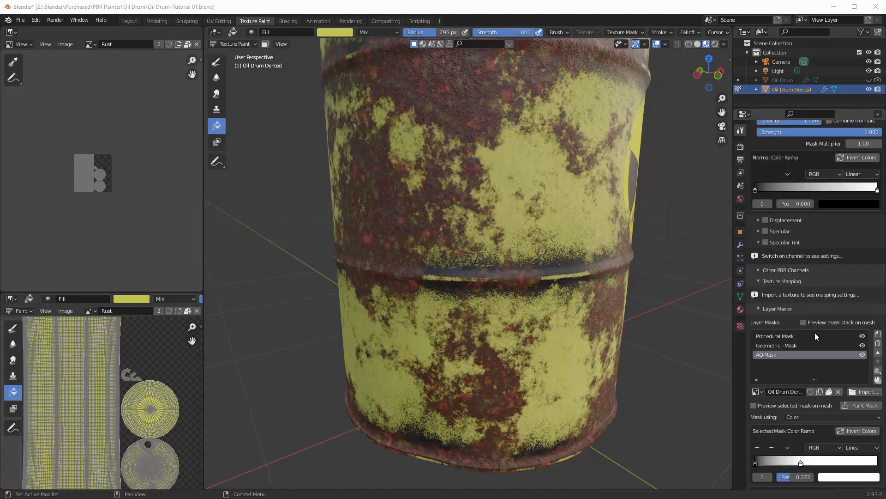
click(804, 322)
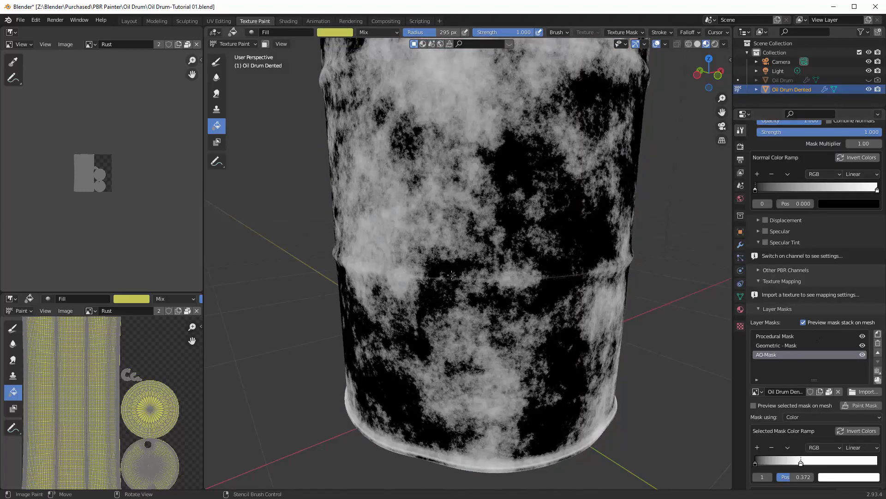
mouse_move(520, 278)
middle_down()
mouse_move(535, 270)
mouse_move(524, 278)
middle_up()
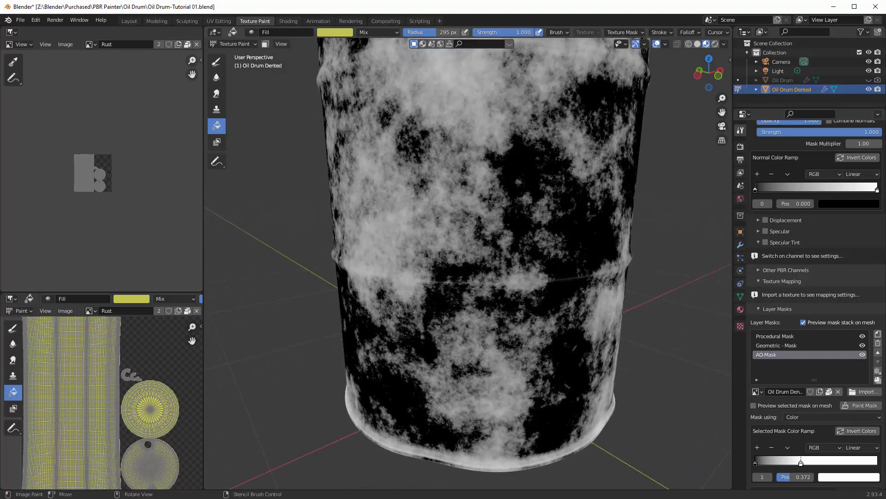
click(803, 322)
mouse_move(567, 272)
middle_down()
mouse_move(554, 267)
mouse_move(554, 274)
middle_up()
scroll(554, 267, up, 2)
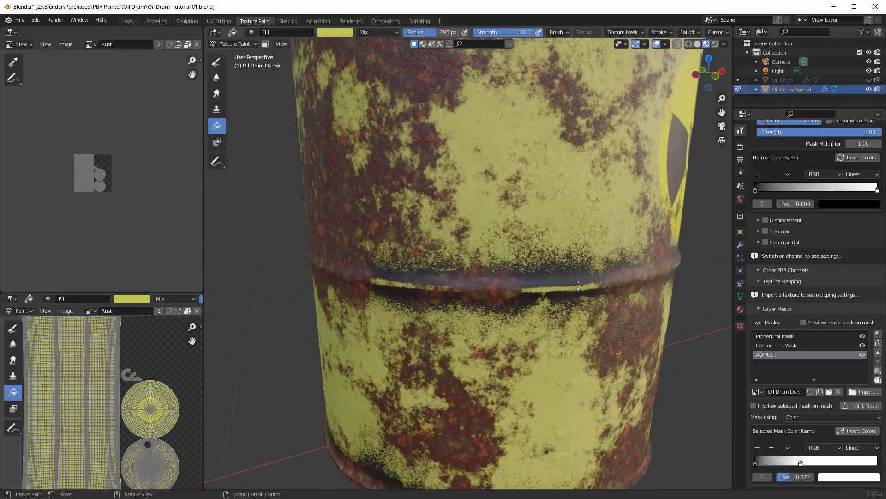
Step: Select the Grunge layer, preview its mask stack on the mesh, and examine the merged mask along the drum's lower rib
scroll(782, 260, up, 10)
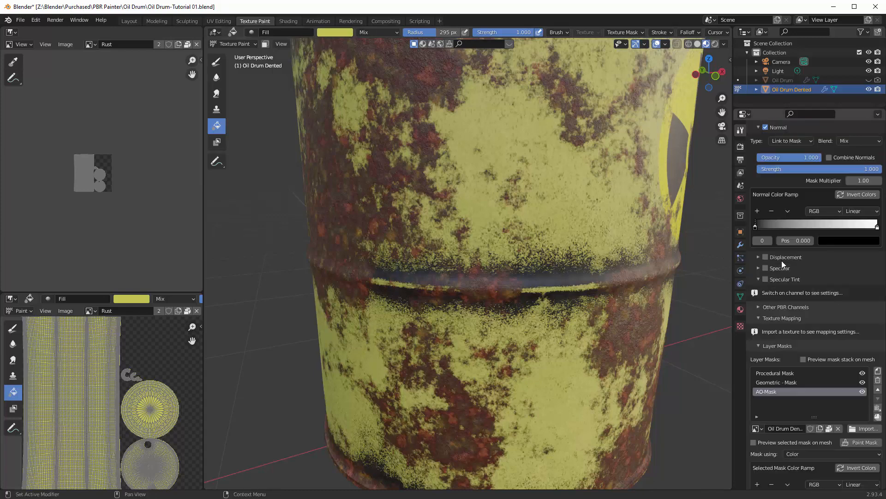
scroll(804, 252, up, 15)
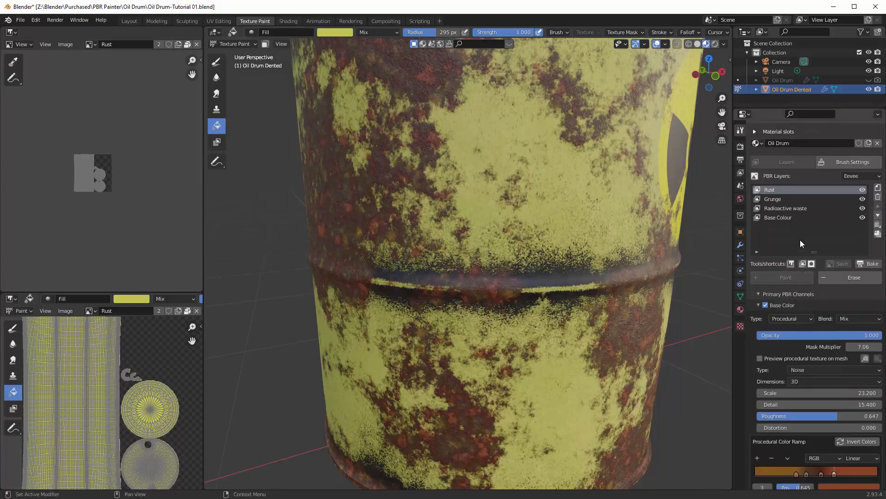
click(778, 201)
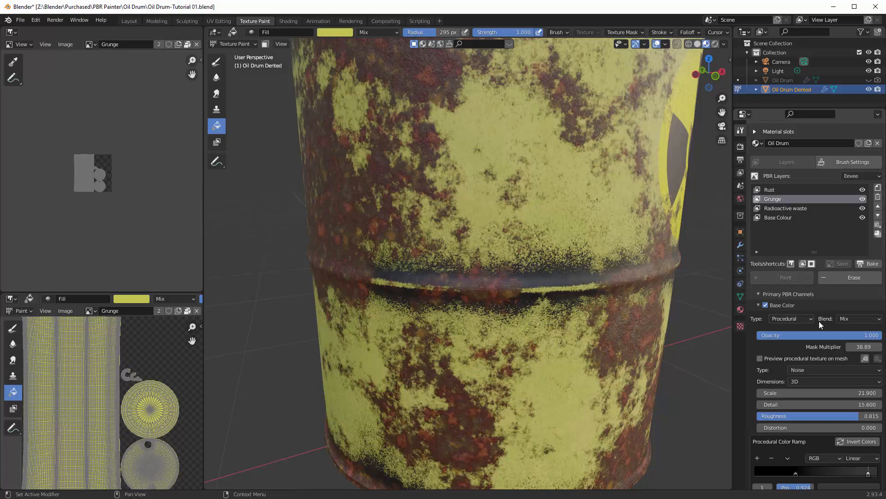
scroll(820, 319, down, 7)
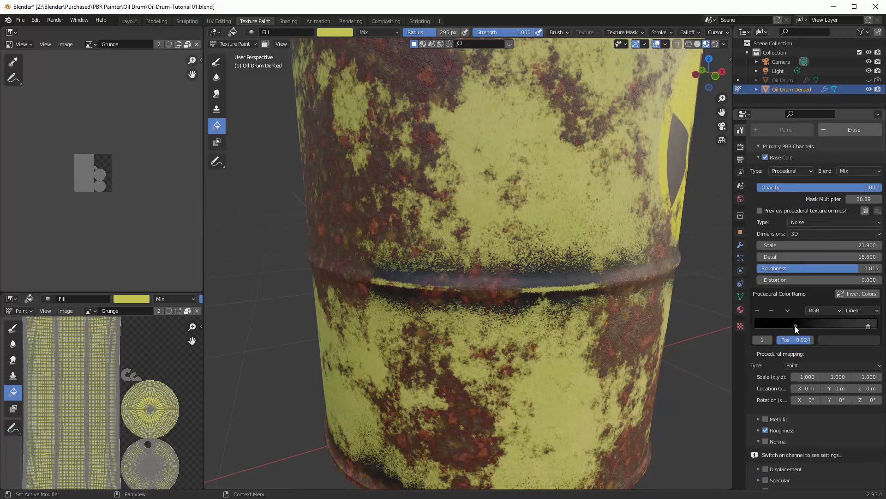
scroll(827, 364, down, 12)
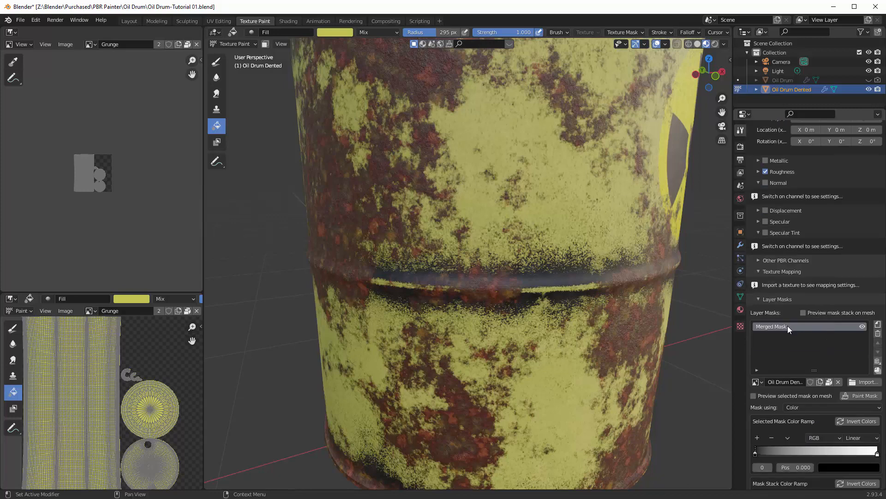
click(803, 313)
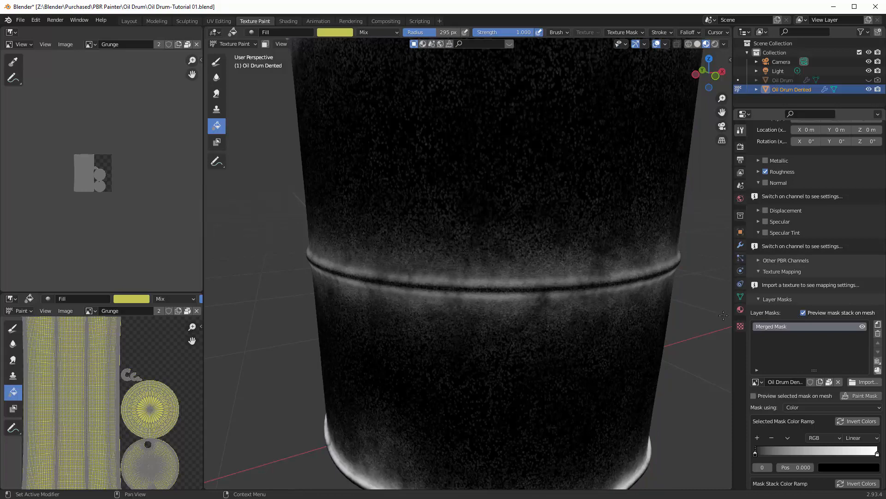
mouse_move(641, 316)
middle_down()
mouse_move(654, 306)
mouse_move(637, 306)
middle_up()
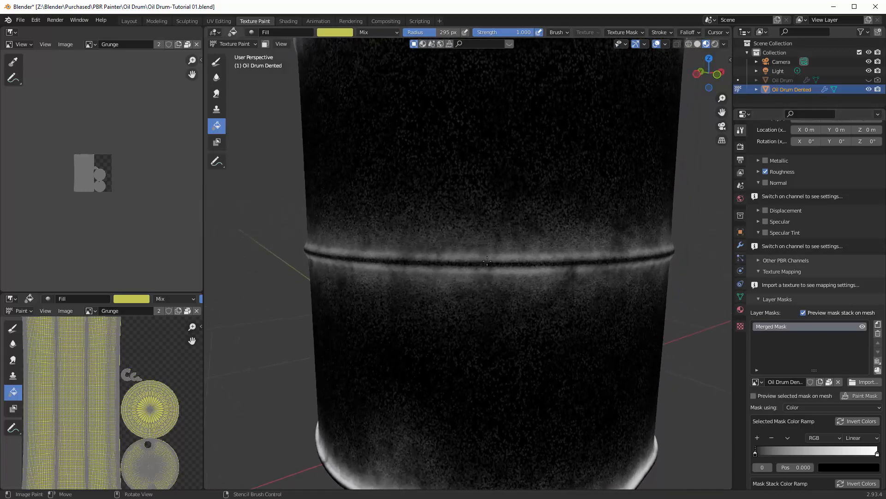
middle_drag(487, 261, 474, 262)
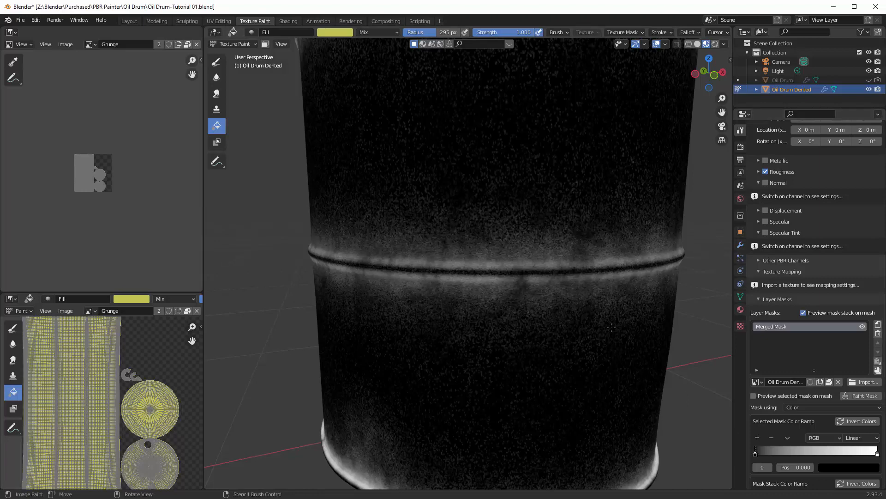
middle_drag(629, 357, 677, 312)
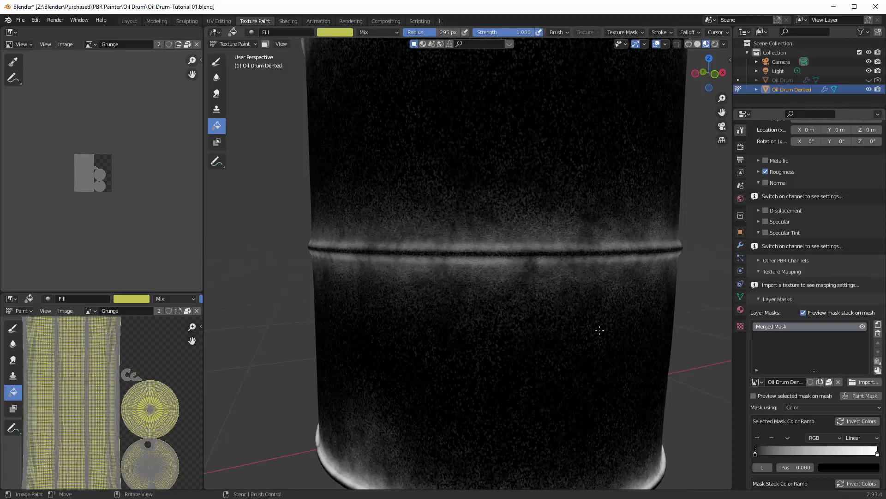
middle_drag(602, 324, 601, 323)
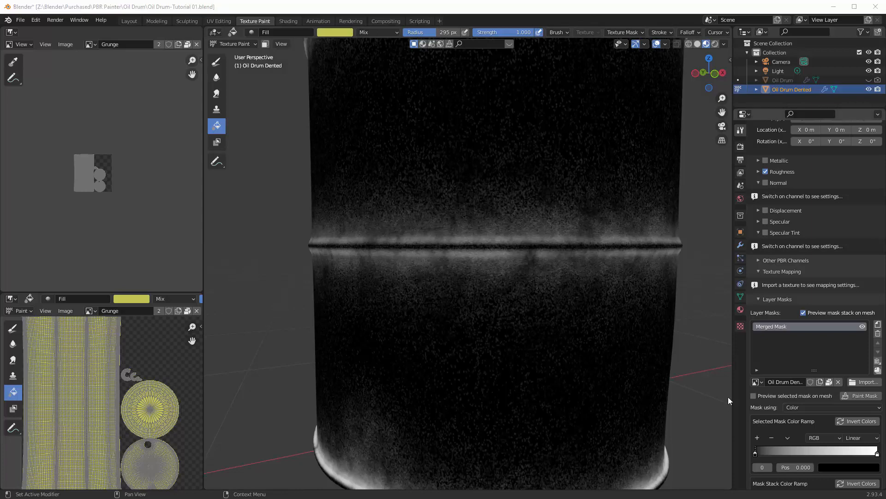
Step: Add a procedural mask above the merged mask in the Grunge layer's mask stack
mouse_move(557, 305)
middle_down()
mouse_move(598, 314)
mouse_move(586, 318)
middle_up()
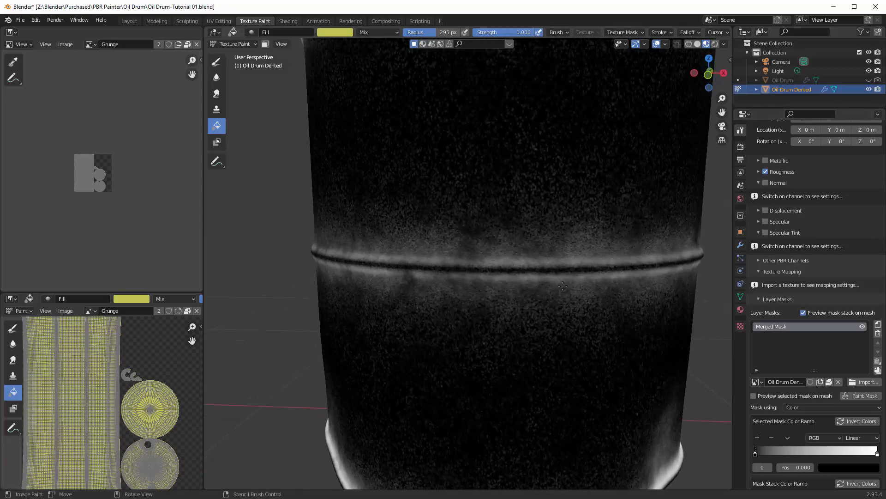
click(877, 333)
click(820, 341)
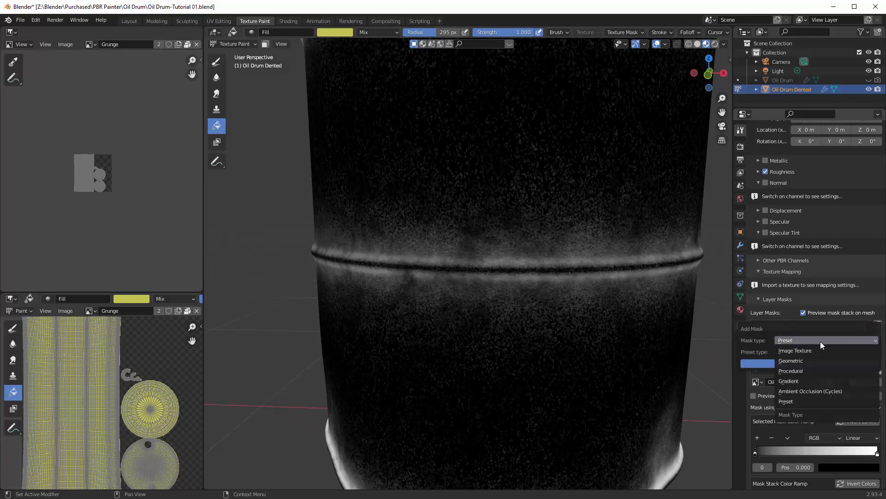
click(807, 368)
click(808, 352)
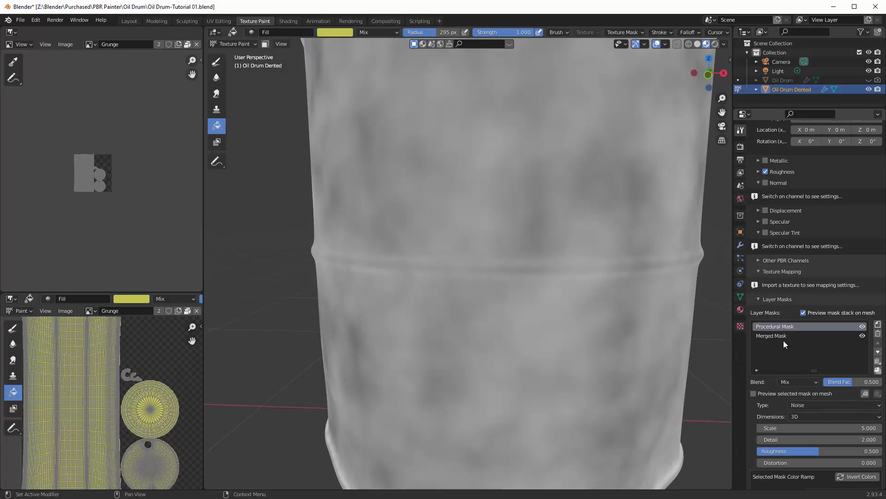
Step: Preview the procedural mask alone and set its noise scale to 29.9, detail to 13.5, roughness to 0.745 and color ramp black stop to 0.549
click(753, 393)
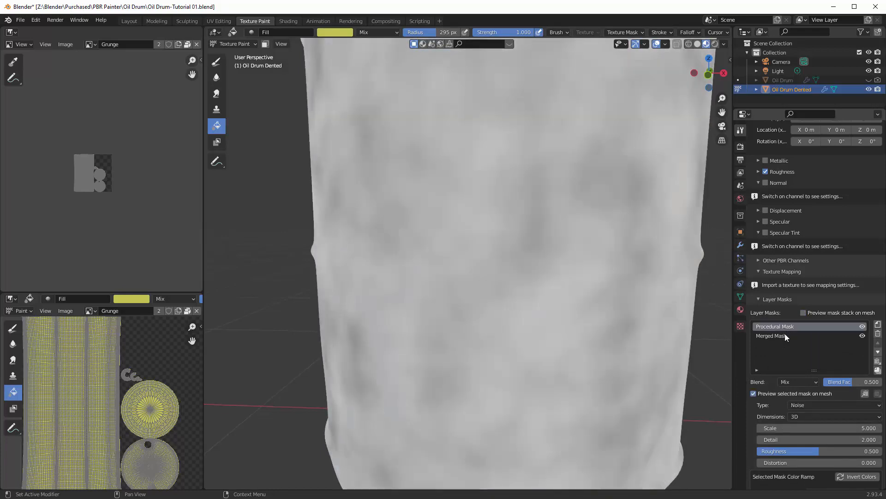
scroll(798, 416, down, 2)
drag(786, 391, 871, 391)
drag(789, 403, 854, 402)
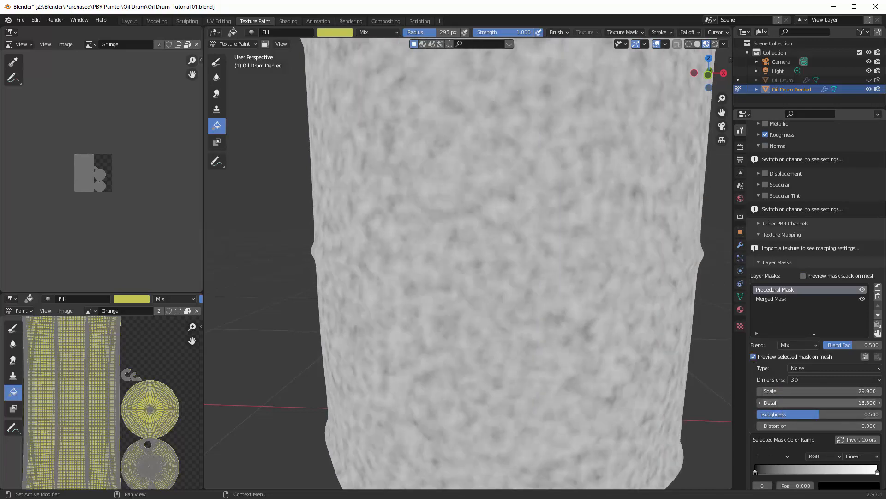
drag(801, 413, 833, 414)
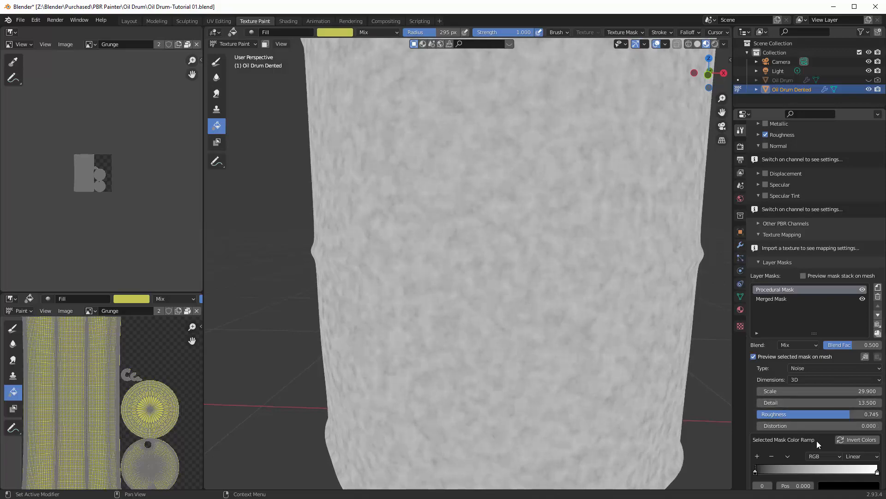
drag(756, 470, 826, 467)
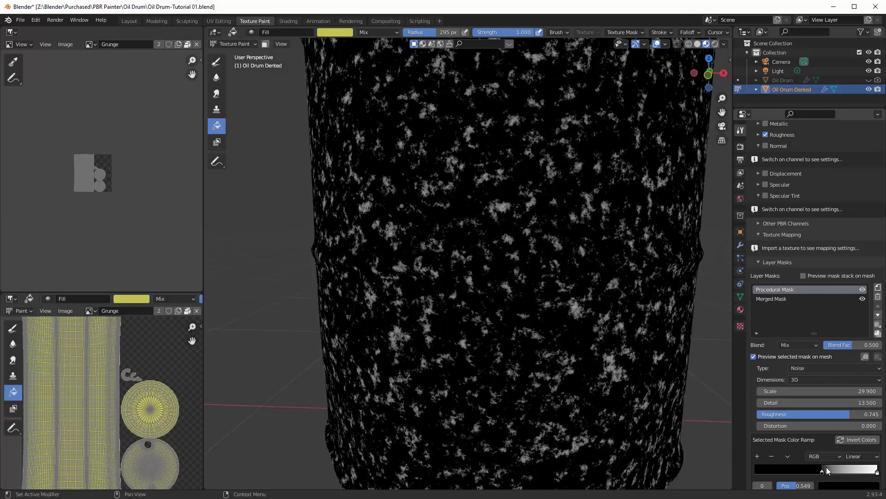
Step: With the whole mask stack previewed, set the stack ramp's black stop to 0.018 and move the Merged Mask ramp's white stop inward
click(804, 276)
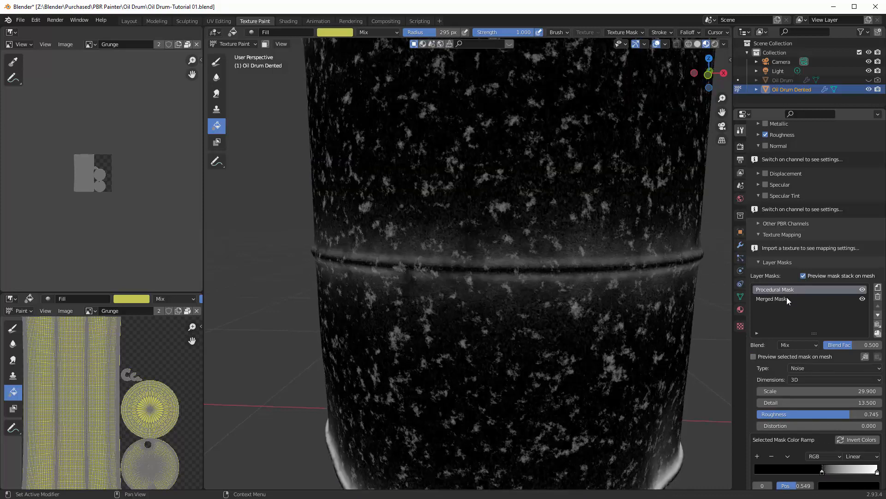
scroll(824, 441, down, 7)
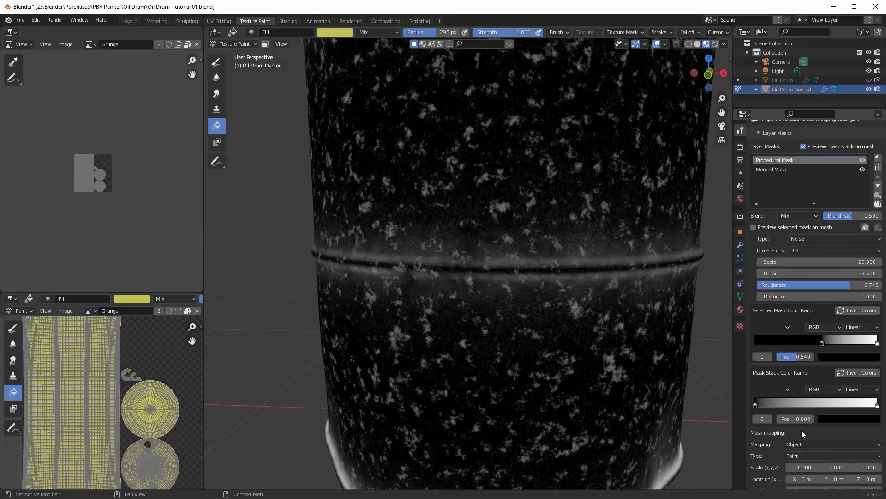
mouse_move(756, 406)
mouse_down()
mouse_move(769, 406)
mouse_move(757, 407)
mouse_up()
click(768, 169)
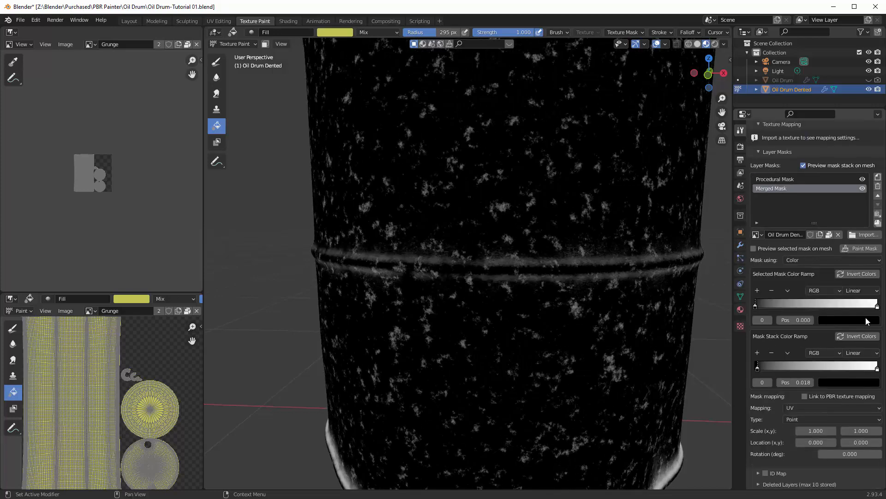
drag(877, 305, 845, 308)
Step: Set the procedural mask ramp's black stop to 0.534 and the stack ramp's stops to 0.040 for black and 0.574 for white
click(794, 179)
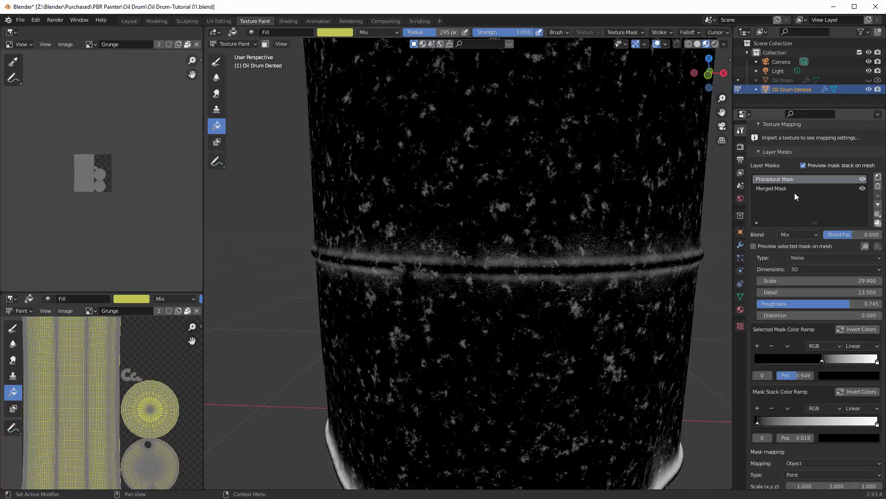
mouse_move(822, 365)
mouse_down()
mouse_move(812, 362)
mouse_move(820, 362)
mouse_up()
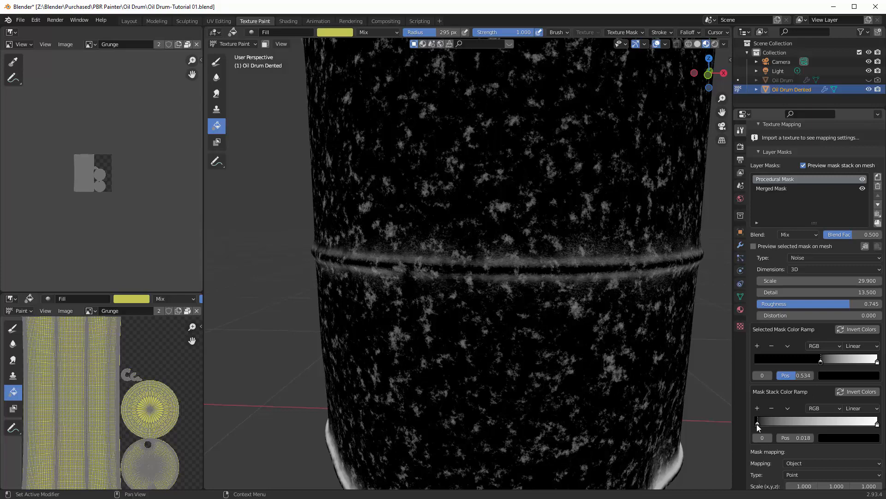
drag(757, 427, 763, 423)
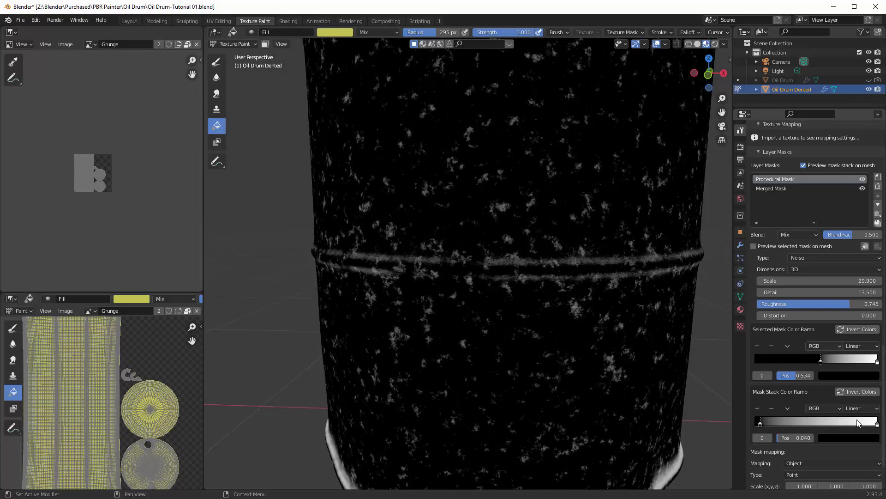
drag(877, 423, 826, 423)
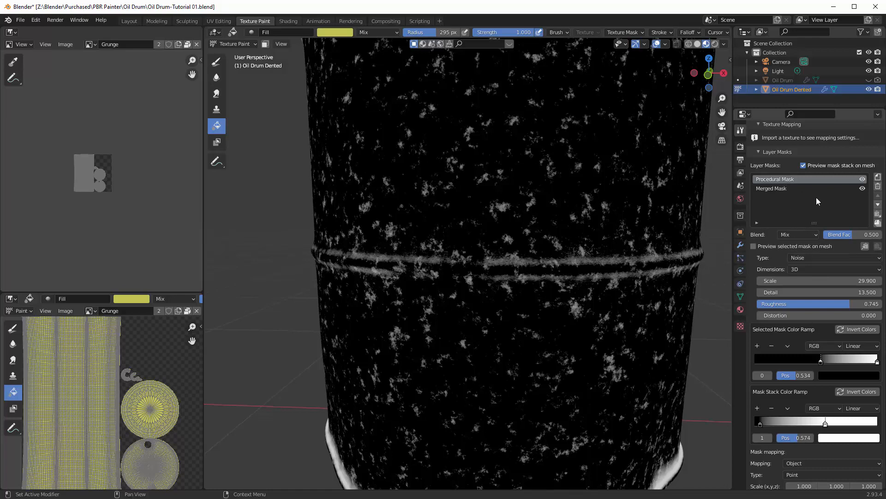
Step: Set the procedural mask's blend factor to 0.275 and noise scale to 23.9, and raise the stack ramp's black stop to 0.065
mouse_move(849, 235)
mouse_down()
mouse_move(832, 234)
mouse_move(841, 235)
mouse_up()
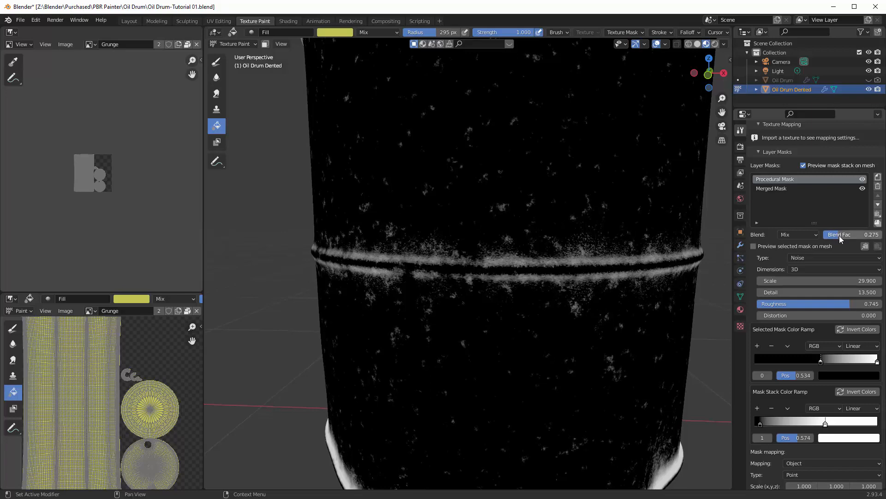
drag(818, 280, 790, 286)
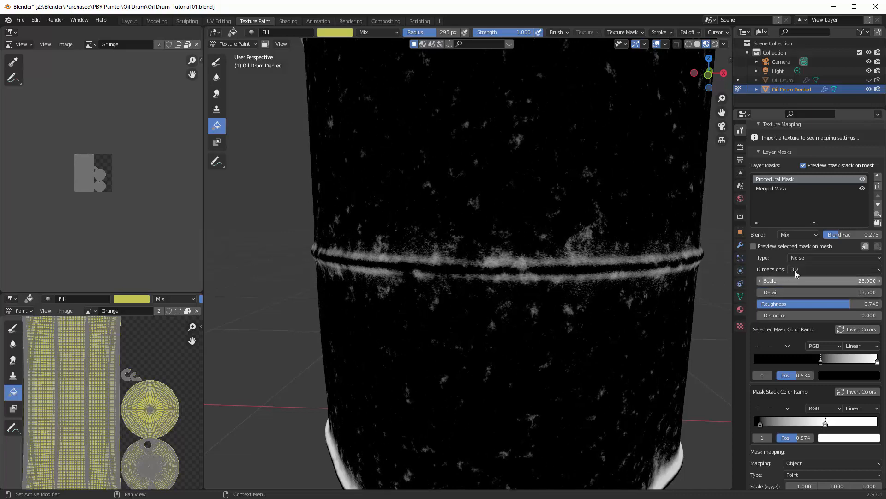
drag(761, 424, 765, 426)
Step: Turn off the mask stack preview and examine the finished grunge and rust on the drum's sides, lid and ribs
scroll(630, 379, down, 1)
middle_drag(631, 379, 624, 323)
click(804, 167)
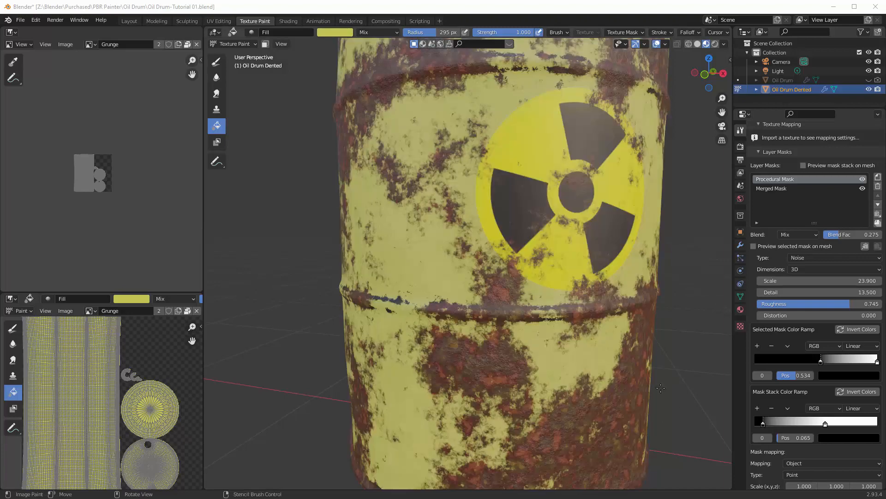
mouse_move(610, 343)
middle_down()
mouse_move(604, 271)
mouse_move(570, 315)
mouse_move(586, 300)
middle_up()
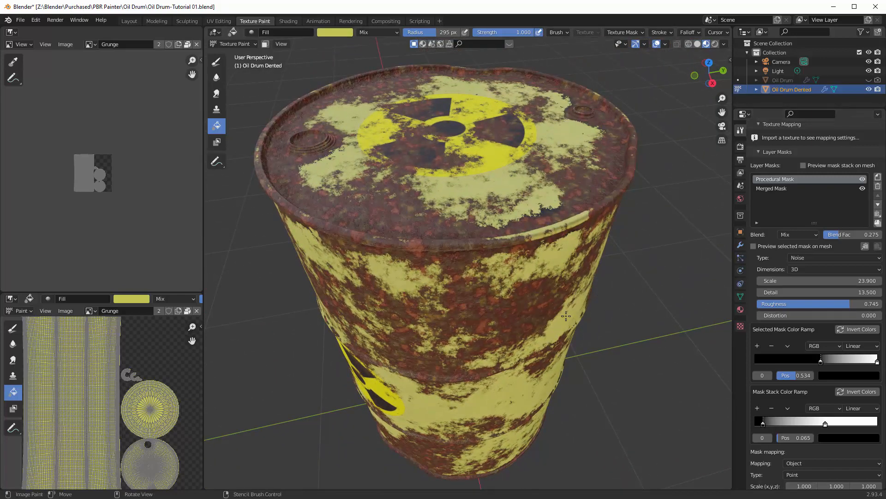
scroll(552, 303, down, 2)
middle_drag(552, 303, 577, 292)
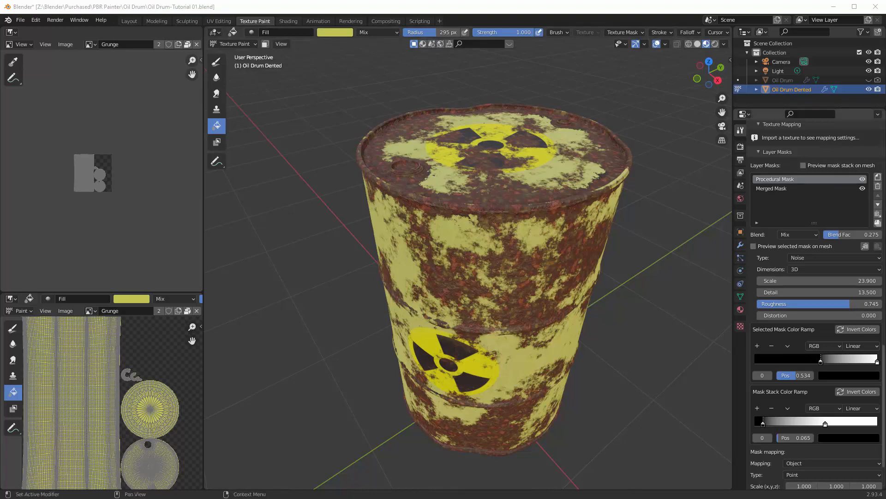
mouse_move(589, 240)
middle_down()
mouse_move(591, 164)
mouse_move(608, 171)
mouse_move(563, 174)
middle_up()
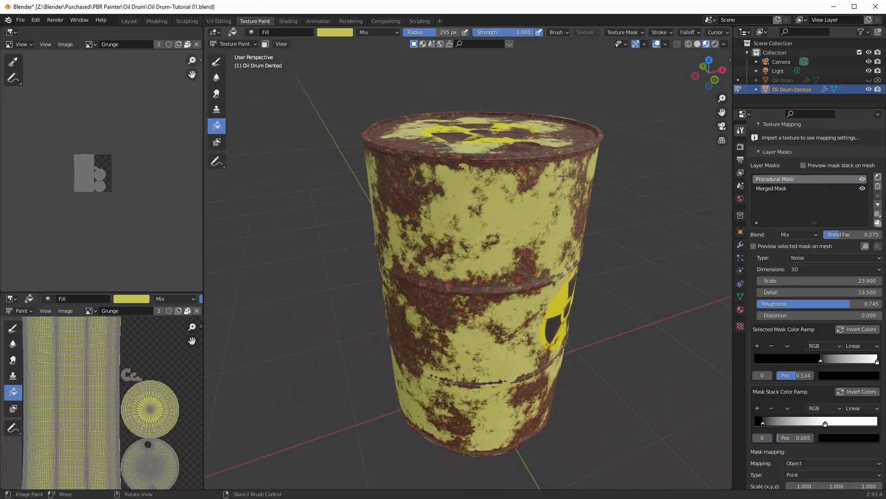
middle_drag(455, 161, 452, 164)
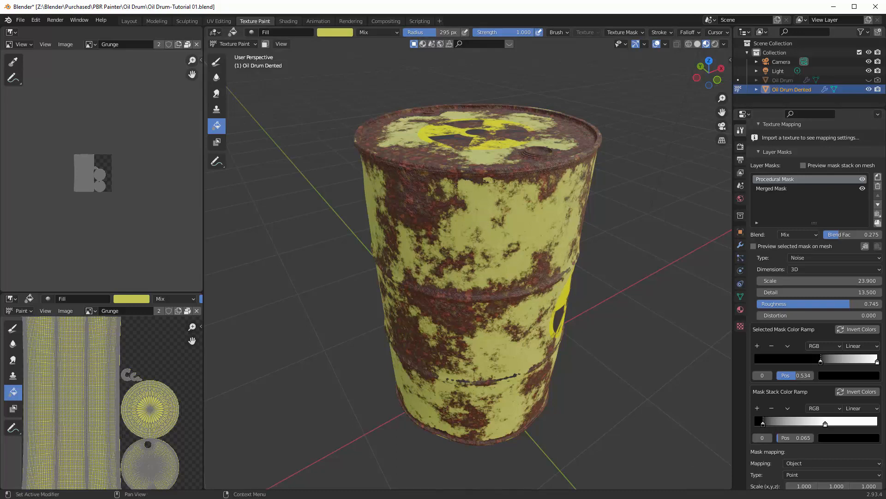
Step: Switch to the browser and look through the Dark Leaking decals on textures.com
drag(885, 21, 553, 13)
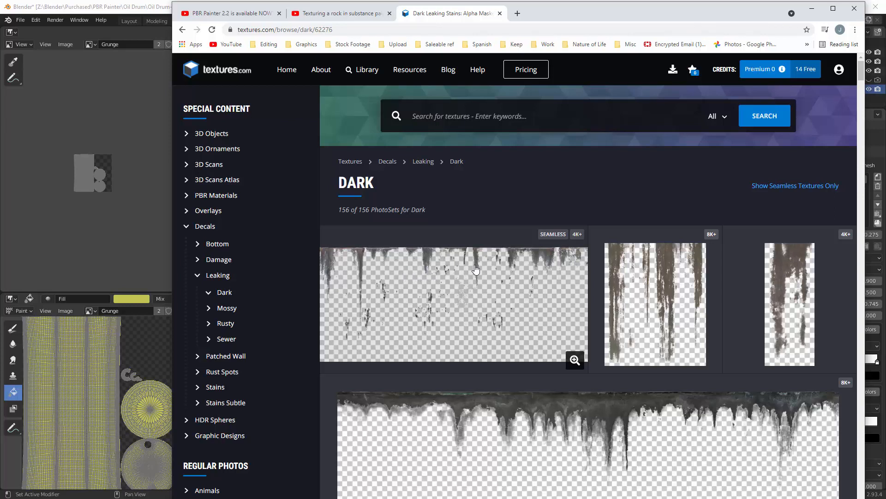
scroll(563, 434, down, 3)
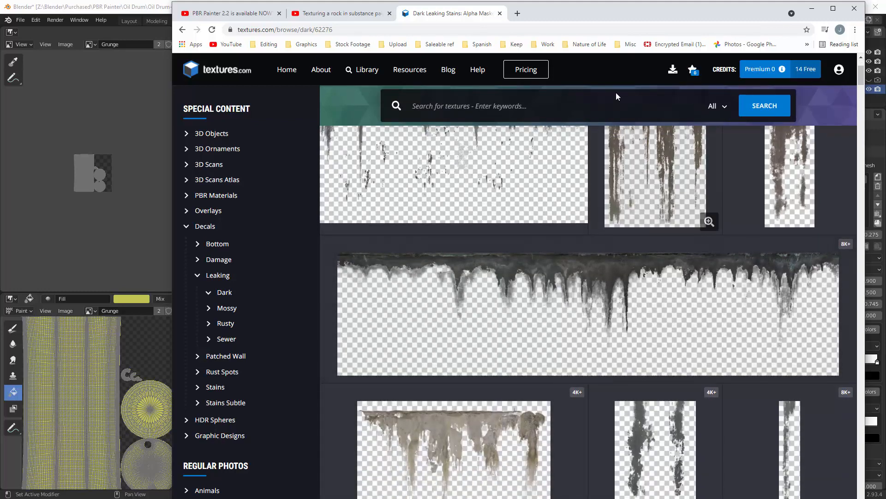
drag(622, 9, 885, 15)
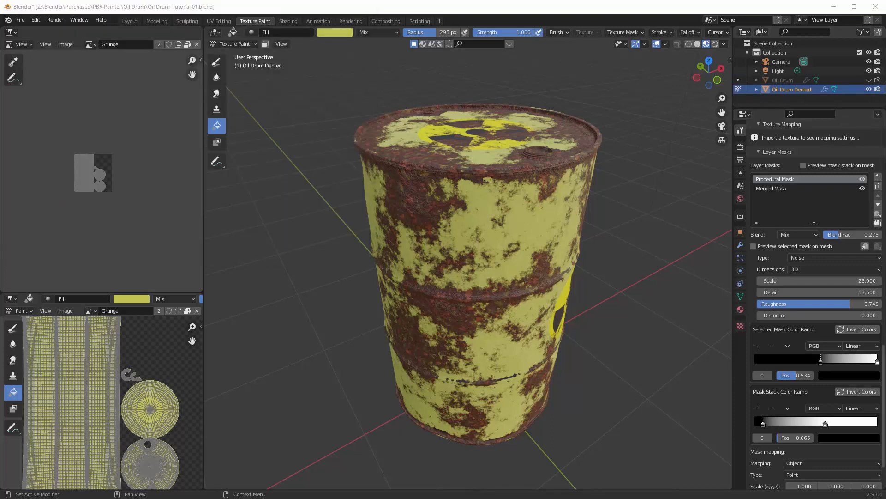
Step: Load the decal image TexturesCom_DecalsLeaking0330_2_masked_S.png into Blender and display it behind the drum's UV layout in the UV Editing workspace
drag(244, 241, 88, 191)
scroll(119, 109, up, 6)
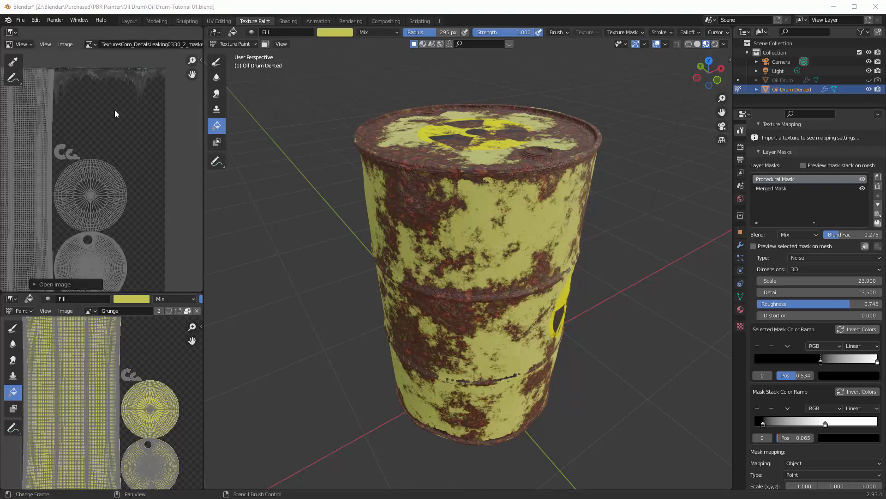
click(219, 21)
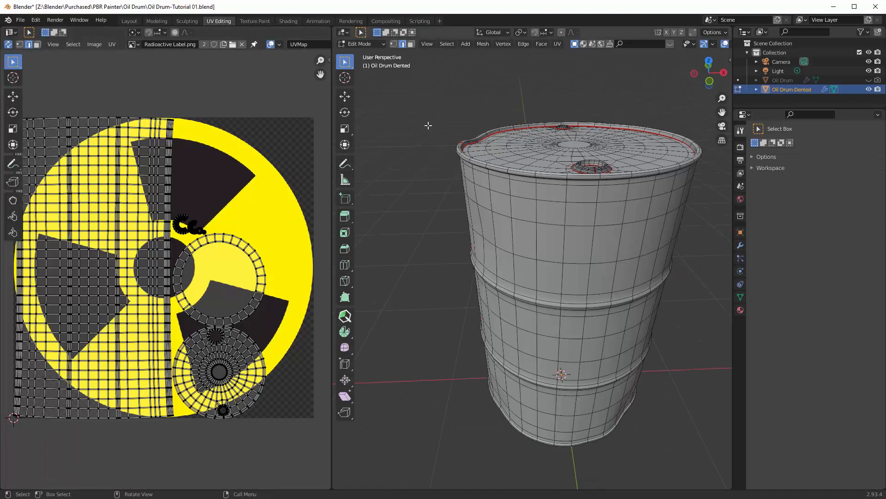
click(134, 44)
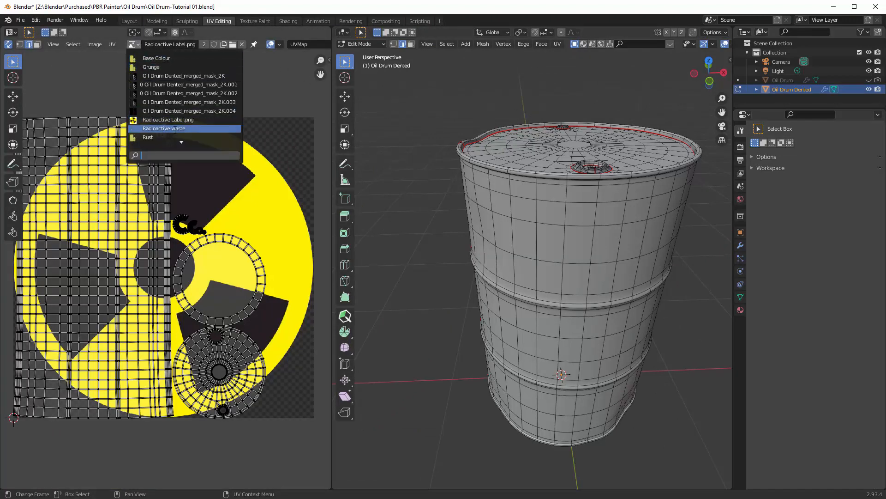
scroll(174, 128, up, 3)
scroll(174, 126, down, 5)
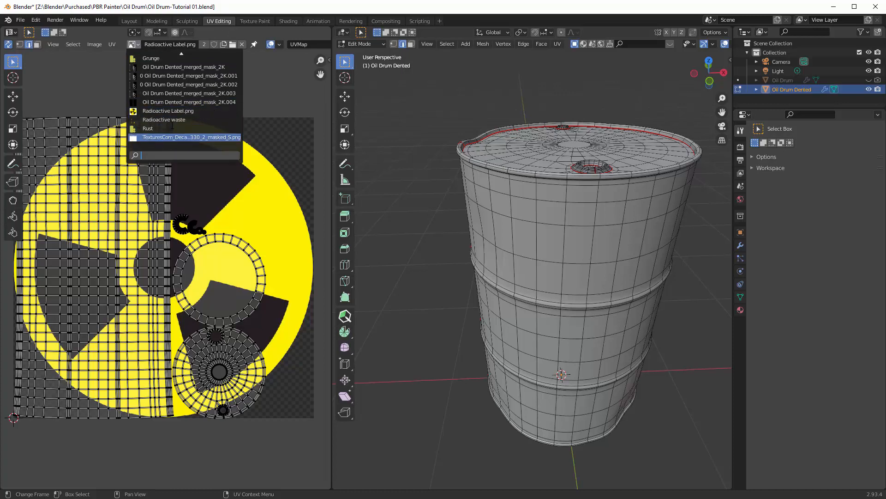
click(171, 136)
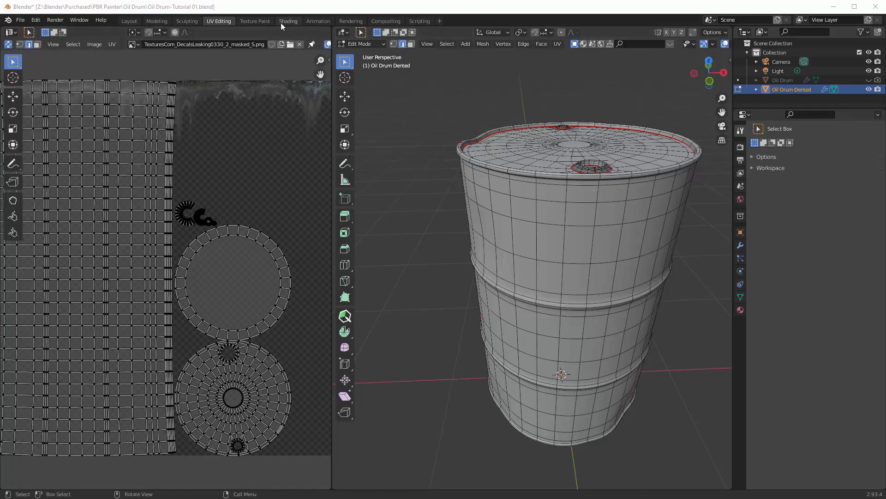
Step: In the Texture Paint workspace, add a 2K multichannel PBR layer named Decal above the Rust layer
click(256, 20)
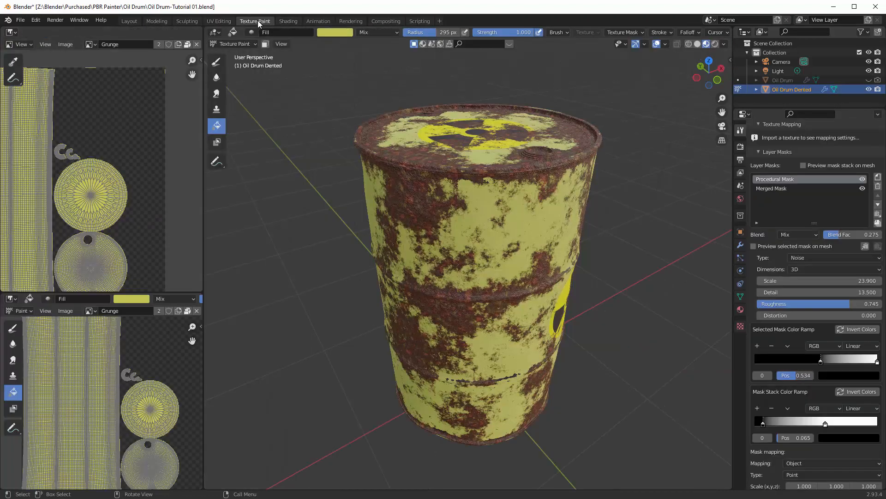
middle_drag(514, 209, 557, 205)
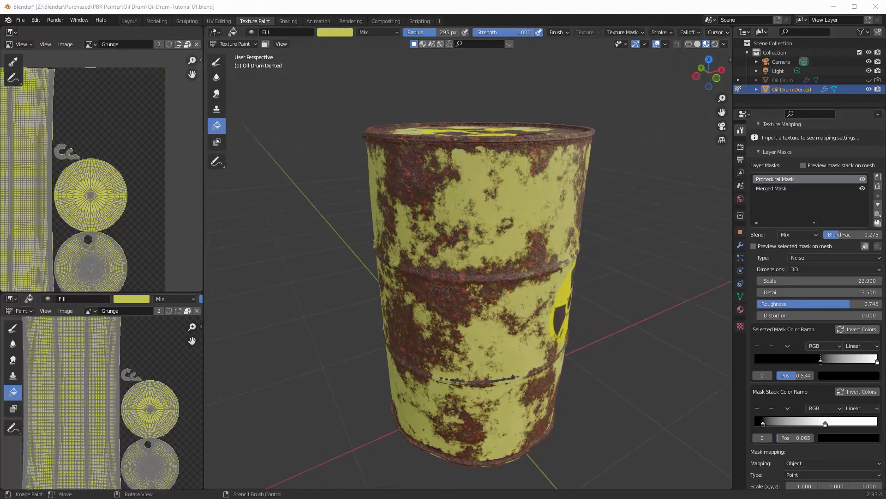
scroll(835, 300, up, 15)
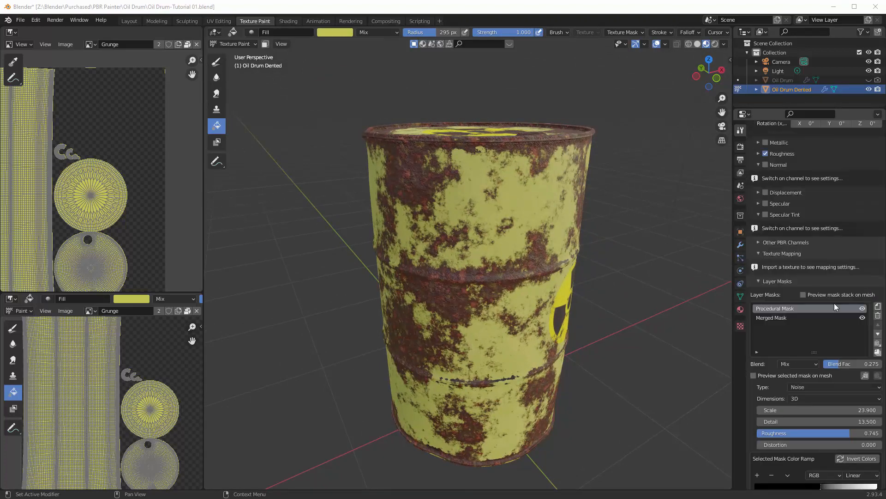
scroll(832, 298, up, 6)
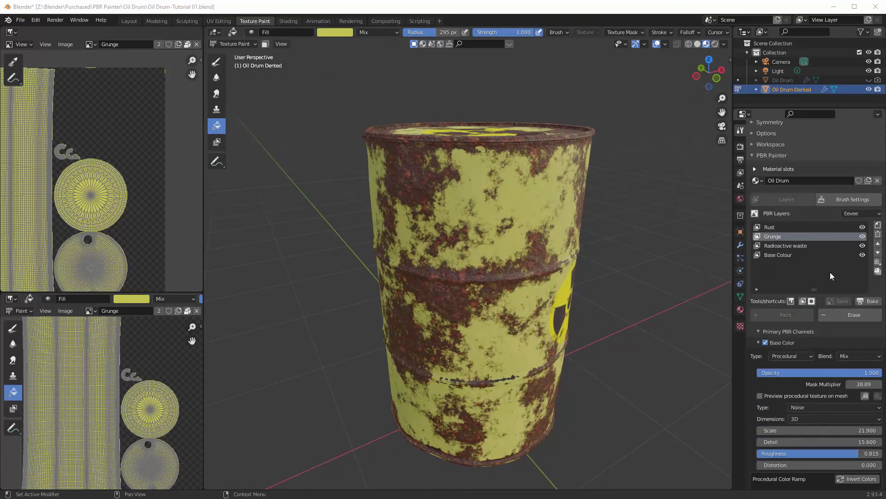
click(798, 228)
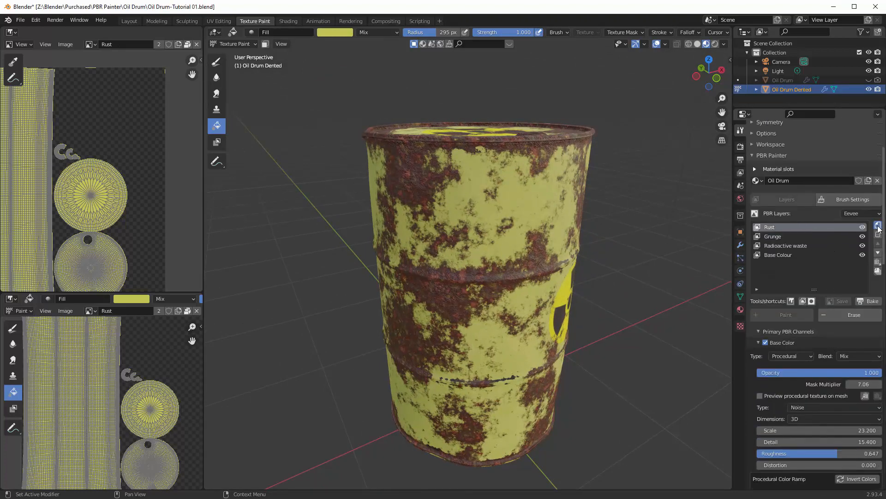
click(878, 225)
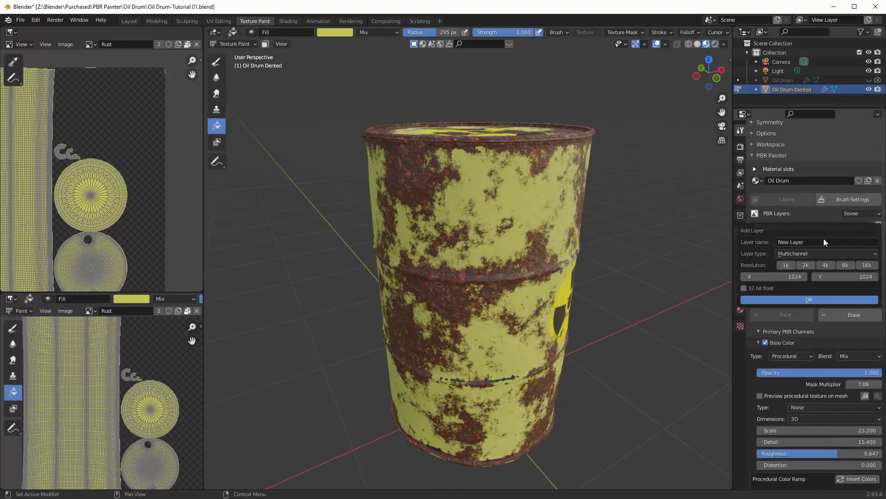
click(806, 264)
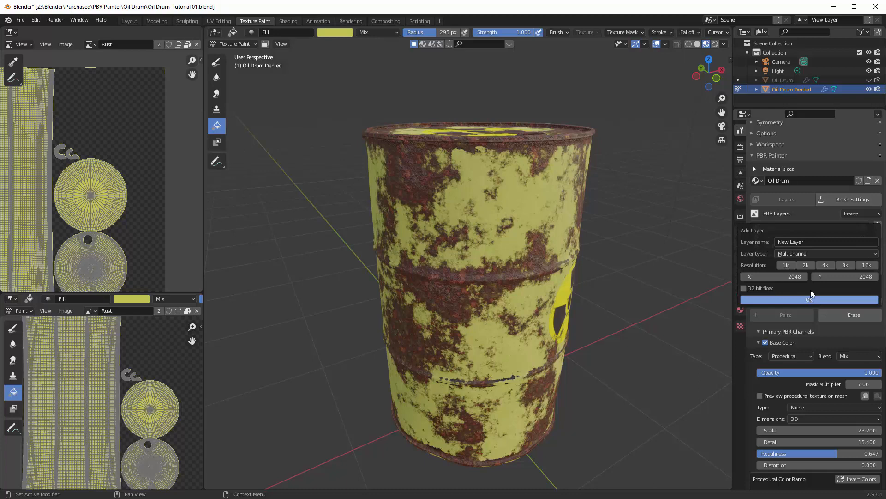
click(810, 242)
text(Decal)
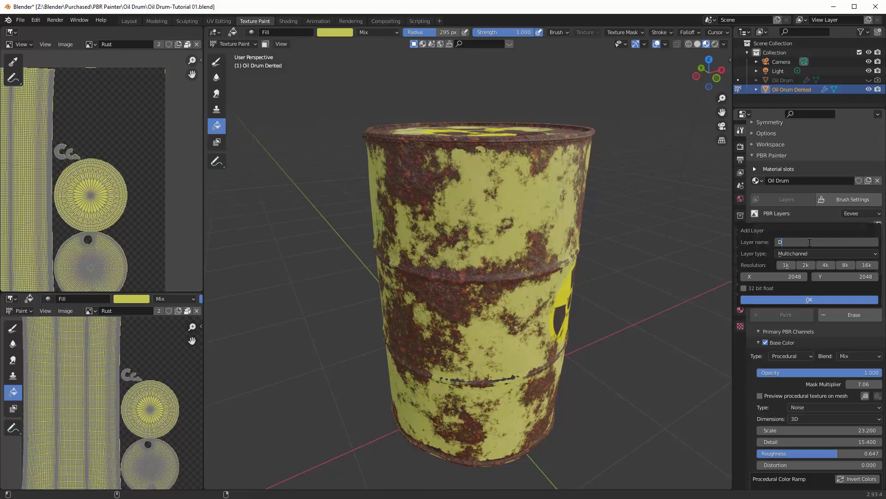
key(Return)
click(817, 300)
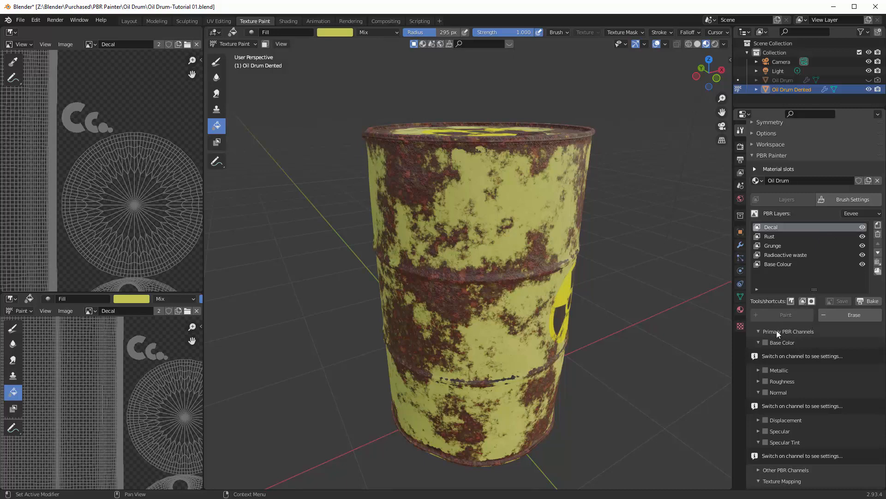
Step: Enable the Decal layer's Base Color as a Texture type using the image TexturesCom_DecalsLeaking0330_2_masked_S.png
click(766, 342)
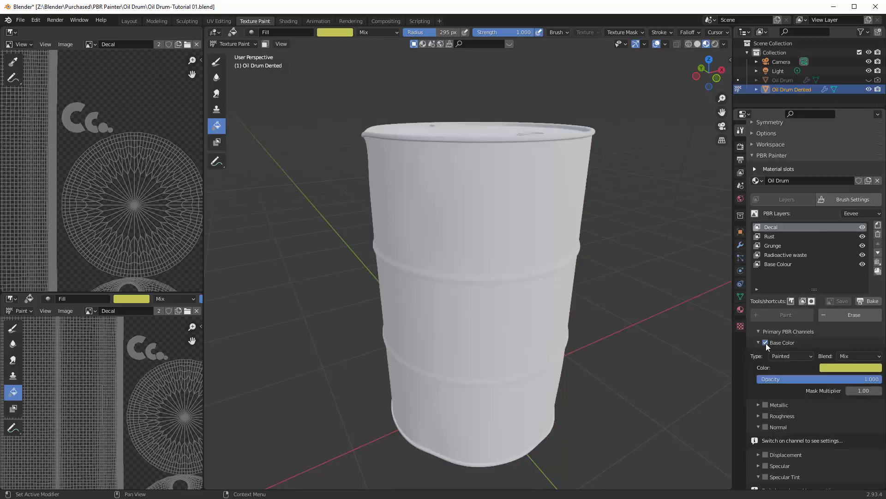
click(790, 356)
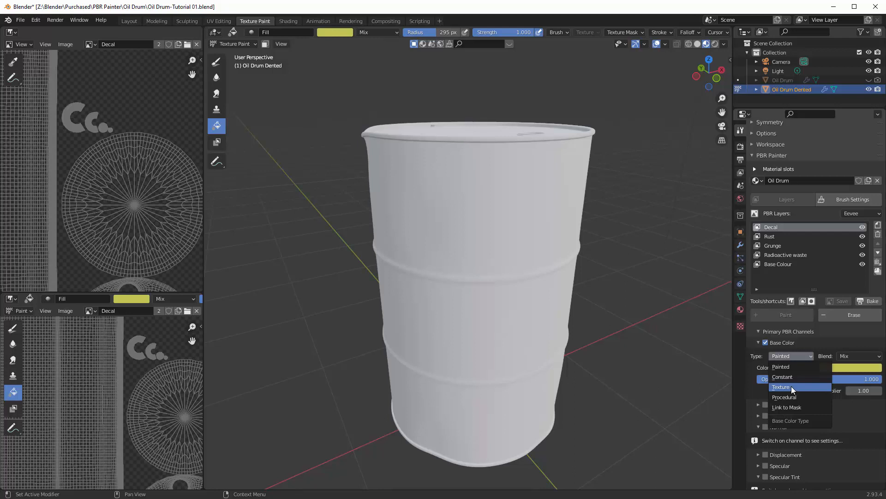
click(791, 385)
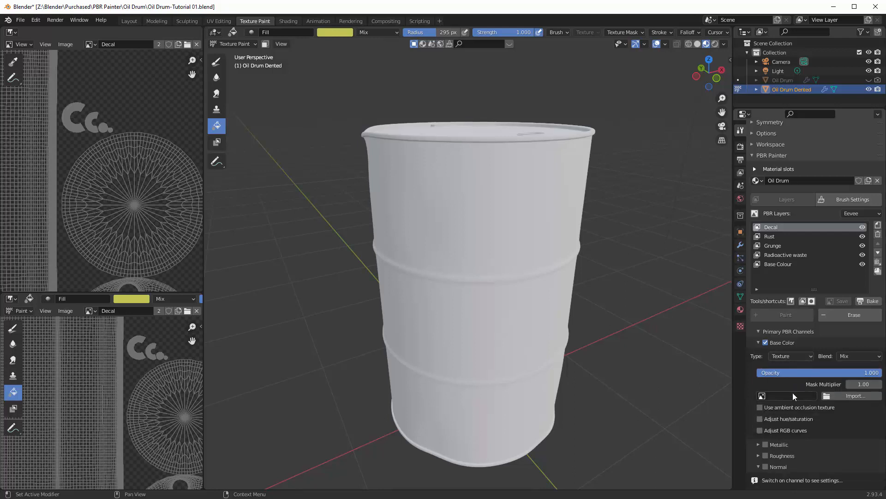
click(791, 396)
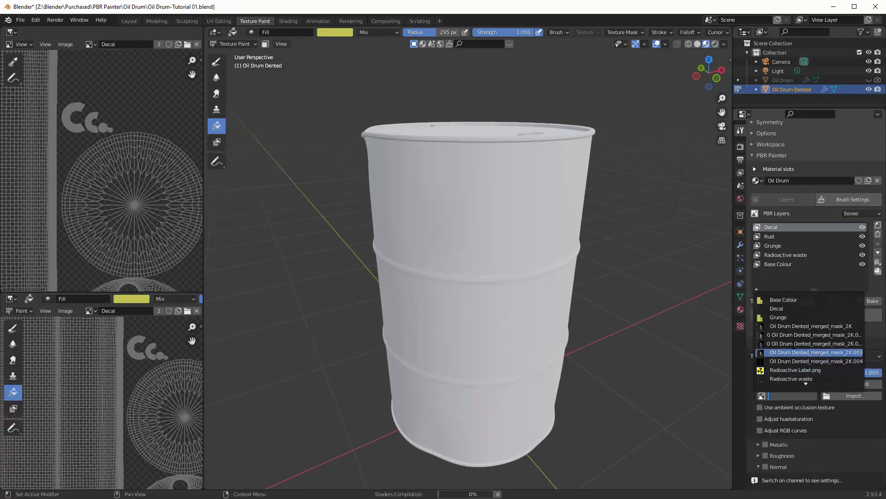
scroll(802, 370, down, 2)
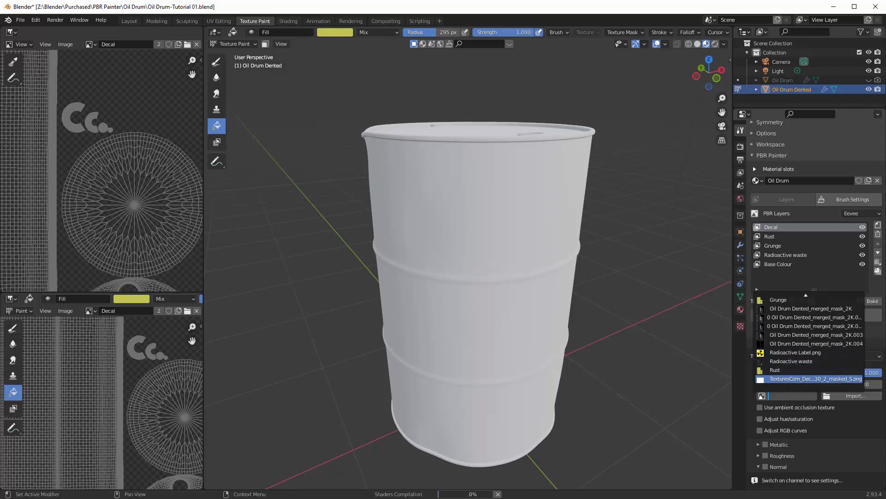
click(812, 379)
Step: Add an Image Texture mask with TexturesCom_DecalsLeaking0330_2_masked_S.png to the Decal layer and move its color ramp's white stop to 0.090
scroll(837, 420, down, 5)
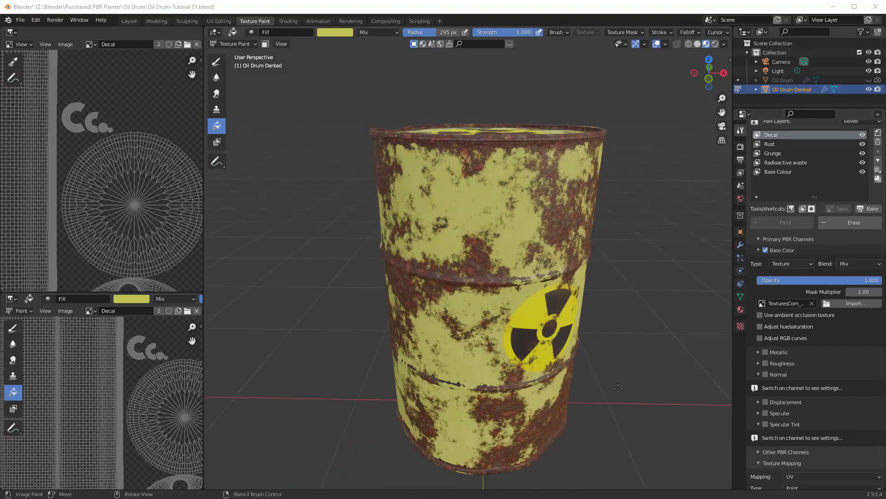
scroll(841, 403, down, 5)
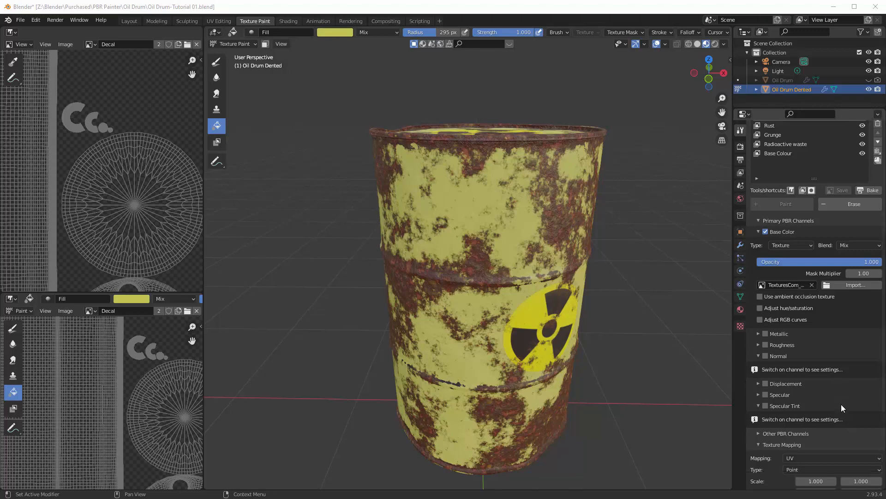
click(823, 460)
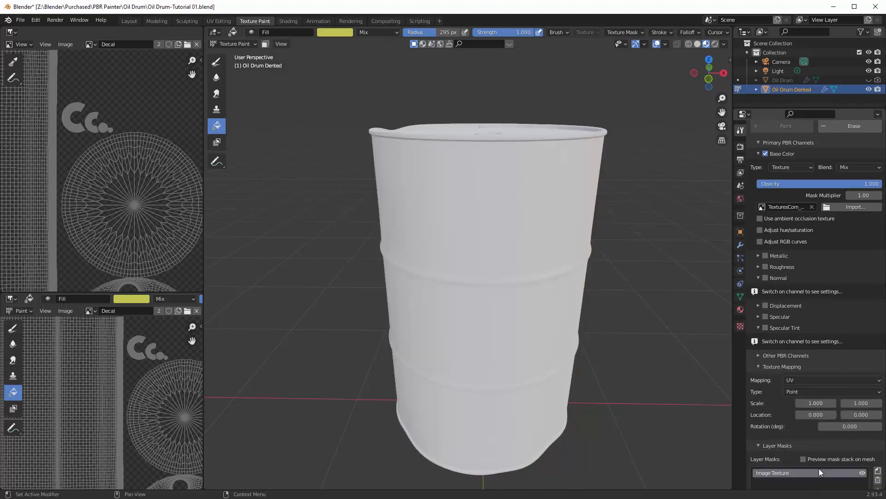
scroll(822, 471, down, 4)
click(755, 447)
scroll(776, 440, down, 11)
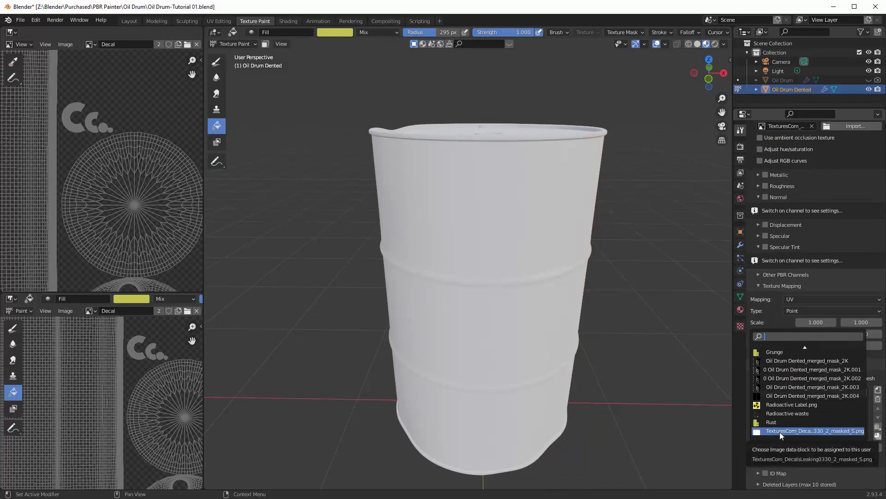
click(809, 430)
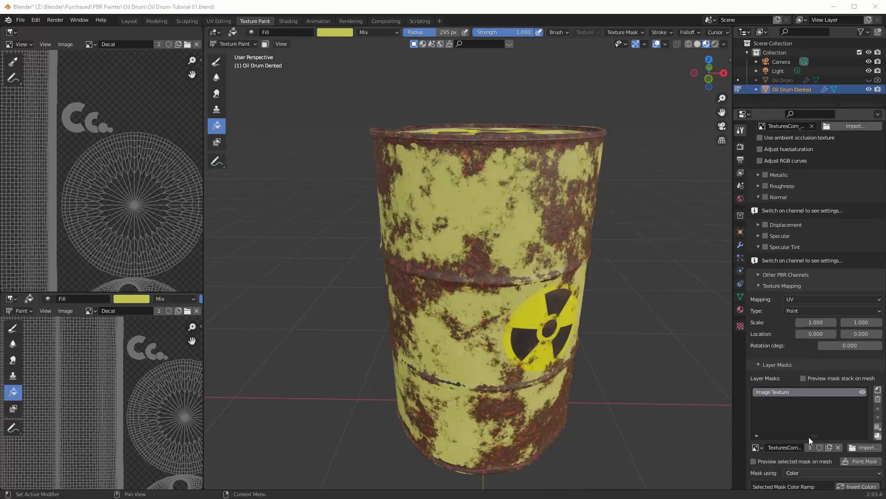
scroll(805, 424, down, 4)
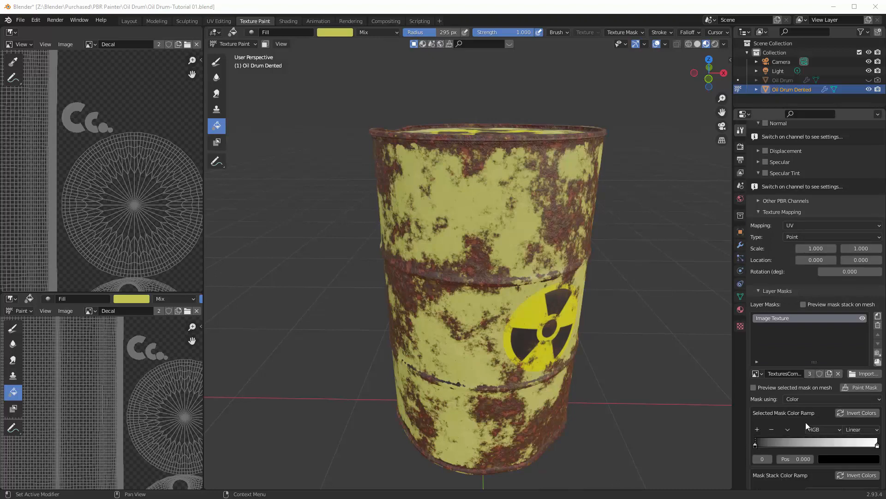
drag(869, 445, 763, 445)
Step: Fill the drum on the Decal layer with the yellow brush color and save the painted layer image
scroll(787, 325, up, 12)
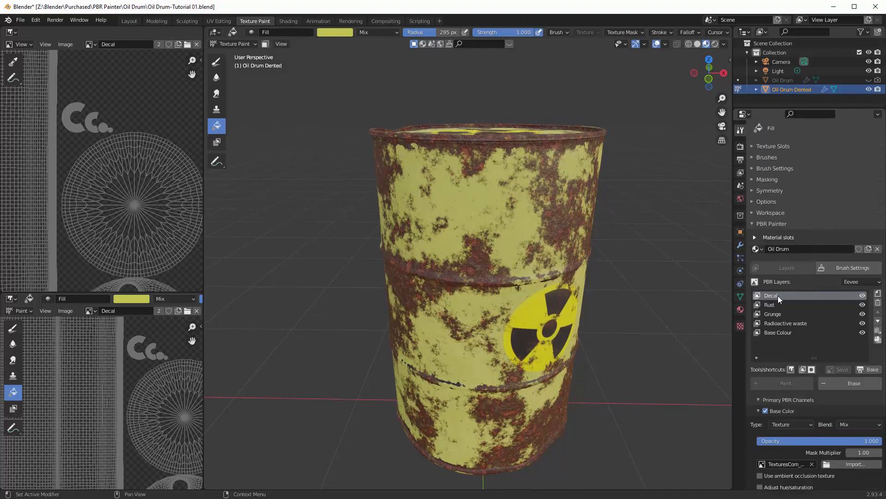
click(434, 176)
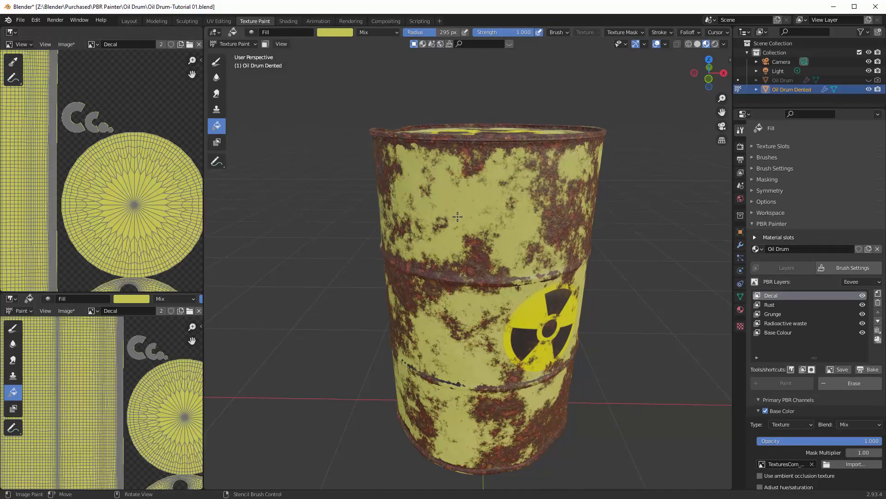
middle_drag(458, 216, 439, 277)
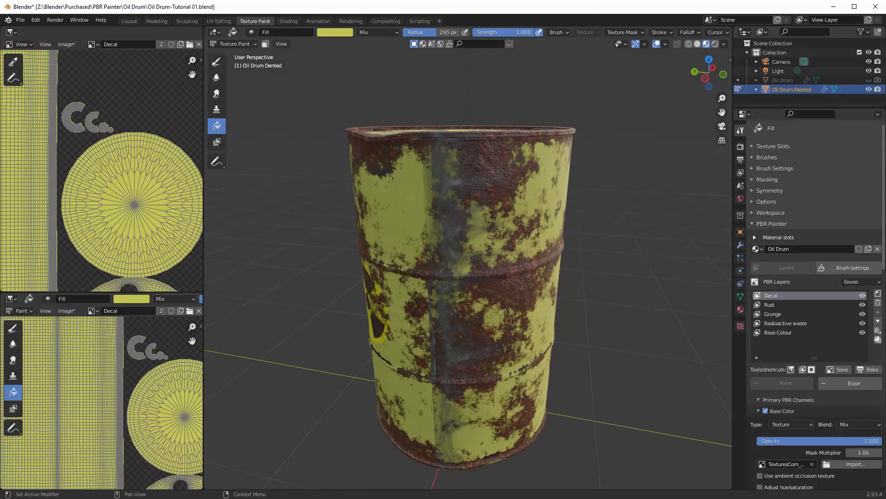
click(838, 369)
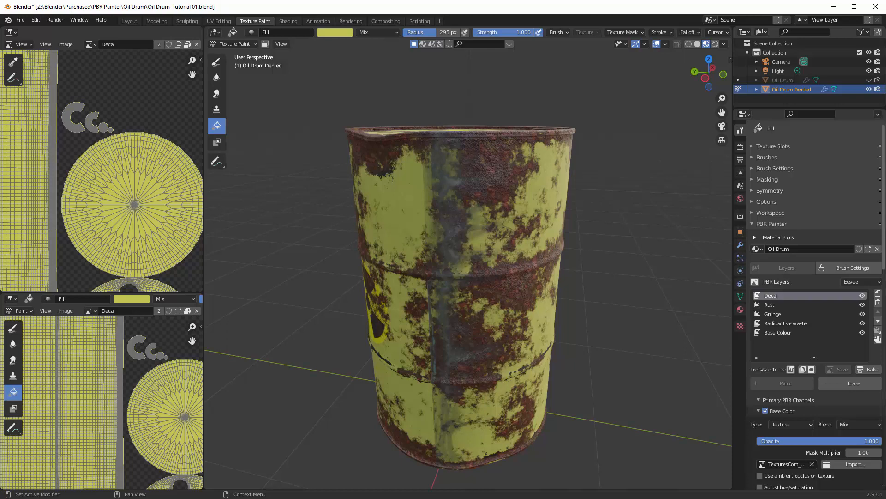
Step: Set the Decal layer's texture mapping rotation to 90 degrees and its Y location to 1.600
scroll(812, 359, down, 7)
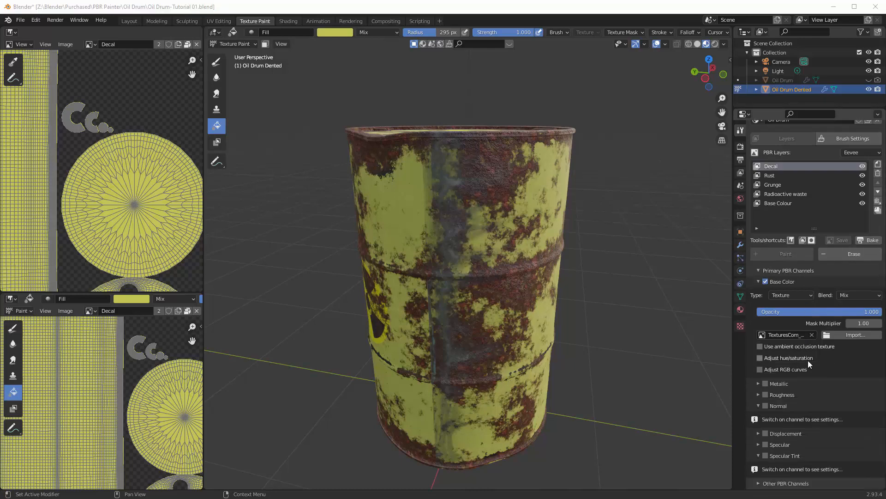
scroll(815, 340, down, 5)
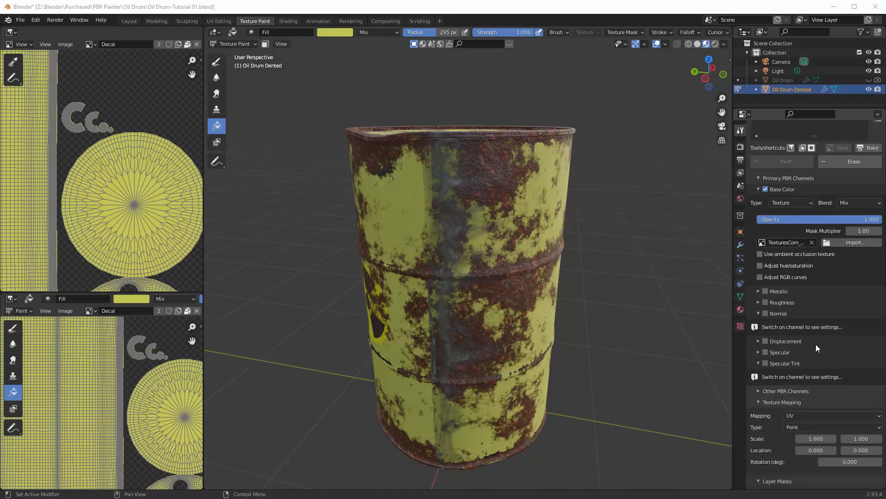
scroll(842, 411, down, 4)
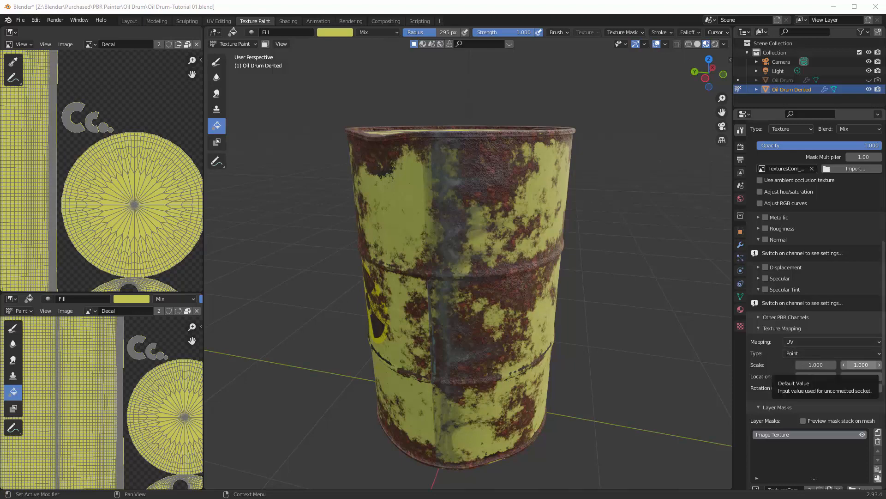
scroll(845, 444, down, 3)
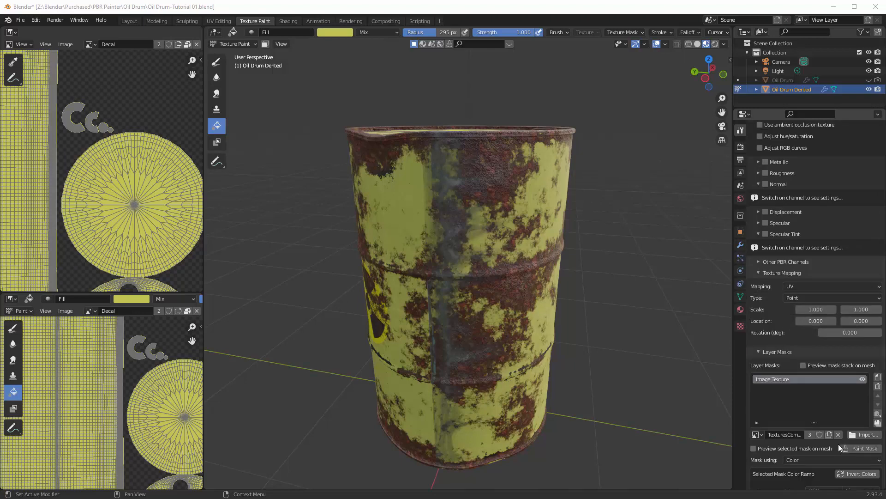
click(847, 332)
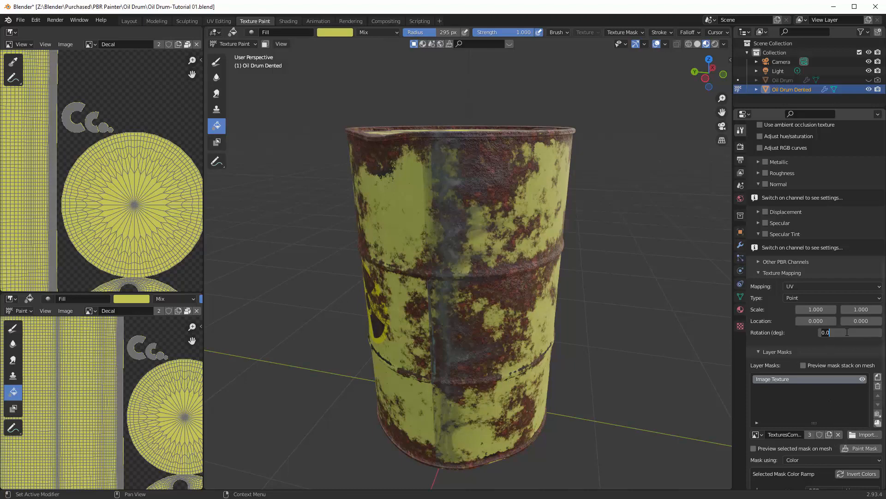
text(90)
key(Return)
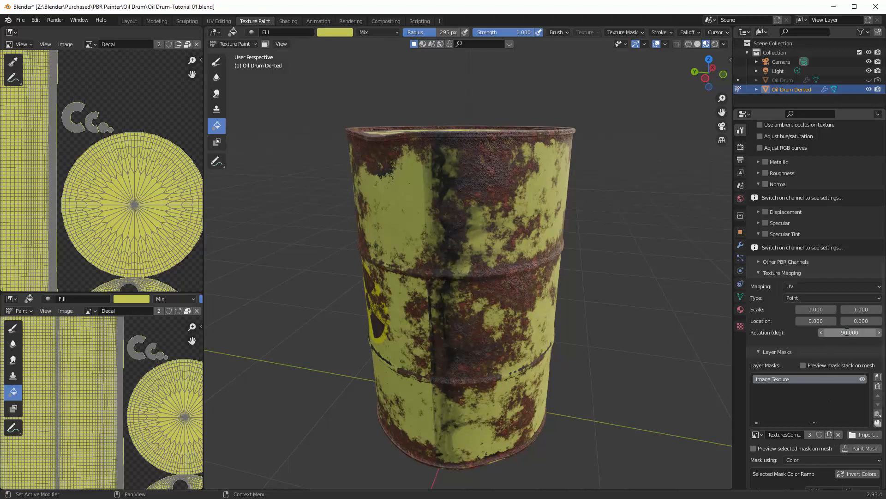
drag(861, 321, 877, 321)
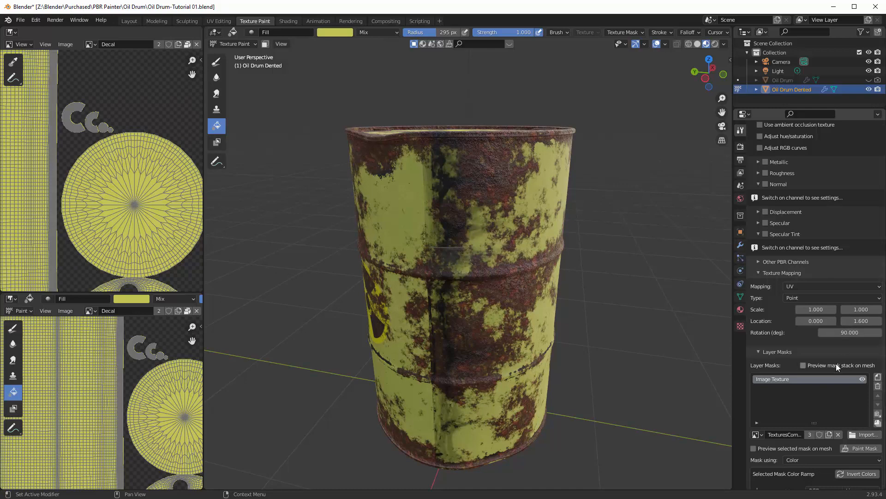
Step: Preview the Decal layer's mask stack on the mesh and check the stain's placement and direction along with the mask settings
click(803, 365)
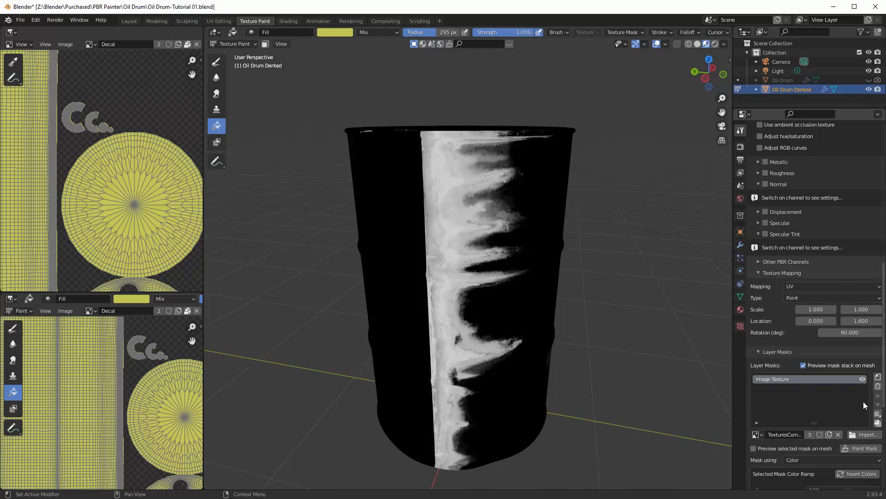
scroll(856, 420, down, 5)
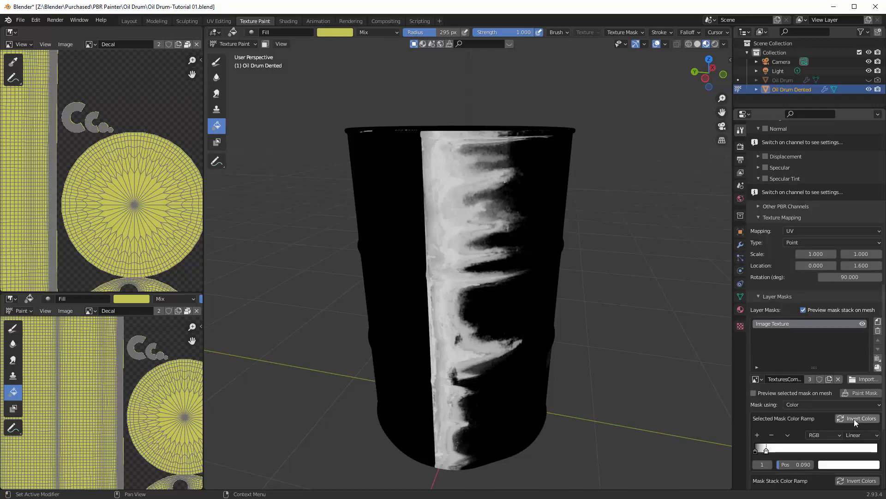
scroll(857, 419, up, 2)
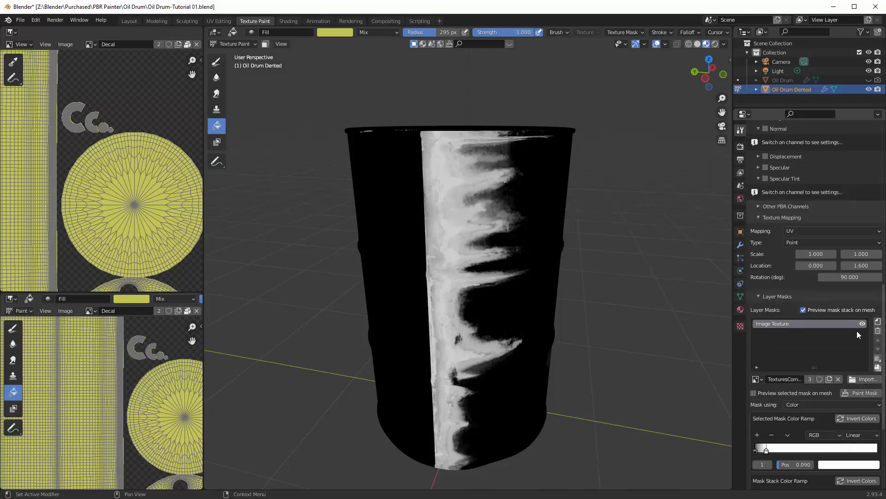
scroll(857, 331, up, 2)
scroll(842, 351, down, 1)
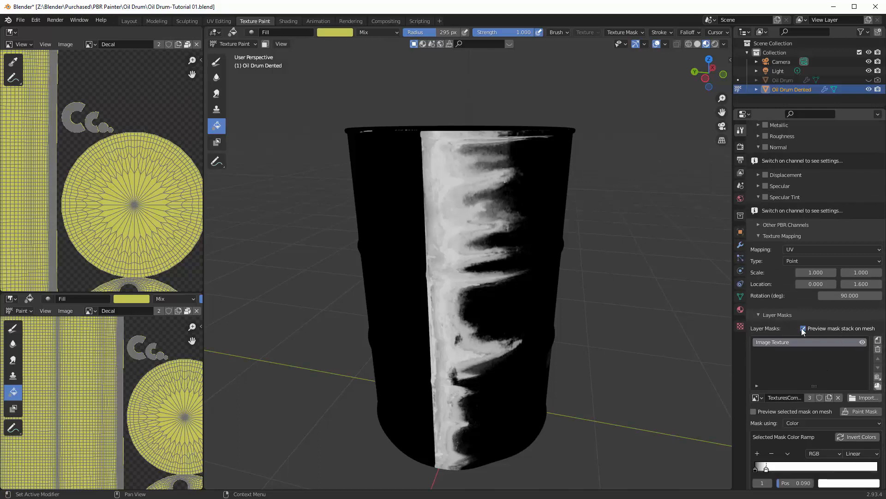
Step: Turn off the mask stack preview, preview the selected Image Texture mask instead, and set its mask mapping rotation to 90 degrees
click(803, 329)
scroll(824, 265, up, 10)
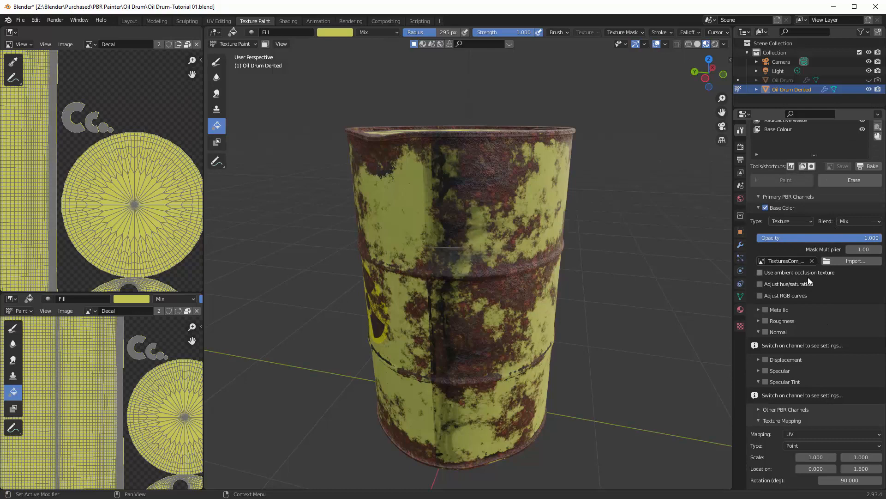
scroll(829, 307, down, 12)
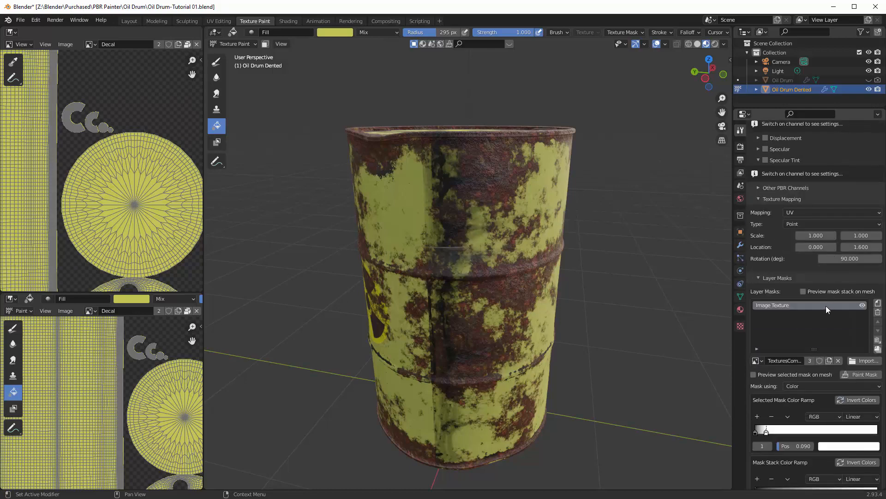
scroll(833, 341, down, 2)
scroll(835, 341, down, 5)
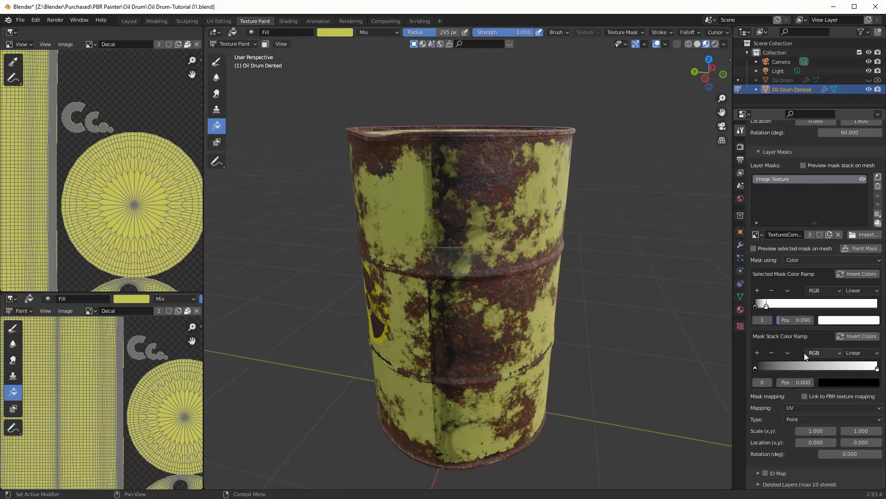
click(754, 249)
click(854, 453)
text(0.0)
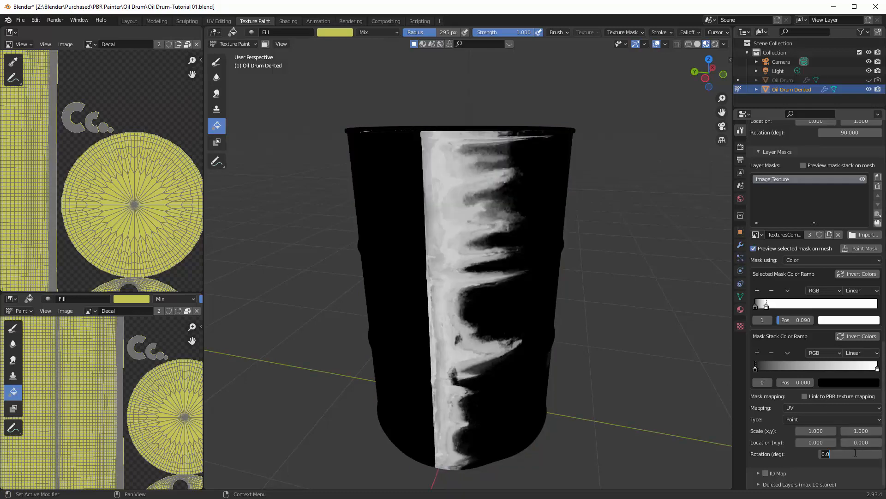
text(90)
key(Return)
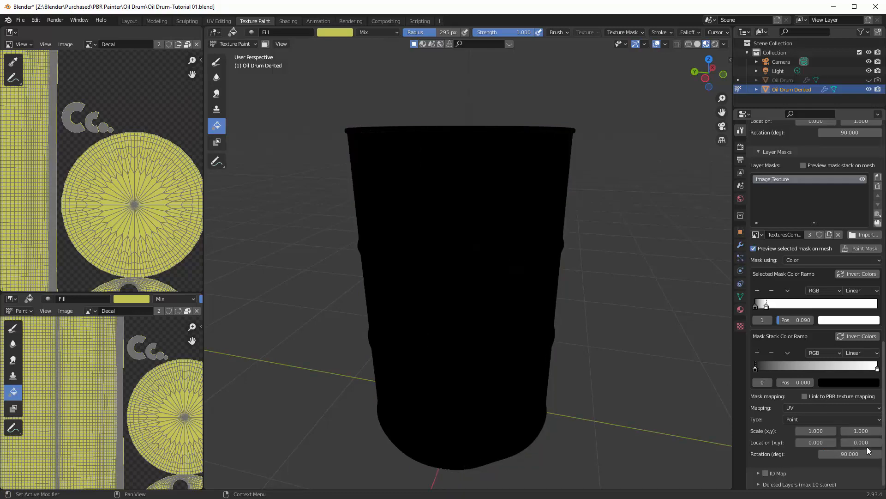
Step: Adjust the mask mapping's Y location to 0.480 so the leaking stains run down from the drum's top rim
drag(861, 442, 871, 442)
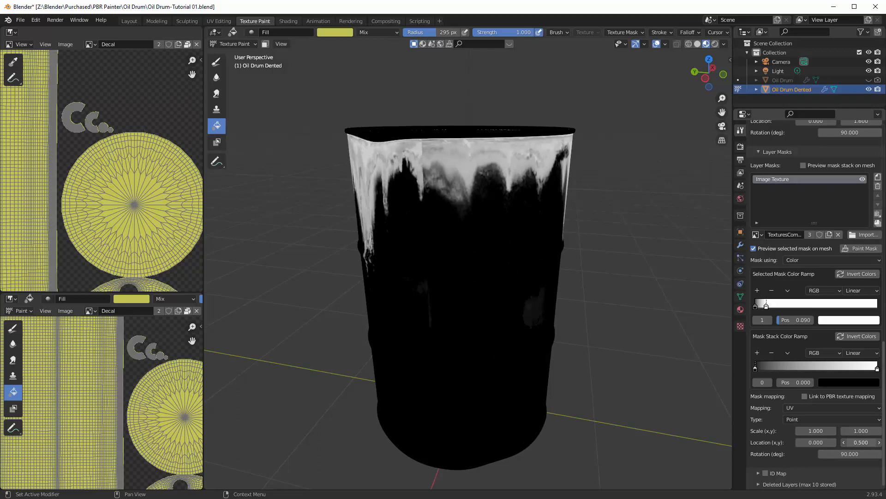
middle_drag(510, 278, 619, 319)
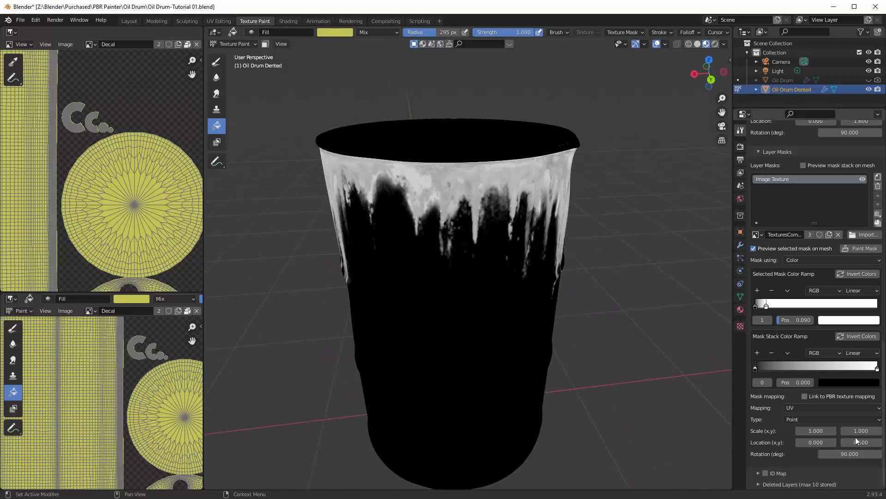
drag(856, 441, 853, 441)
middle_drag(557, 293, 522, 294)
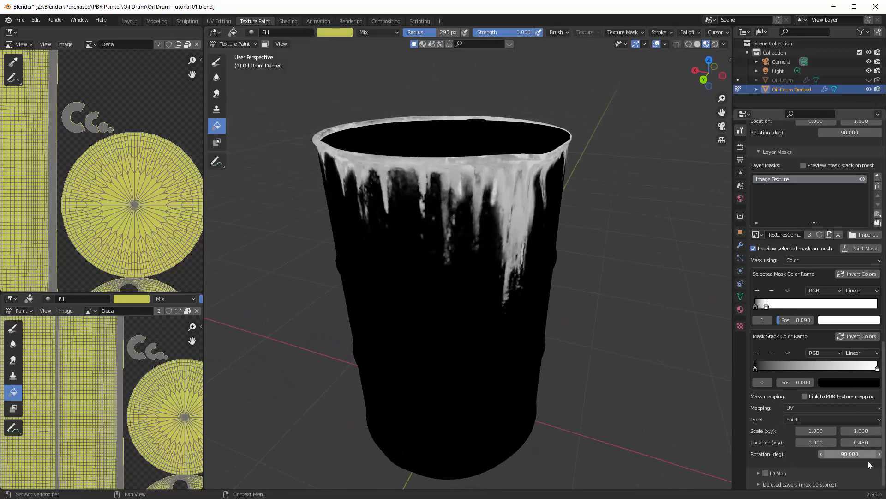
Step: Set the Decal layer's texture mapping Y location to 0.48 and turn off the selected mask preview
scroll(866, 429, up, 7)
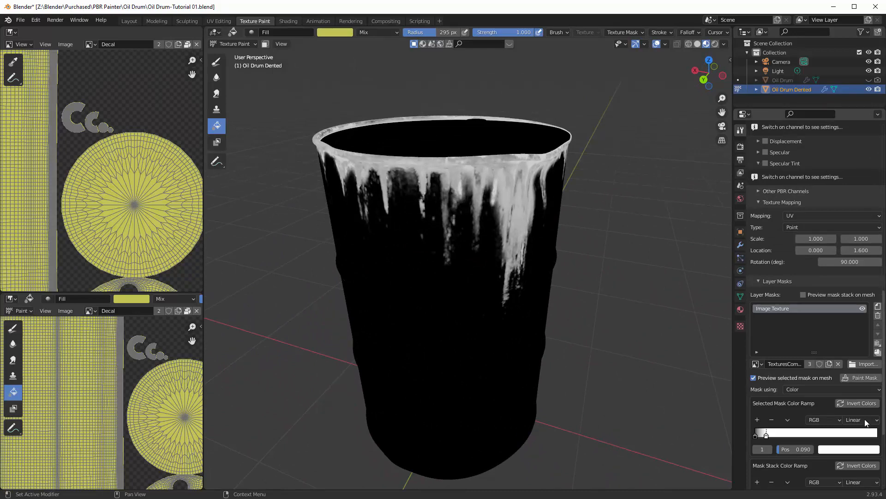
double_click(859, 251)
text(.48)
key(Return)
scroll(805, 342, down, 3)
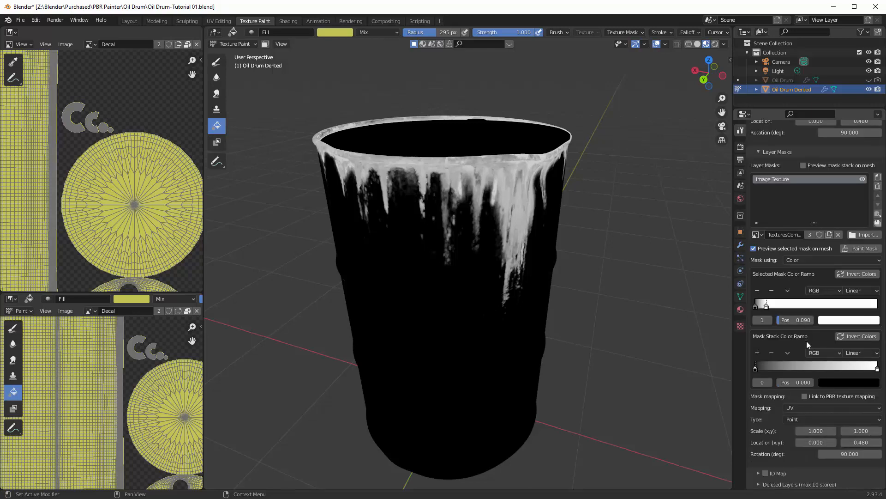
click(759, 324)
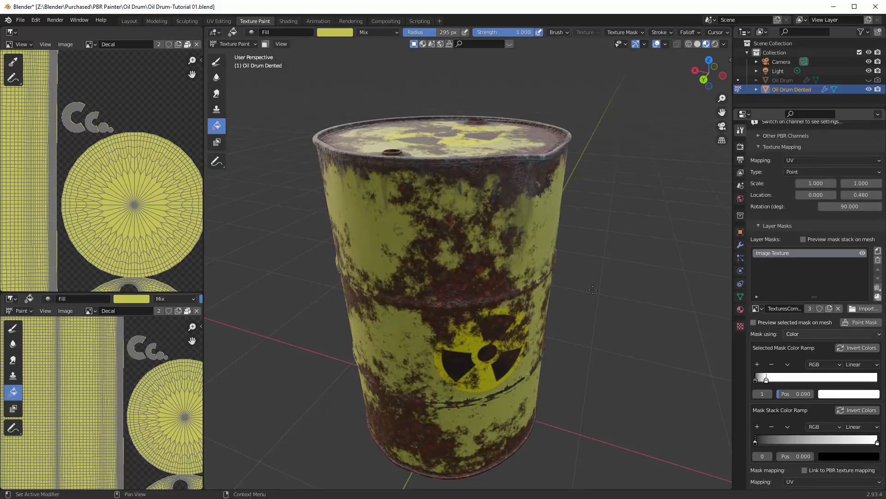
middle_drag(569, 277, 616, 269)
Step: Raise the Decal layer's base color mask multiplier to 3.28 and check the stains around the drum
scroll(815, 260, up, 15)
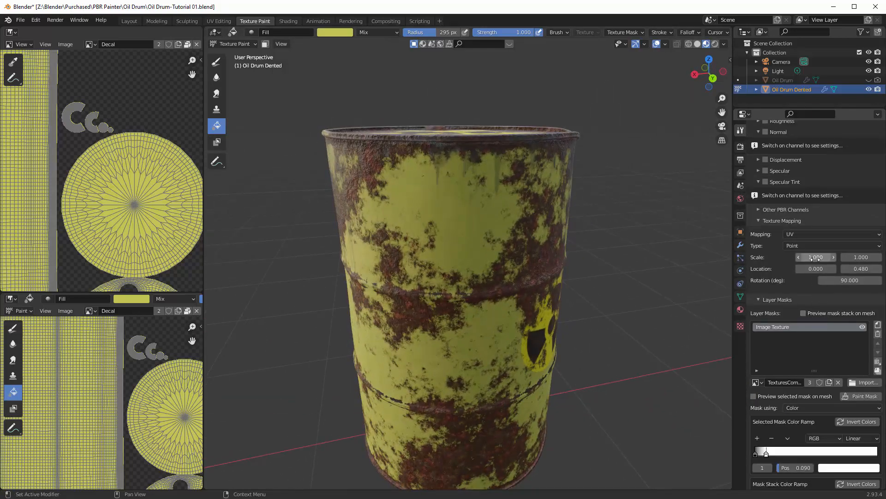
scroll(815, 259, up, 3)
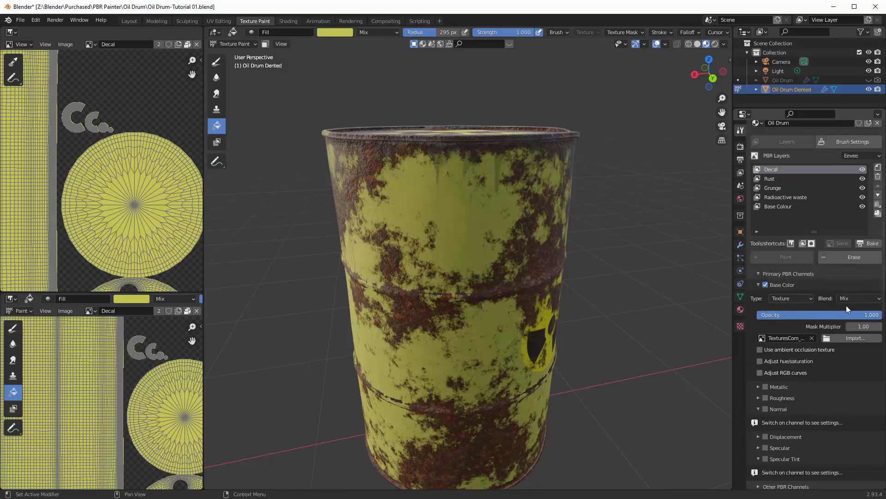
drag(859, 327, 881, 327)
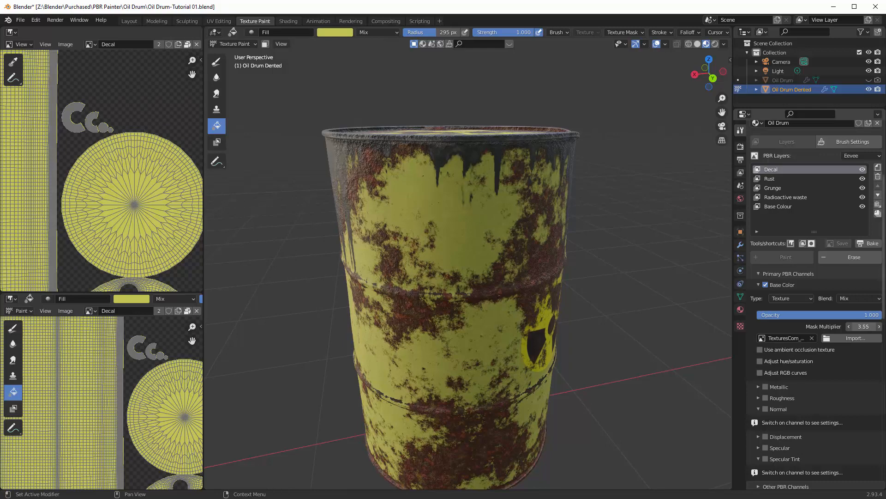
middle_drag(461, 217, 652, 239)
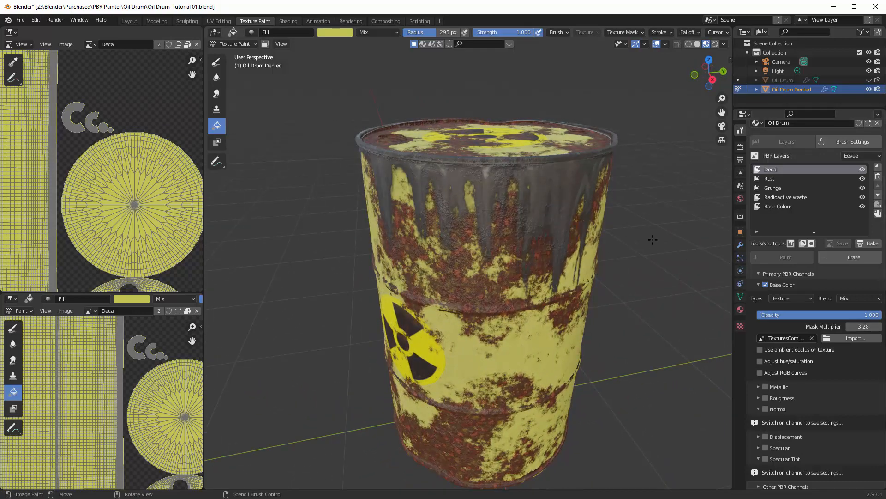
middle_drag(569, 240, 585, 254)
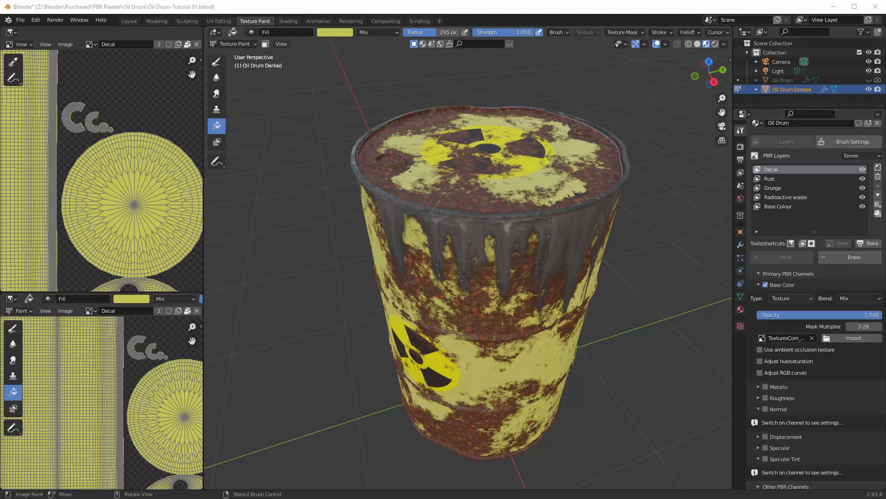
mouse_move(427, 221)
middle_down()
mouse_move(435, 244)
mouse_move(428, 237)
middle_up()
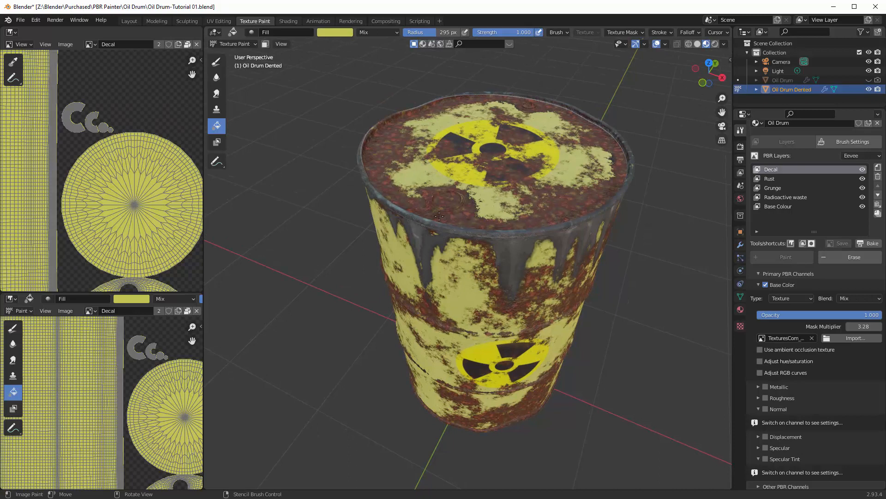
middle_drag(491, 268, 483, 261)
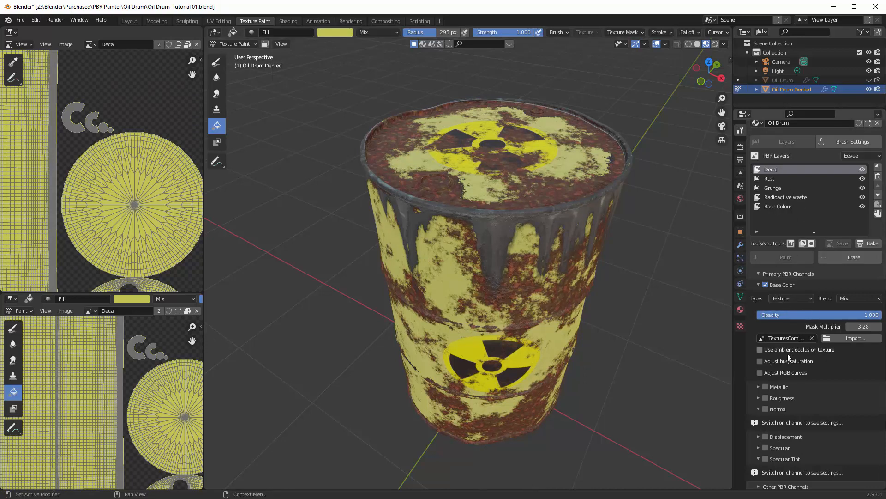
Step: Enable hue/saturation adjustment for the Decal layer's base color and lower its value to 0.300 to darken the stains
scroll(787, 358, down, 2)
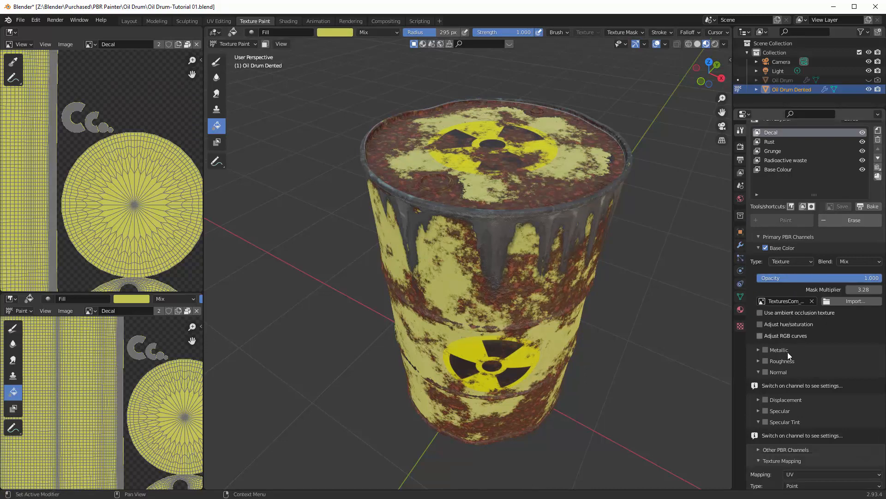
click(759, 324)
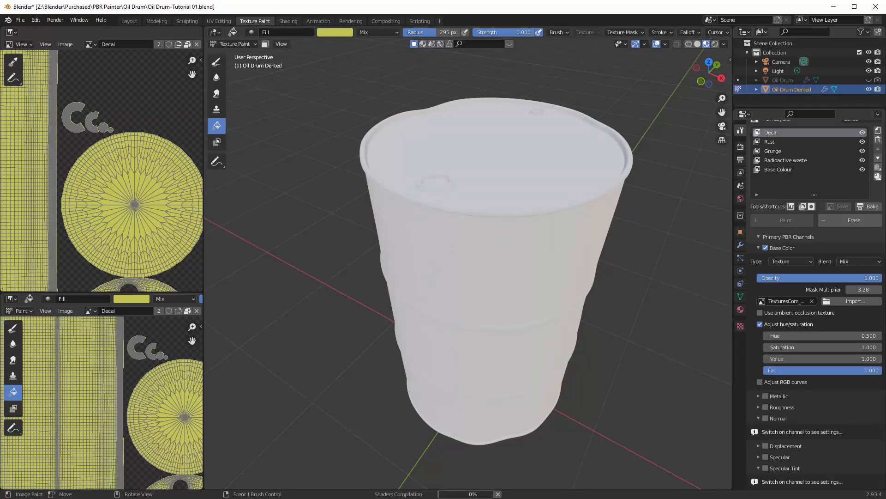
drag(847, 357, 812, 358)
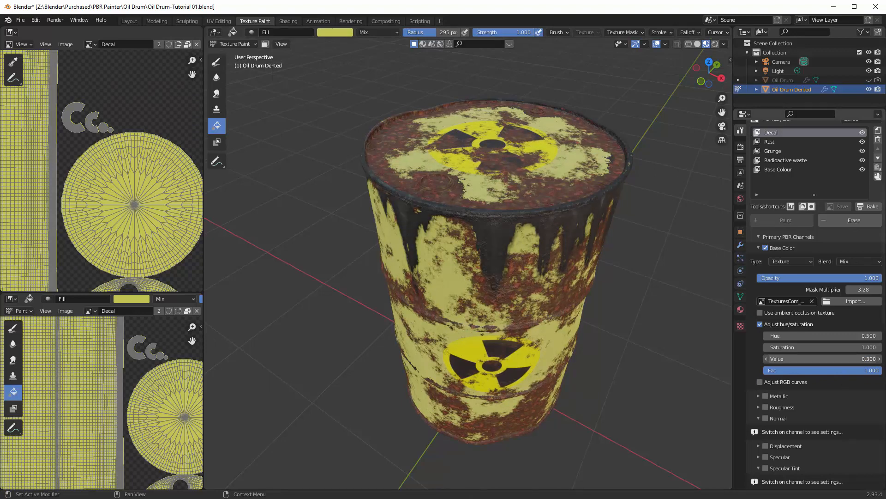
middle_drag(610, 277, 583, 298)
Step: Add a new Multichannel layer named Opening Spill at 4k resolution above the Decal layer
scroll(826, 172, up, 2)
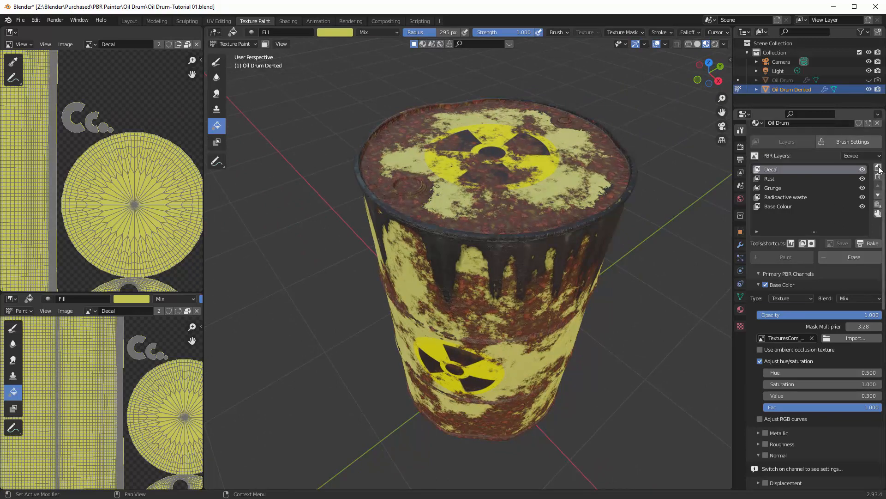
middle_drag(415, 203, 403, 216)
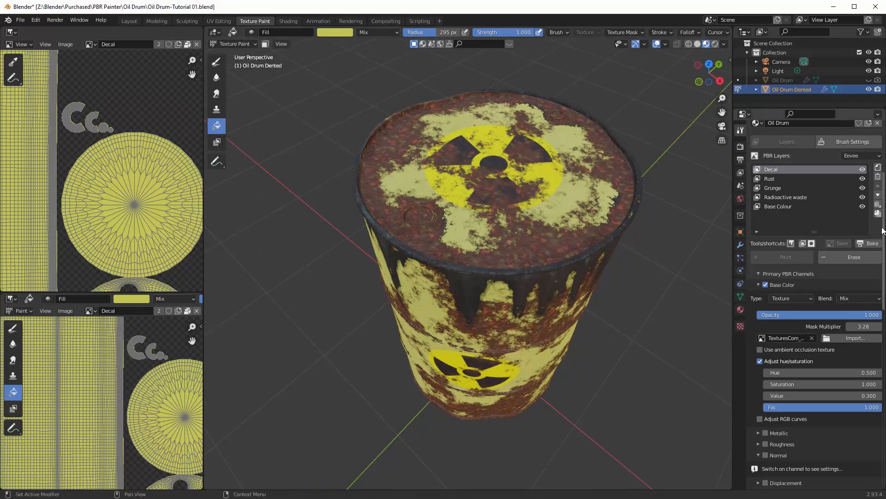
click(878, 167)
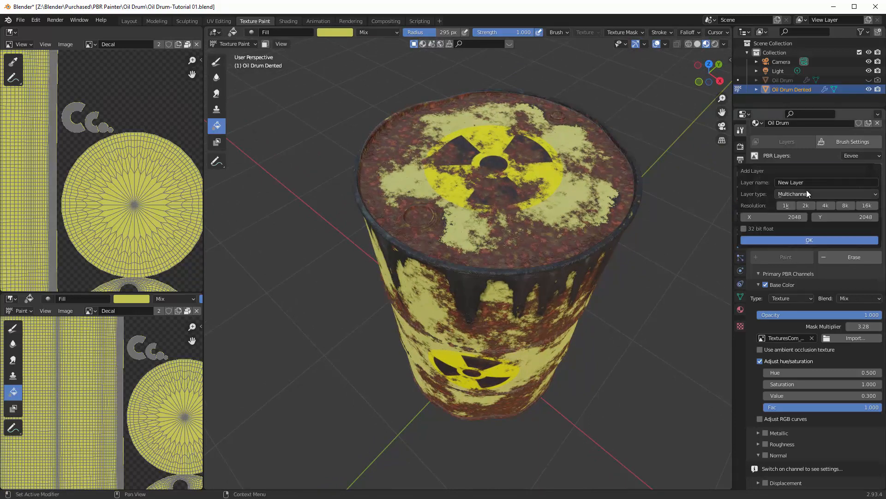
click(810, 184)
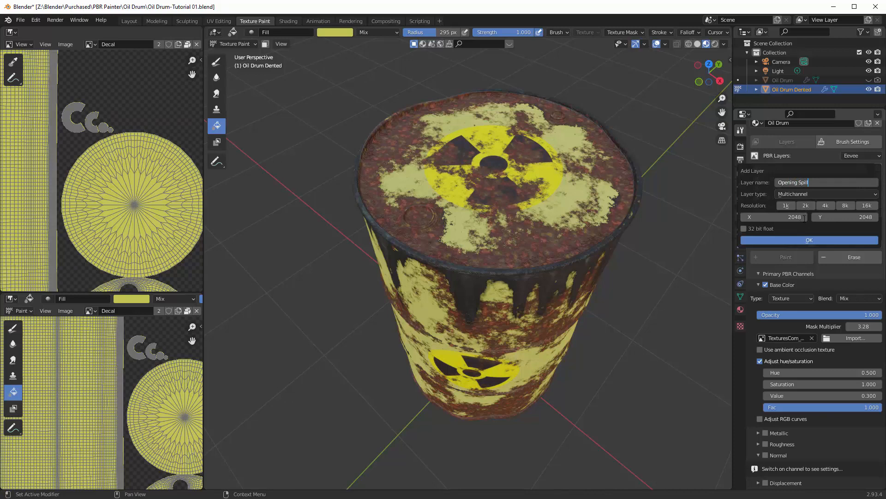
click(826, 206)
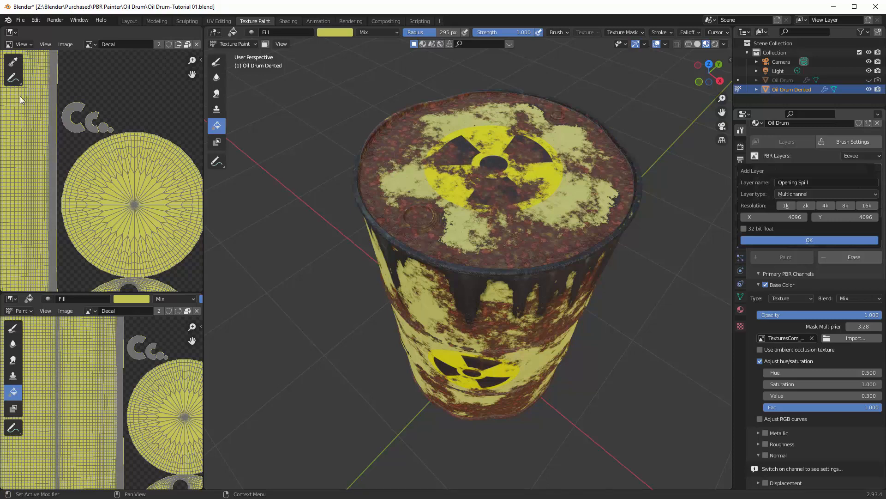
click(796, 241)
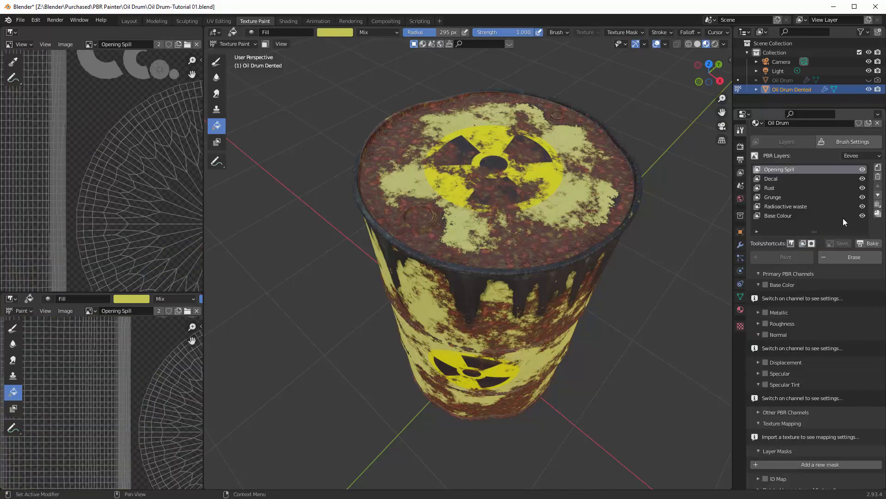
Step: Change the Fill brush's texture type from the radioactive label image to Clouds, keeping its noise size at 1.15
click(859, 142)
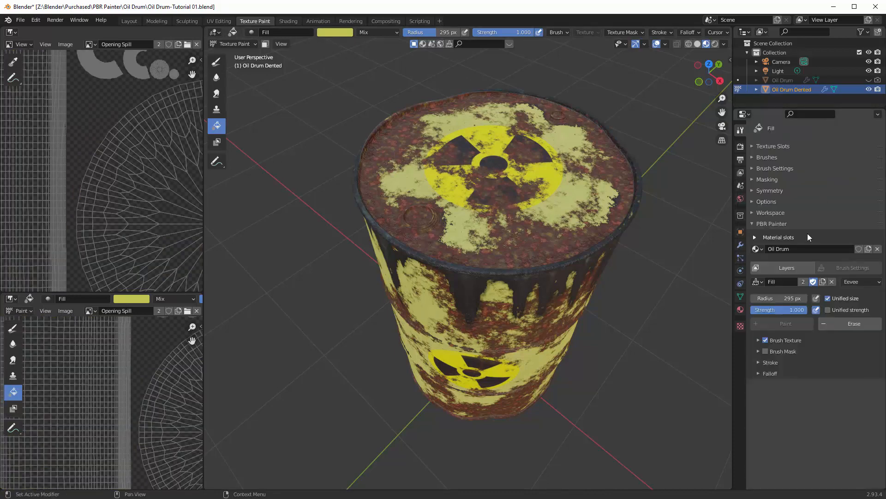
click(759, 340)
scroll(788, 344, down, 2)
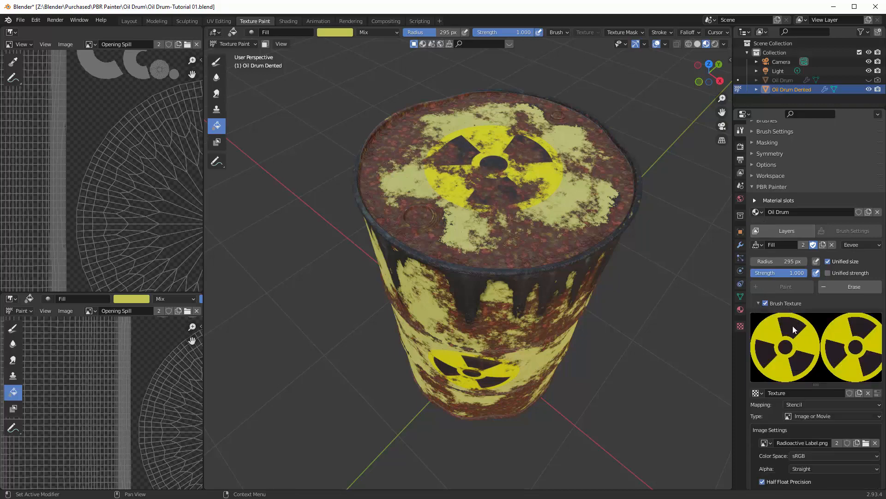
scroll(793, 326, down, 3)
click(794, 338)
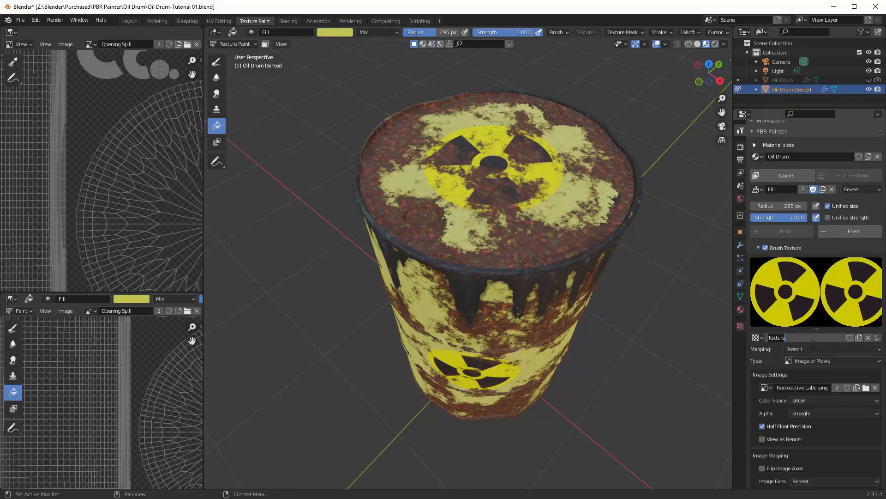
click(812, 361)
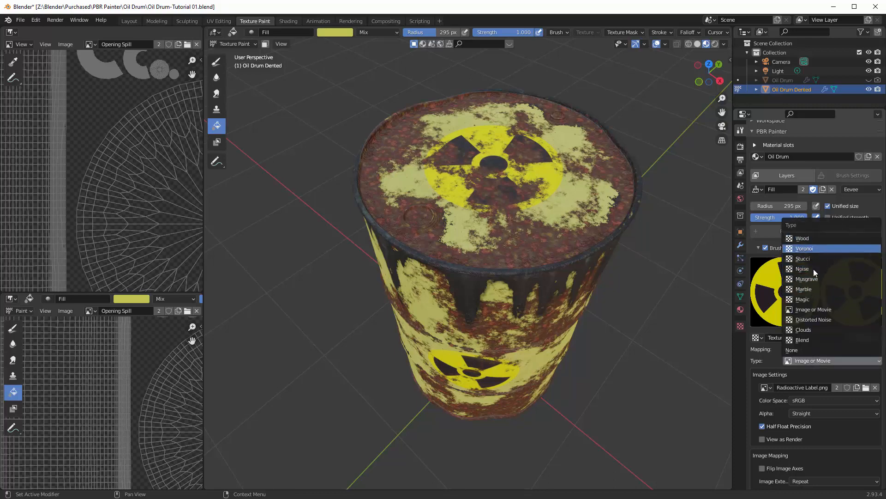
click(812, 329)
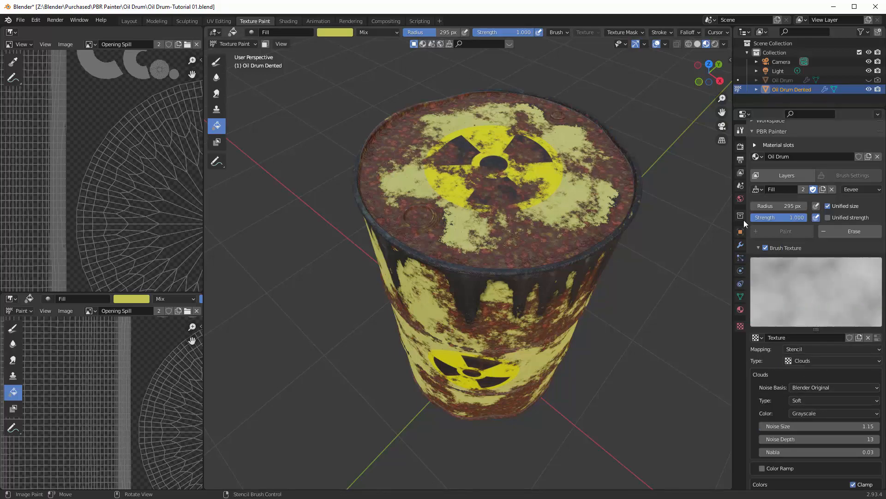
scroll(815, 303, down, 2)
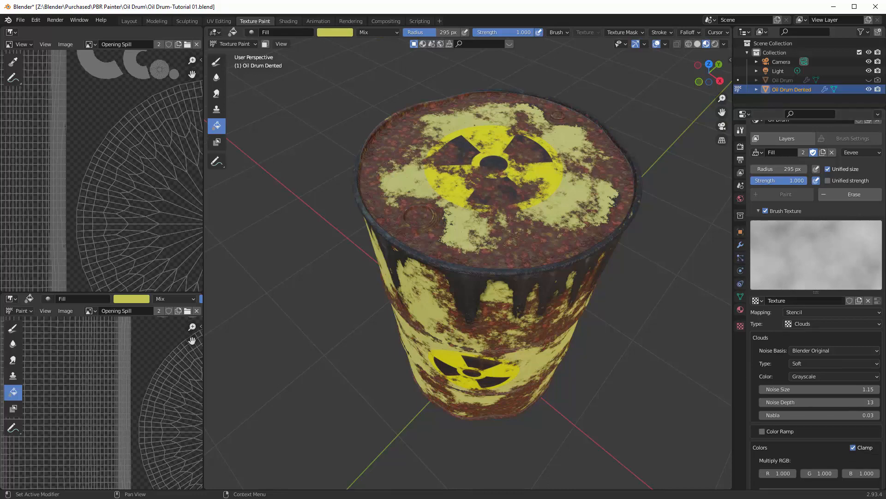
click(814, 389)
key(Return)
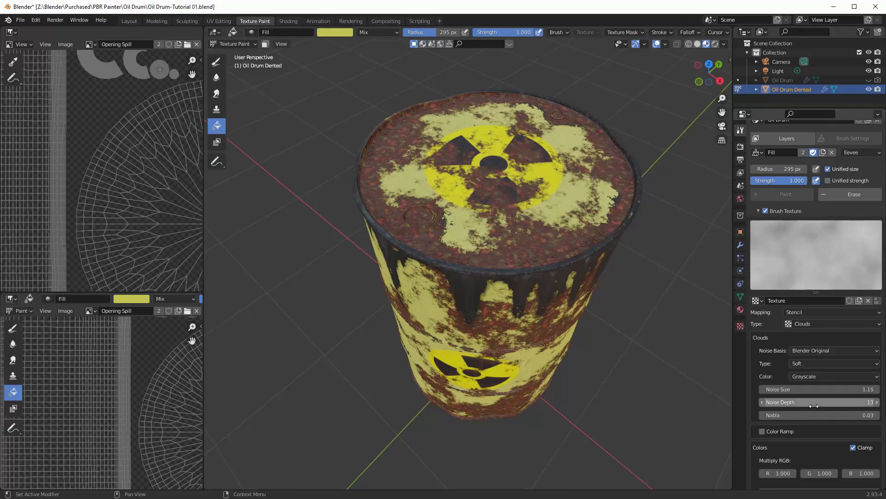
scroll(814, 399, down, 3)
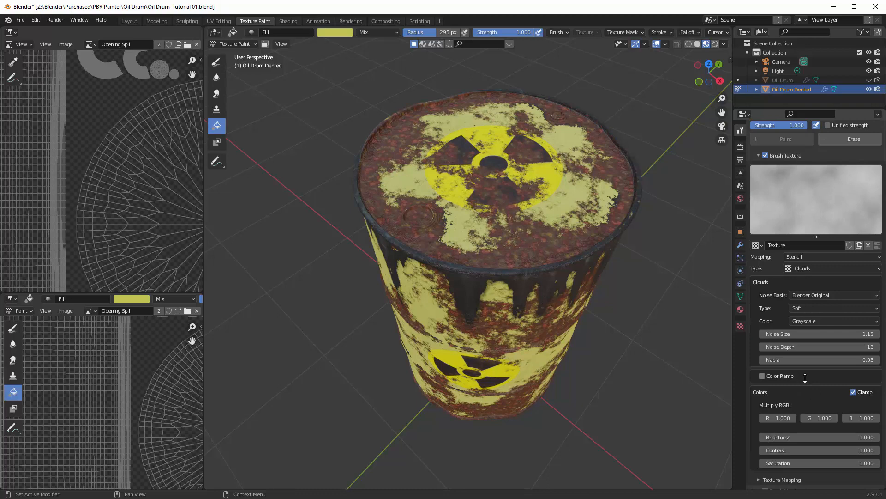
Step: Set the Clouds brush texture's brightness to 1.080 and contrast to 4.990
mouse_move(842, 436)
mouse_down()
mouse_move(851, 437)
mouse_move(840, 450)
mouse_move(880, 450)
mouse_up()
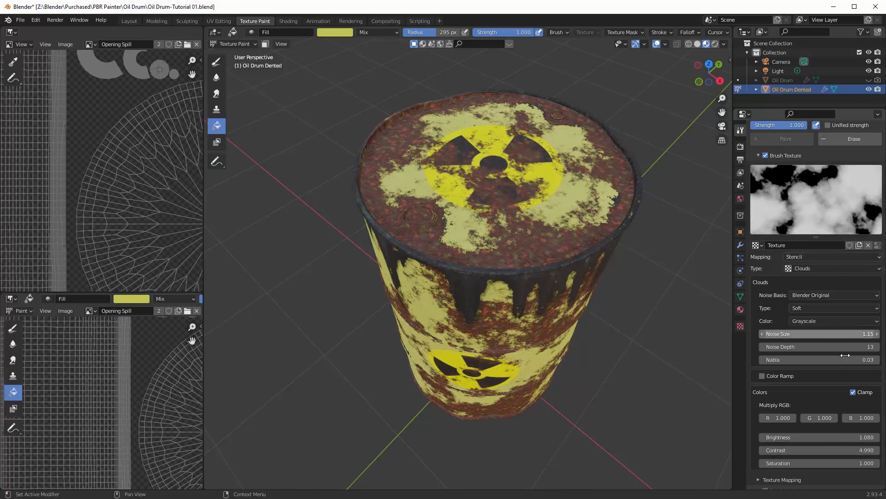
scroll(808, 351, up, 7)
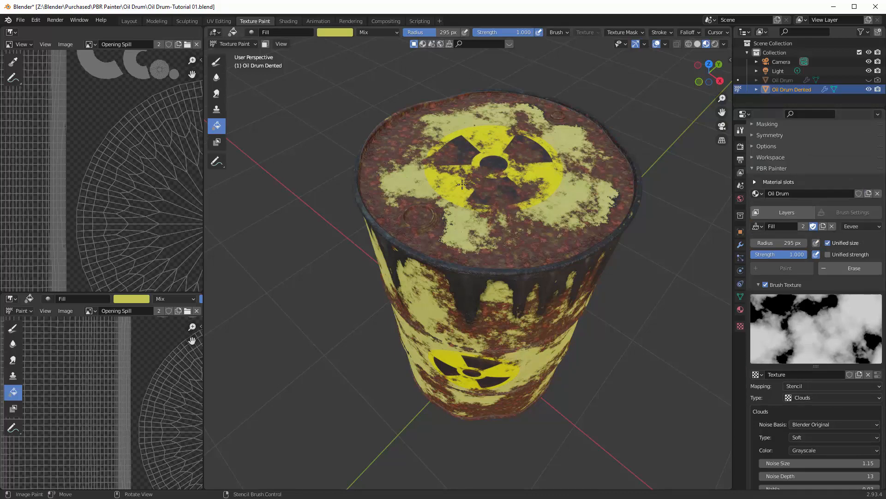
Step: Switch to the Draw brush and reduce its radius to 67 px
middle_drag(467, 201, 447, 198)
click(221, 66)
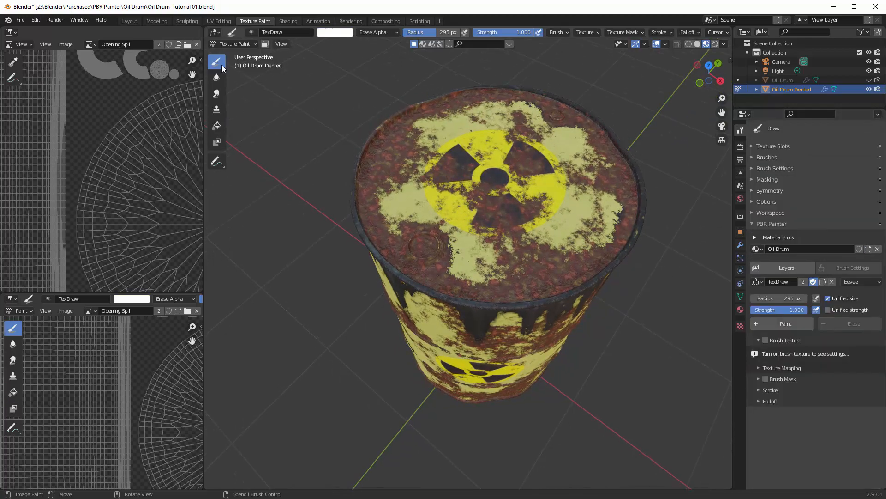
key(f)
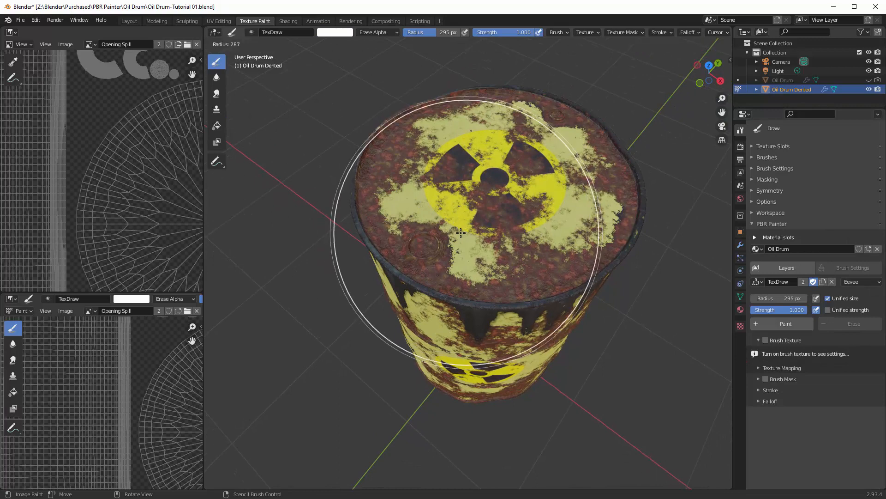
click(359, 245)
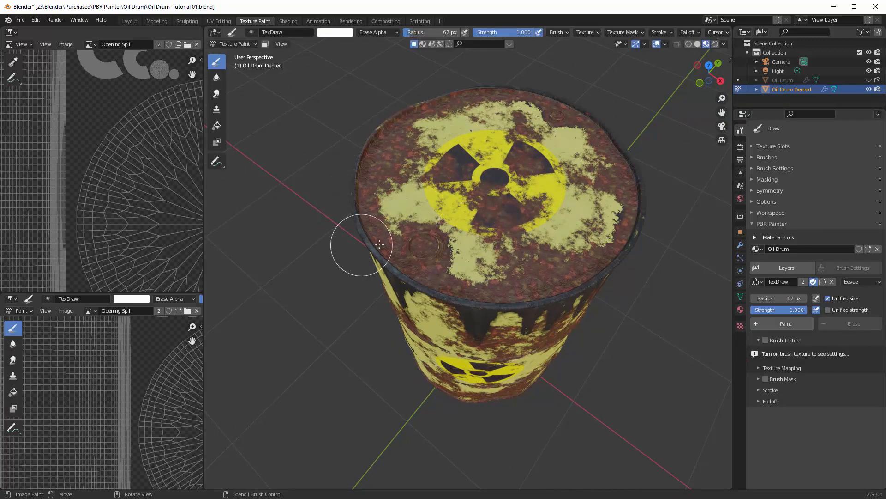
middle_drag(458, 235, 471, 223)
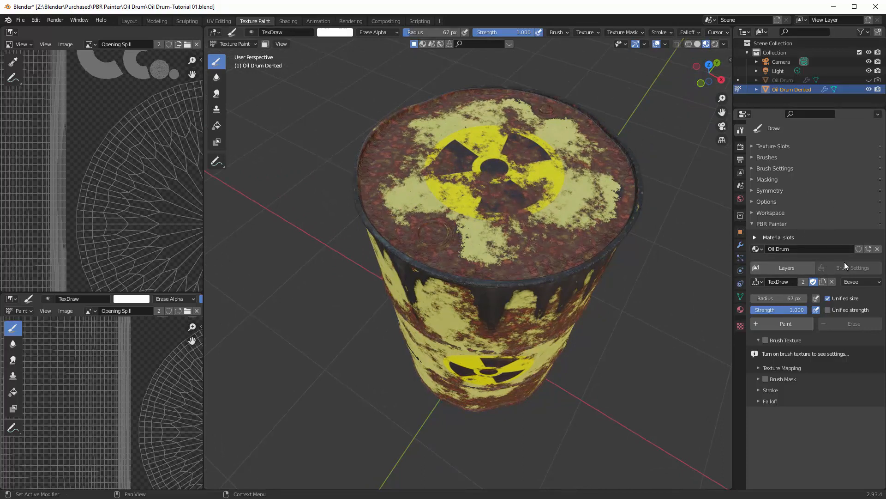
Step: Set the brush to paint on the Opening Spill layer and dab over the small opening on the drum lid
click(793, 265)
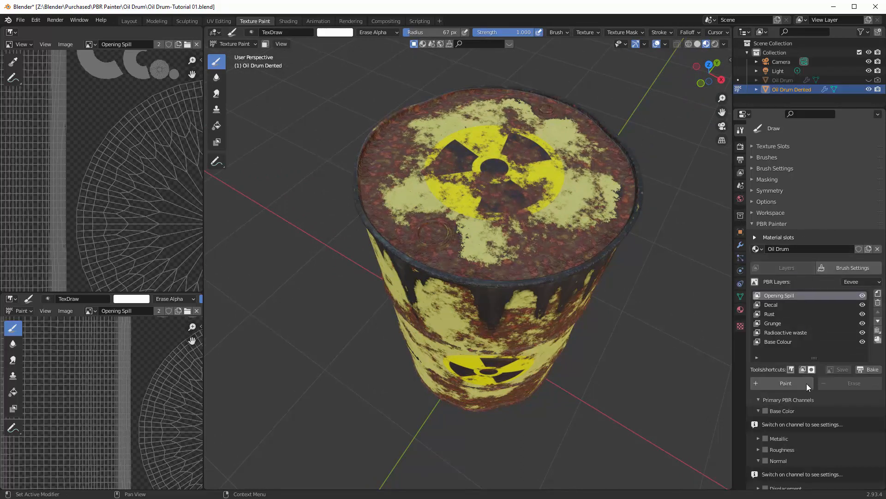
click(794, 383)
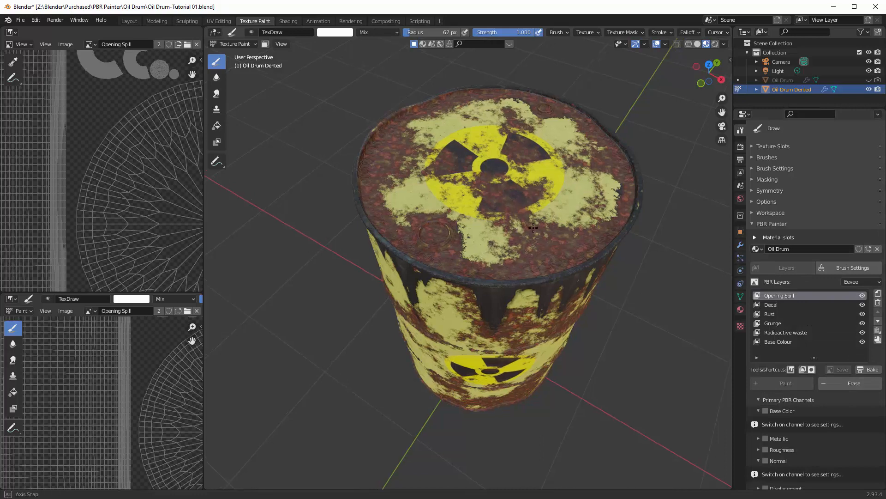
middle_drag(533, 227, 489, 228)
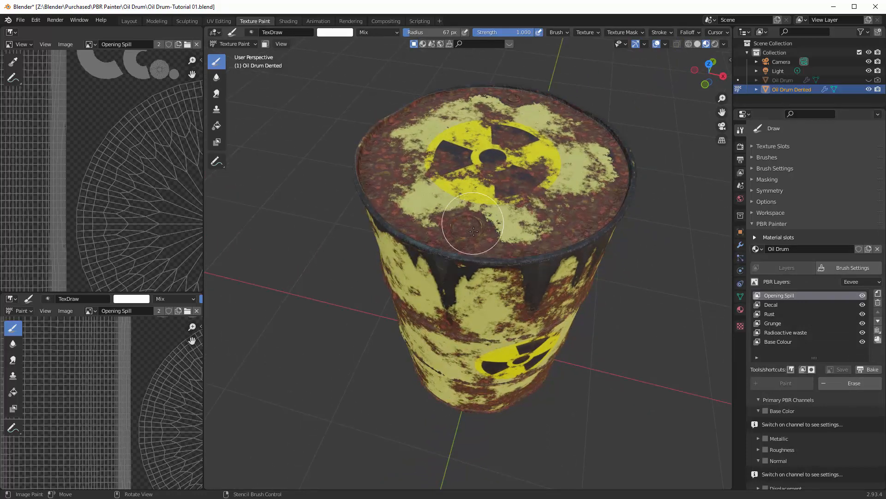
drag(448, 230, 459, 222)
scroll(457, 227, up, 5)
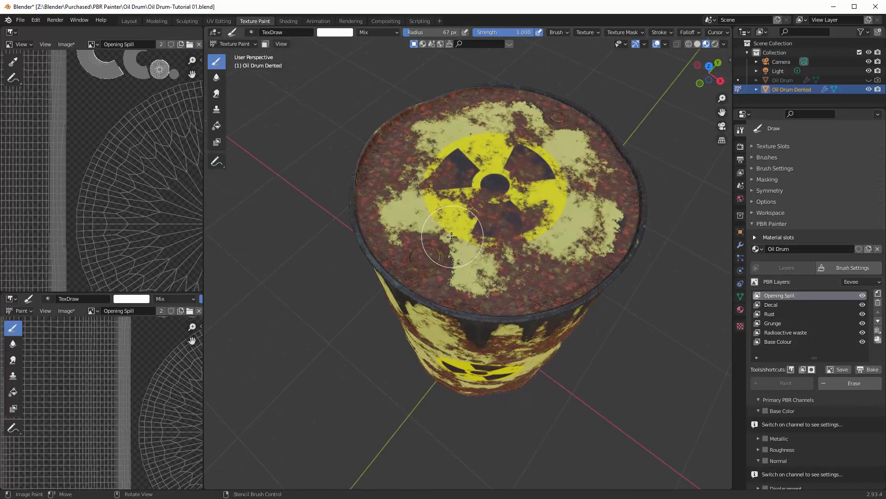
scroll(436, 249, down, 4)
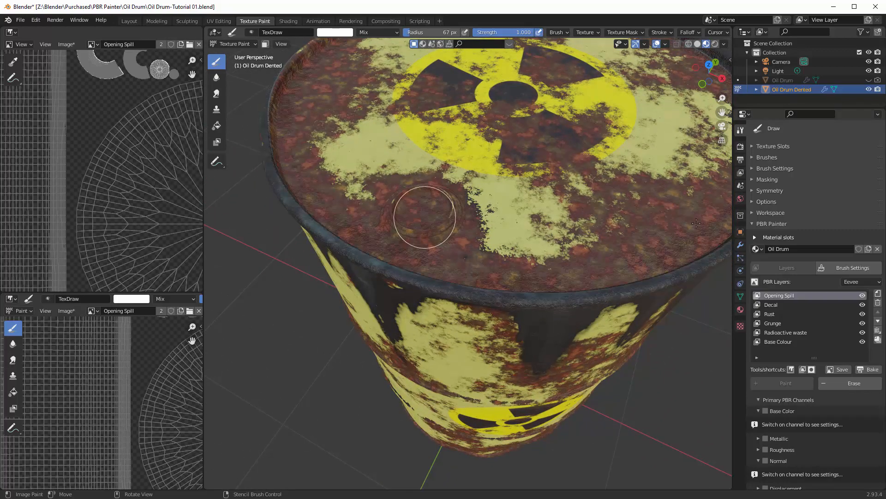
Step: Enable the Opening Spill layer's base color channel and set the paint color to near black
click(765, 411)
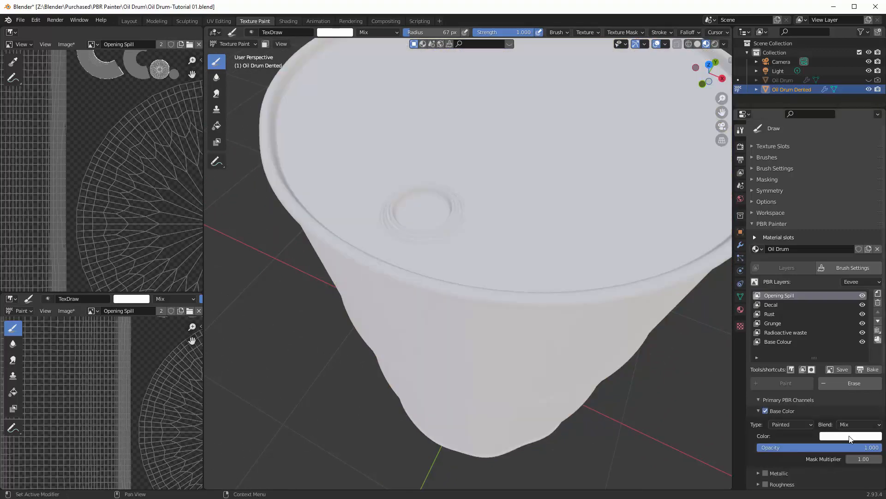
click(850, 437)
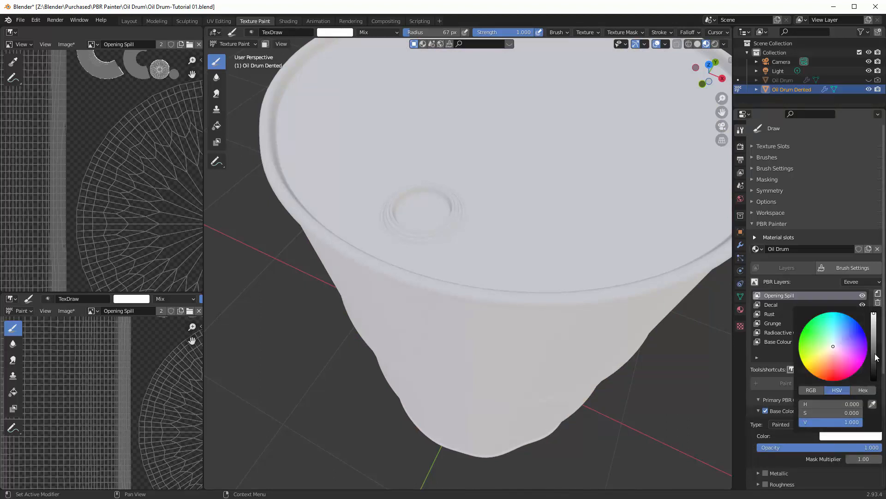
drag(876, 357, 874, 371)
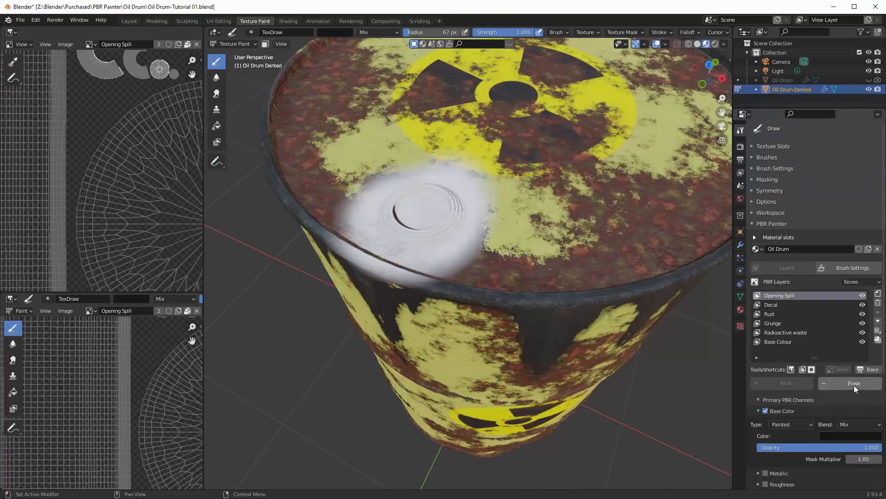
Step: Erase the white paint around the lid opening from the Opening Spill layer
click(854, 383)
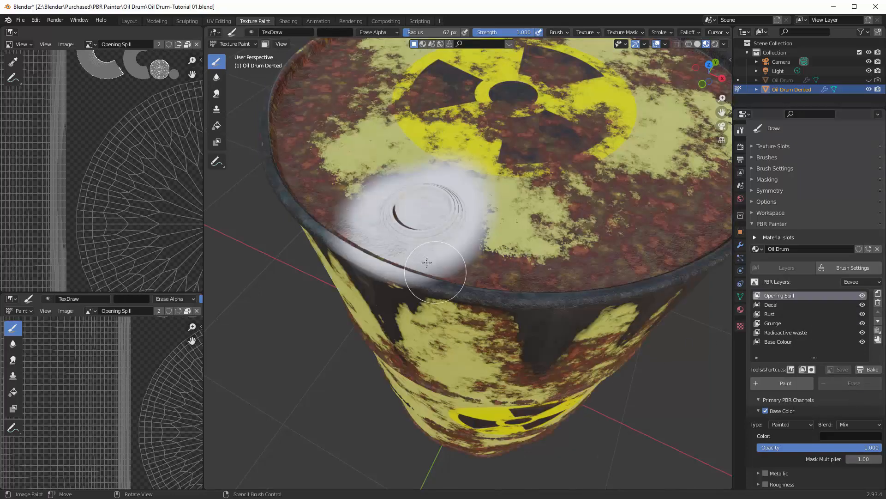
mouse_move(425, 263)
mouse_down()
mouse_move(364, 213)
mouse_move(473, 201)
mouse_move(421, 184)
mouse_move(369, 198)
mouse_move(452, 181)
mouse_up()
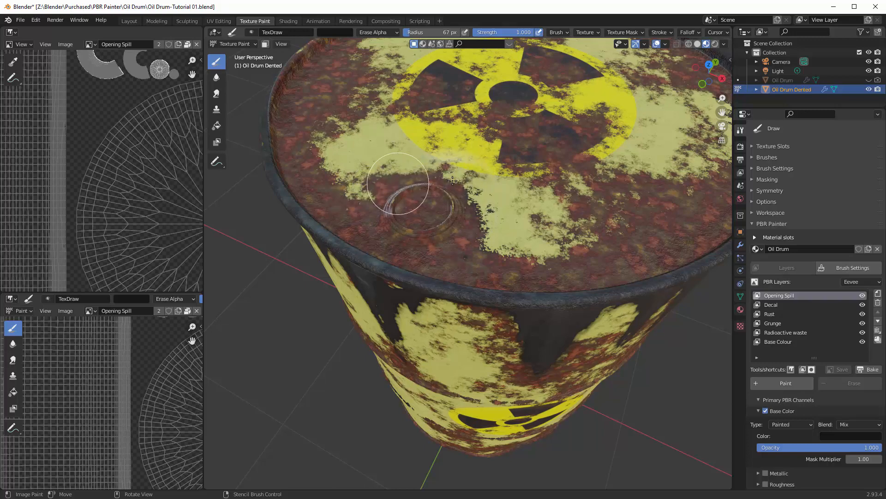
middle_drag(459, 223, 435, 244)
scroll(397, 247, up, 2)
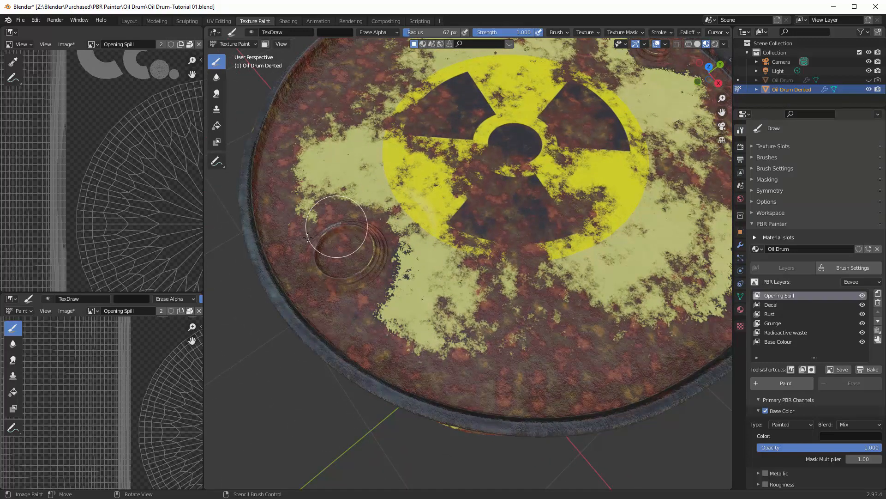
mouse_move(374, 262)
middle_down()
mouse_move(530, 300)
mouse_move(575, 276)
middle_up()
mouse_move(556, 275)
mouse_down()
mouse_move(598, 255)
mouse_move(620, 260)
mouse_up()
middle_drag(591, 265, 524, 247)
Step: Set the Draw brush to paint with the Clouds brush texture enabled and its mapping set to Tiled
click(792, 380)
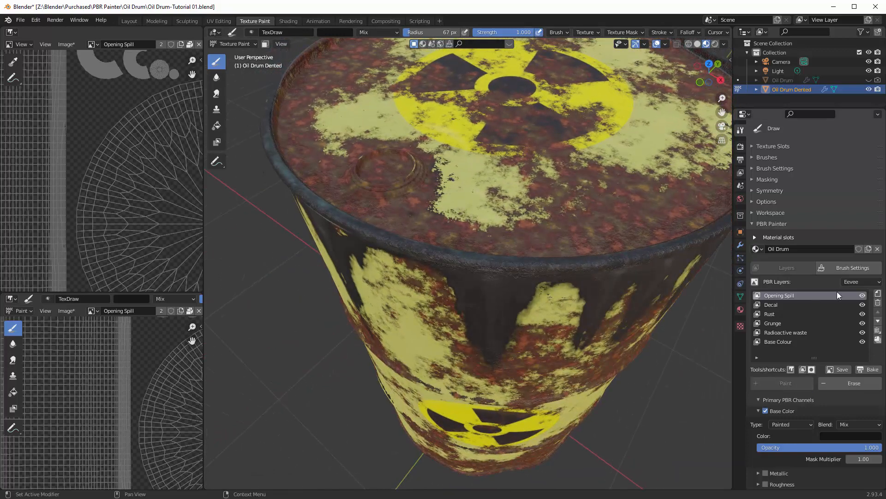
click(857, 267)
click(765, 340)
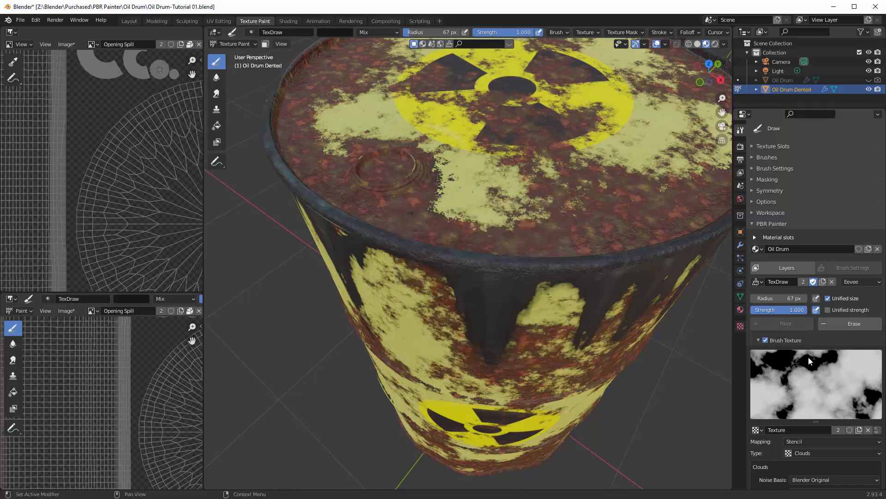
scroll(811, 362, down, 2)
click(816, 405)
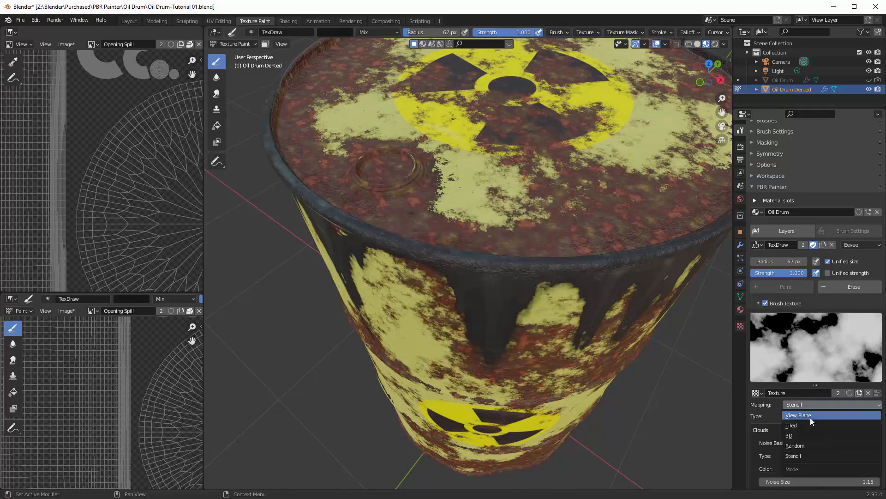
click(807, 424)
Step: Paint a dark spill over the lid opening with a short patch running towards the drum's rim
middle_drag(444, 224, 397, 332)
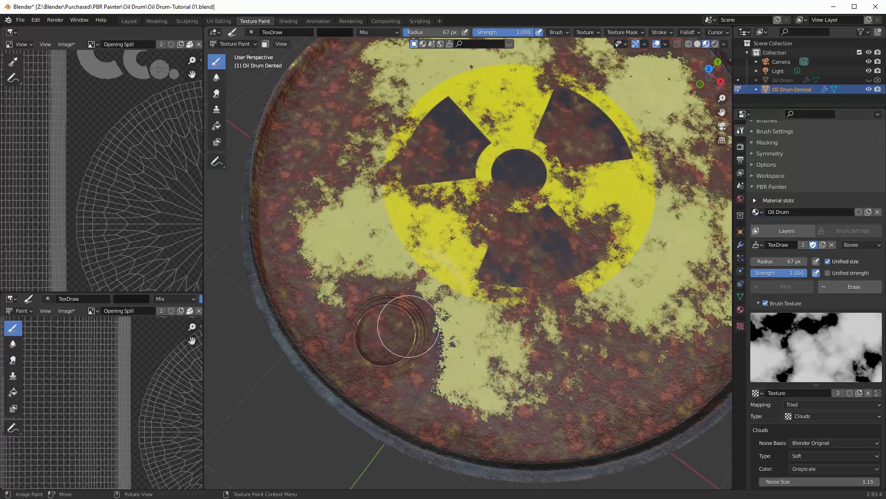
scroll(413, 319, up, 2)
scroll(409, 323, down, 4)
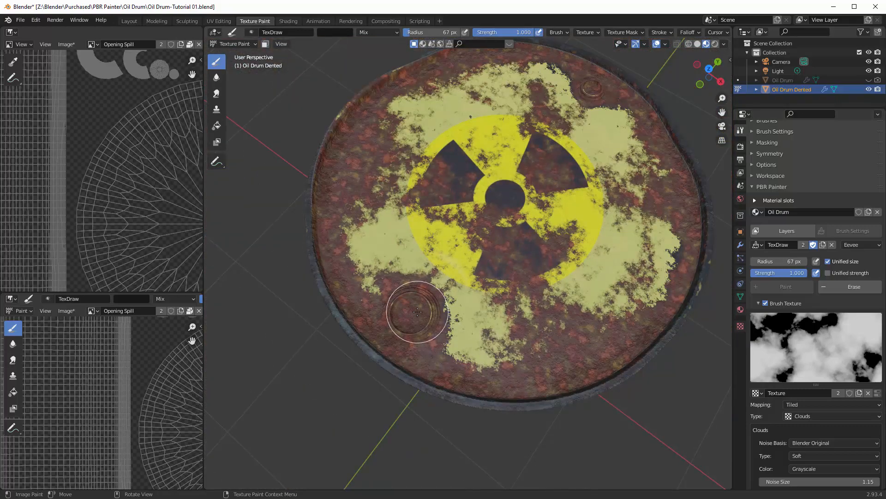
scroll(418, 312, up, 4)
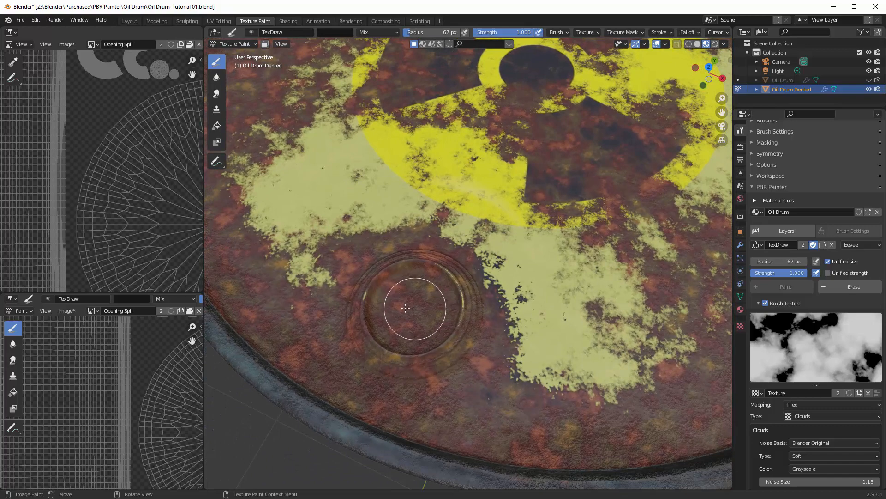
mouse_move(405, 308)
mouse_down()
mouse_move(400, 302)
mouse_move(443, 288)
mouse_move(433, 317)
mouse_move(445, 350)
mouse_move(481, 320)
mouse_move(459, 311)
mouse_move(454, 271)
mouse_move(401, 321)
mouse_up()
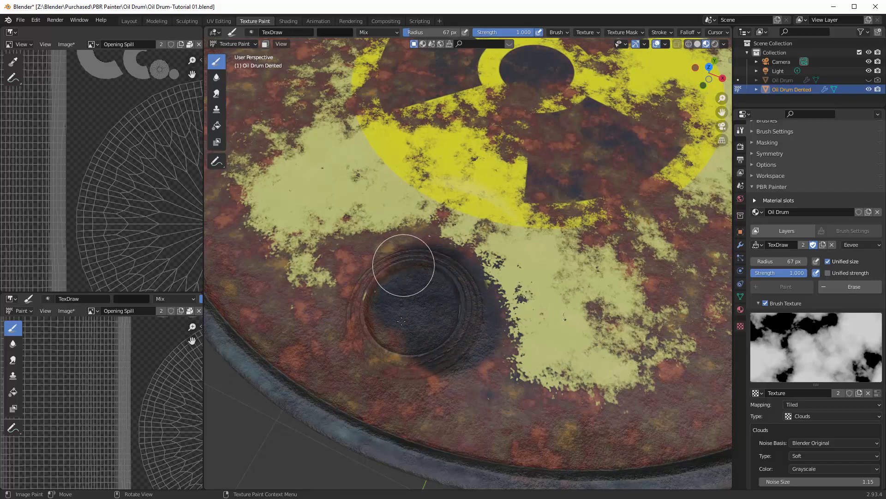
mouse_move(414, 378)
mouse_down()
mouse_move(392, 382)
mouse_move(383, 396)
mouse_up()
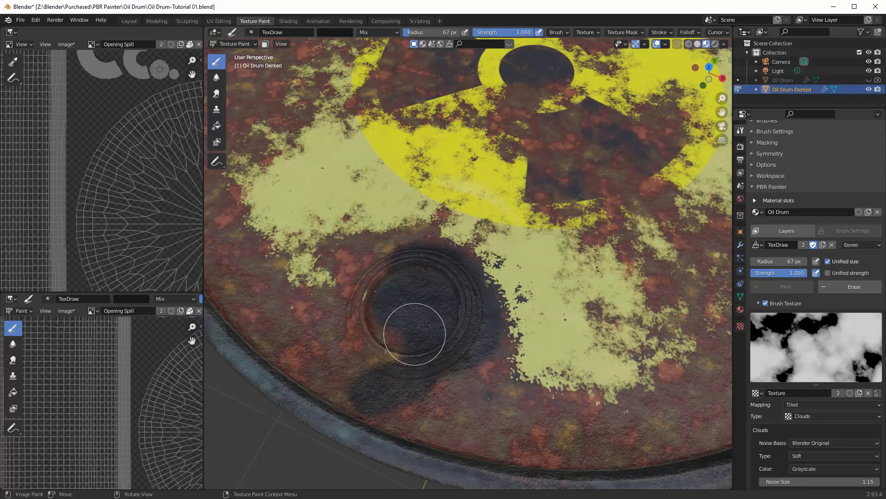
middle_drag(426, 325, 445, 317)
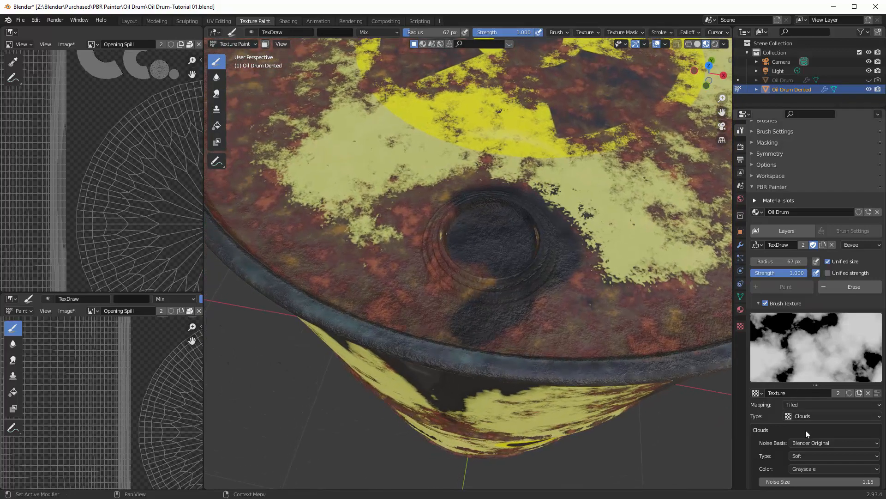
Step: Set the Clouds brush texture's contrast to 4.620 and noise size to 1.29
scroll(806, 430, down, 8)
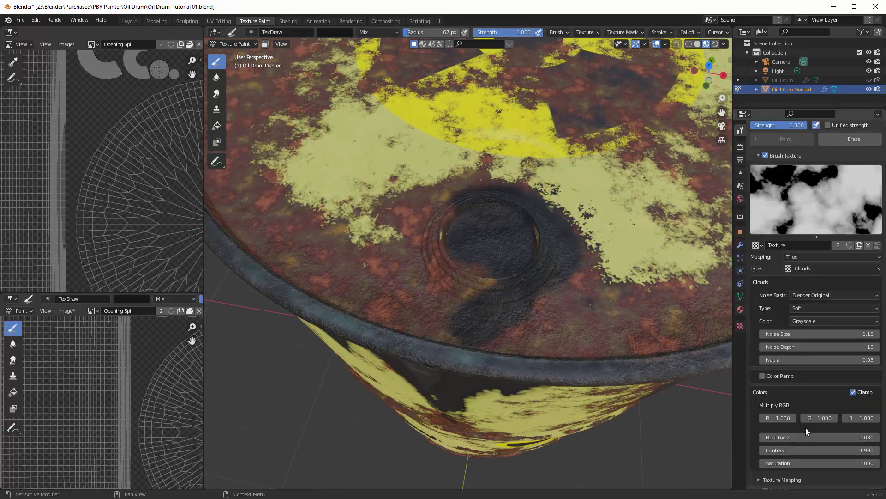
mouse_move(801, 450)
mouse_down()
mouse_move(786, 449)
mouse_move(821, 449)
mouse_up()
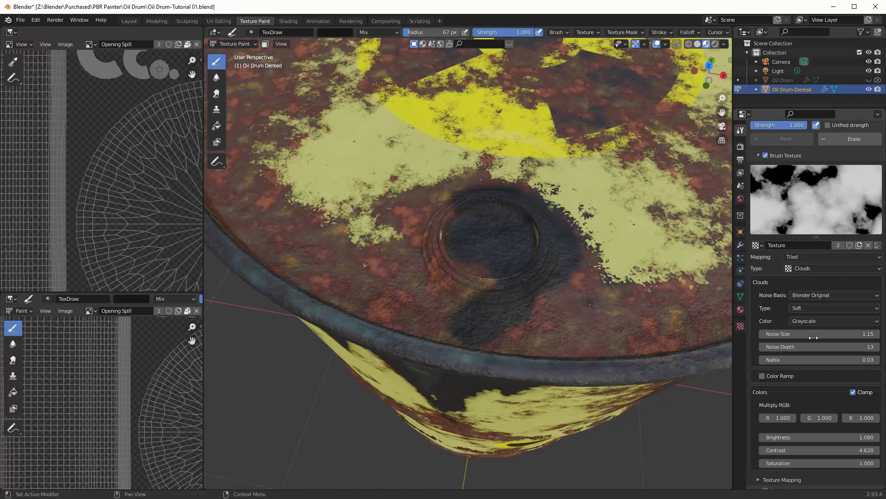
drag(813, 337, 819, 337)
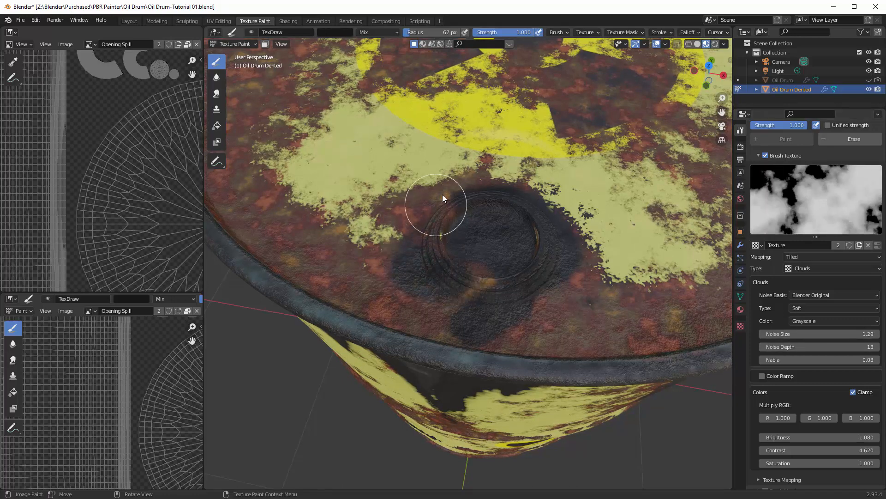
Step: Widen the dark spill around the lid opening and over the yellow paint, enlarging the brush radius to 140 px
mouse_move(443, 199)
mouse_down()
mouse_move(455, 197)
mouse_move(486, 237)
mouse_move(465, 257)
mouse_up()
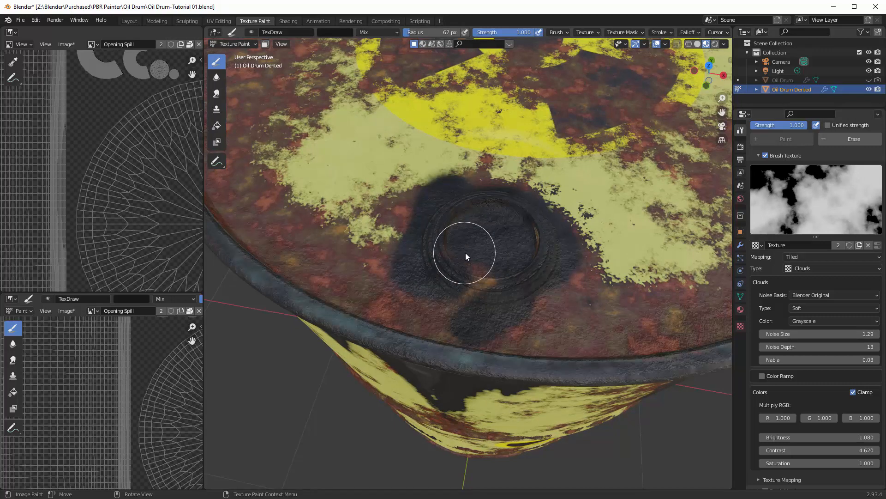
key(f)
click(477, 239)
click(386, 231)
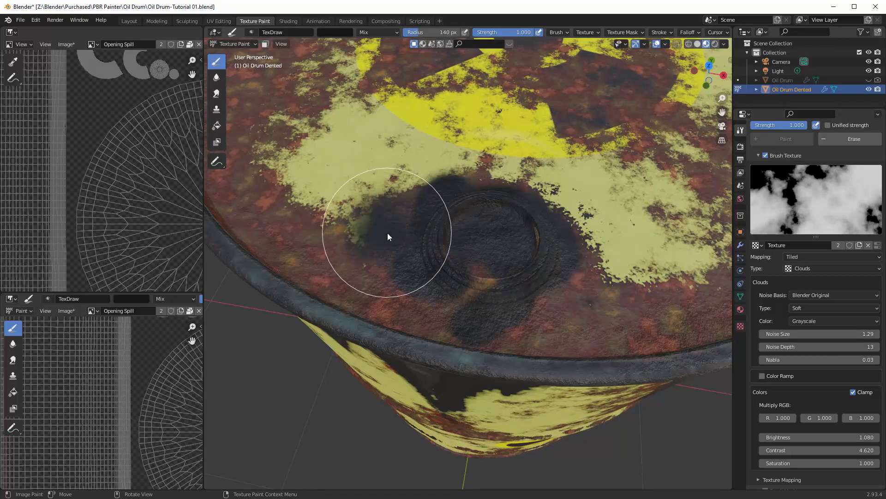
mouse_move(386, 232)
mouse_down()
mouse_move(395, 257)
mouse_move(431, 196)
mouse_move(487, 181)
mouse_move(536, 193)
mouse_move(484, 295)
mouse_move(471, 294)
mouse_move(482, 294)
mouse_up()
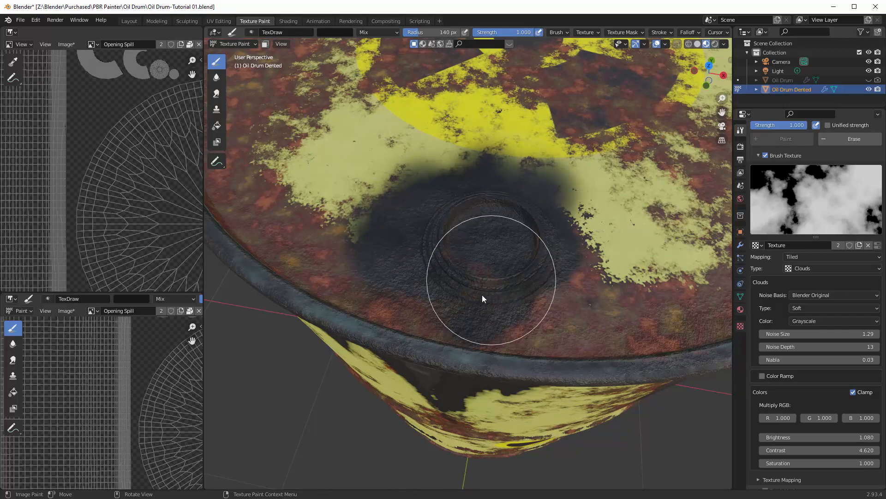
Step: Extend the dark spill from the lid opening to the drum's rim, widening it along the rim on both sides of the opening
middle_drag(482, 295, 478, 303)
mouse_move(477, 381)
middle_down()
mouse_move(488, 257)
mouse_move(464, 280)
mouse_move(417, 268)
middle_up()
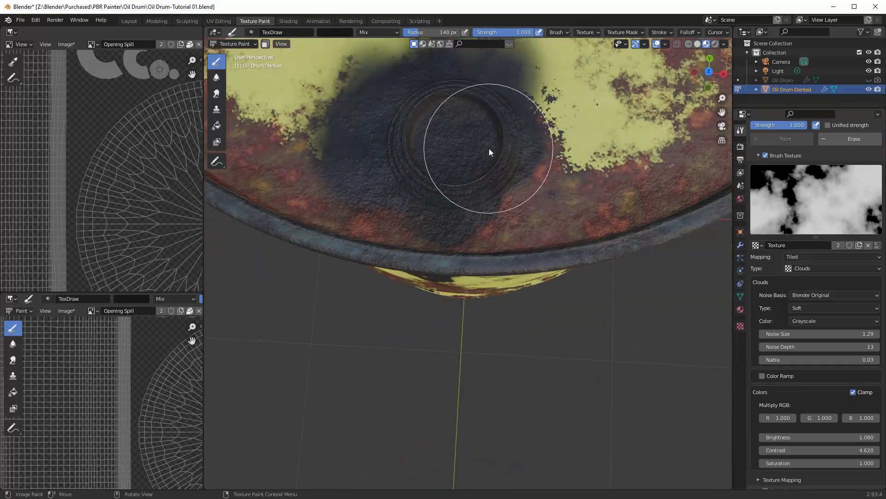
mouse_move(489, 148)
middle_down()
mouse_move(461, 165)
mouse_move(415, 300)
middle_up()
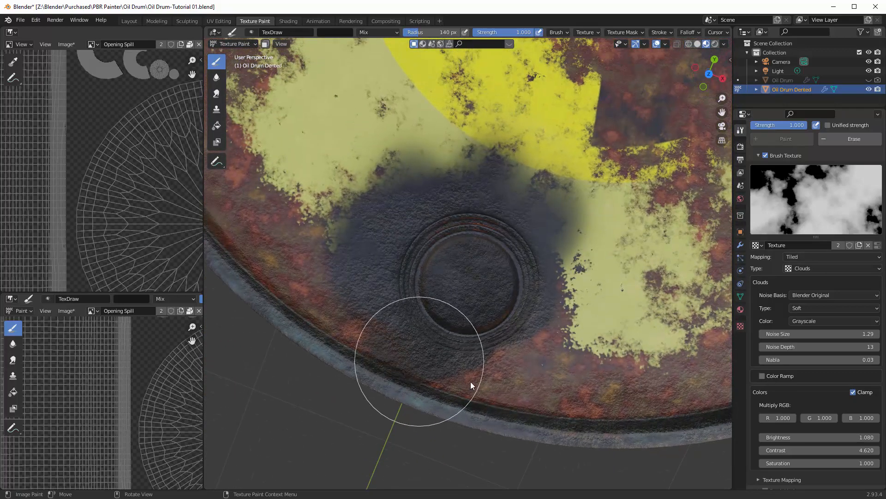
mouse_move(470, 381)
mouse_down()
mouse_move(514, 394)
mouse_move(531, 368)
mouse_move(528, 376)
mouse_up()
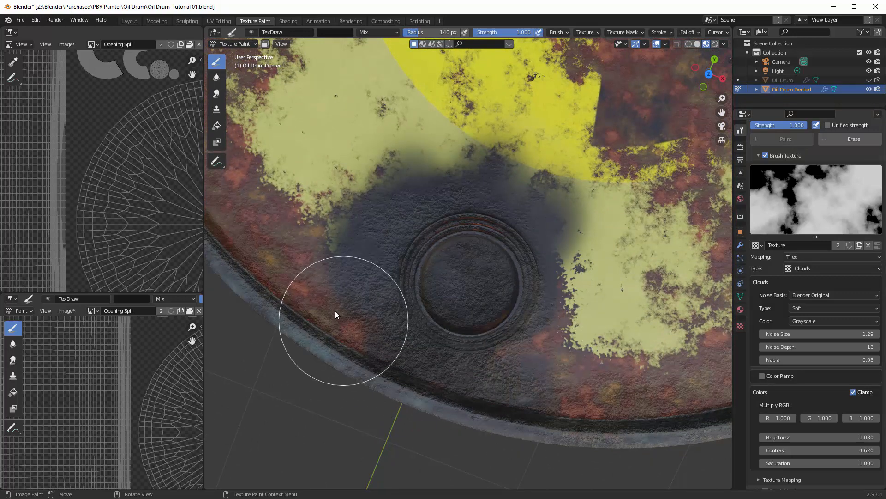
mouse_move(335, 311)
mouse_down()
mouse_move(262, 250)
mouse_move(323, 299)
mouse_move(390, 335)
mouse_up()
mouse_move(565, 397)
mouse_down()
mouse_move(623, 411)
mouse_move(517, 341)
mouse_up()
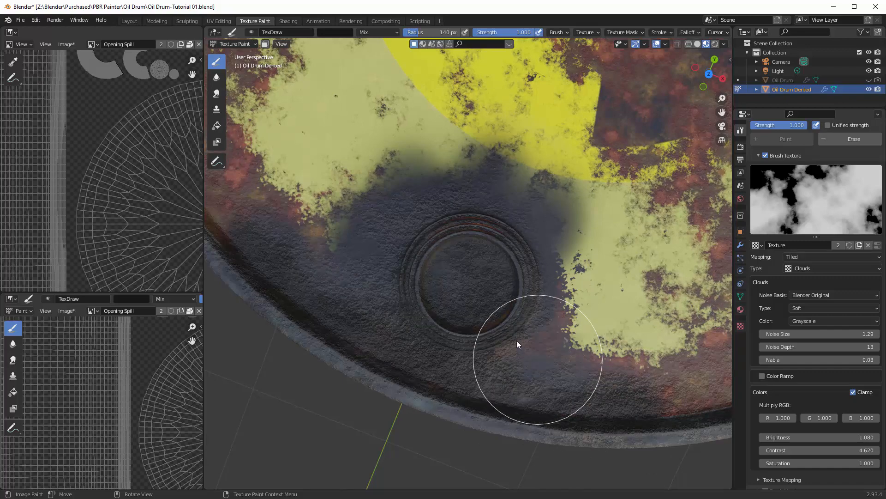
Step: Paint dark spill over the drum's side just below the rim beneath the lid opening, and inspect the whole drum
mouse_move(453, 289)
middle_down()
mouse_move(451, 254)
mouse_move(461, 264)
mouse_move(465, 305)
mouse_move(458, 225)
middle_up()
mouse_move(456, 148)
middle_down()
mouse_move(444, 237)
mouse_move(464, 297)
middle_up()
scroll(445, 237, up, 2)
scroll(440, 248, up, 2)
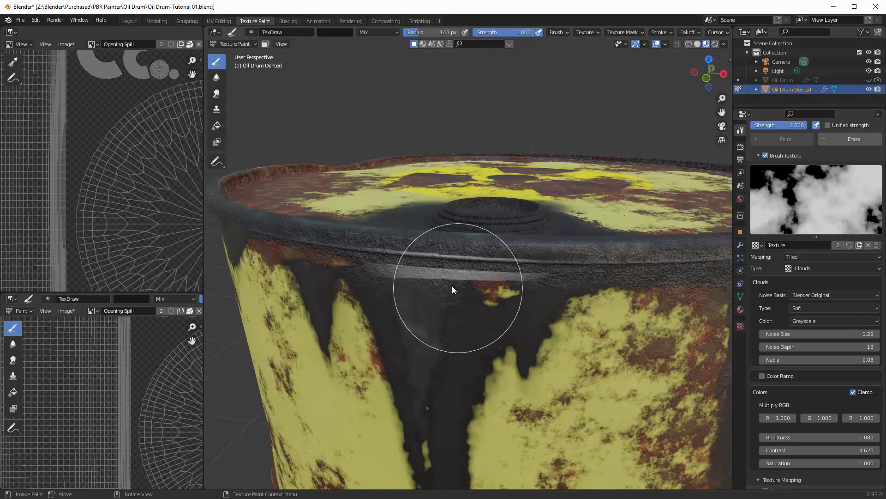
mouse_move(453, 290)
mouse_down()
mouse_move(407, 277)
mouse_move(503, 287)
mouse_move(449, 311)
mouse_move(446, 338)
mouse_move(534, 328)
mouse_up()
middle_drag(534, 328, 516, 337)
scroll(484, 329, down, 5)
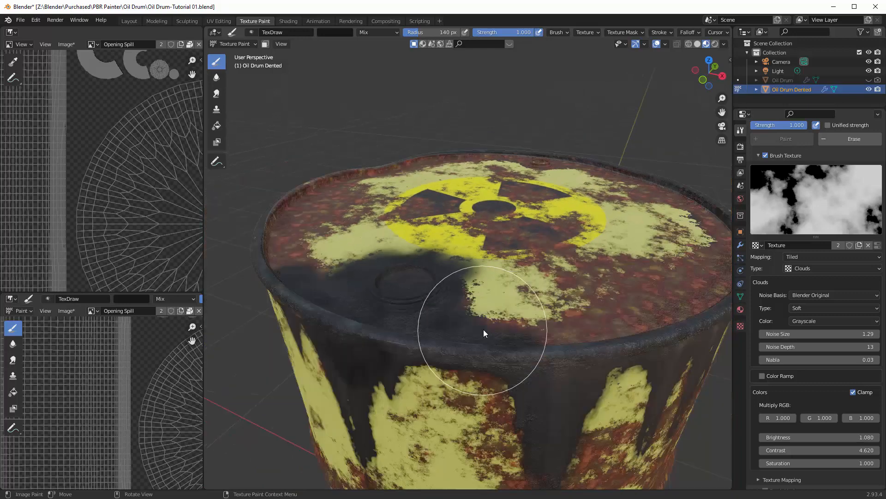
middle_drag(482, 328, 464, 327)
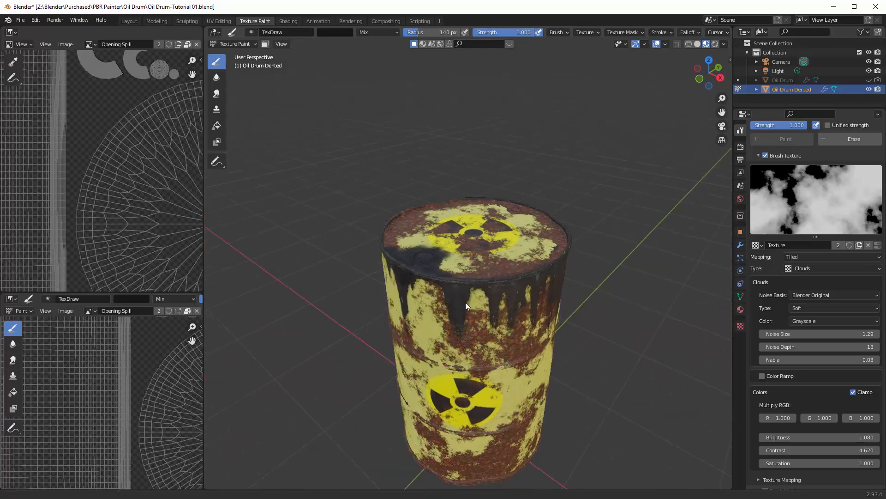
middle_drag(465, 306, 456, 253)
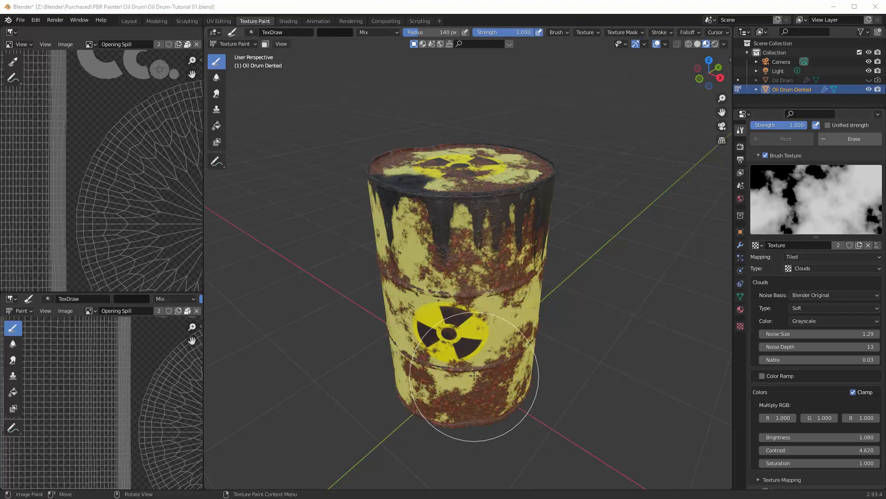
mouse_move(530, 390)
middle_down()
mouse_move(449, 324)
mouse_move(476, 333)
middle_up()
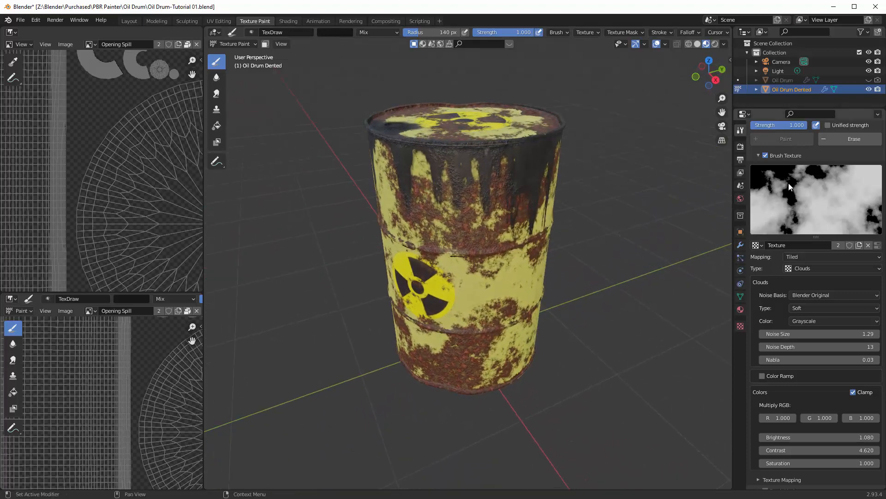
Step: Save the project as a new file named Oil Drum-Tutorial 02.blend in the Oil Drum folder
scroll(796, 222, up, 9)
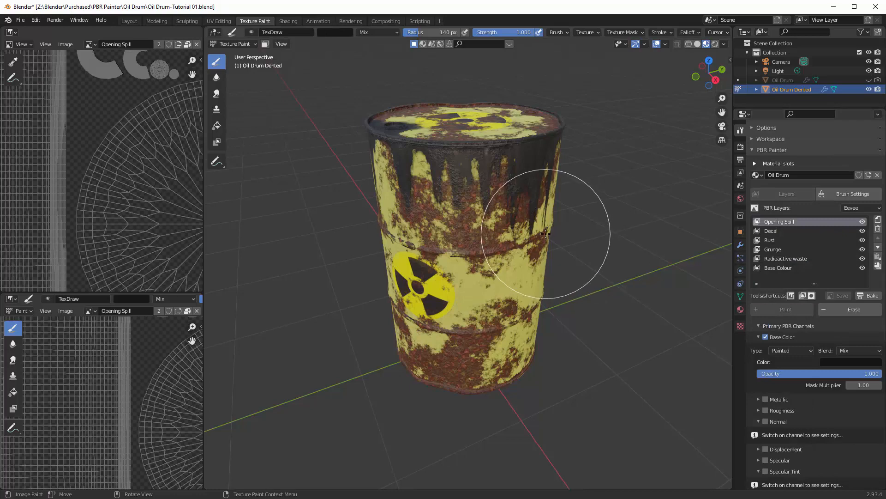
key(ctrl+s)
click(603, 182)
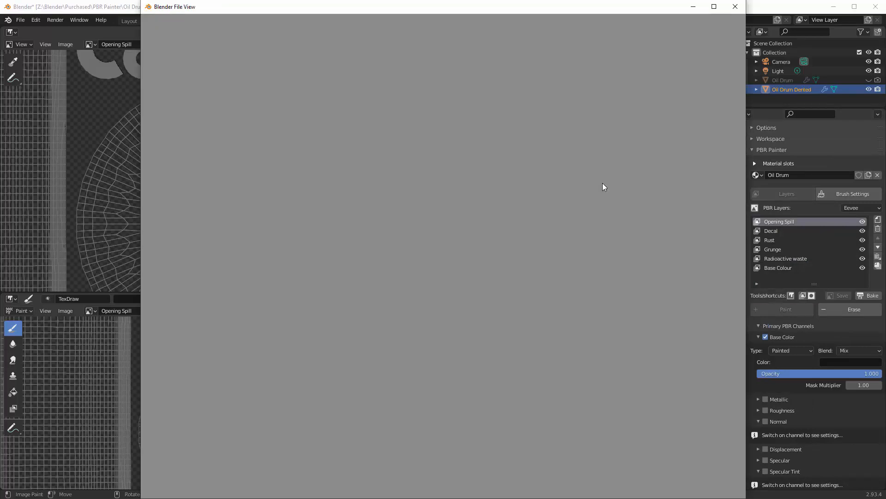
click(303, 488)
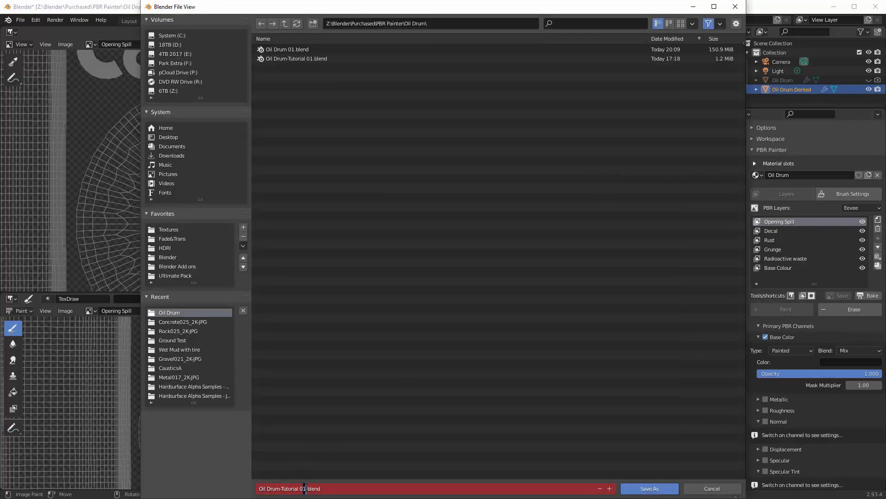
text(2)
key(Return)
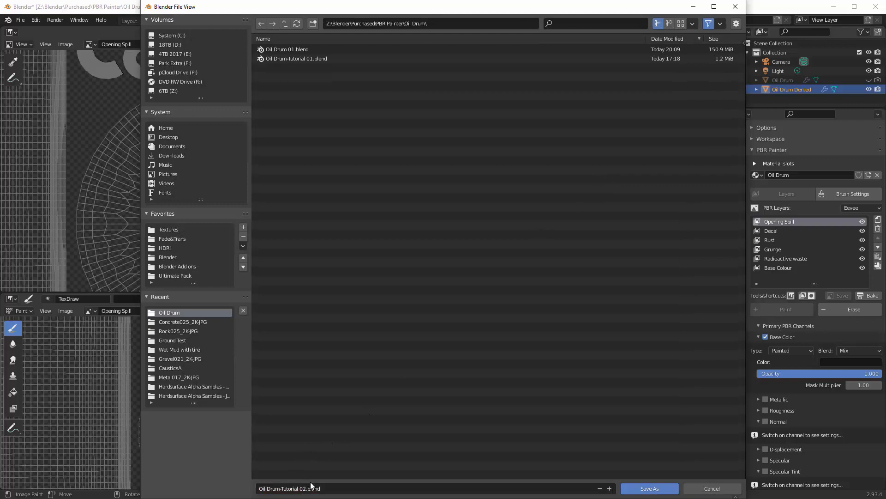
click(646, 488)
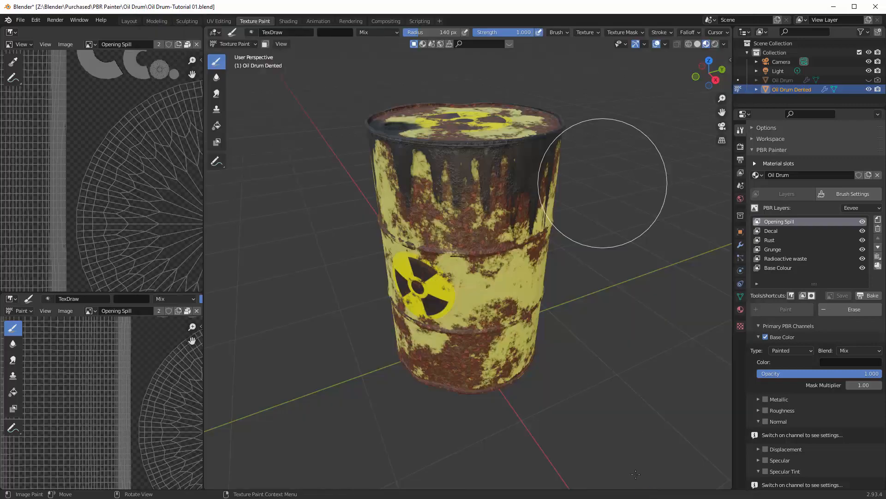
Step: Add a Multichannel PBR layer named Base Grunge at 1k resolution
click(878, 220)
click(818, 236)
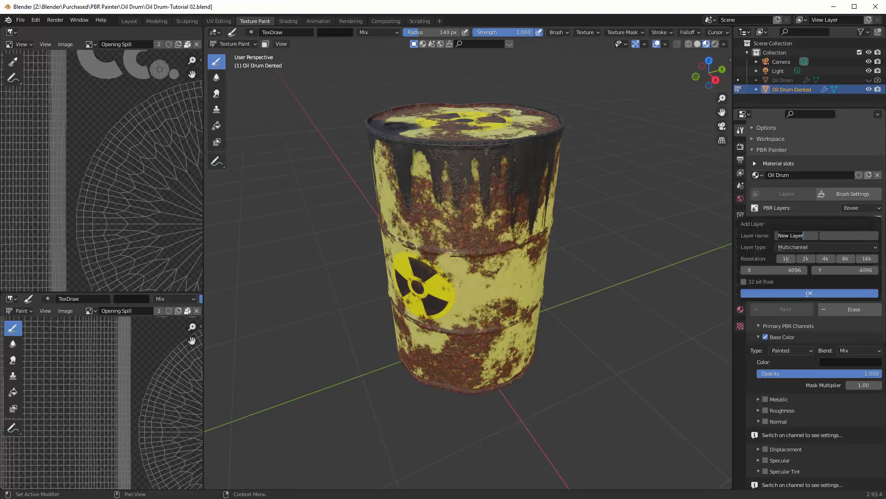
text(Base Grunge)
click(786, 258)
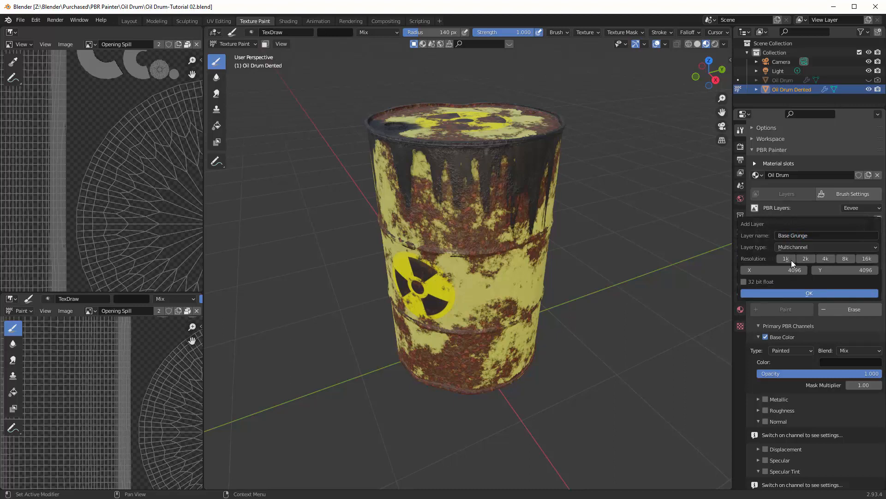
click(818, 293)
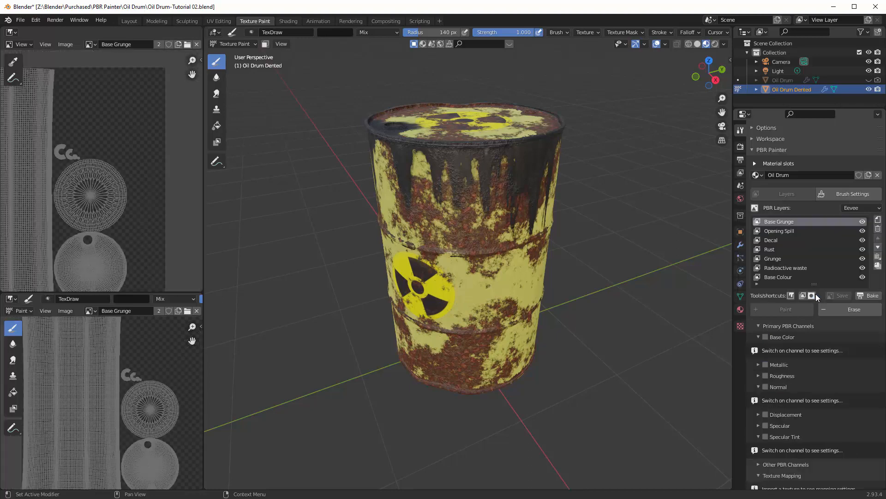
Step: Enable the Base Grunge layer's Base Color channel as Constant with a near-black colour of value 0.005, and choose the Fill tool
click(765, 337)
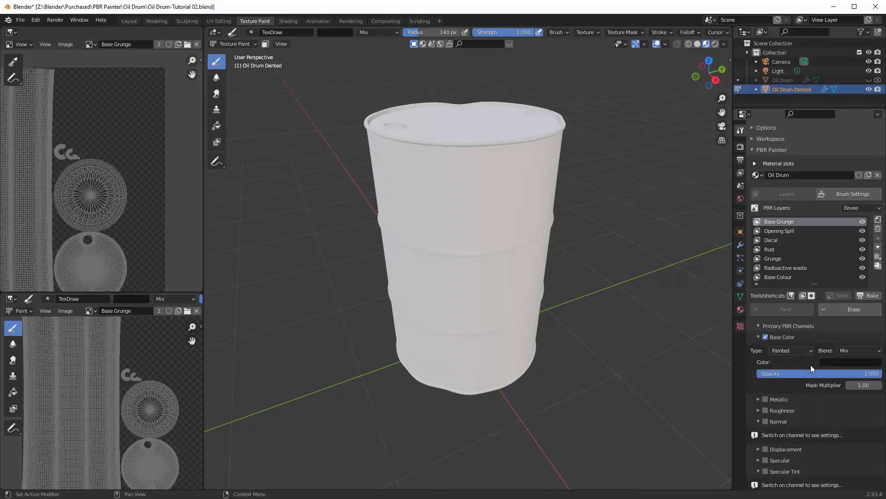
click(799, 351)
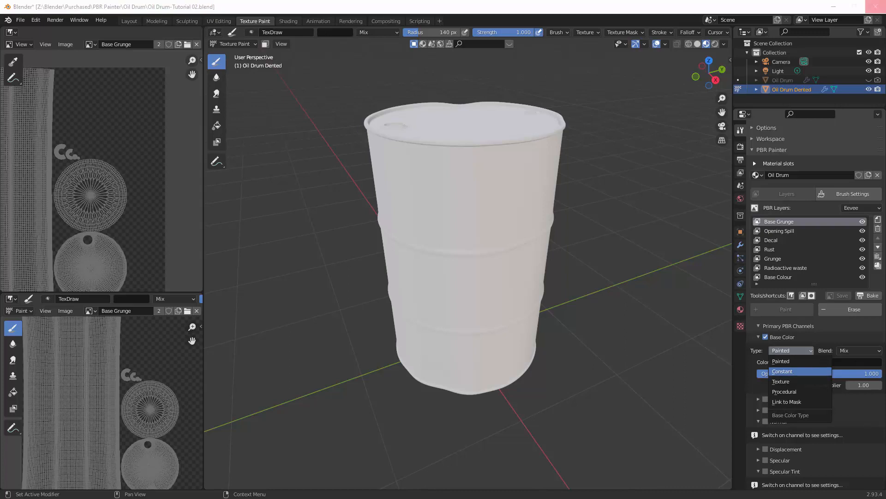
click(800, 371)
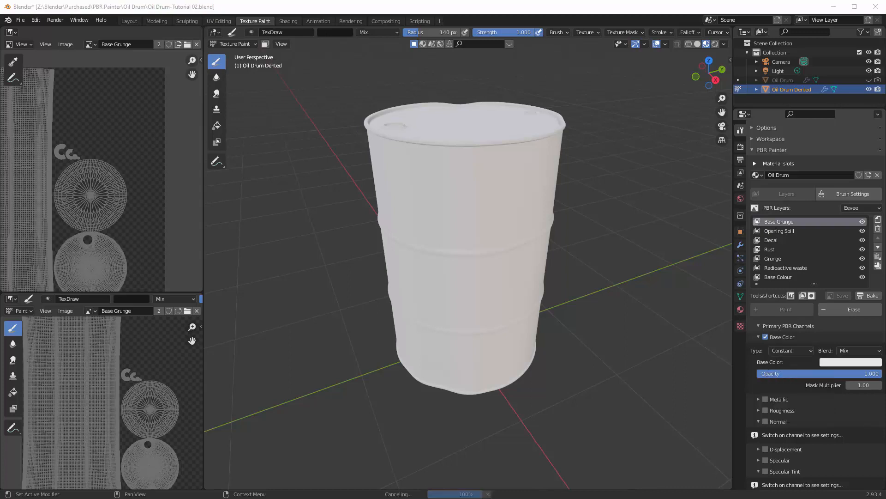
click(217, 125)
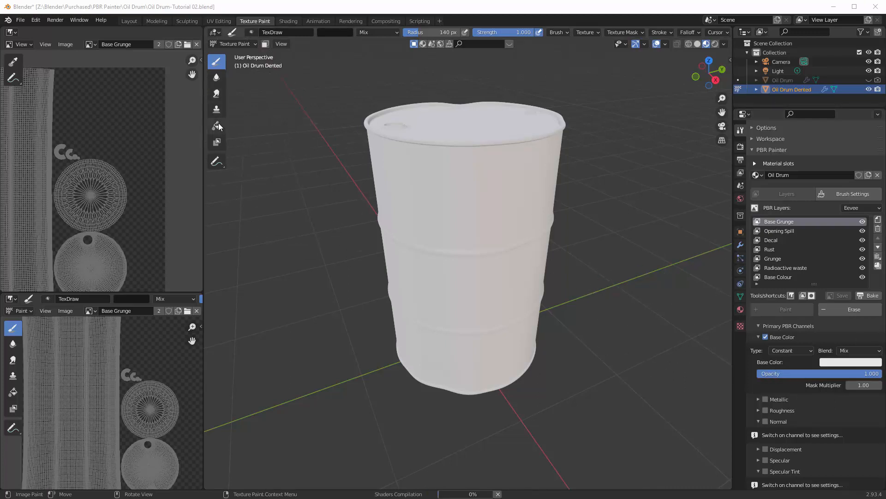
click(848, 362)
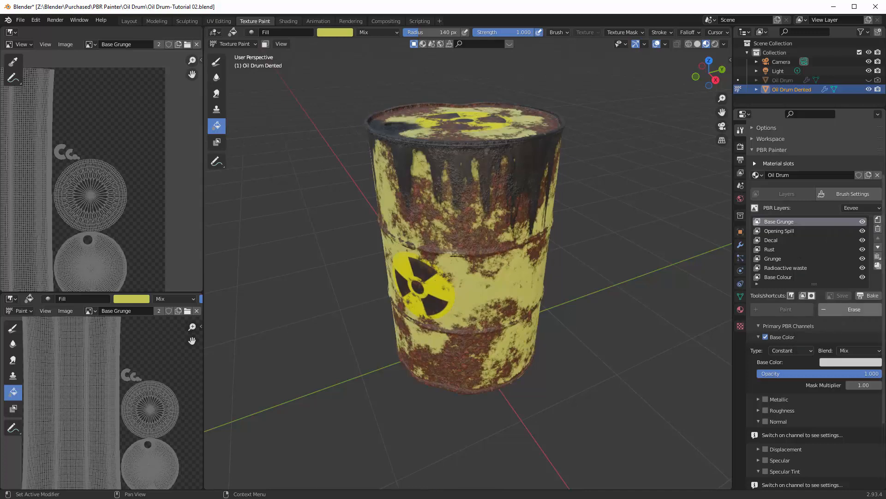
click(847, 362)
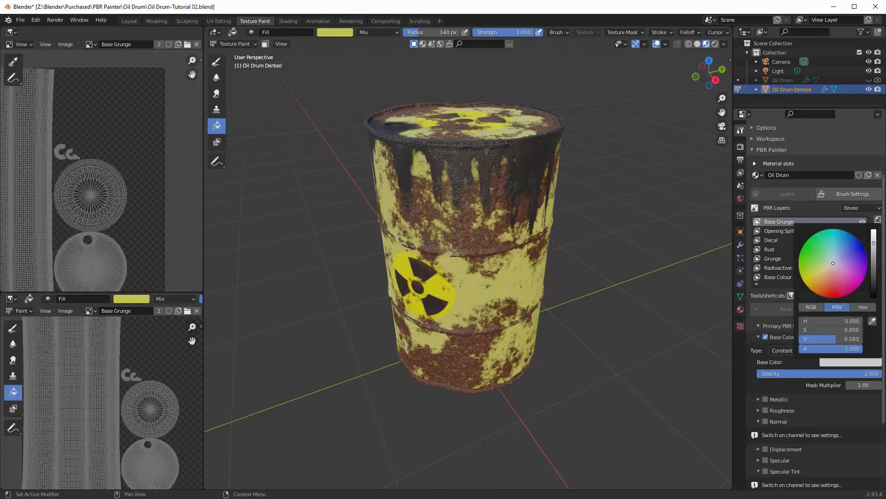
drag(874, 258, 874, 292)
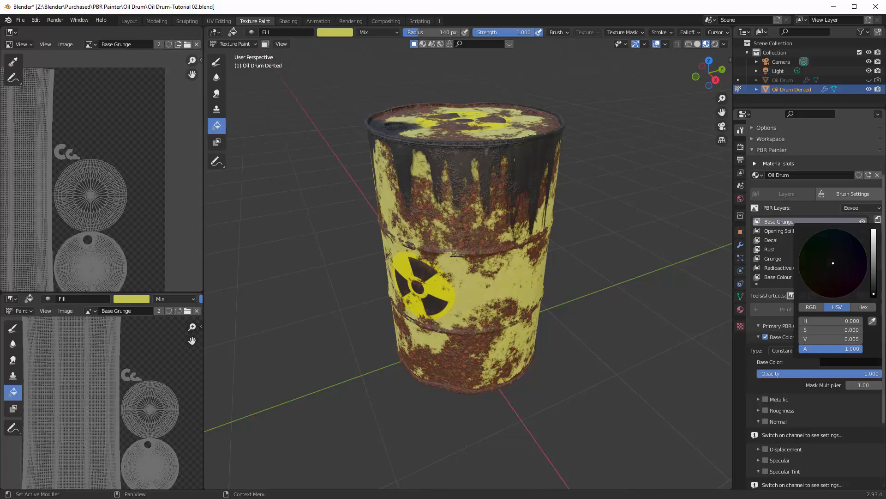
Step: Fill the whole drum on the Base Grunge layer and check the dark coating around its side
middle_drag(336, 193, 346, 195)
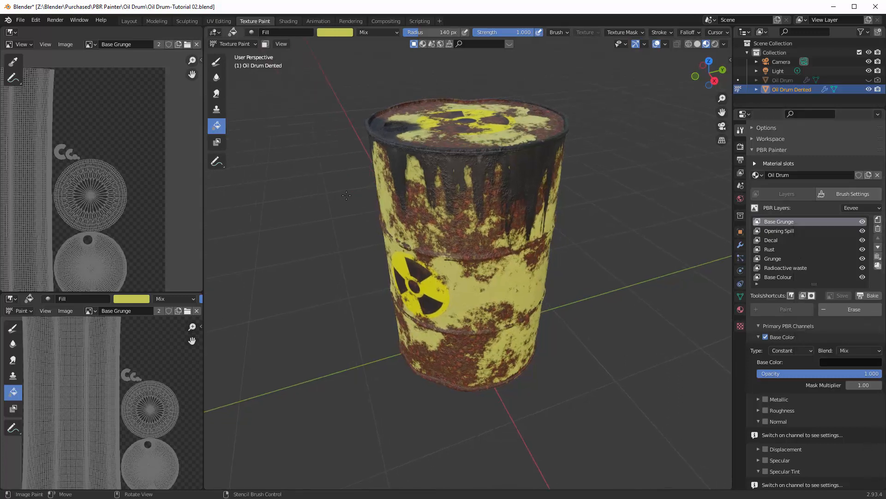
click(476, 249)
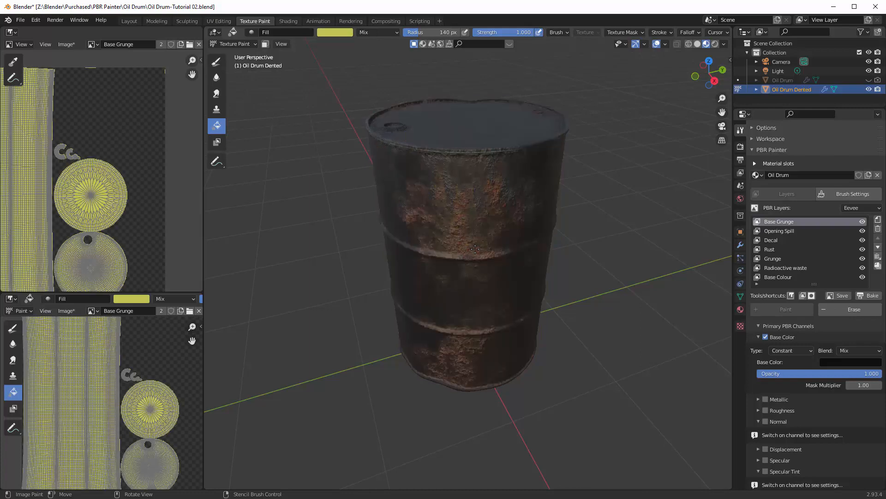
middle_drag(496, 253, 489, 221)
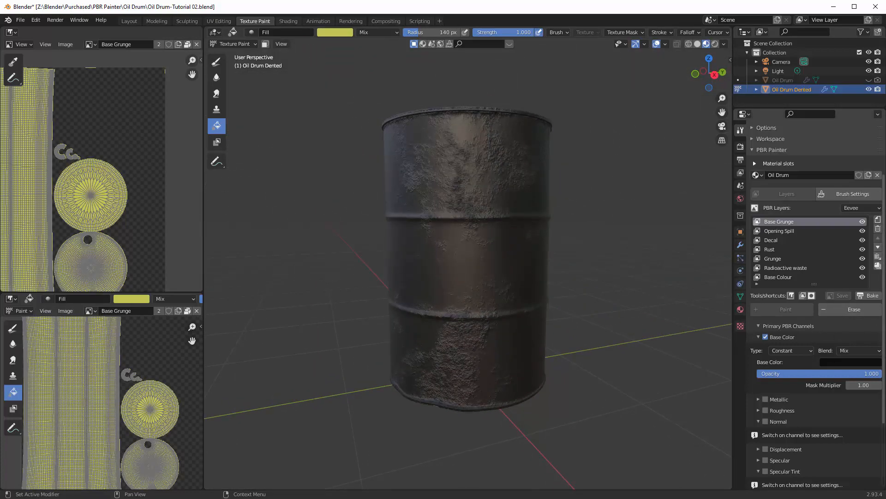
middle_drag(489, 250, 502, 229)
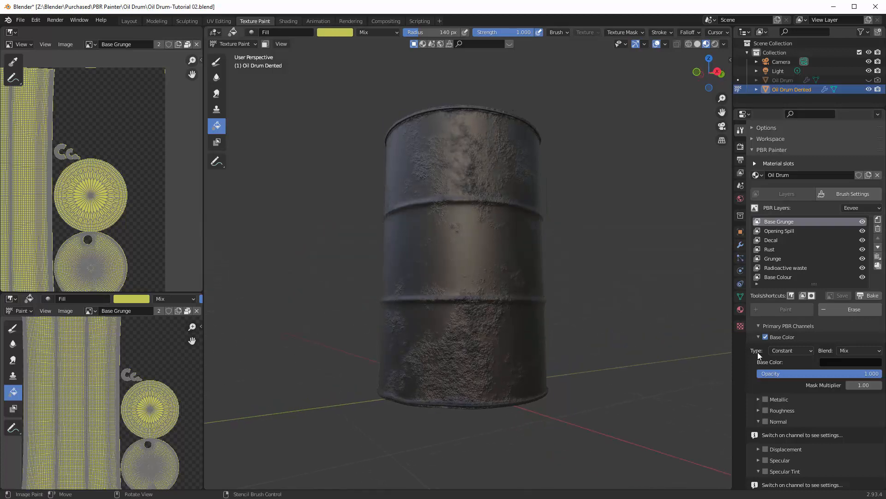
Step: Enable the Base Grunge layer's Roughness channel and set its constant roughness to 0.700
click(765, 410)
click(758, 410)
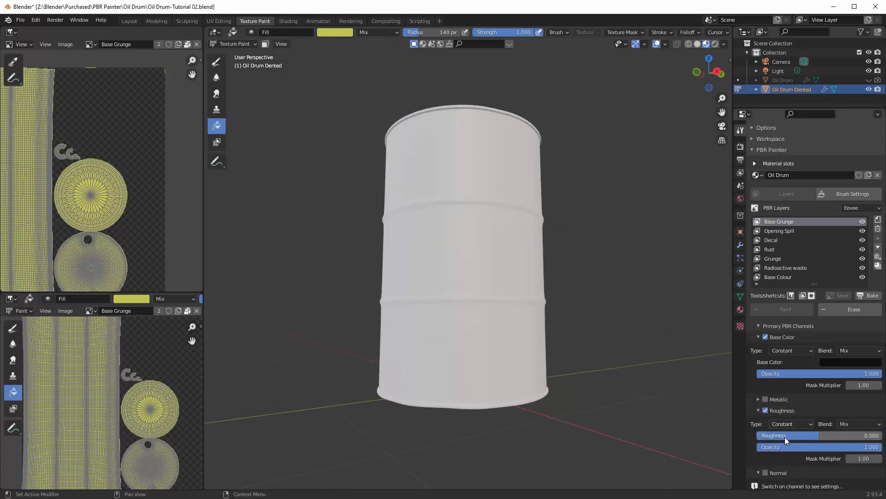
scroll(784, 436, down, 5)
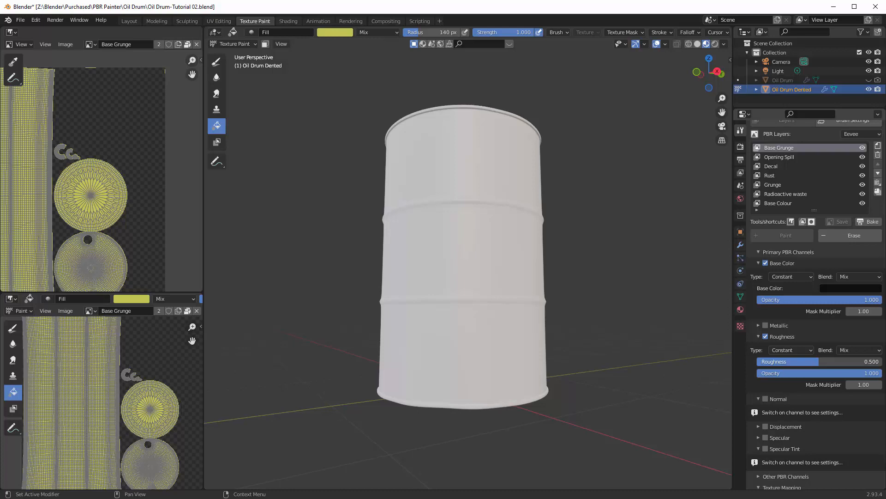
mouse_move(818, 362)
mouse_down()
mouse_move(849, 362)
mouse_move(837, 362)
mouse_up()
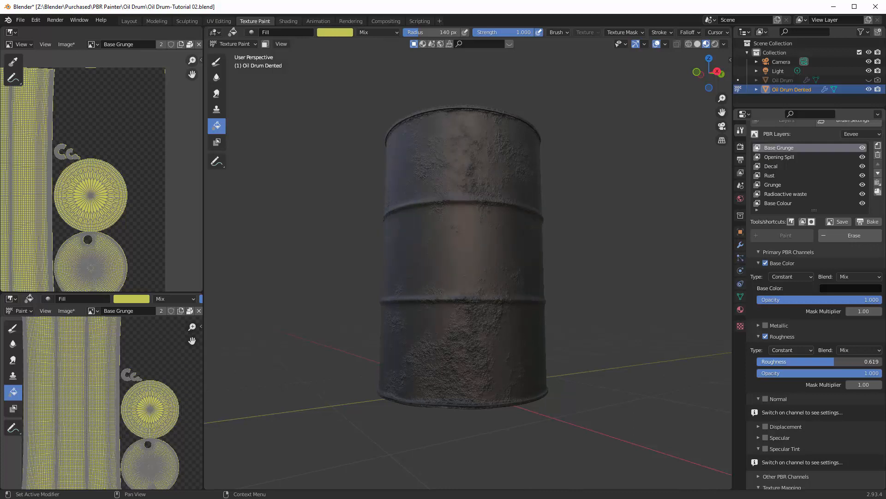
drag(834, 362, 844, 361)
Step: Darken the Base Grunge base colour to pure black with value 0.000 and raise its roughness to 0.788
click(861, 289)
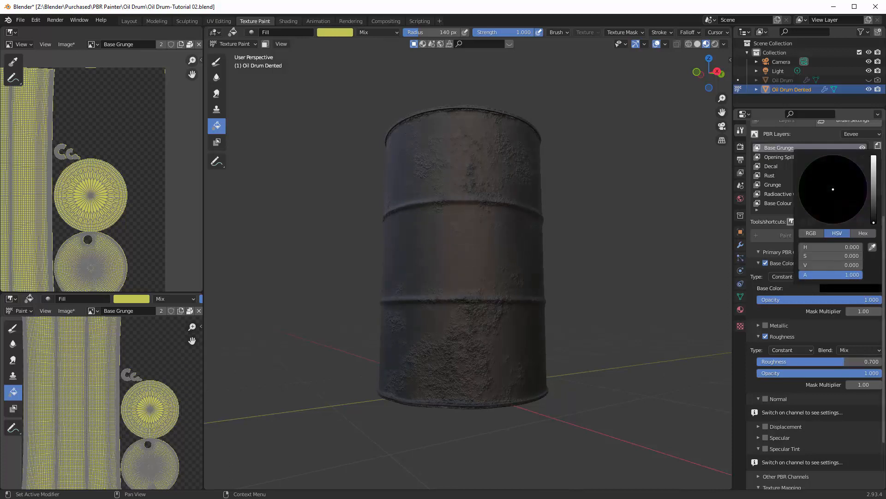
middle_drag(817, 329, 817, 332)
drag(846, 365, 851, 365)
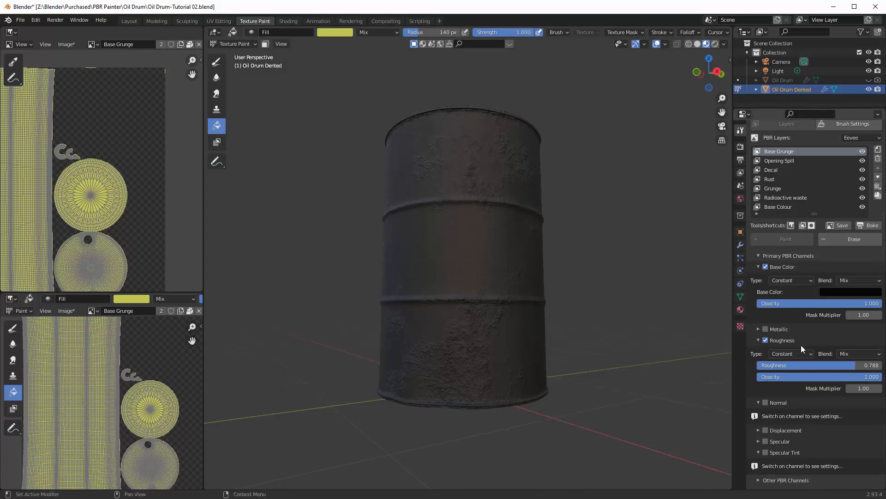
Step: Collapse the Roughness, Base Color and Normal channel settings of the Base Grunge layer
scroll(802, 349, down, 1)
click(759, 322)
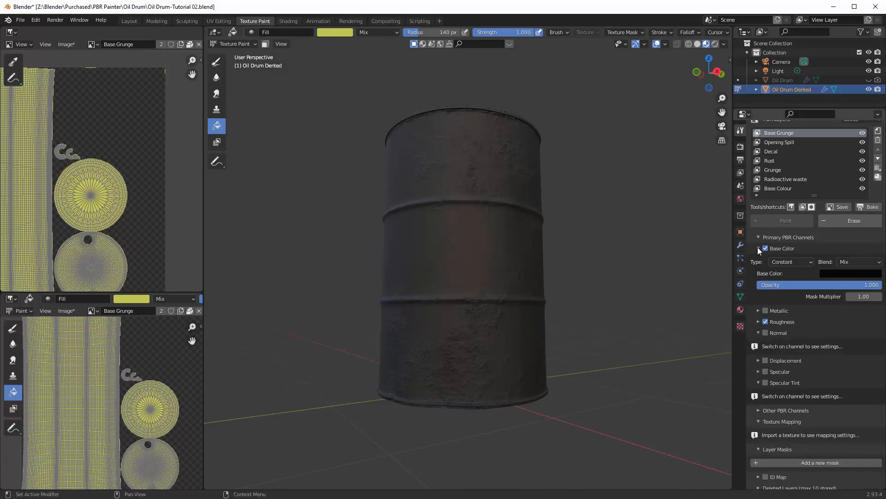
click(759, 250)
click(759, 329)
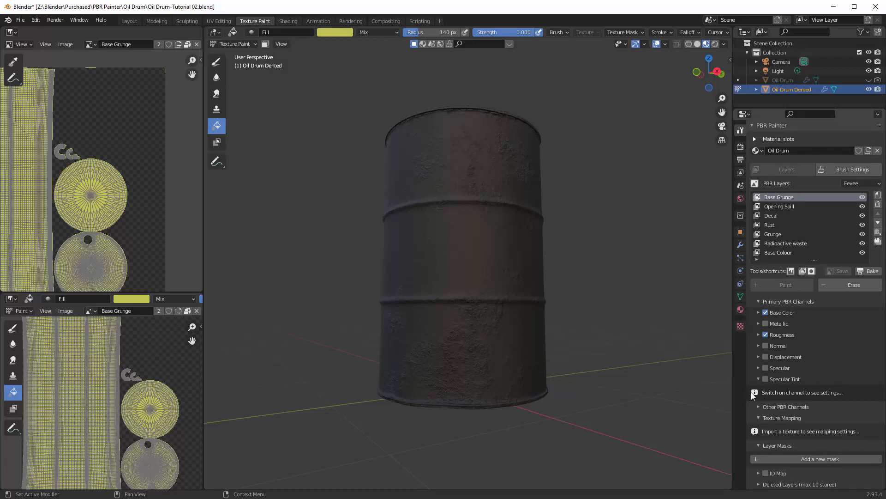
Step: Collapse the Specular Tint and Texture Mapping settings and add a Gradient mask to the Base Grunge layer
click(759, 379)
click(758, 418)
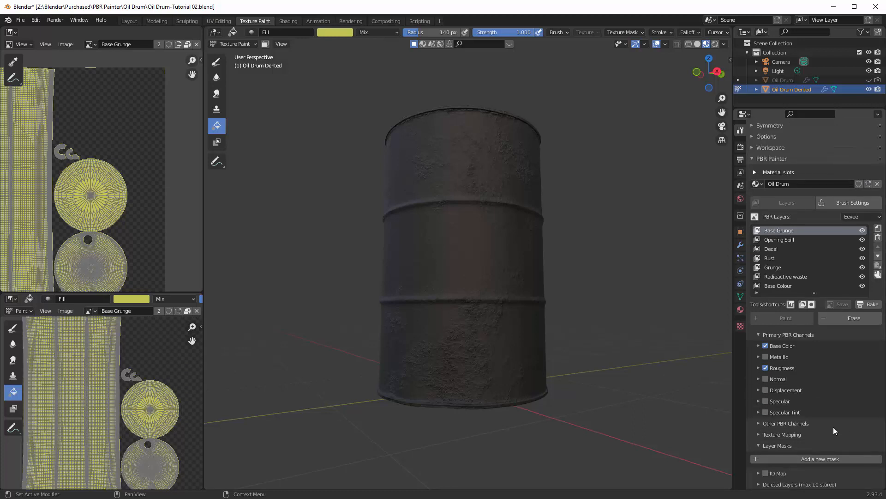
click(818, 458)
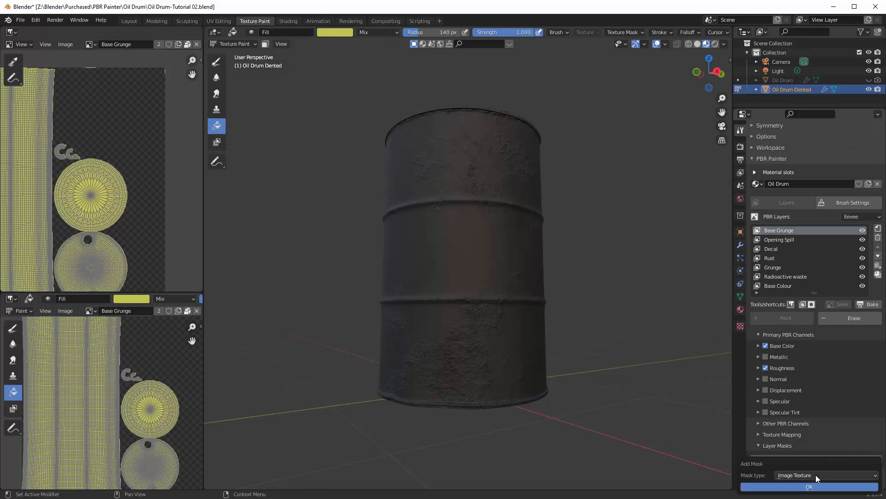
click(813, 474)
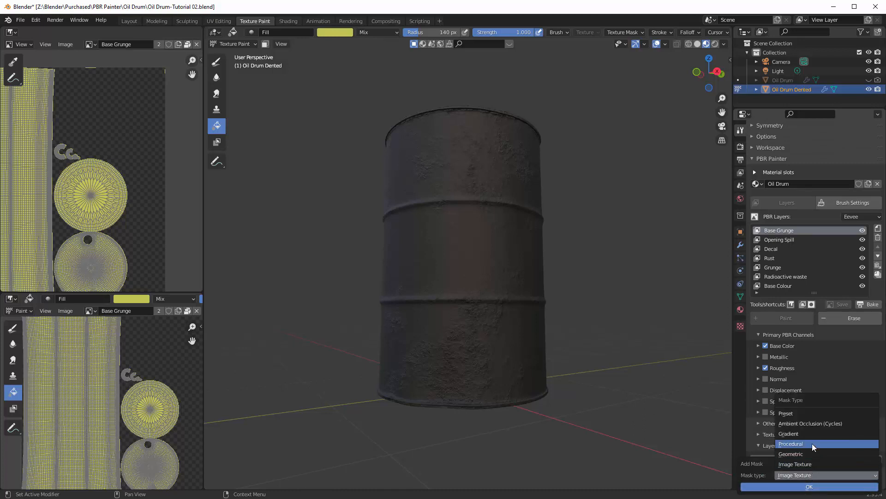
click(813, 443)
click(810, 472)
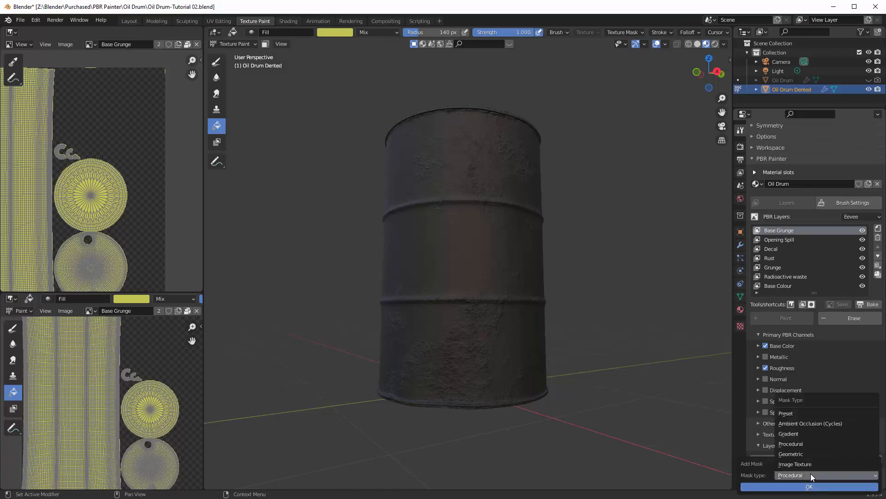
click(805, 432)
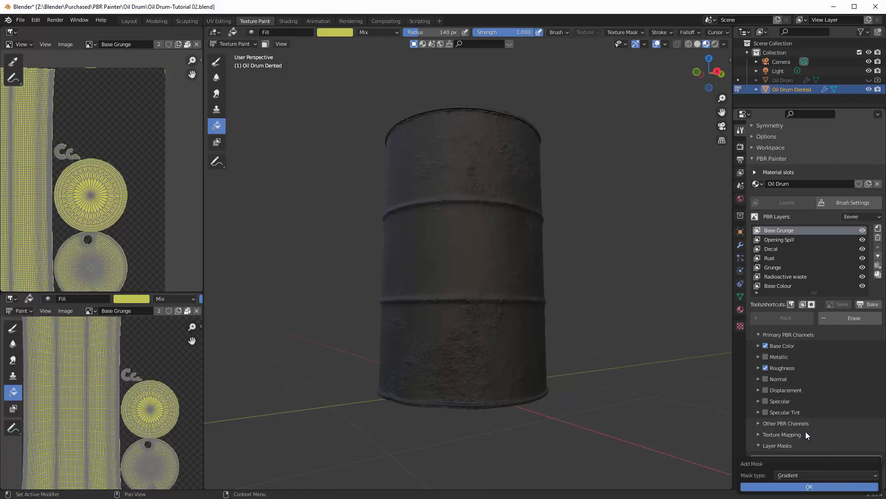
click(811, 486)
scroll(804, 438, down, 5)
scroll(803, 441, down, 2)
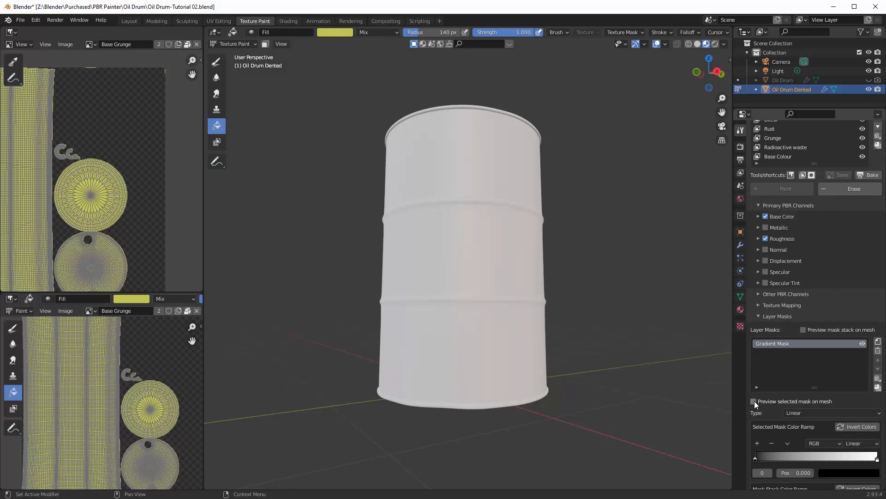
Step: Preview the Gradient Mask on the drum and set its mapping to a Y rotation of 90° and an X location of -0.4 m
click(753, 400)
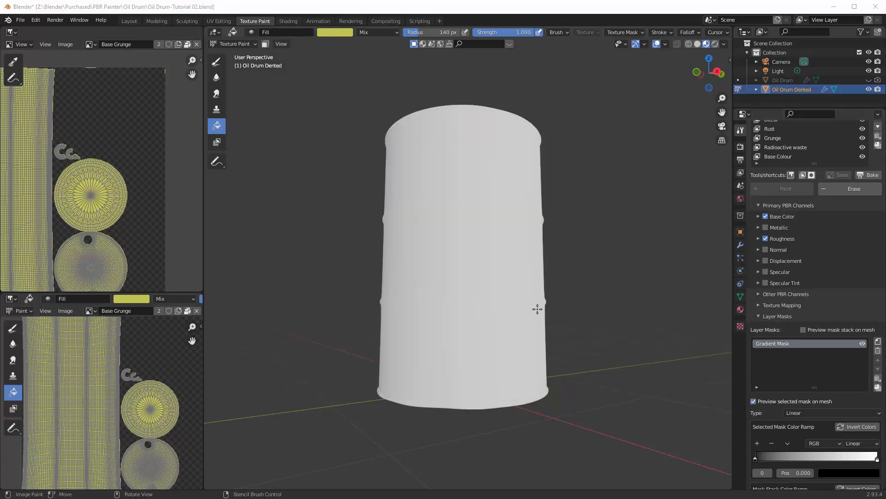
middle_drag(537, 309, 638, 327)
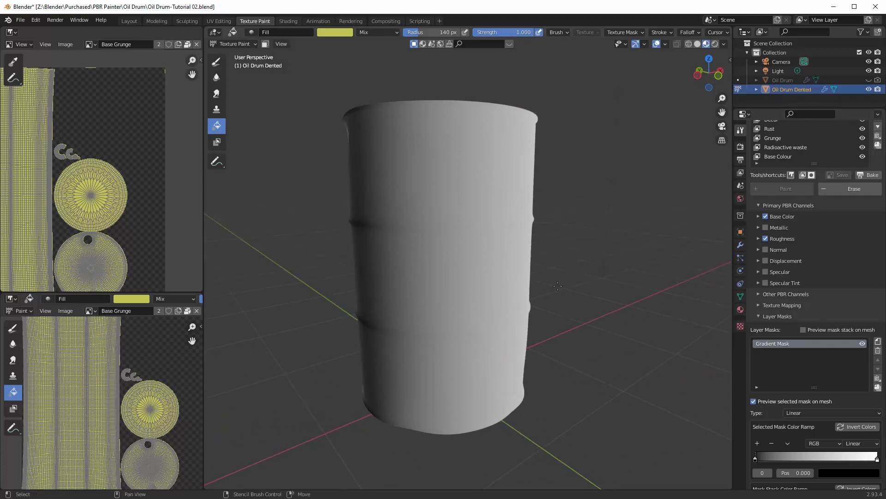
mouse_move(515, 287)
shift+middle_down()
mouse_move(630, 288)
mouse_move(527, 283)
shift+middle_up()
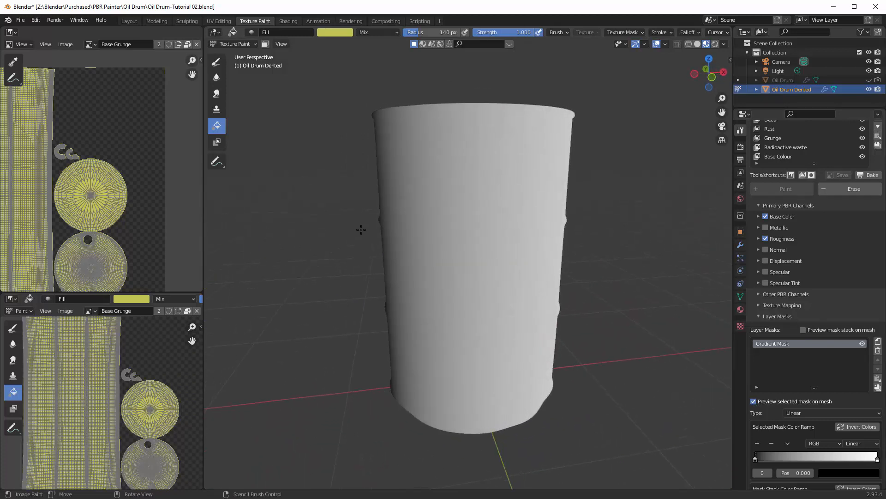
mouse_move(439, 218)
middle_down()
mouse_move(475, 213)
mouse_move(439, 216)
middle_up()
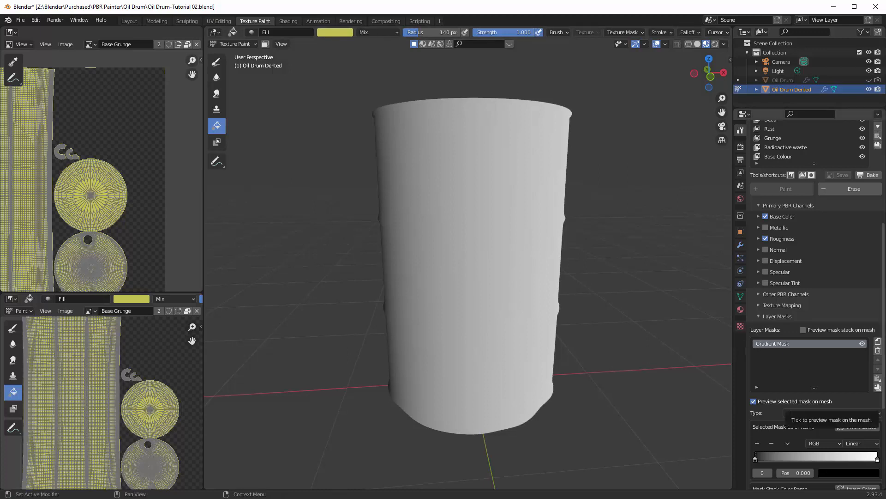
scroll(830, 401, down, 8)
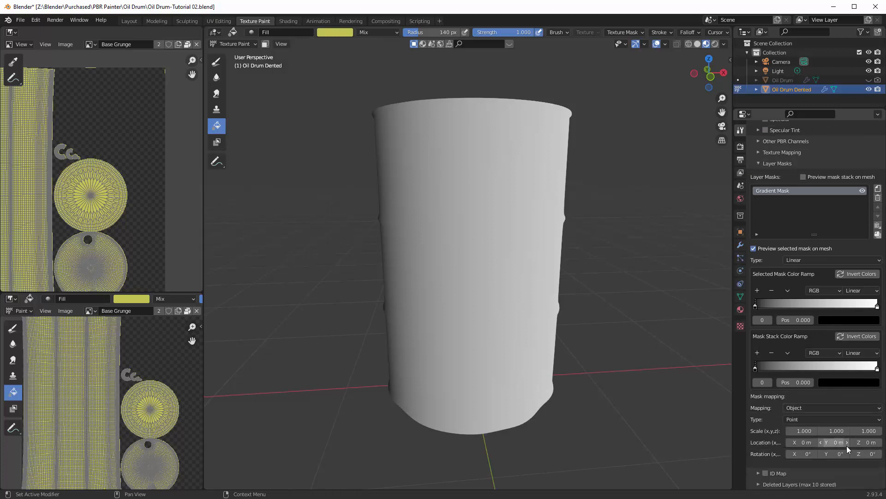
click(841, 454)
text(90)
key(Return)
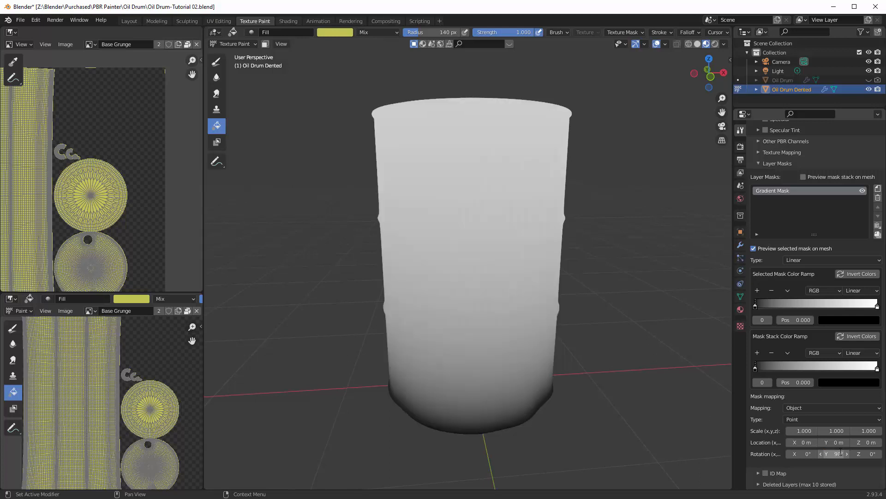
drag(805, 443, 784, 443)
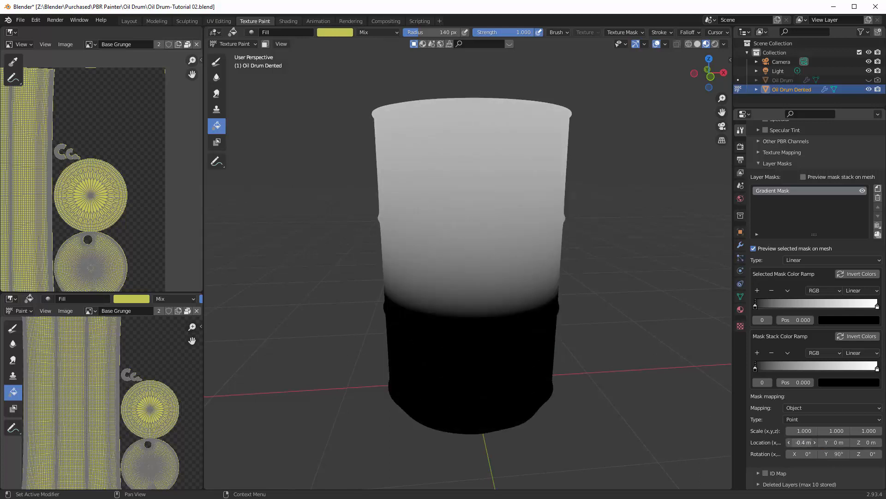
click(851, 335)
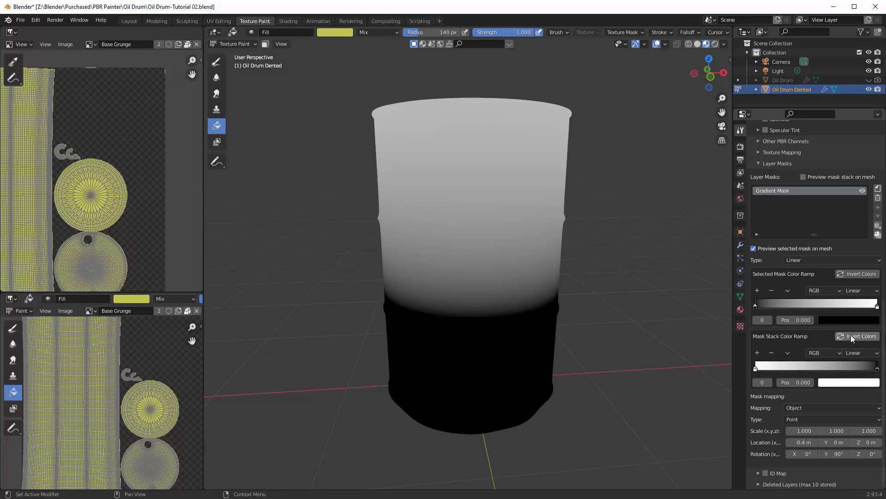
click(852, 334)
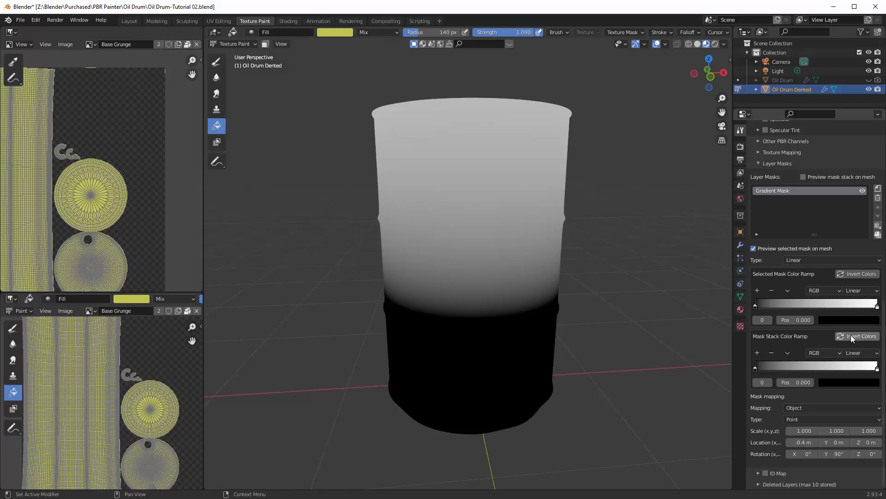
click(851, 334)
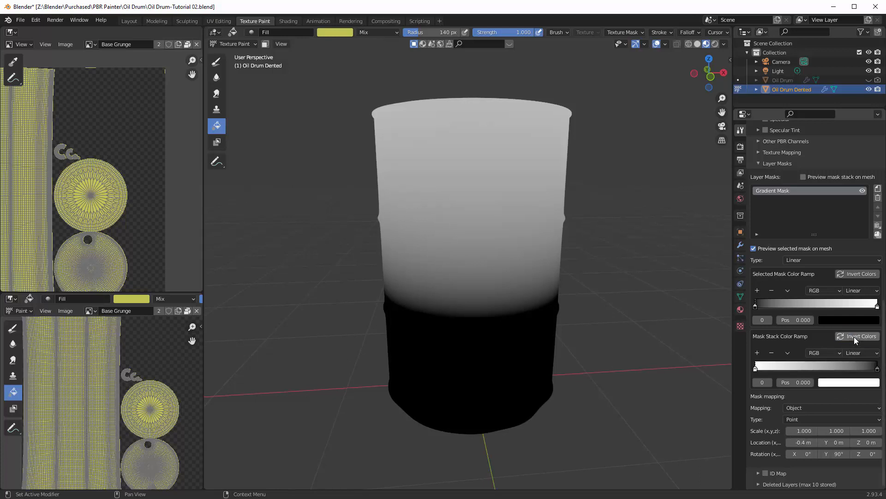
click(854, 337)
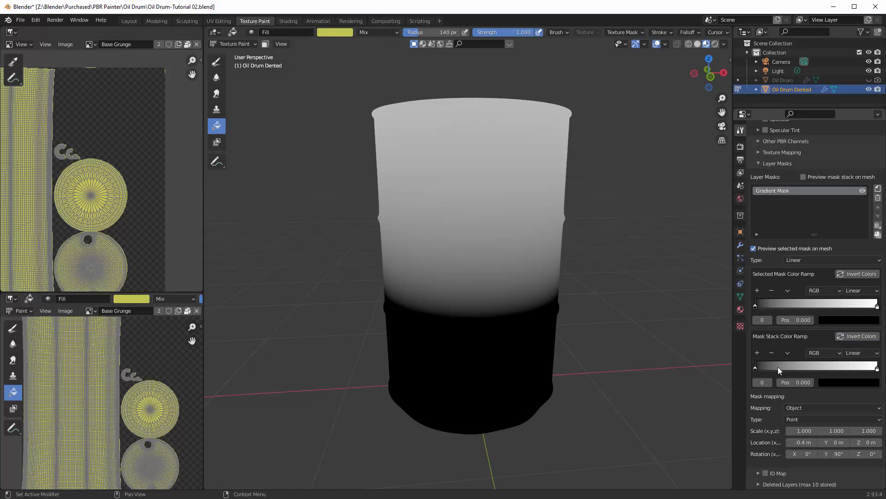
Step: Invert the Gradient Mask's own color ramp, move its white stop to 0.552 and set the mapping's X location to 0.49 m
click(856, 273)
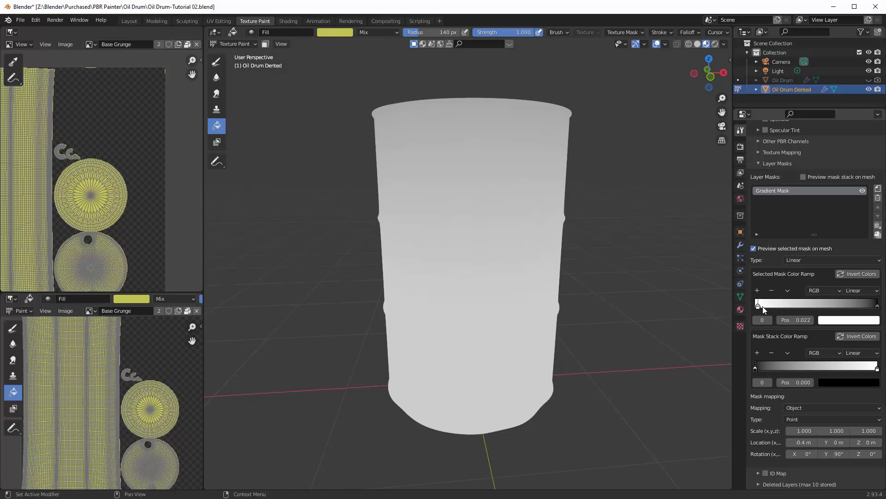
drag(759, 307, 828, 310)
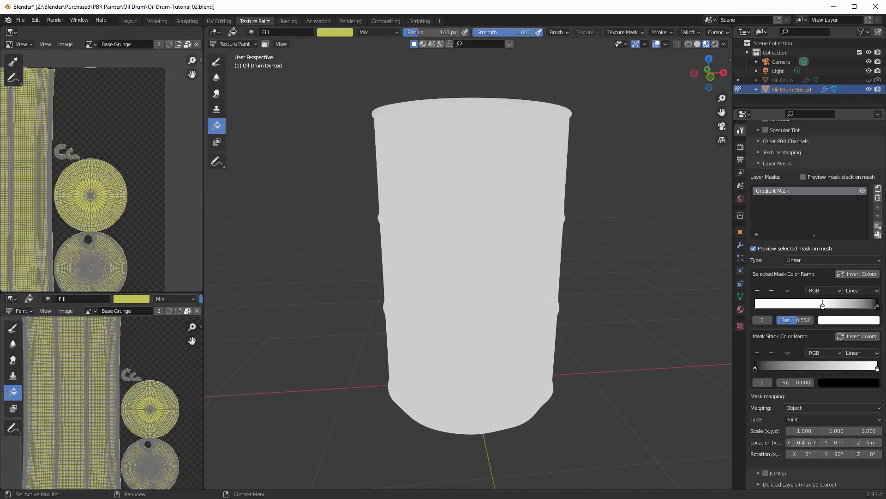
drag(803, 442, 829, 442)
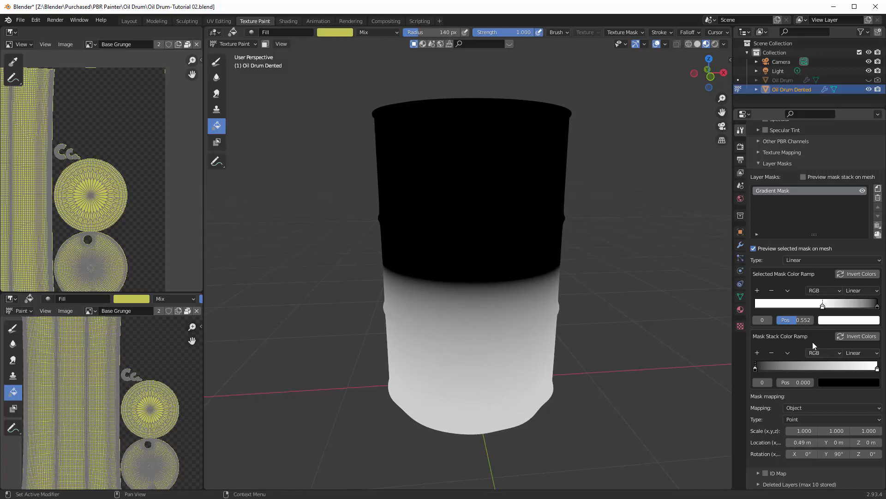
Step: Add a Procedural mask above the Gradient Mask on the Base Grunge layer
click(878, 190)
click(832, 205)
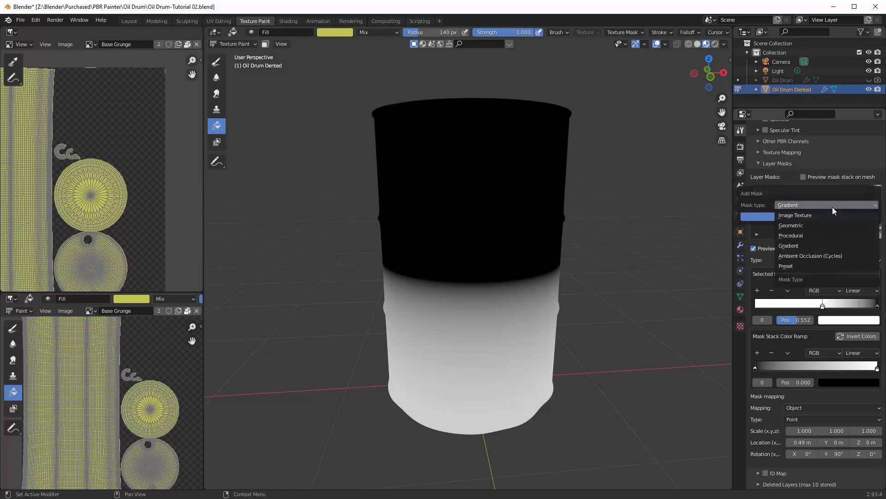
click(824, 235)
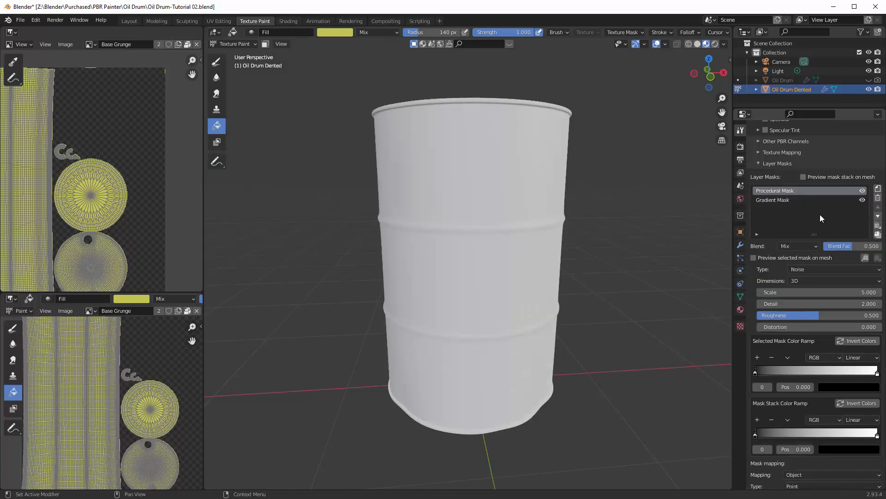
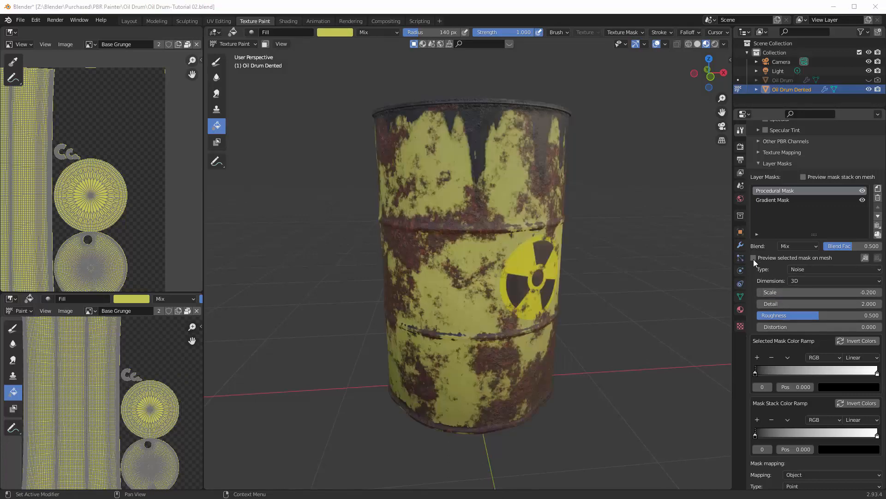
Step: Preview the Procedural Mask on the drum and set its noise to scale 10.300, detail 14.800 and roughness 0.742
click(754, 257)
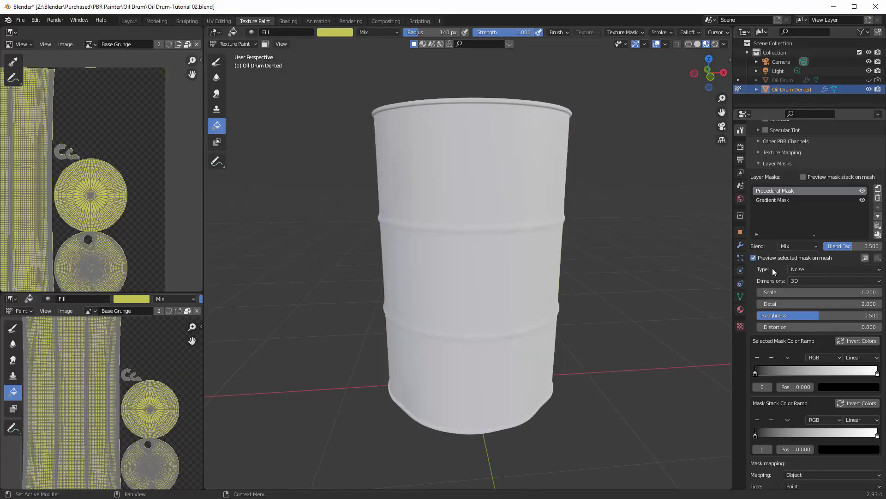
drag(815, 293, 868, 304)
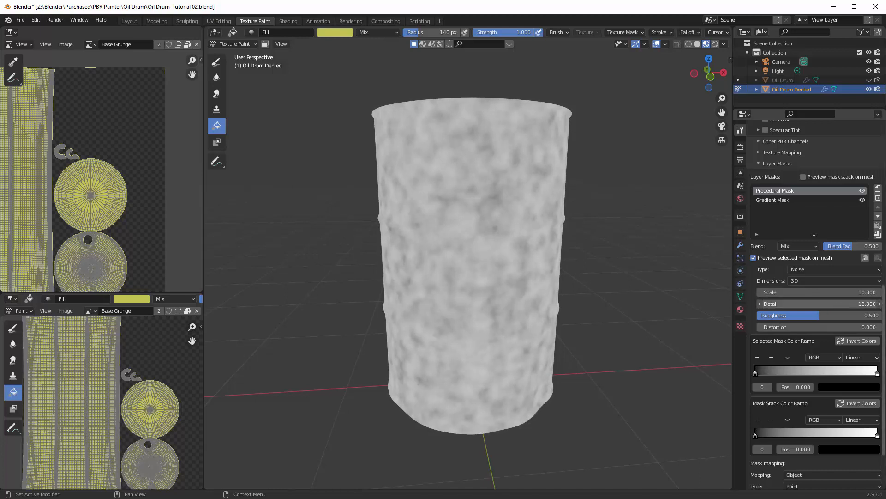
drag(822, 316, 849, 315)
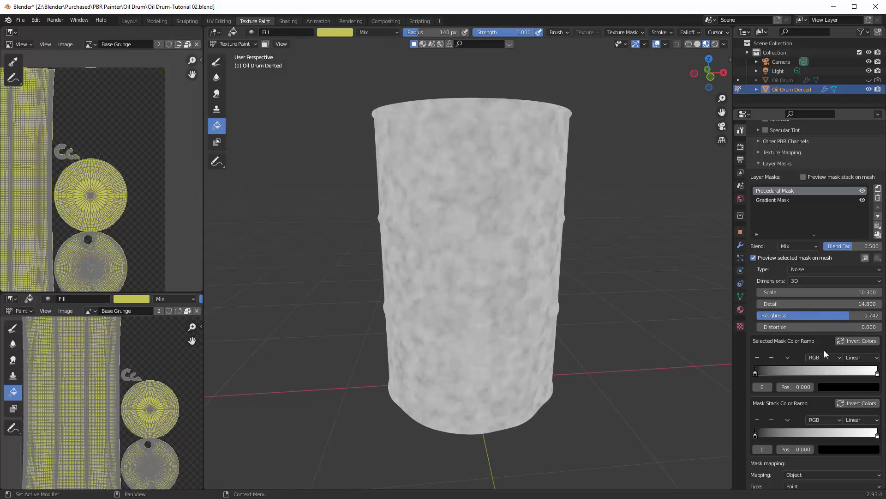
Step: Increase the Procedural Mask's contrast by moving its color ramp's black stop to about 0.4 and white stop to 0.848
drag(755, 372, 803, 372)
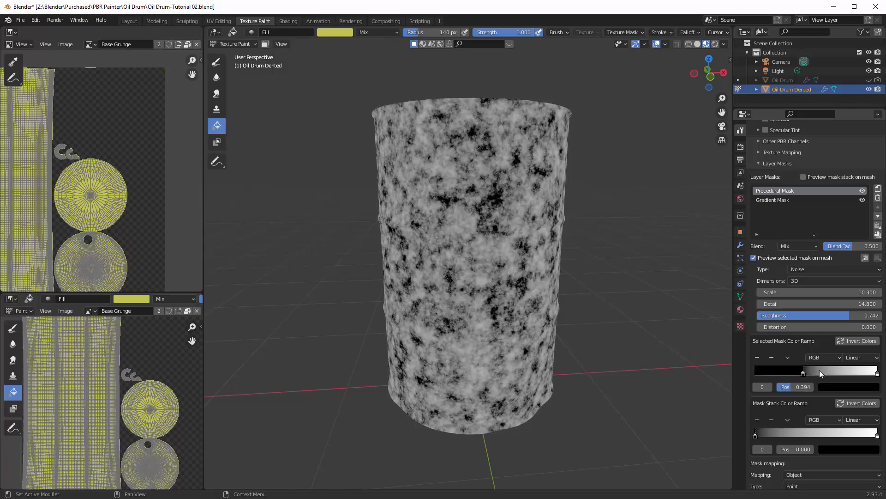
drag(877, 372, 856, 372)
drag(802, 373, 860, 373)
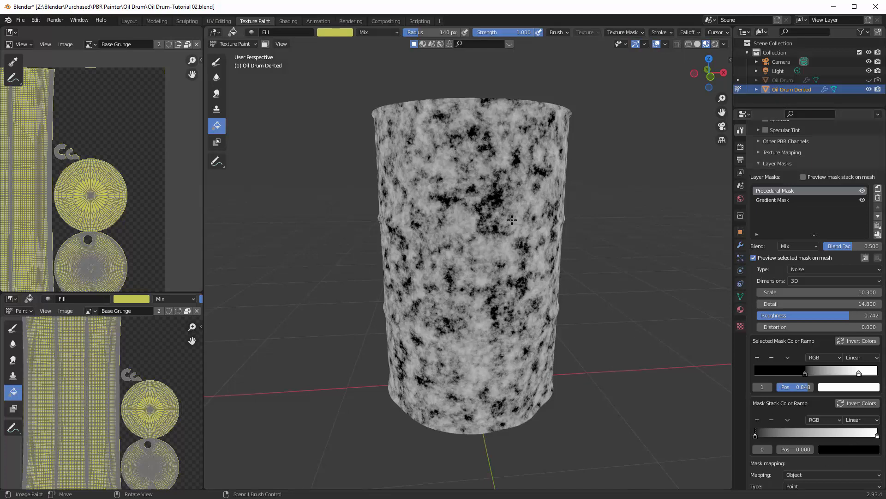
middle_drag(529, 215, 514, 238)
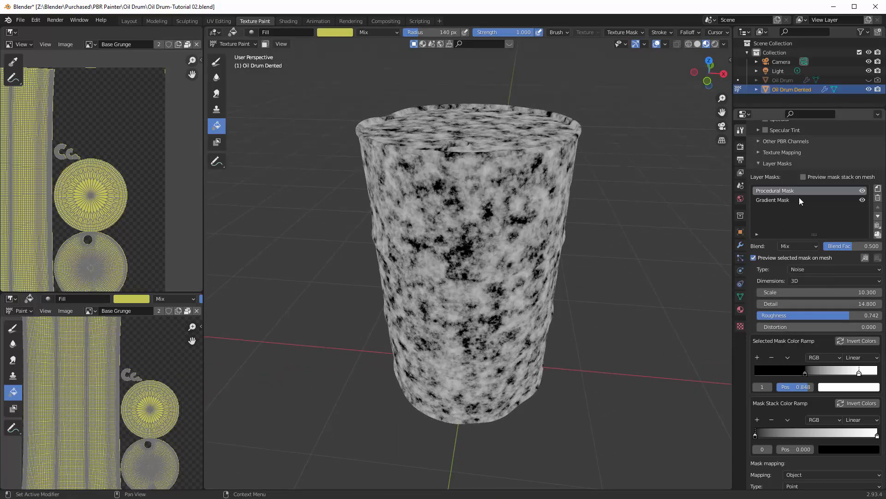
Step: Preview the combined mask stack, move the black stop of the Mask Stack Color Ramp to 0.314 and turn the preview off
click(803, 177)
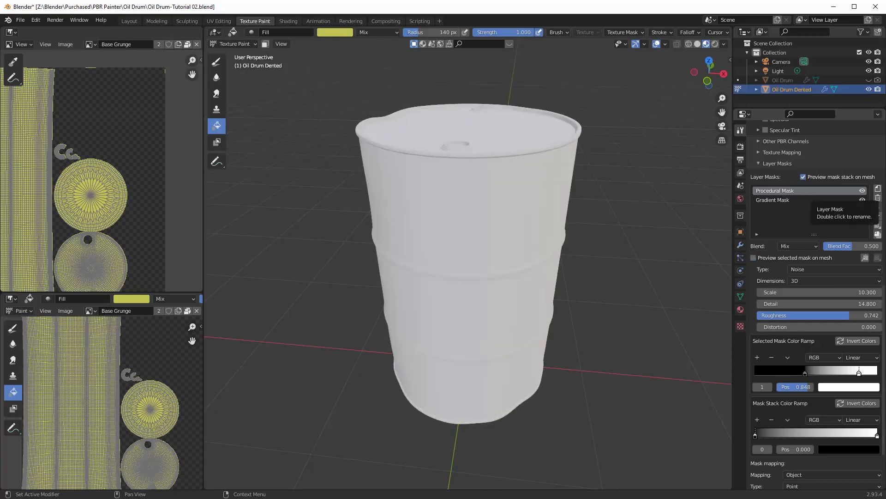
middle_drag(621, 300, 620, 280)
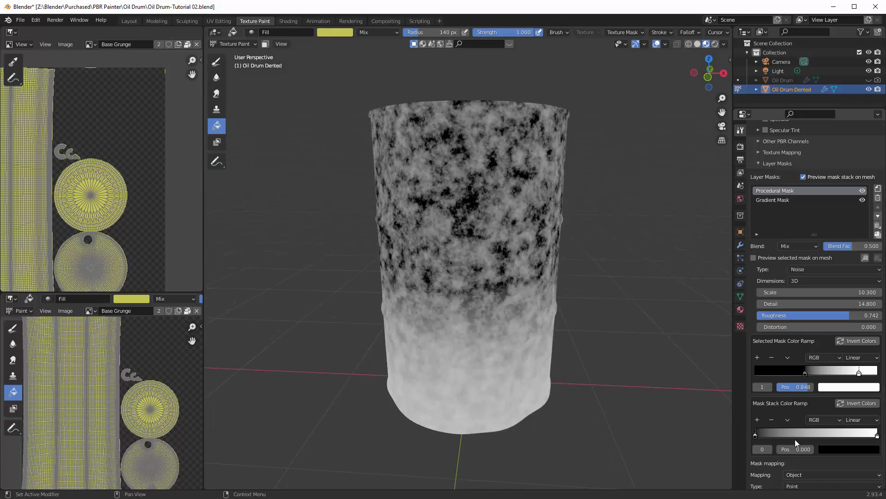
scroll(761, 425, down, 1)
drag(756, 418, 788, 417)
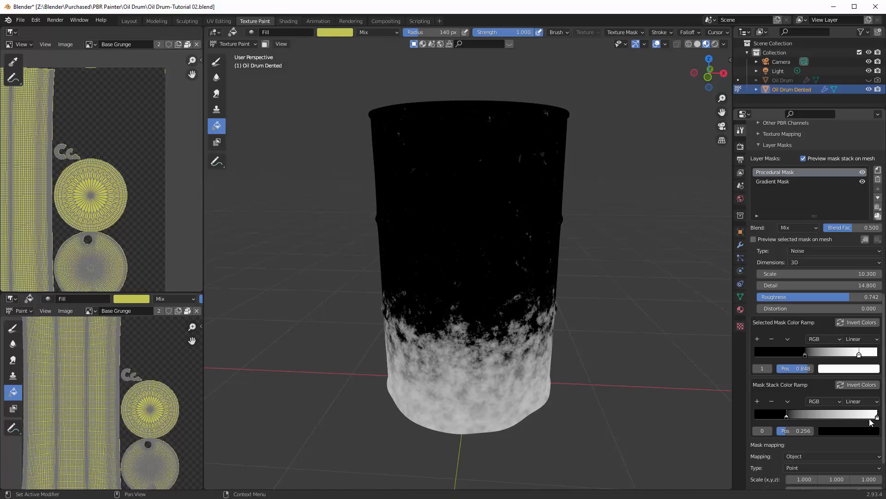
drag(877, 417, 880, 417)
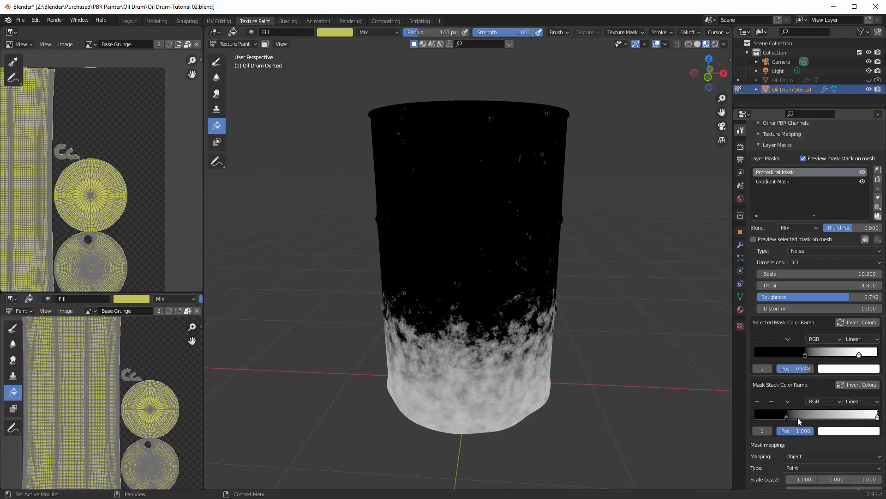
drag(798, 417, 794, 416)
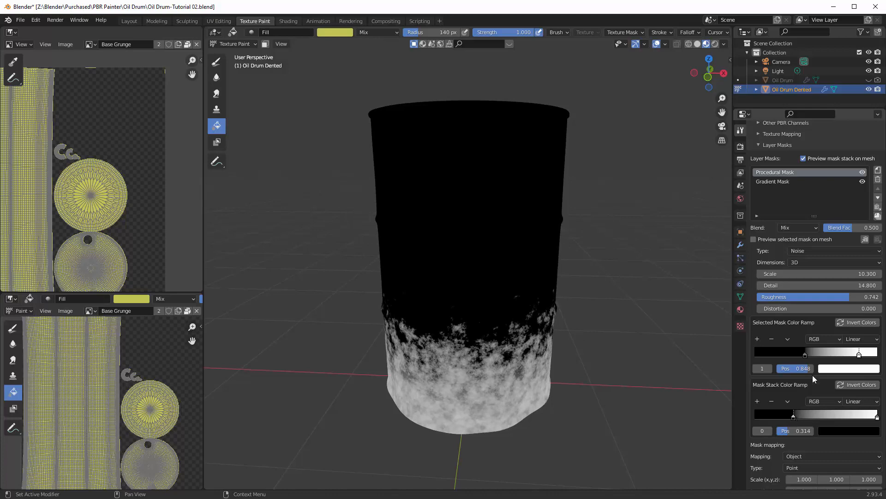
click(803, 158)
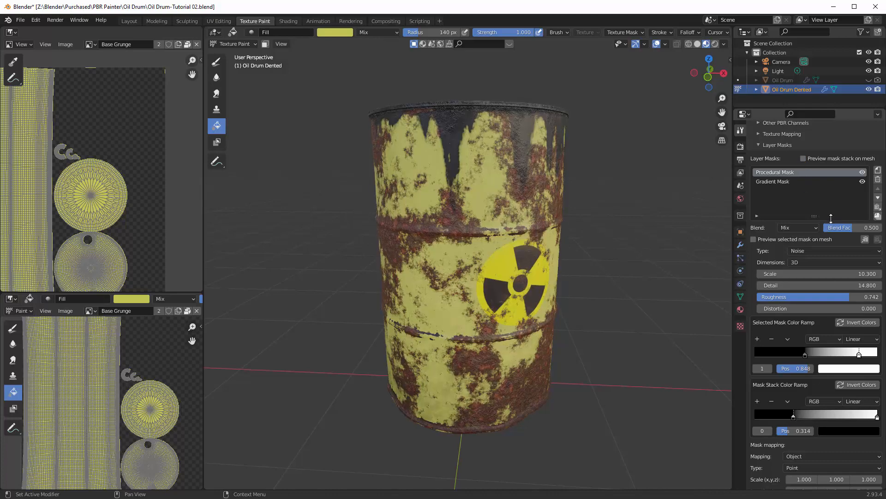
Step: Set the mask multiplier of the Base Grunge layer's base color to 3.84
scroll(825, 250, up, 10)
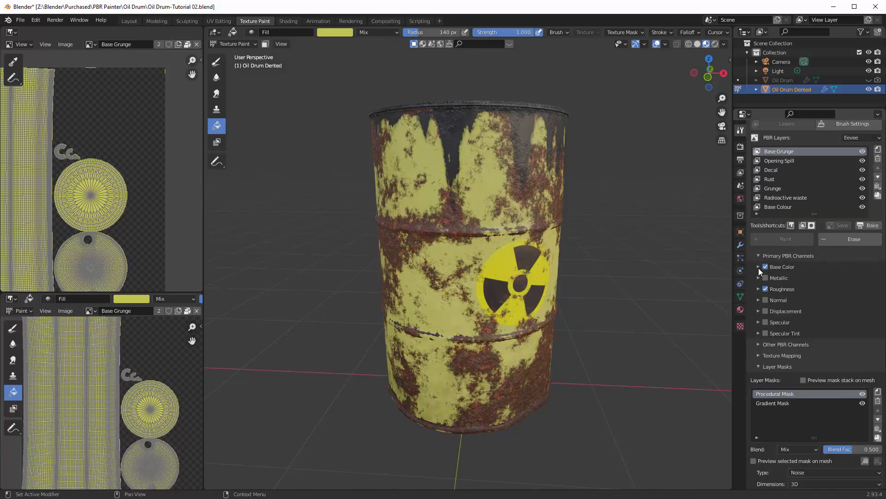
click(758, 267)
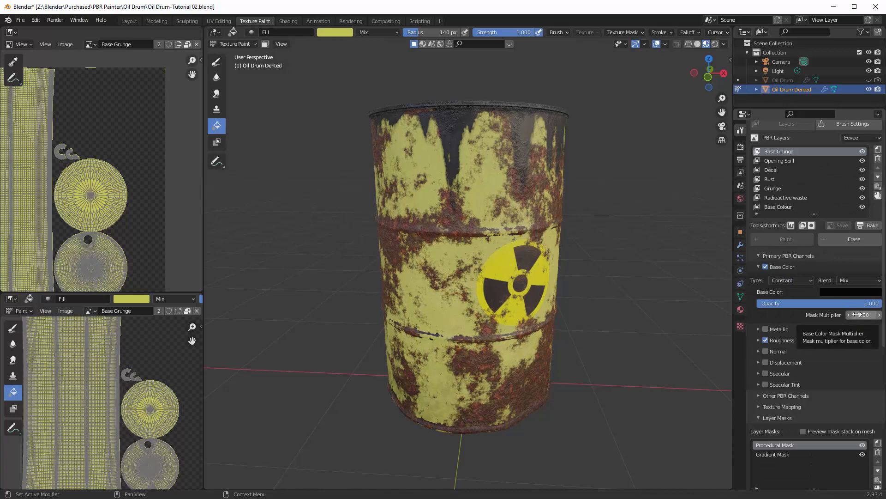
drag(858, 314, 881, 315)
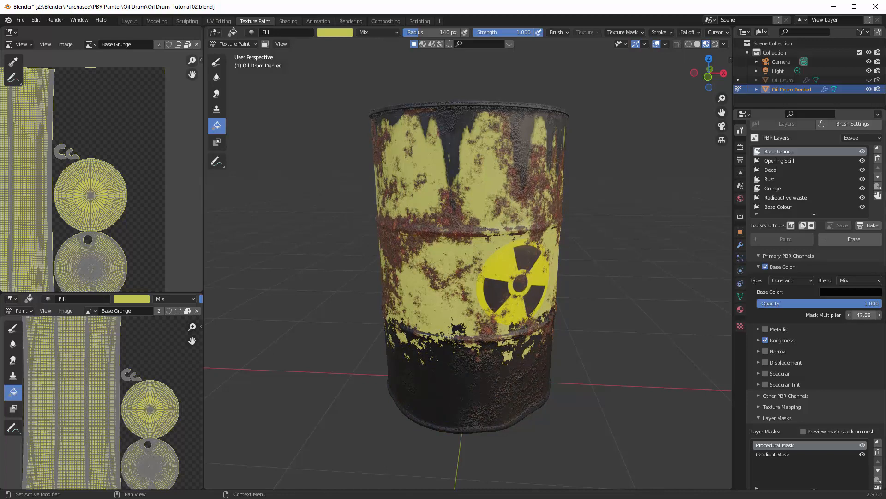
mouse_move(864, 315)
mouse_down()
mouse_move(851, 315)
mouse_move(865, 315)
mouse_up()
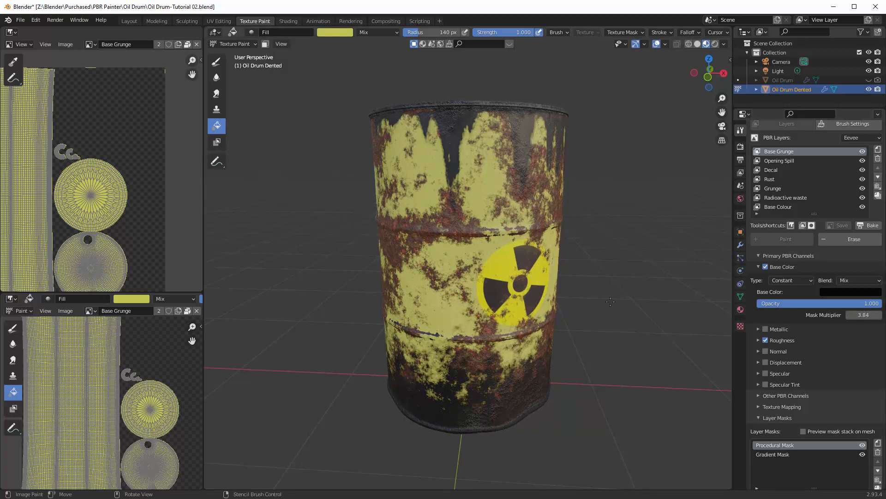
Step: Examine the weathered drum from several sides, also in the Layout workspace, and return to the Texture Paint workspace
middle_drag(600, 258, 633, 279)
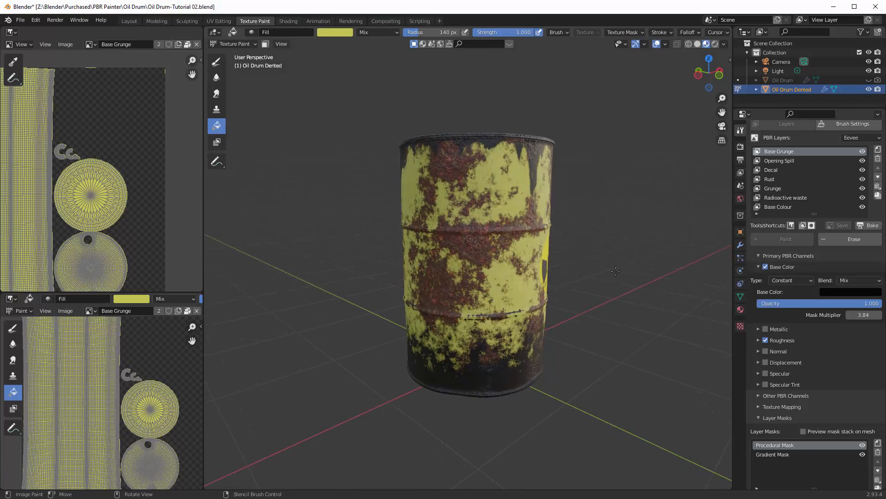
middle_drag(597, 279, 562, 289)
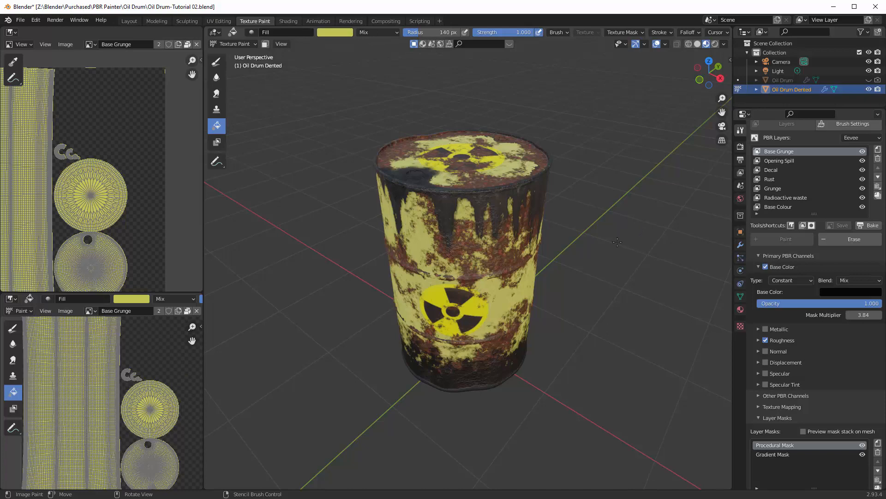
middle_drag(614, 242, 623, 230)
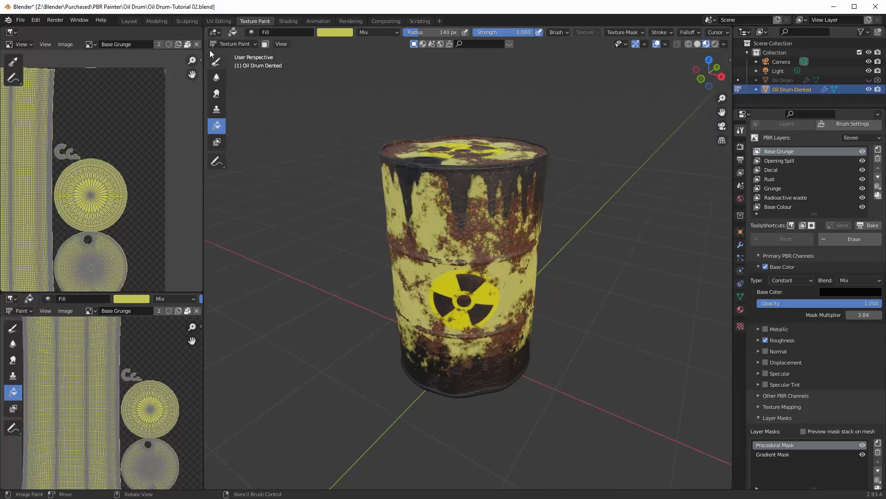
click(135, 20)
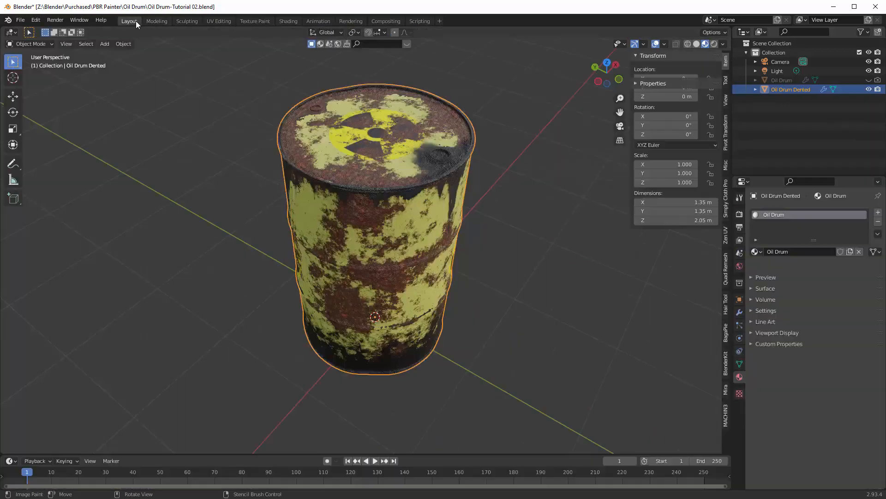
click(484, 241)
middle_drag(483, 242, 370, 221)
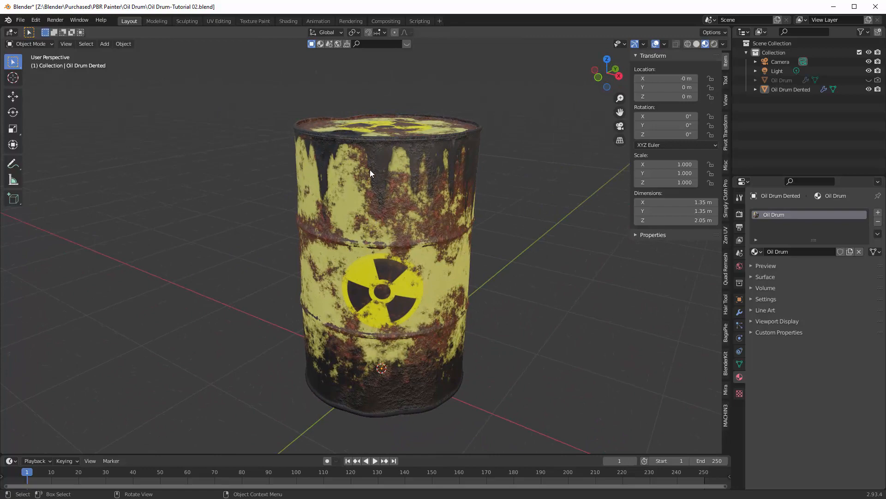
middle_drag(402, 213, 378, 231)
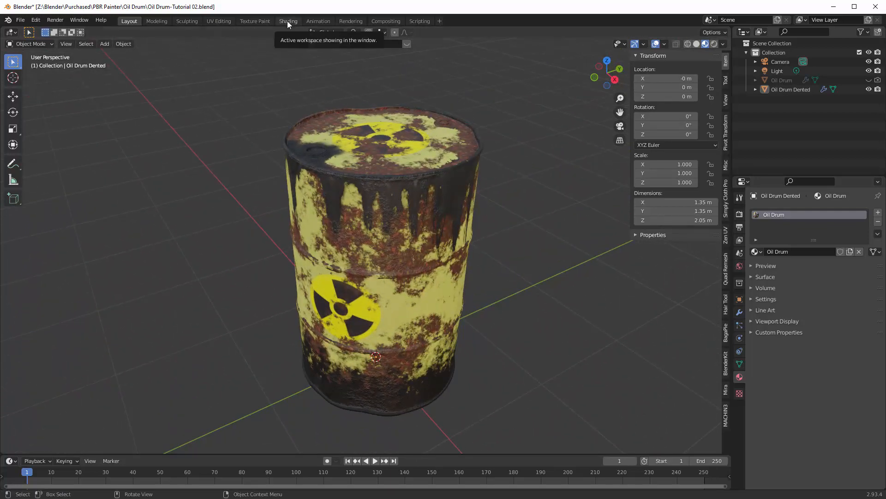
click(253, 21)
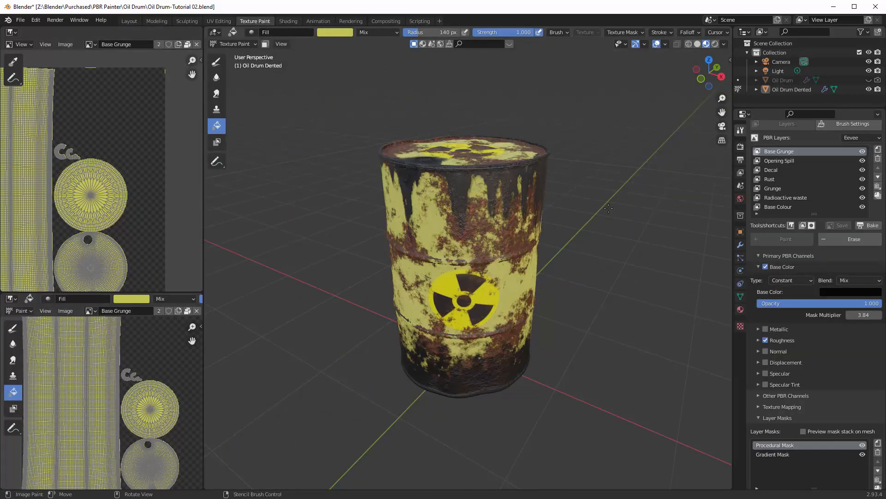
Step: Select the first color stop of the Base Colour layer's Procedural Color Ramp and save the file
click(787, 207)
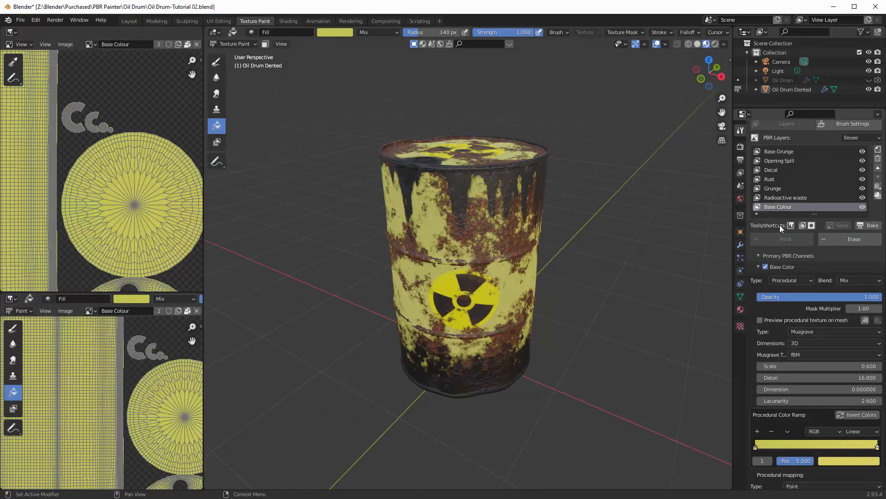
click(756, 446)
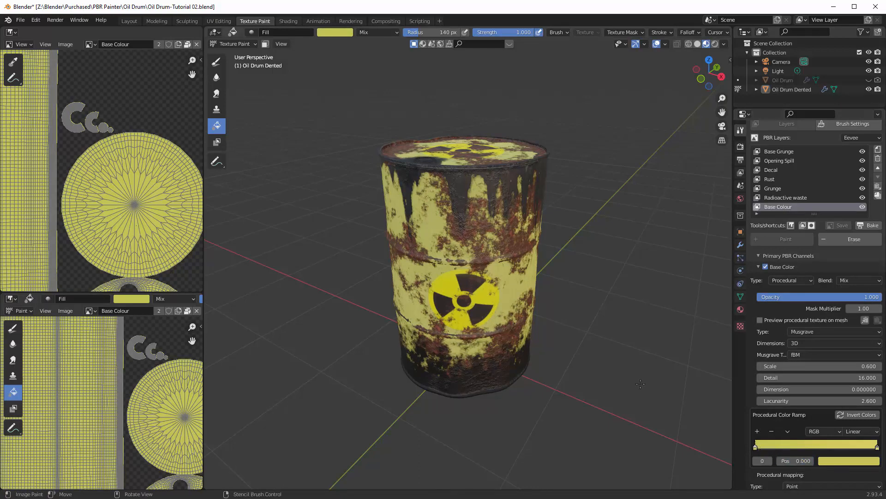
key(ctrl+s)
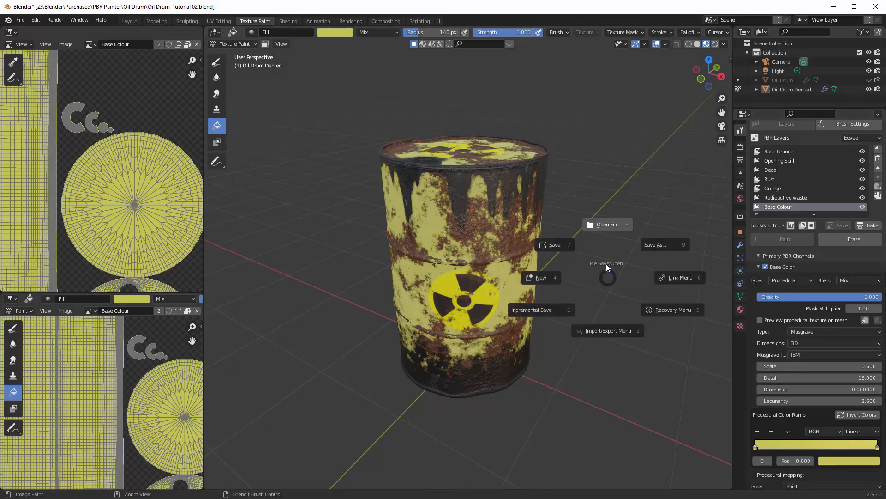
click(556, 246)
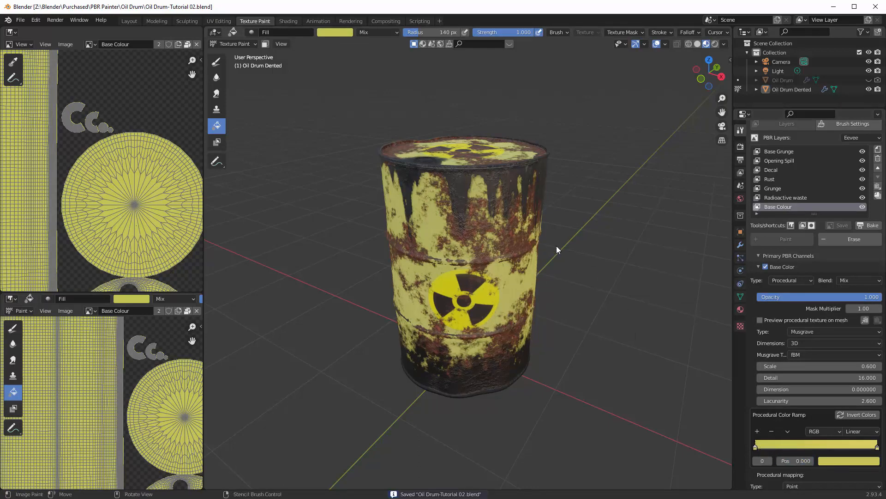
Step: Recolor the Base Colour layer's Procedural Color Ramp, making the first stop red and the last stop dark red
click(826, 459)
drag(833, 372, 829, 391)
click(879, 448)
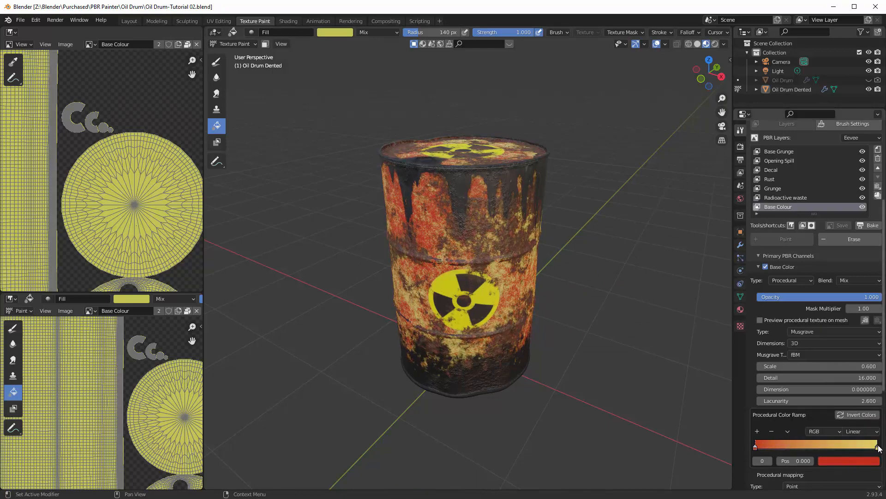
click(865, 462)
drag(822, 378, 827, 392)
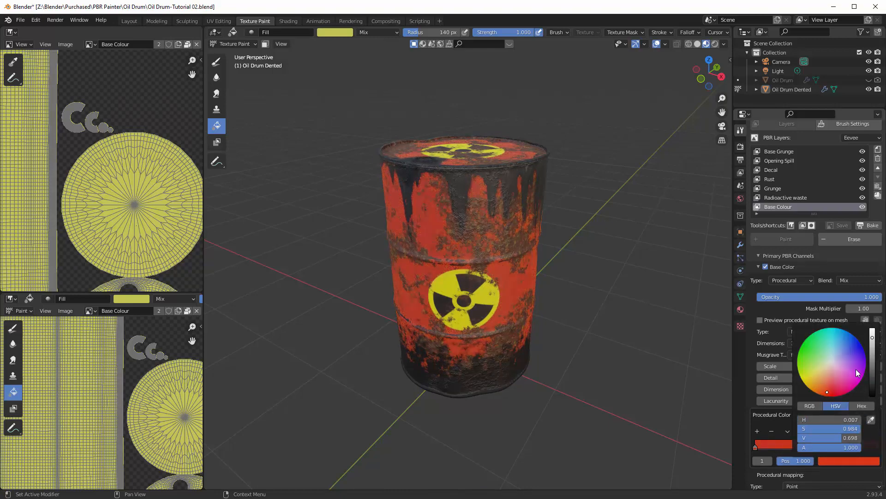
drag(872, 343, 872, 379)
middle_drag(600, 259, 610, 254)
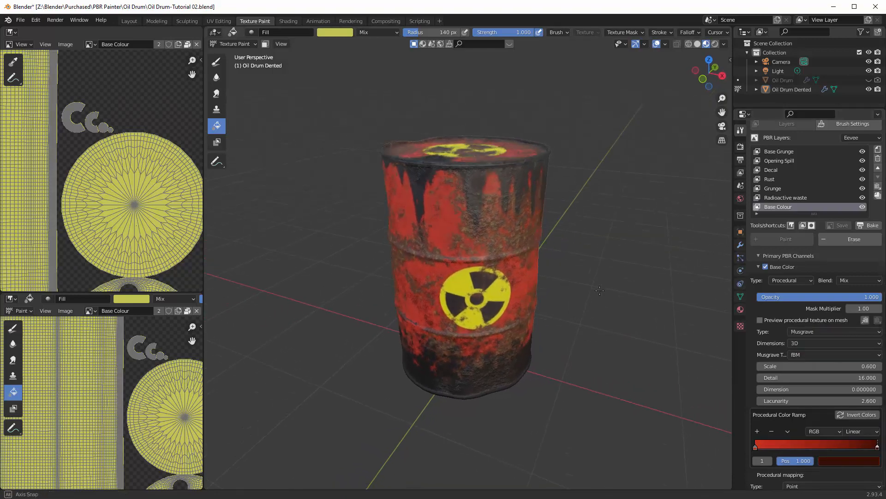
Step: Hide the Rust layer to check the red drum without rust, and show the layer again
click(862, 181)
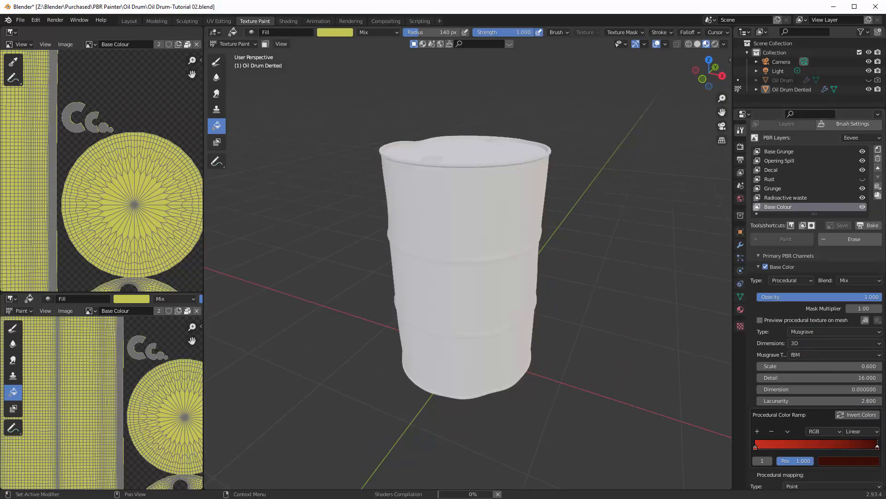
middle_drag(617, 324, 569, 330)
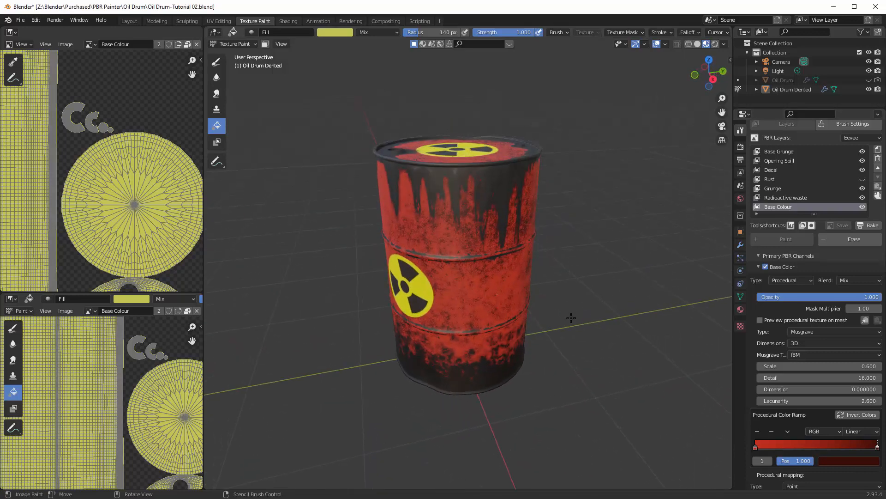
click(862, 179)
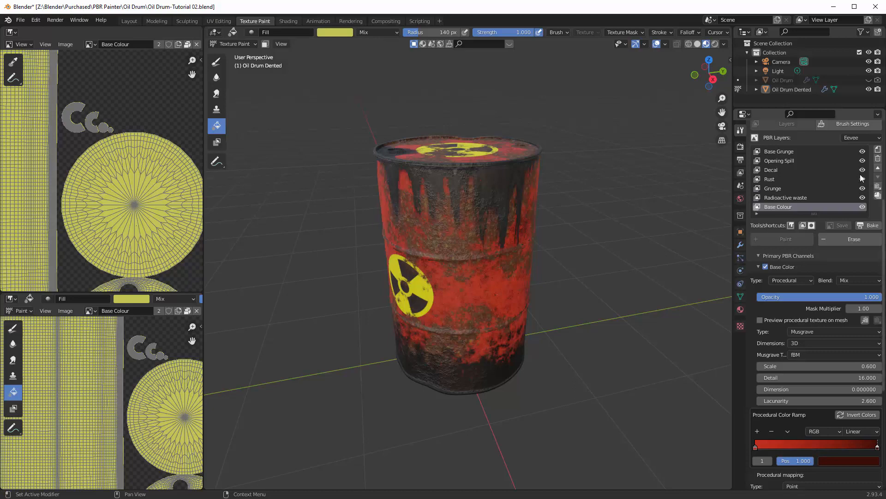
Step: Hide the Decal layer to inspect the drum without it, show the layer again and check the drum's other side
click(862, 170)
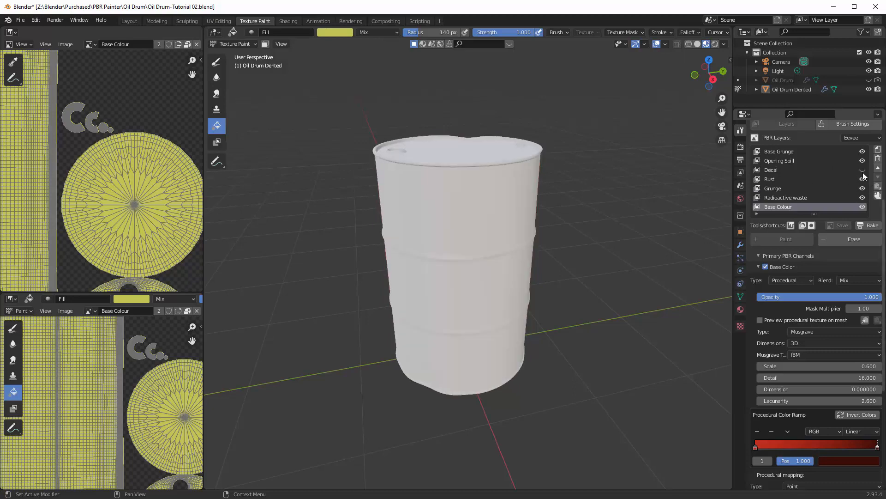
middle_drag(577, 331, 535, 269)
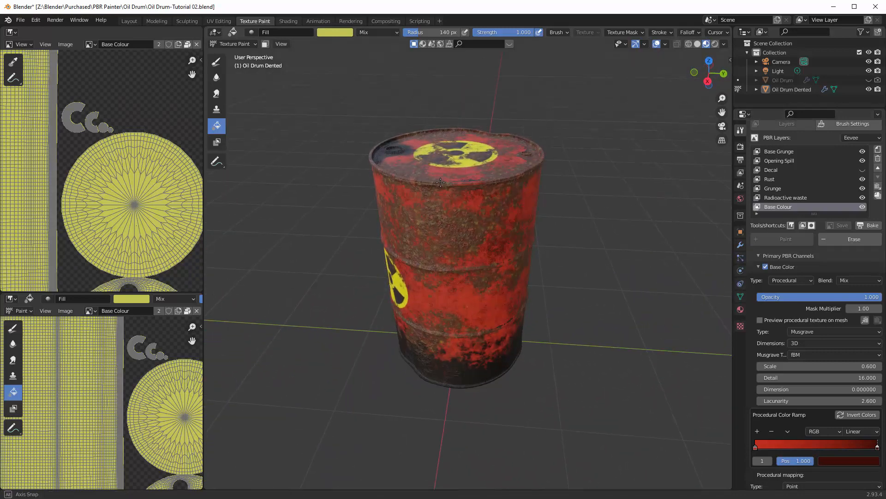
middle_drag(441, 182, 744, 243)
middle_drag(436, 276, 459, 279)
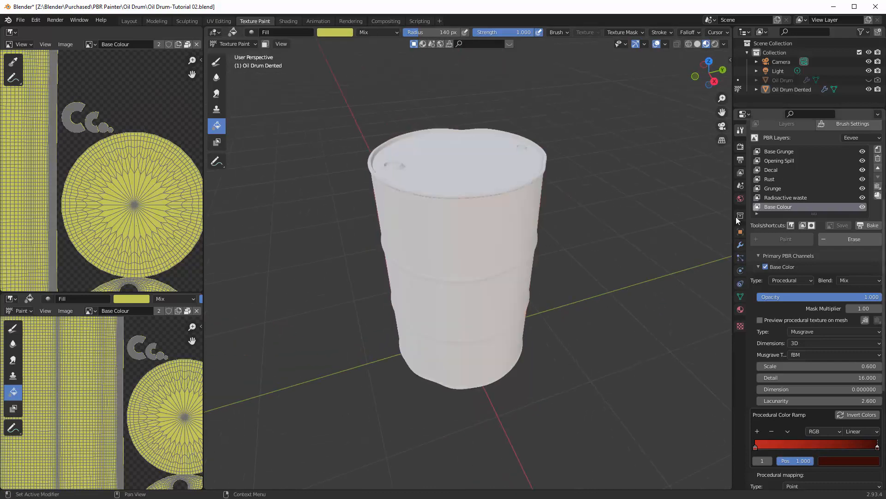
middle_drag(547, 257, 567, 267)
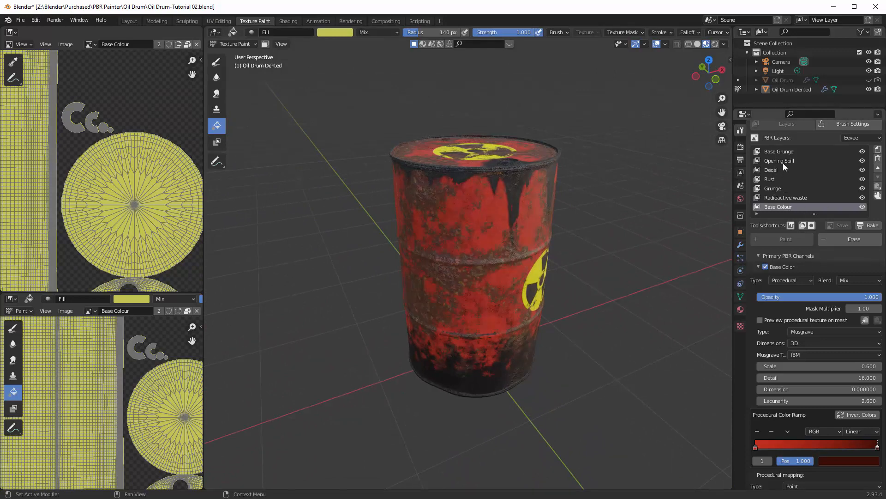
Step: On the Rust layer, nudge the black stop of the Mask Stack Color Ramp slightly and move its white stop to 0.632
click(774, 180)
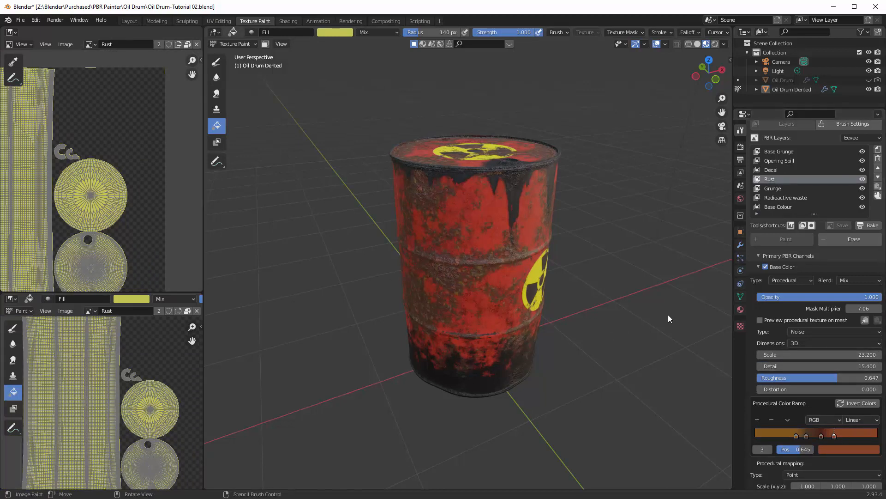
scroll(833, 453, down, 15)
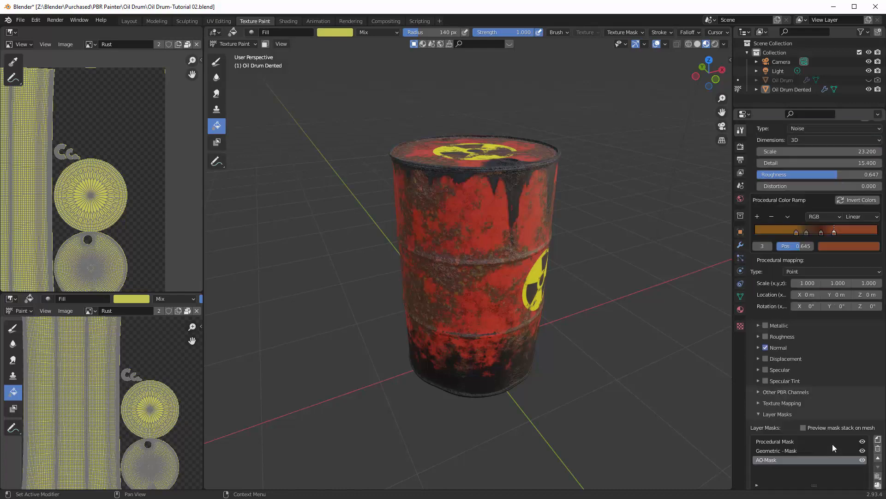
scroll(830, 435, down, 2)
click(792, 294)
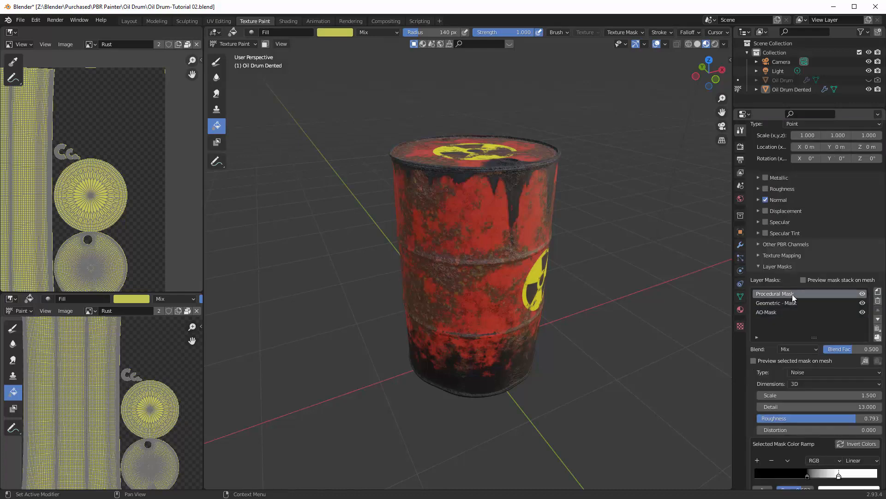
scroll(793, 420, down, 7)
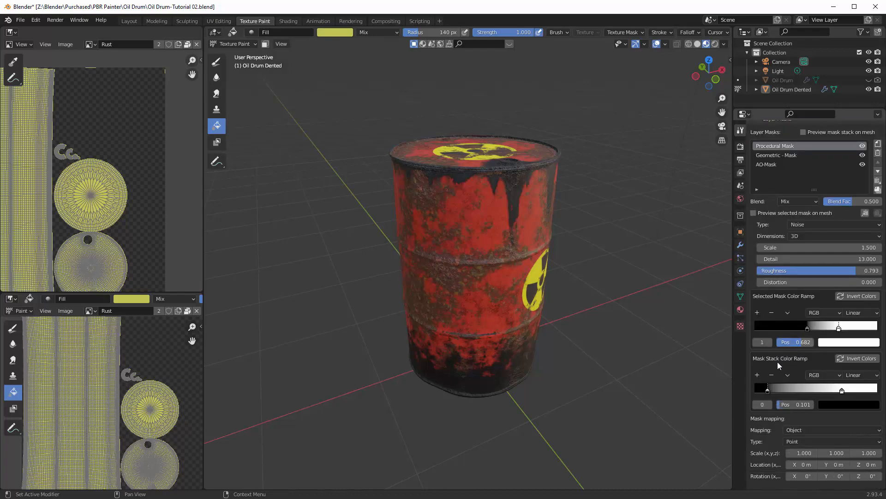
mouse_move(768, 392)
mouse_down()
mouse_move(787, 390)
mouse_move(768, 391)
mouse_up()
drag(839, 390, 815, 394)
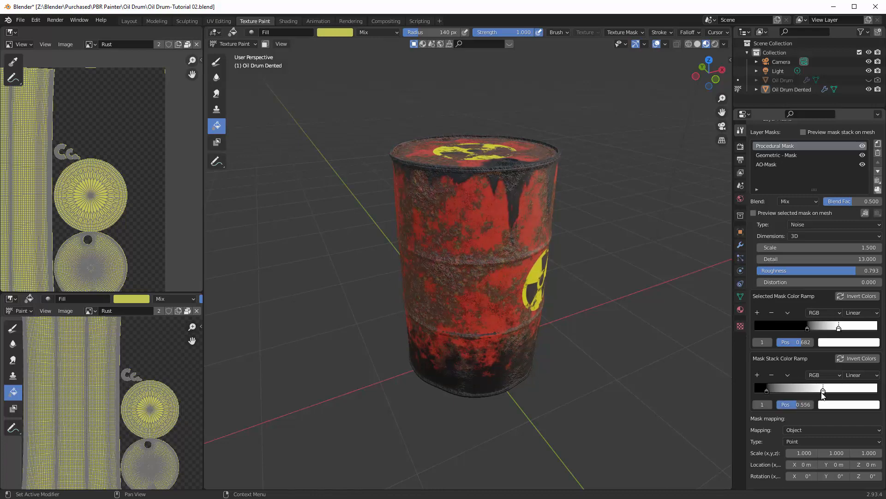
drag(832, 396, 832, 396)
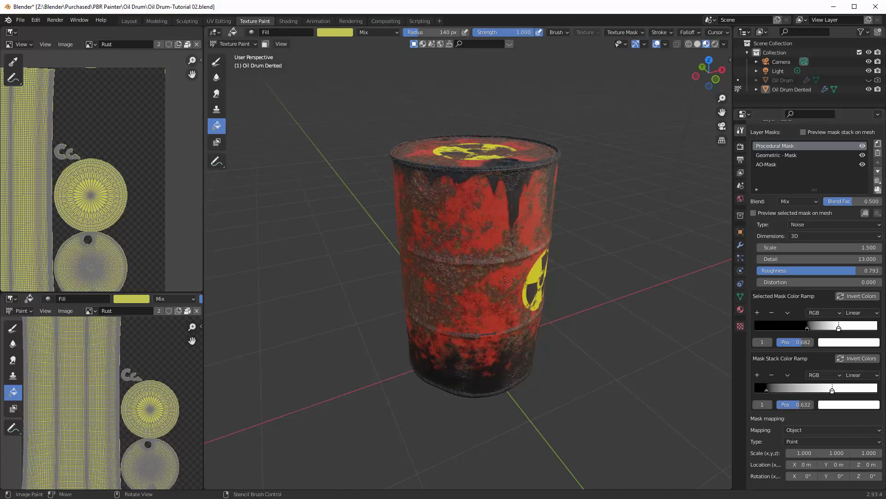
middle_drag(499, 276, 431, 275)
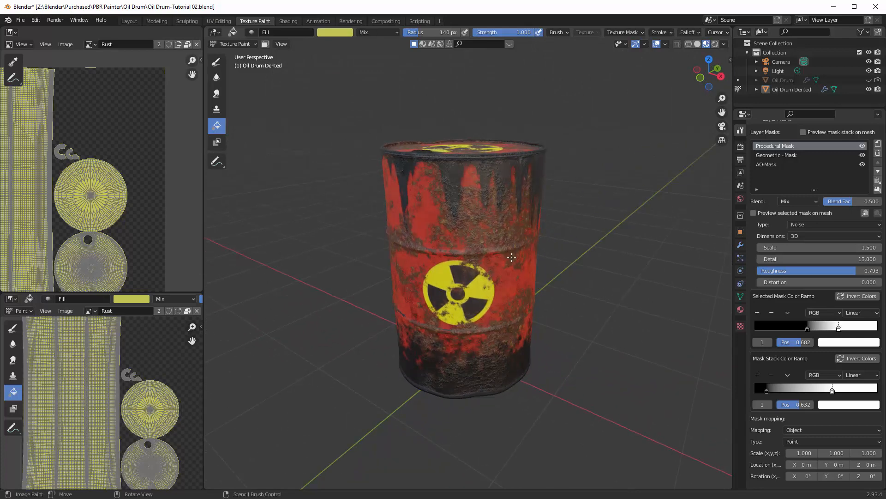
middle_drag(512, 258, 479, 272)
Step: Select the Base Grunge layer and examine the red drum's top, sides and grimy base from several angles
scroll(826, 157, up, 20)
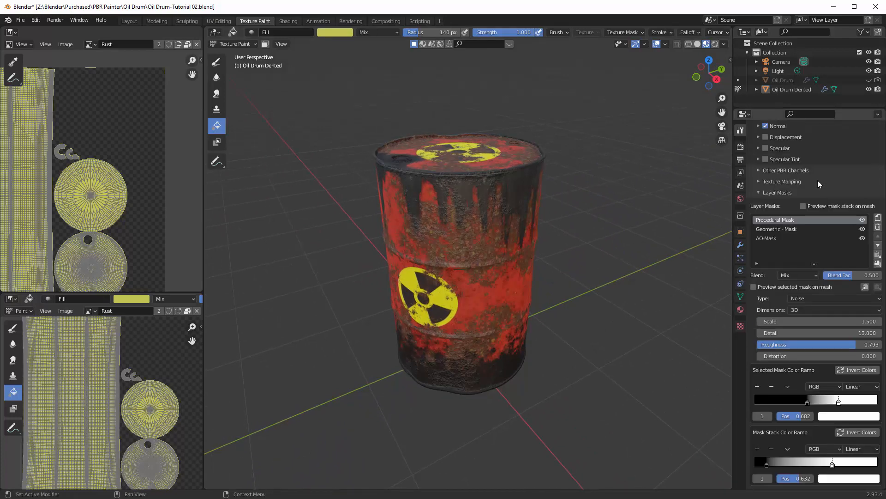
scroll(808, 187, up, 2)
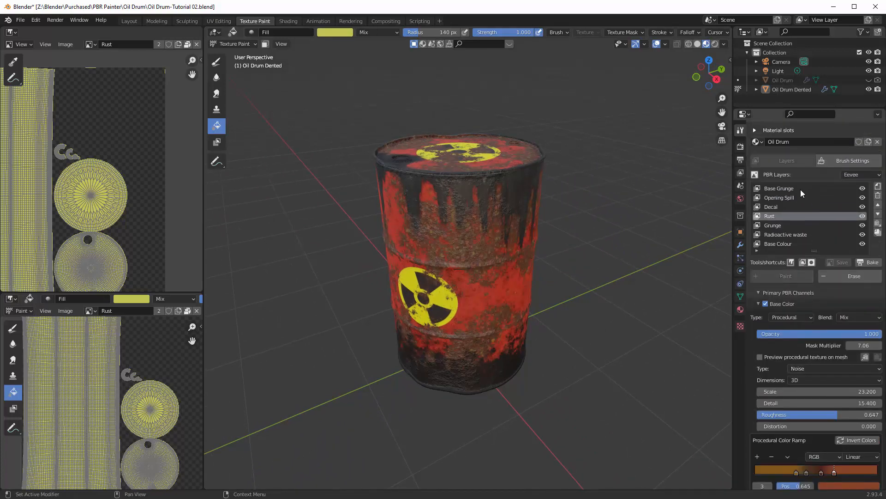
click(798, 189)
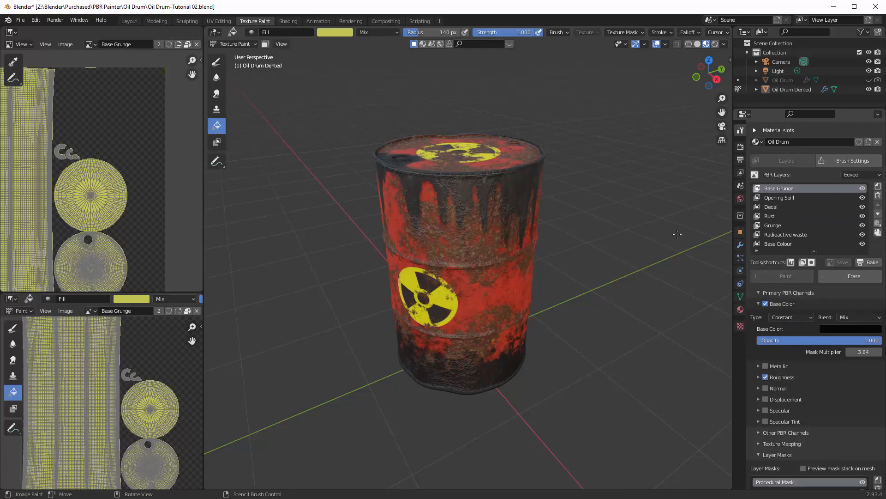
mouse_move(505, 279)
middle_down()
mouse_move(512, 313)
mouse_move(472, 341)
mouse_move(410, 322)
mouse_move(500, 333)
mouse_move(508, 315)
mouse_move(499, 319)
middle_up()
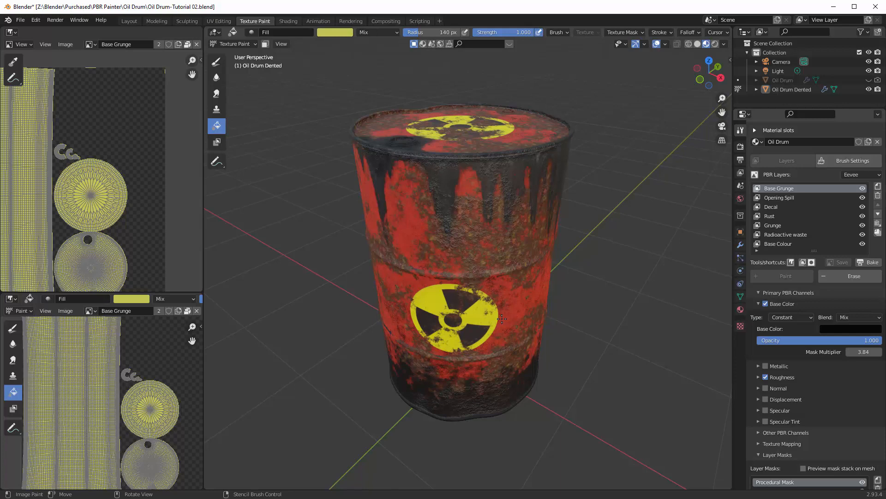
middle_drag(500, 317, 517, 317)
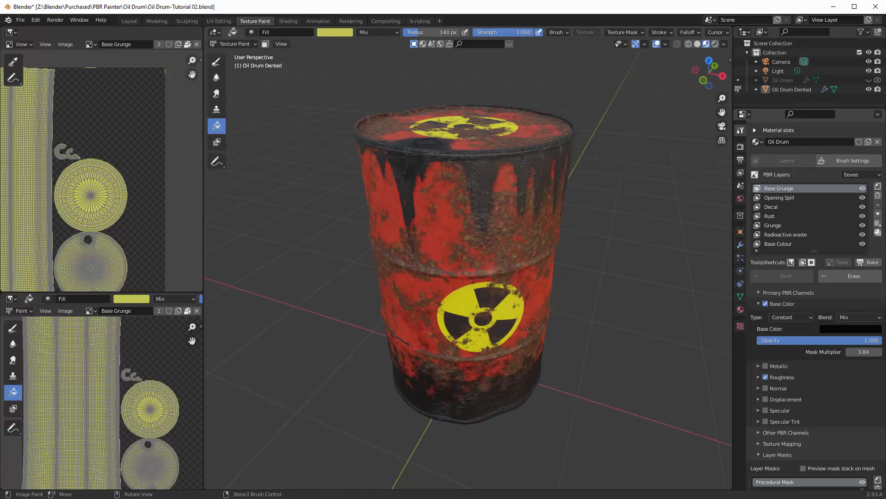
middle_drag(531, 328, 532, 333)
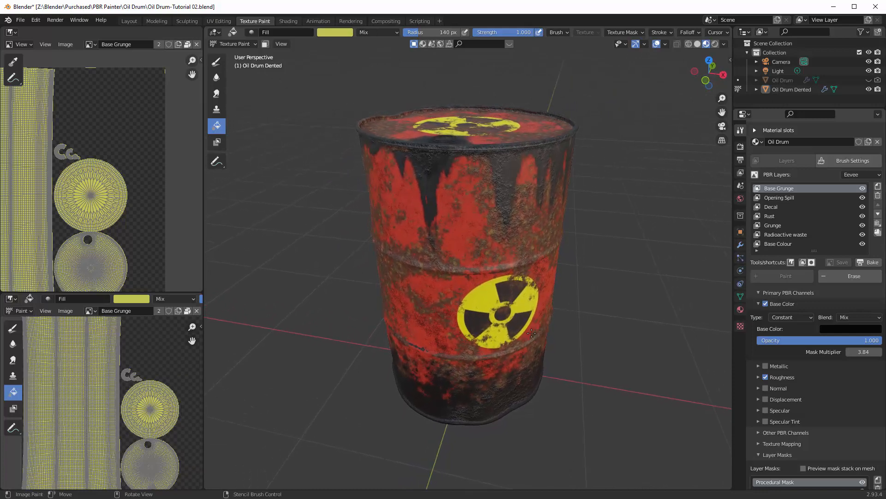